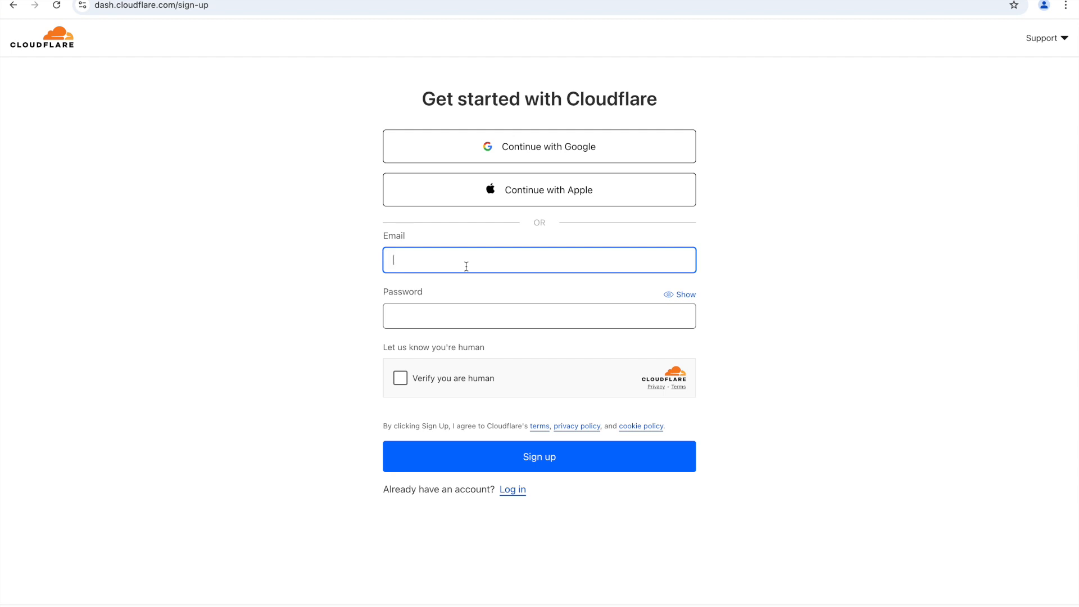
Step: Enter the account email and a password on the Cloudflare sign-up form and pass the human check
{"action": "left_click", "coordinate": [422, 317]}
{"action": "type", "text": "••••••"}
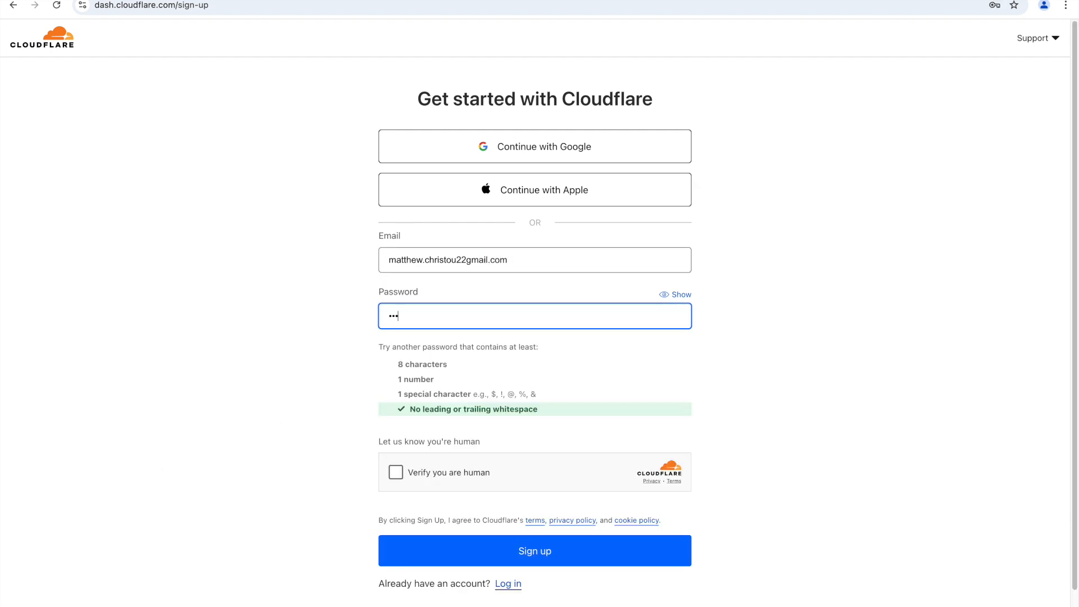
{"action": "type", "text": "•••••"}
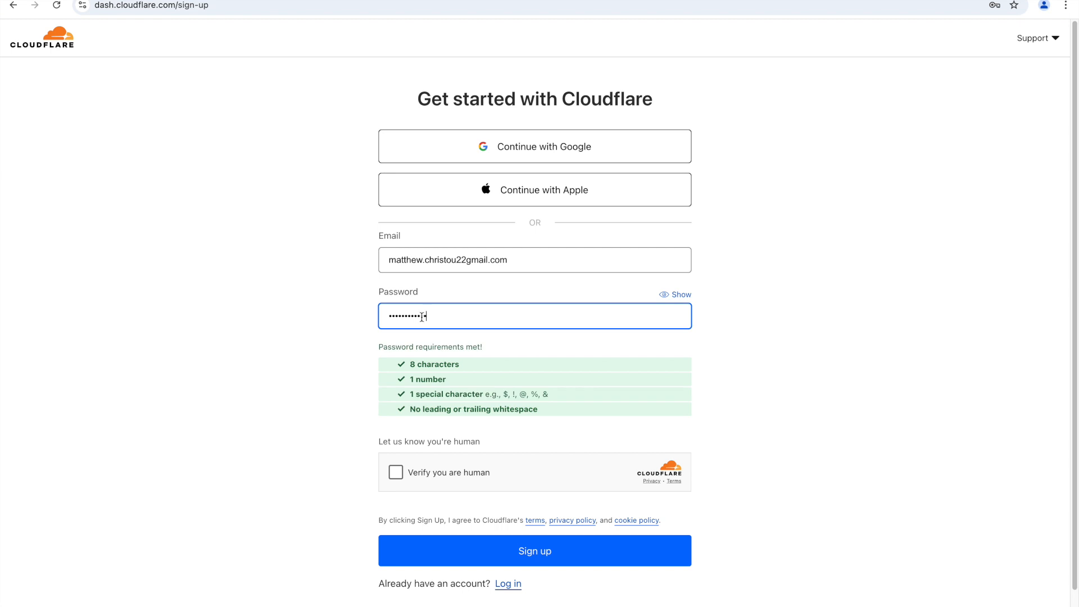
{"action": "left_click", "coordinate": [448, 477]}
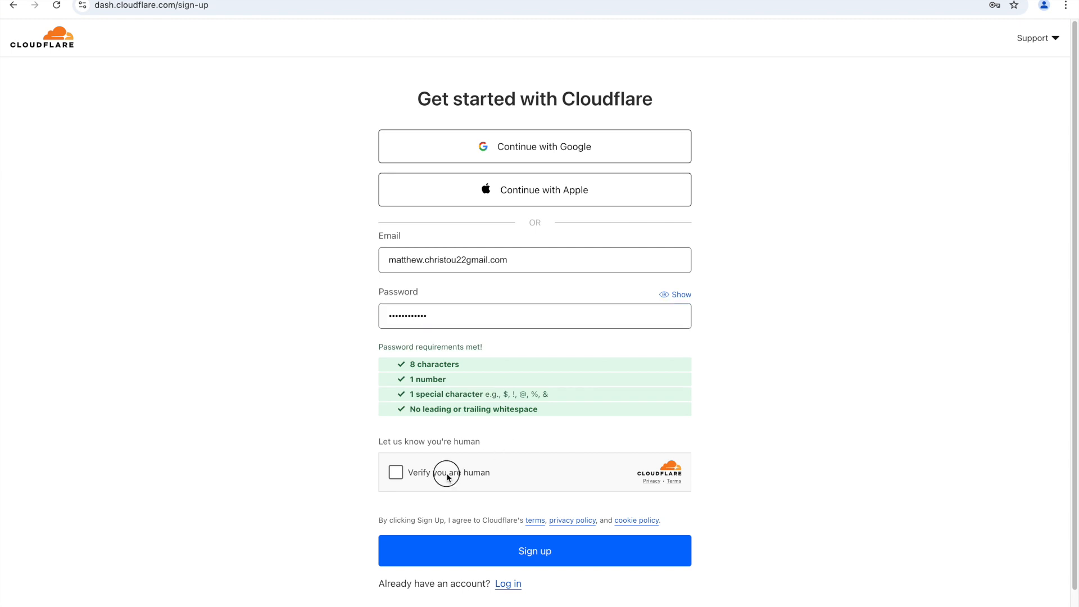
Step: Add the missing @ to the email address and submit the sign-up form
{"action": "left_click", "coordinate": [505, 559]}
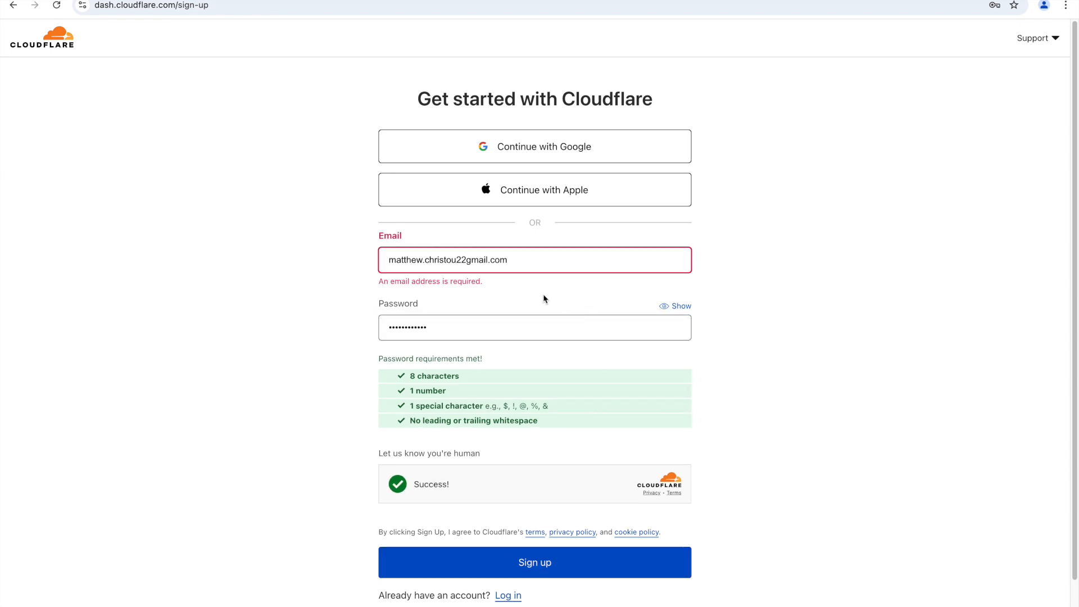
{"action": "left_click", "coordinate": [464, 261]}
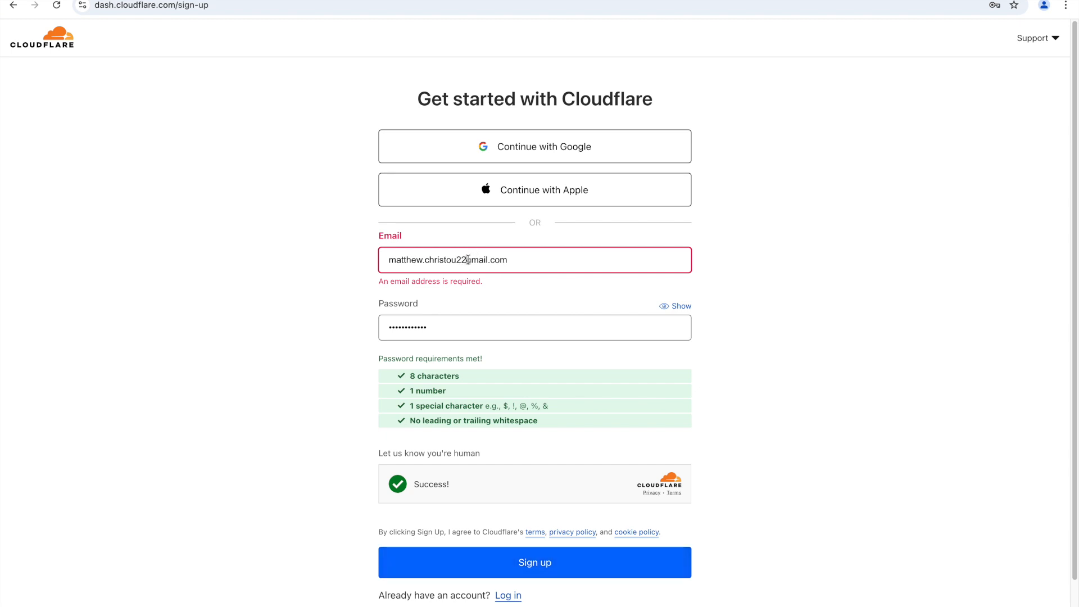
{"action": "type", "text": "@"}
{"action": "left_click", "coordinate": [550, 551]}
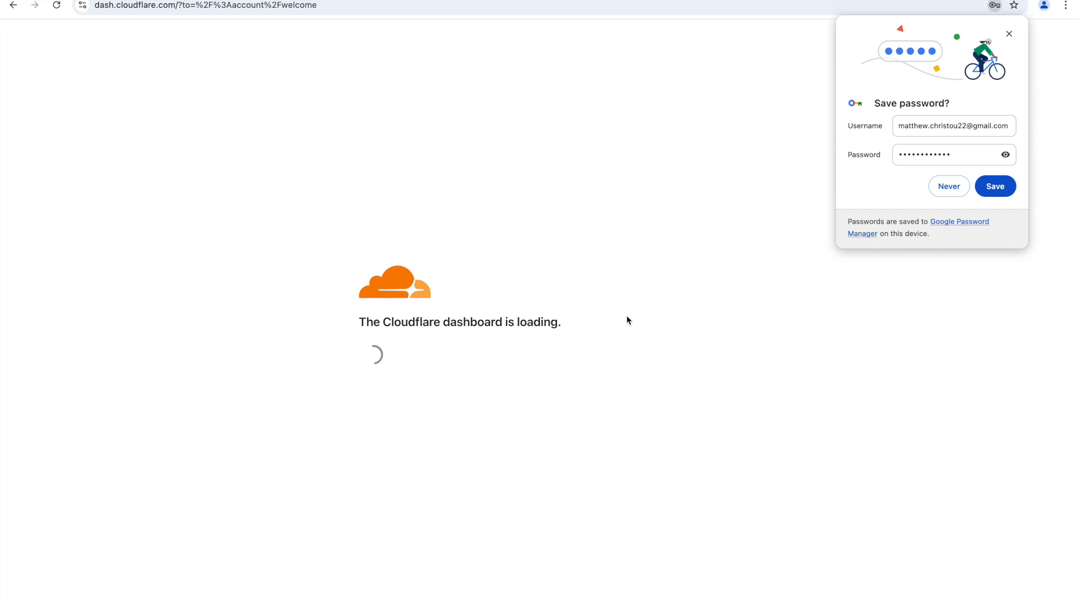
Step: Save the new login in the browser, check the profile preferences, and return to Account Home
{"action": "left_click", "coordinate": [996, 186]}
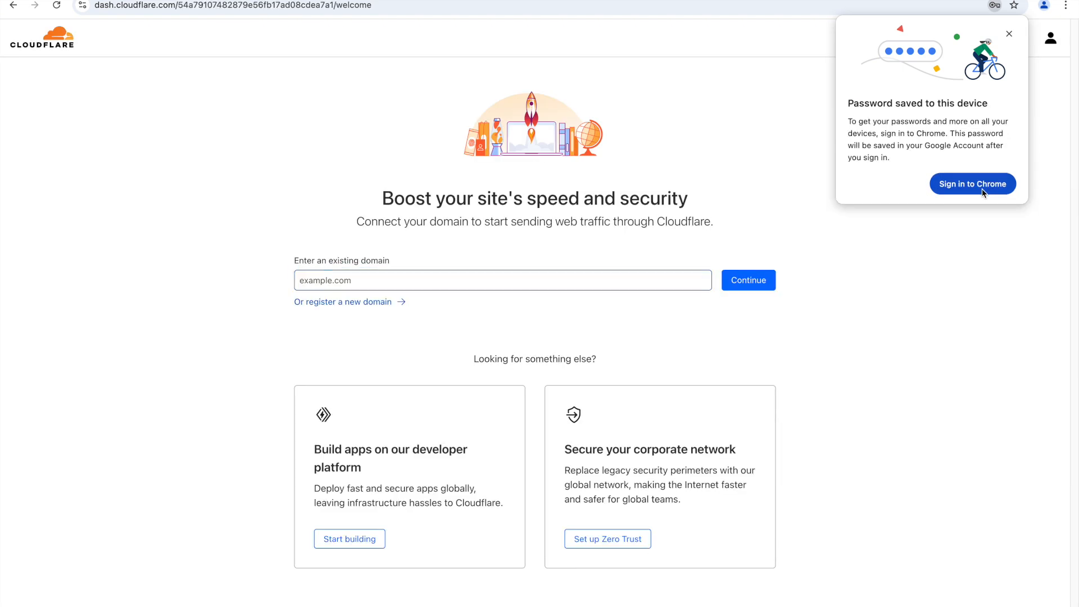
{"action": "left_click", "coordinate": [1010, 34]}
{"action": "left_click", "coordinate": [1051, 38]}
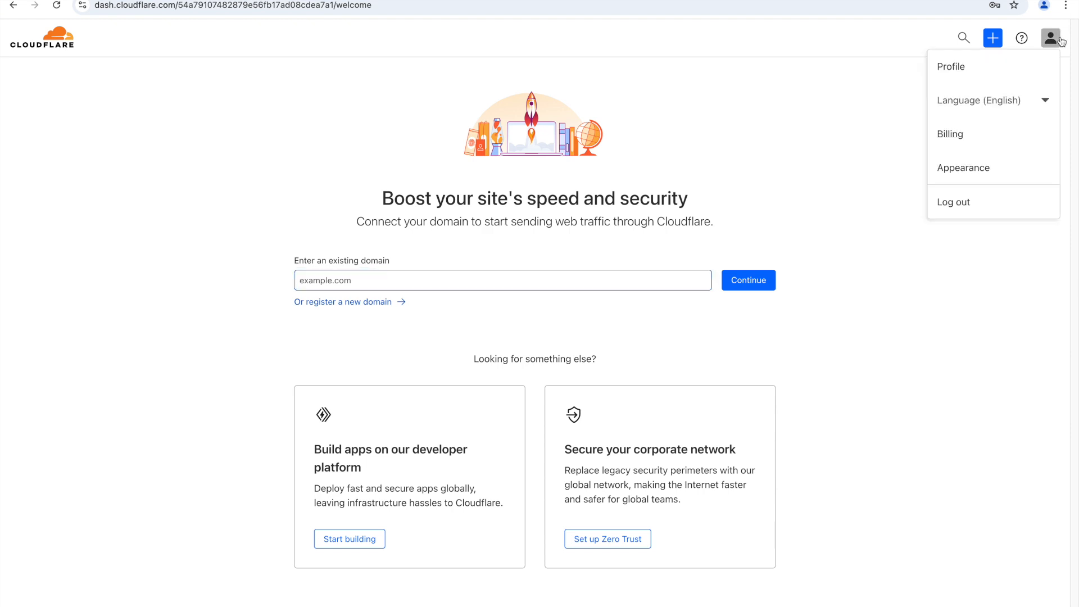
{"action": "left_click", "coordinate": [993, 66]}
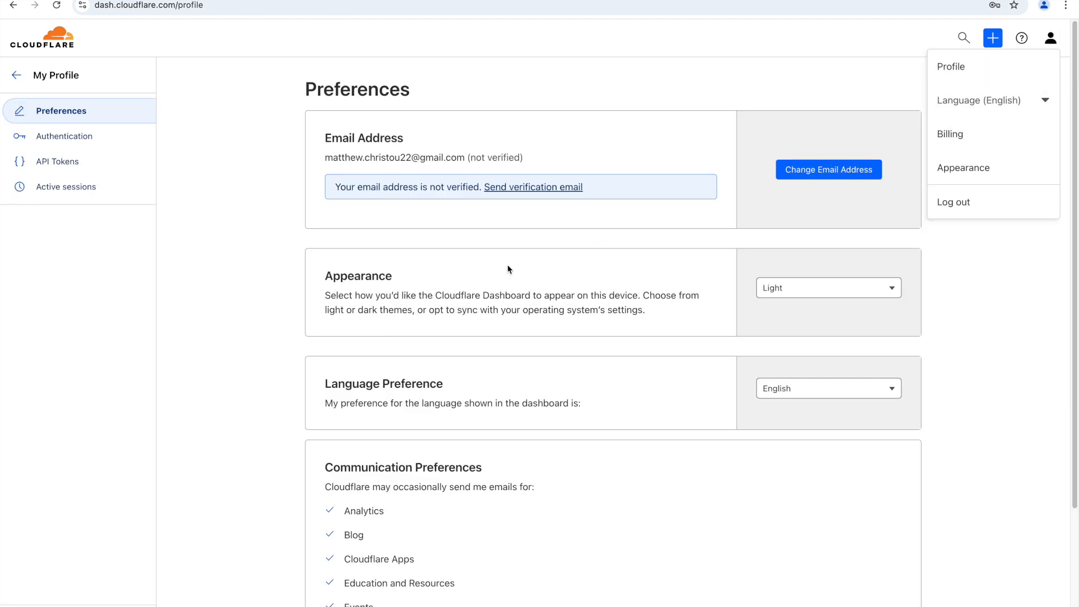
{"action": "left_click", "coordinate": [39, 44]}
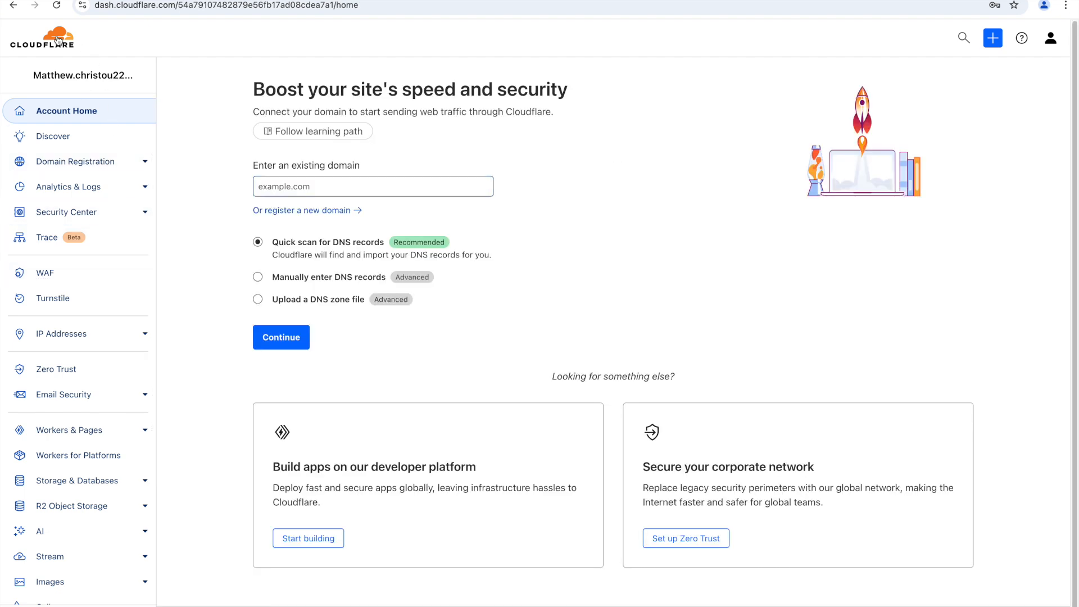
Step: Go to Domain Registration and open the Register Domains page
{"action": "left_click", "coordinate": [101, 161]}
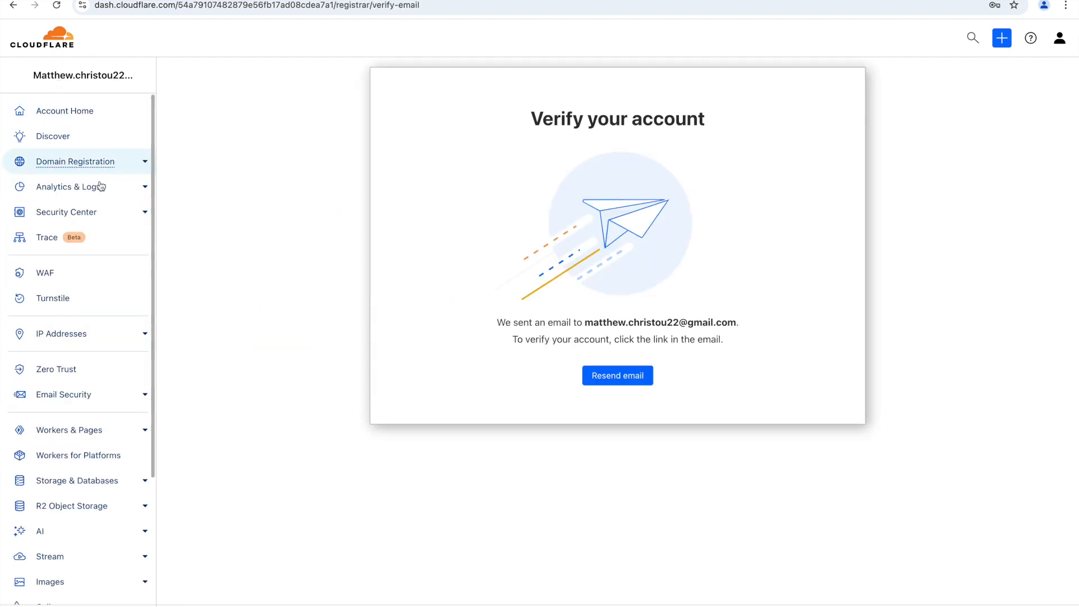
{"action": "left_click", "coordinate": [144, 163]}
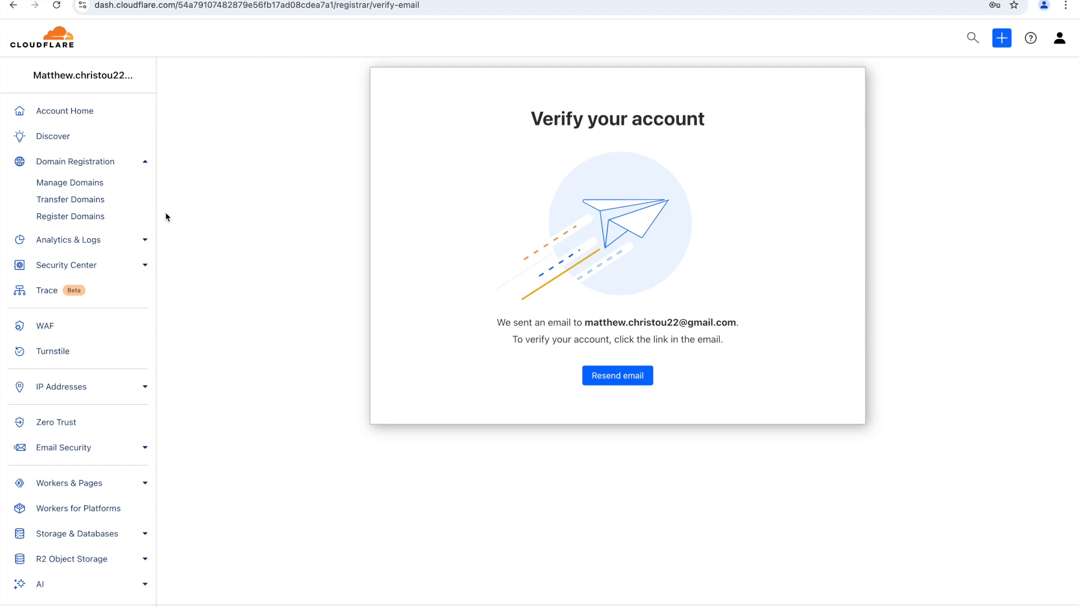
{"action": "left_click", "coordinate": [70, 218]}
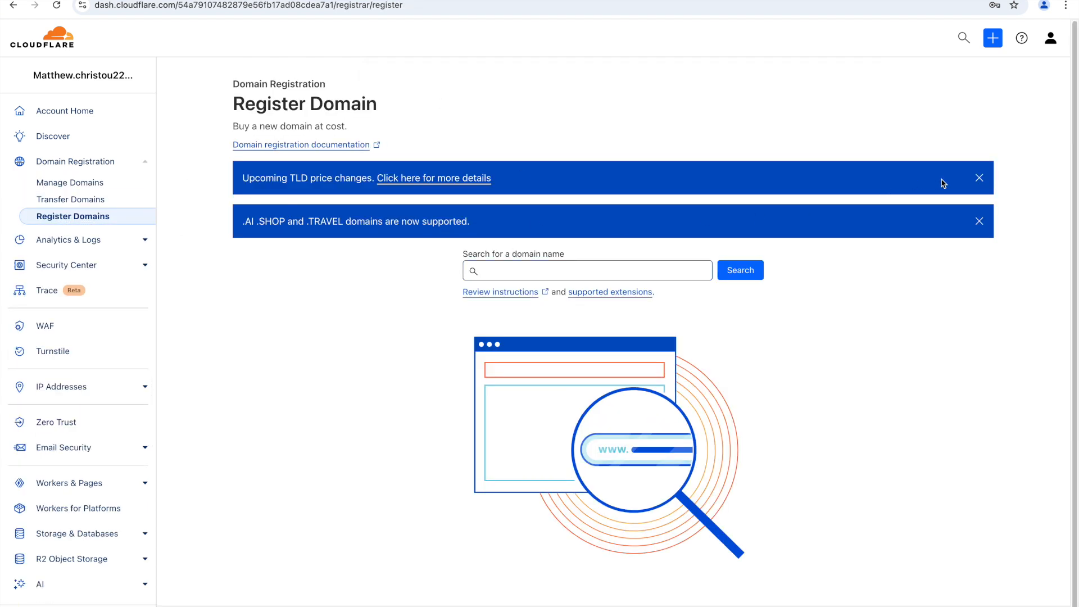
Step: Dismiss both announcement banners and enter 'searchfundertest' in the domain search box
{"action": "left_click", "coordinate": [979, 178]}
{"action": "left_click", "coordinate": [981, 179]}
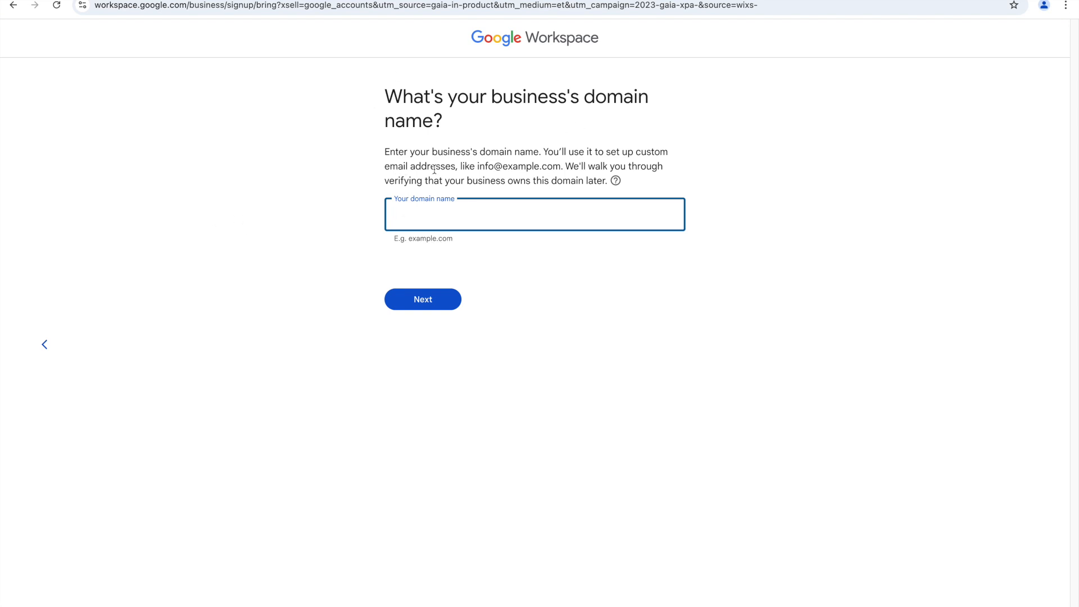
{"action": "double_click", "coordinate": [506, 167]}
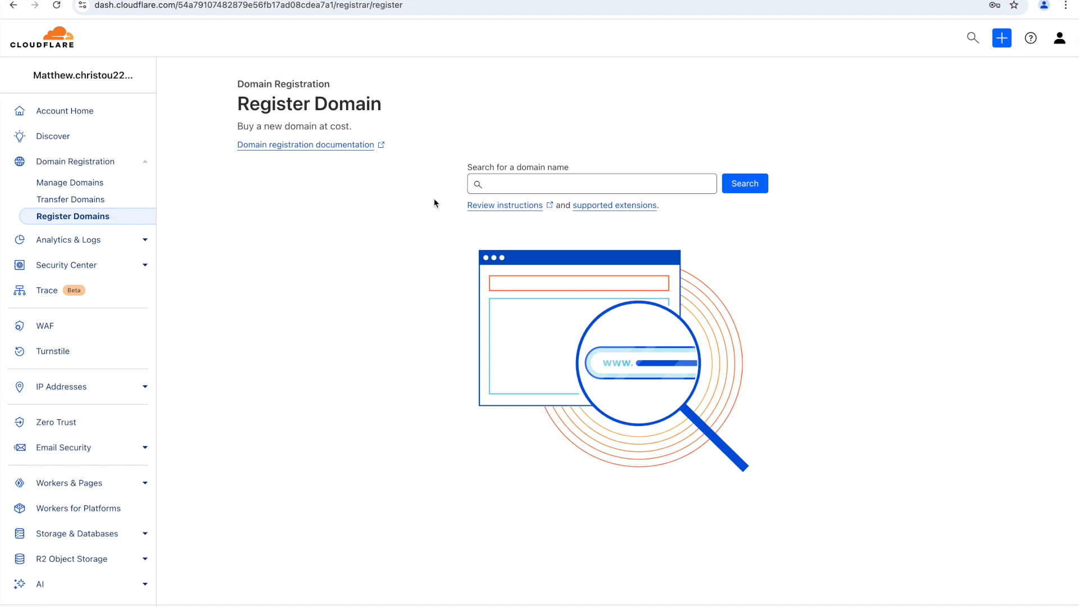
{"action": "left_click", "coordinate": [529, 186]}
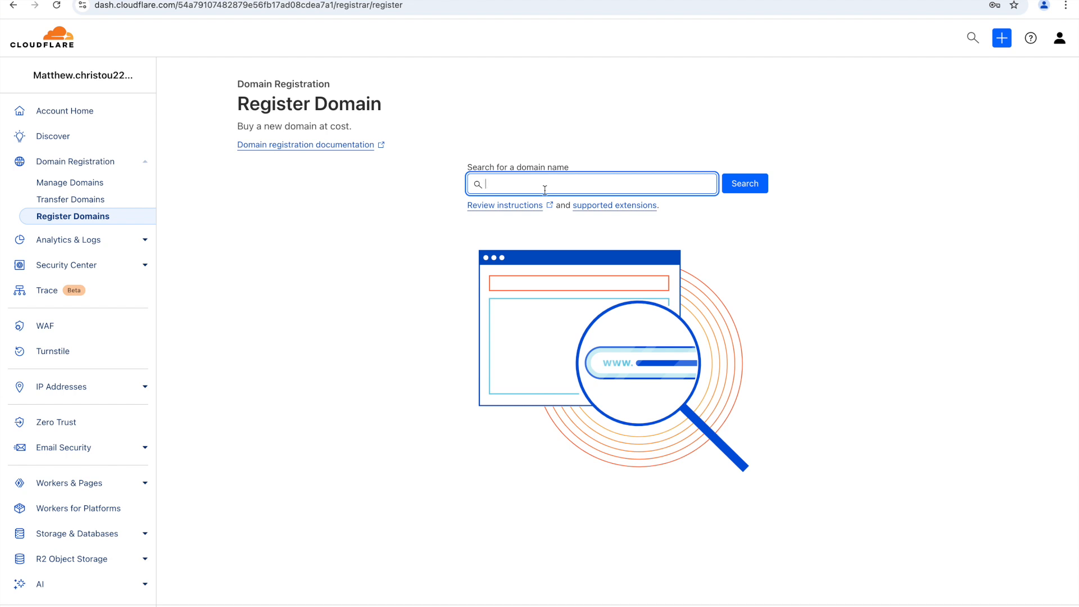
{"action": "type", "text": "searchfundertest"}
Step: Search searchfundertest and browse suggested domains, such as .org at $7.50 and .com at $10.44
{"action": "left_click", "coordinate": [759, 183]}
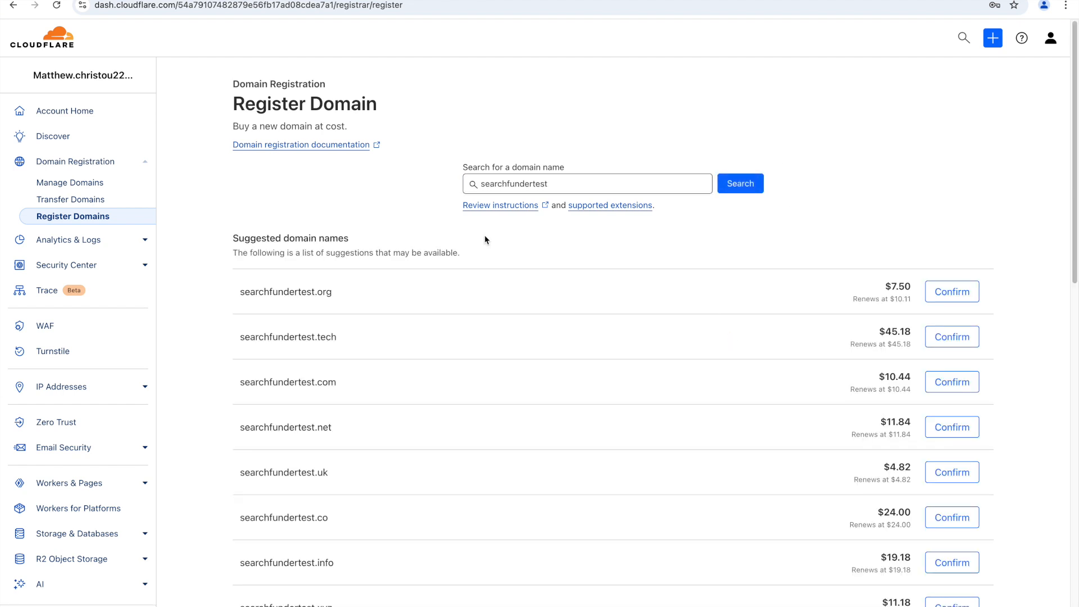
{"action": "scroll", "coordinate": [613, 396], "scroll_direction": "down", "scroll_amount": 1}
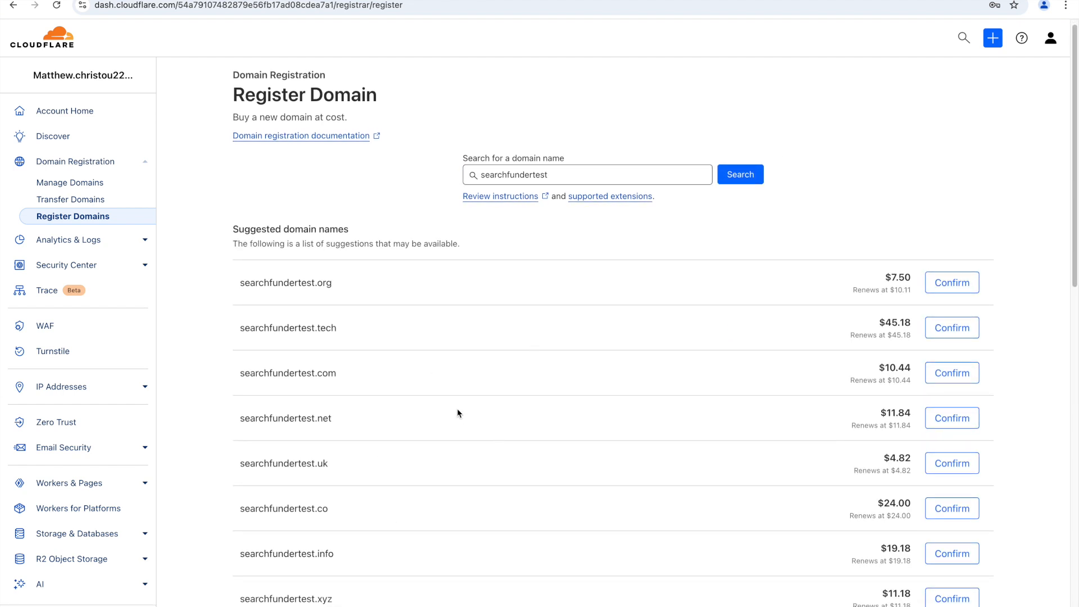
{"action": "scroll", "coordinate": [459, 410], "scroll_direction": "down", "scroll_amount": 2}
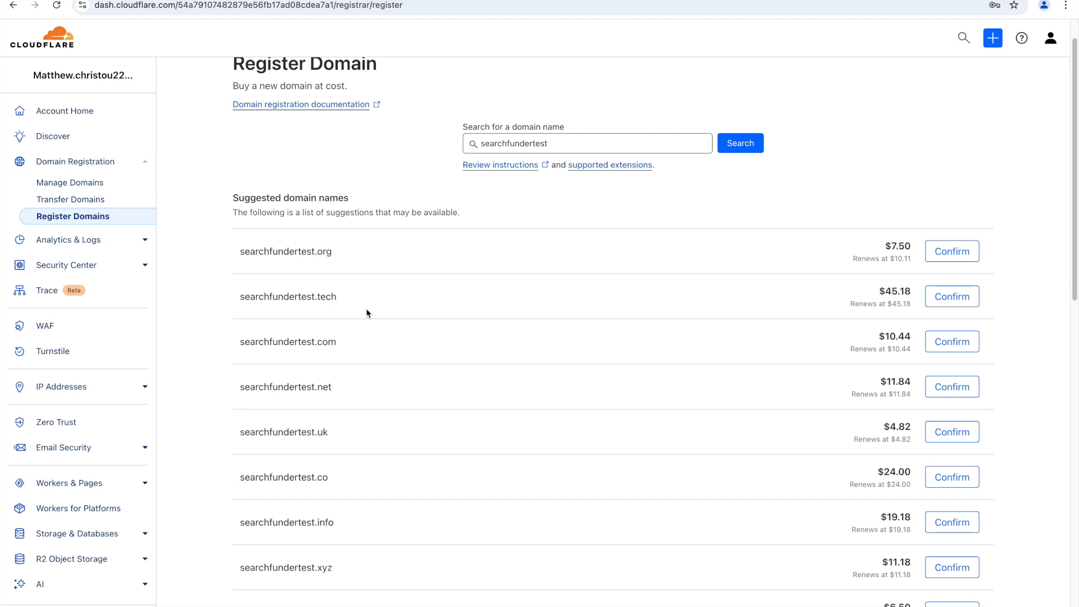
{"action": "scroll", "coordinate": [534, 338], "scroll_direction": "down", "scroll_amount": 1}
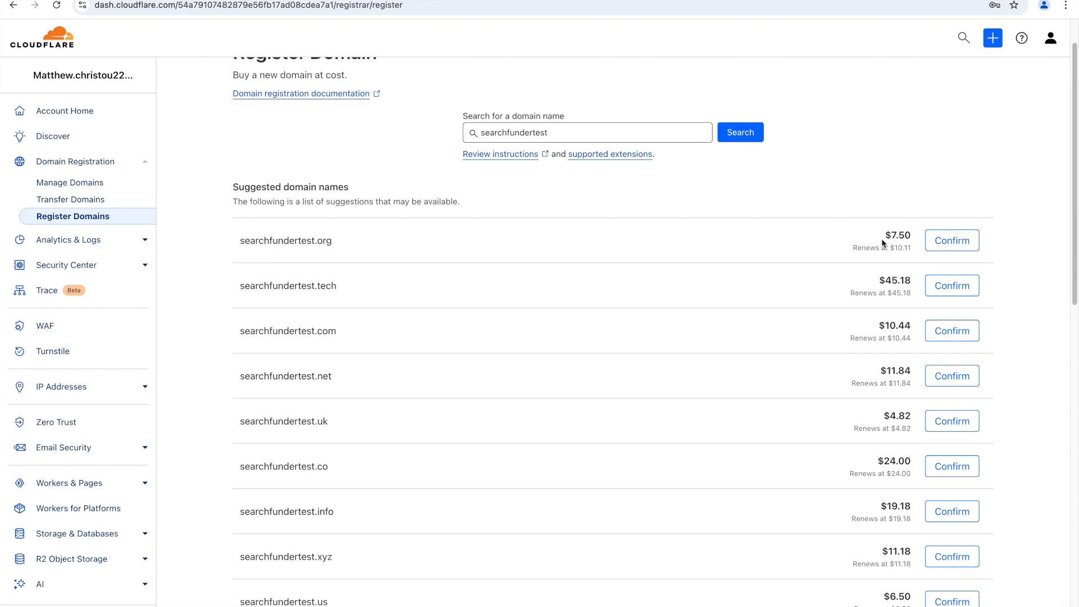
{"action": "scroll", "coordinate": [394, 326], "scroll_direction": "down", "scroll_amount": 1}
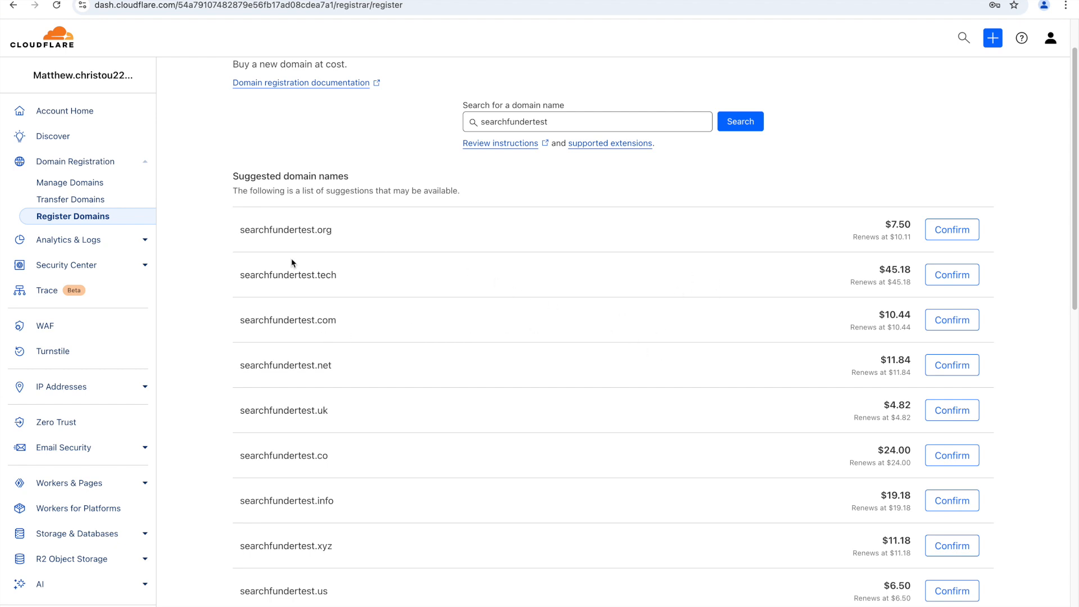
Step: Choose searchfundertest.org and review its 1-year checkout form at $7.50
{"action": "left_click", "coordinate": [944, 231]}
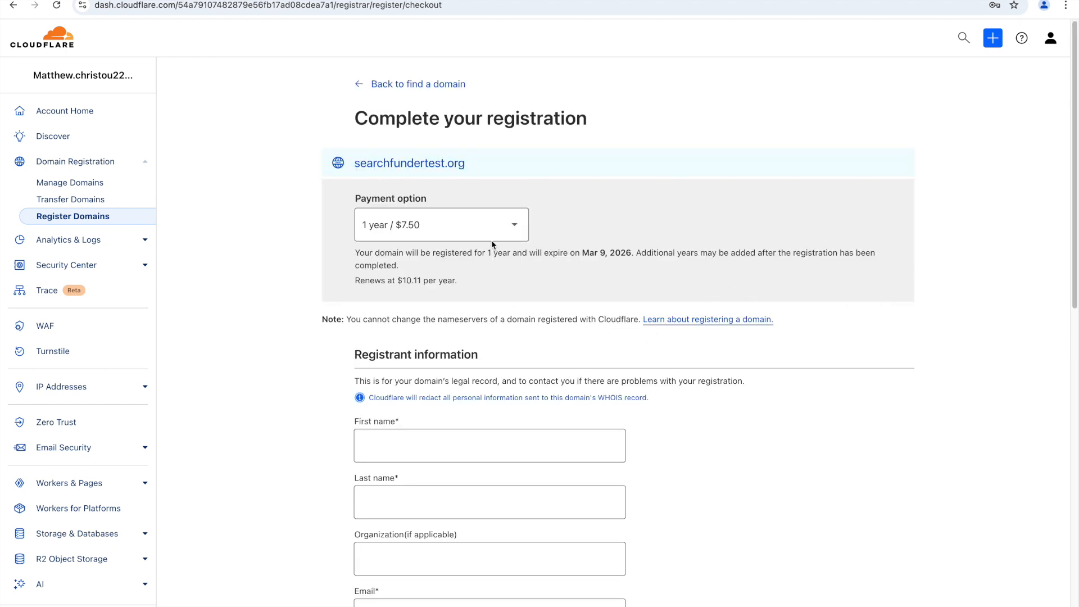
{"action": "scroll", "coordinate": [506, 349], "scroll_direction": "down", "scroll_amount": 3}
{"action": "scroll", "coordinate": [506, 439], "scroll_direction": "down", "scroll_amount": 7}
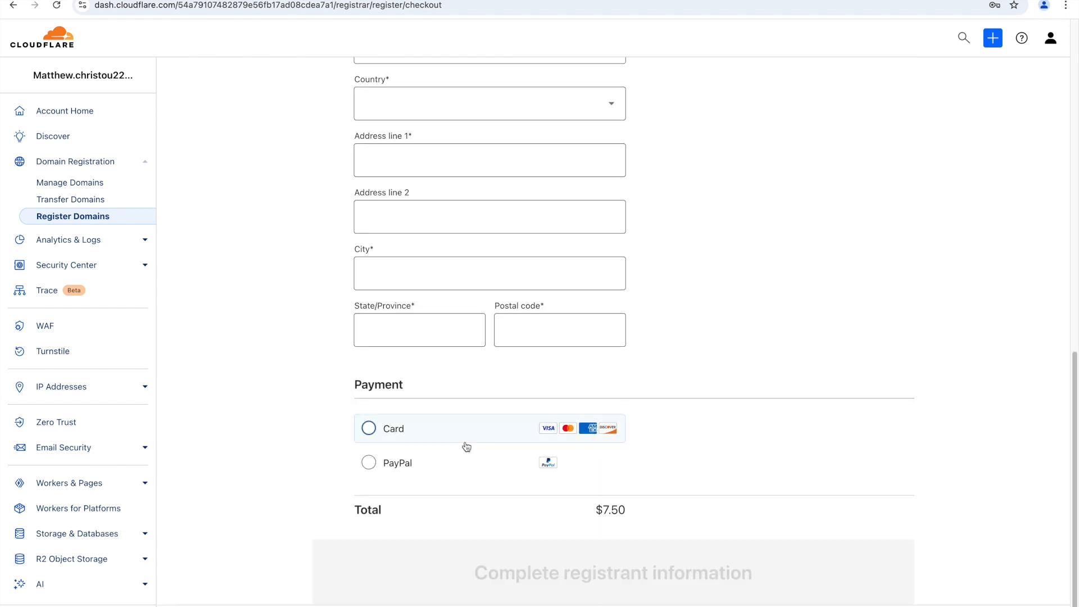
{"action": "scroll", "coordinate": [509, 315], "scroll_direction": "up", "scroll_amount": 1}
{"action": "scroll", "coordinate": [508, 315], "scroll_direction": "up", "scroll_amount": 10}
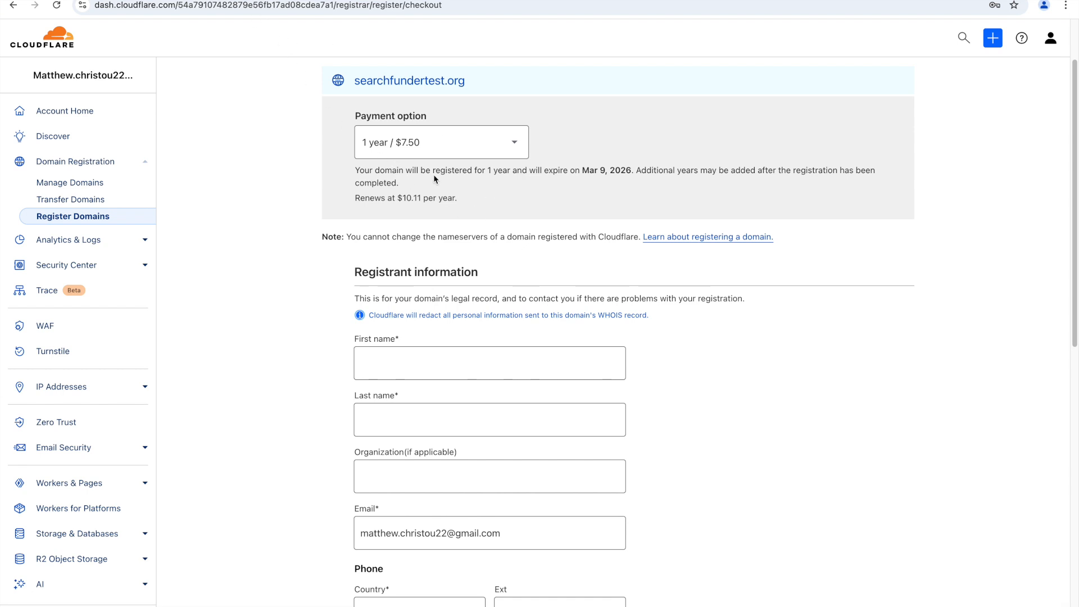
Step: Select the domain name and start entering it in the Google Workspace domain field
{"action": "left_click_drag", "start_coordinate": [491, 92], "coordinate": [344, 95]}
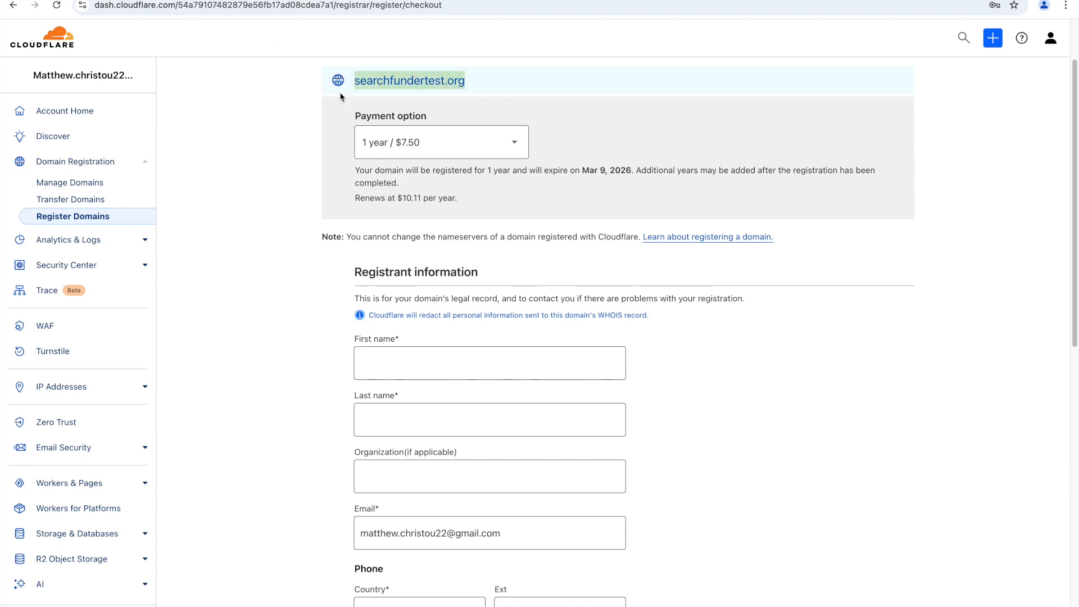
{"action": "key", "text": "ctrl+Tab"}
{"action": "type", "text": "search"}
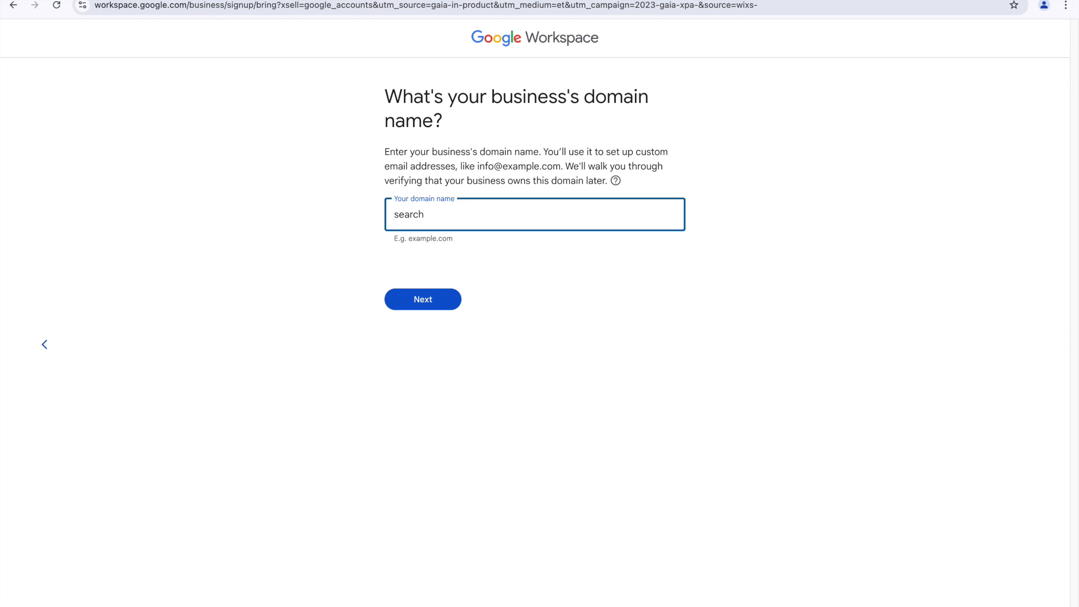
Step: Enter searchfundertest.org as the business domain and confirm using it for the account
{"action": "type", "text": "fundertest.org"}
{"action": "left_click", "coordinate": [427, 299]}
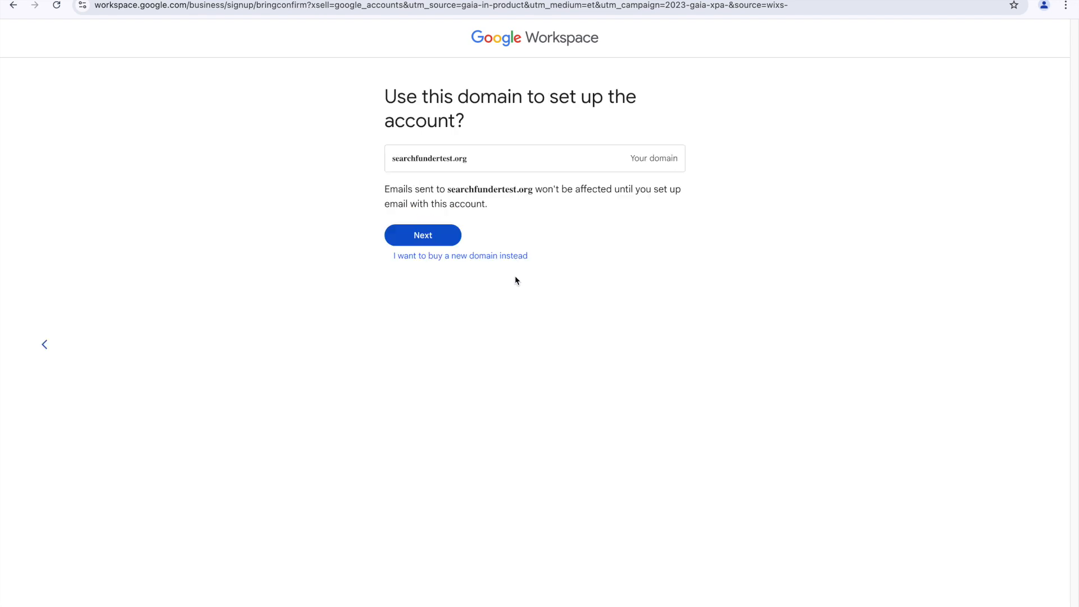
{"action": "left_click", "coordinate": [438, 238]}
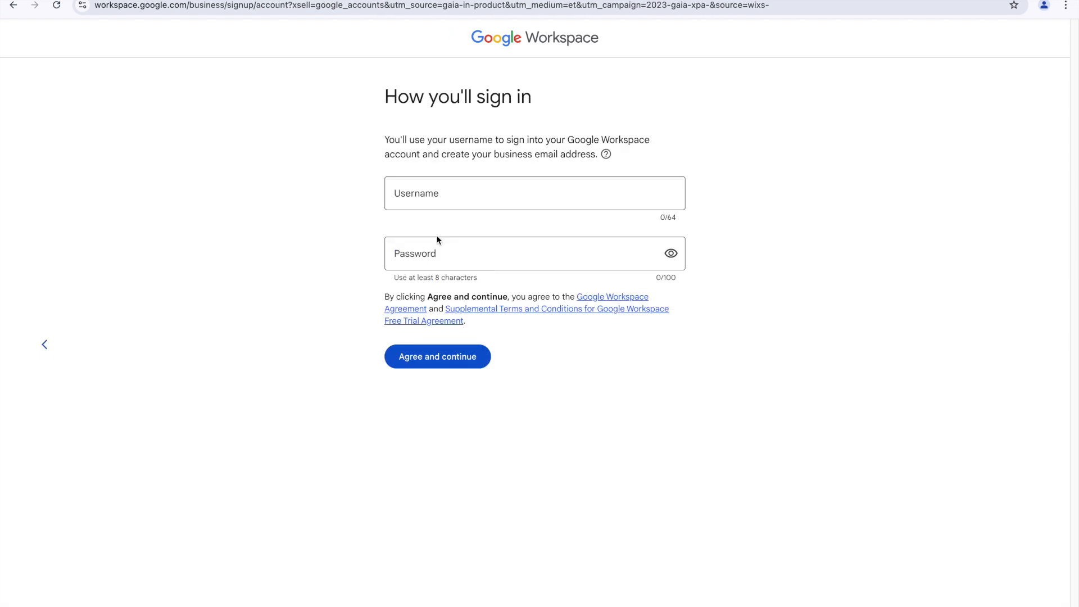
Step: Set the account username and a password of at least 8 characters, then submit them
{"action": "left_click", "coordinate": [444, 204]}
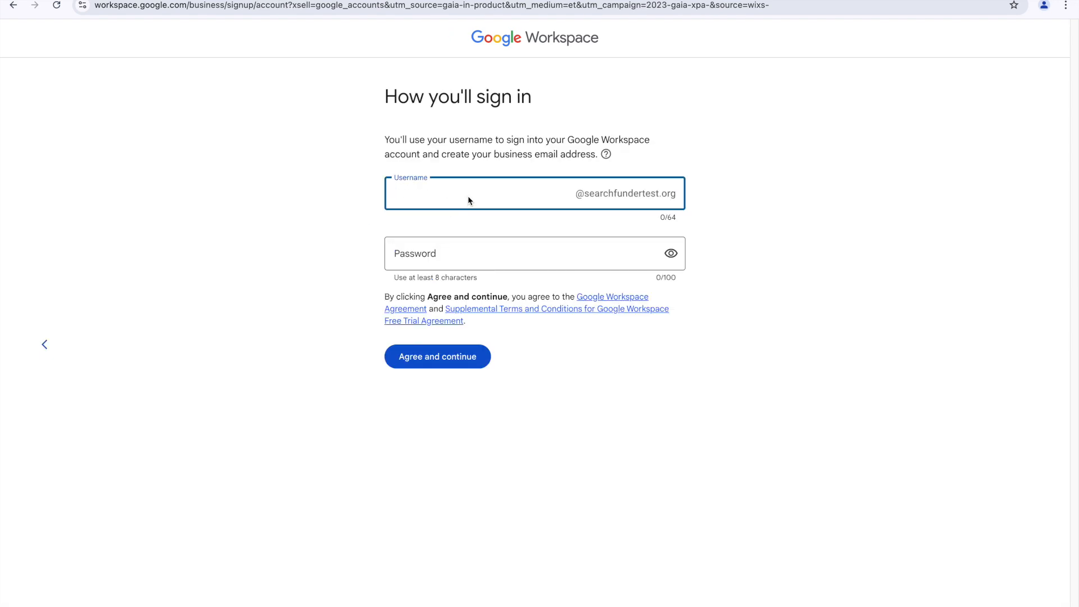
{"action": "type", "text": "Matt"}
{"action": "left_click", "coordinate": [470, 257]}
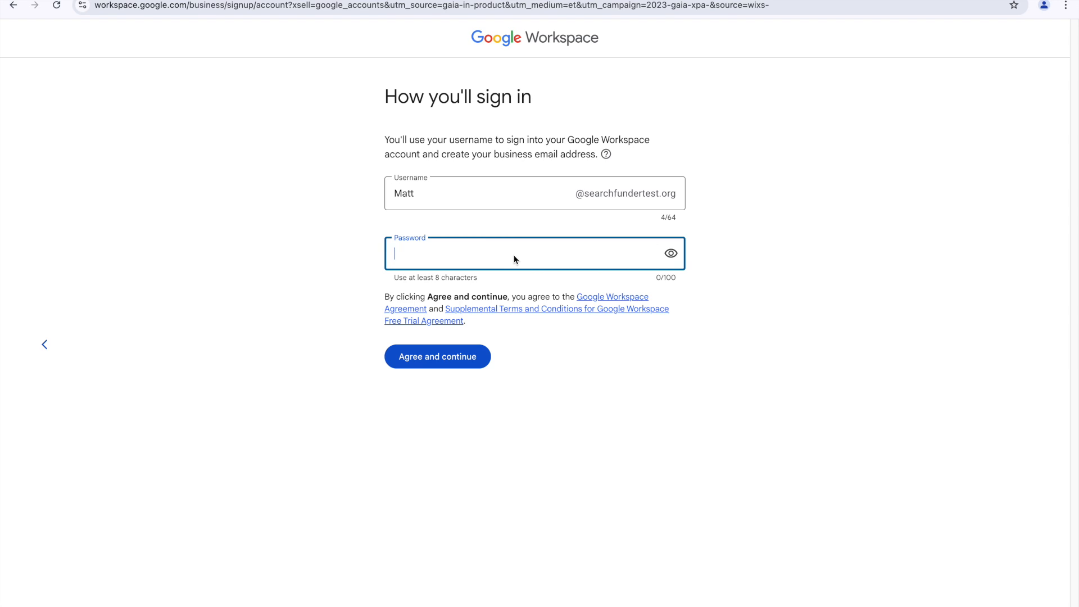
{"action": "type", "text": "M"}
{"action": "left_click", "coordinate": [672, 254]}
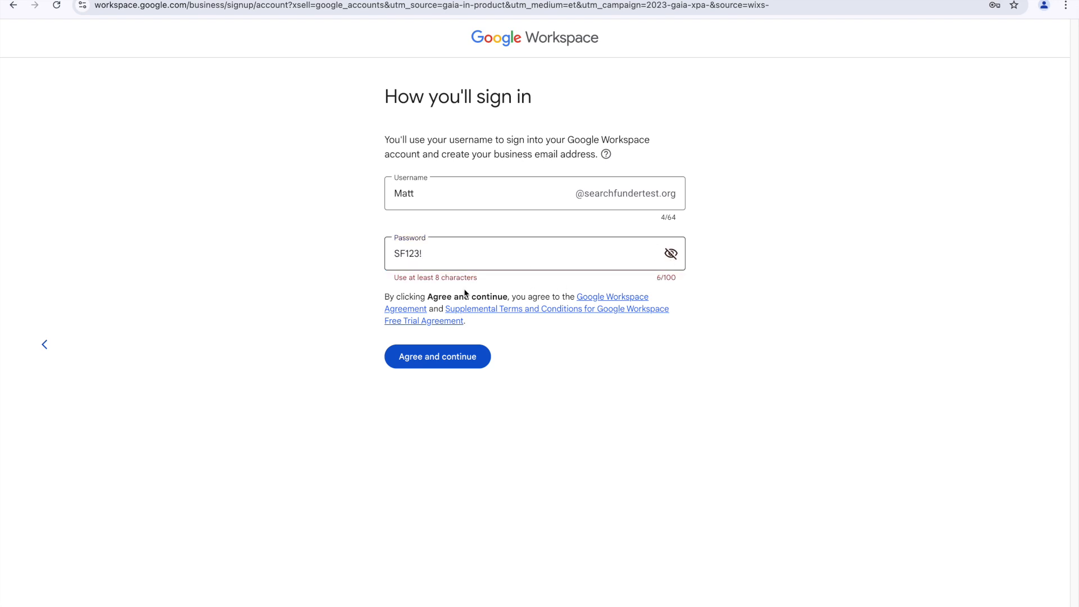
{"action": "left_click", "coordinate": [434, 261]}
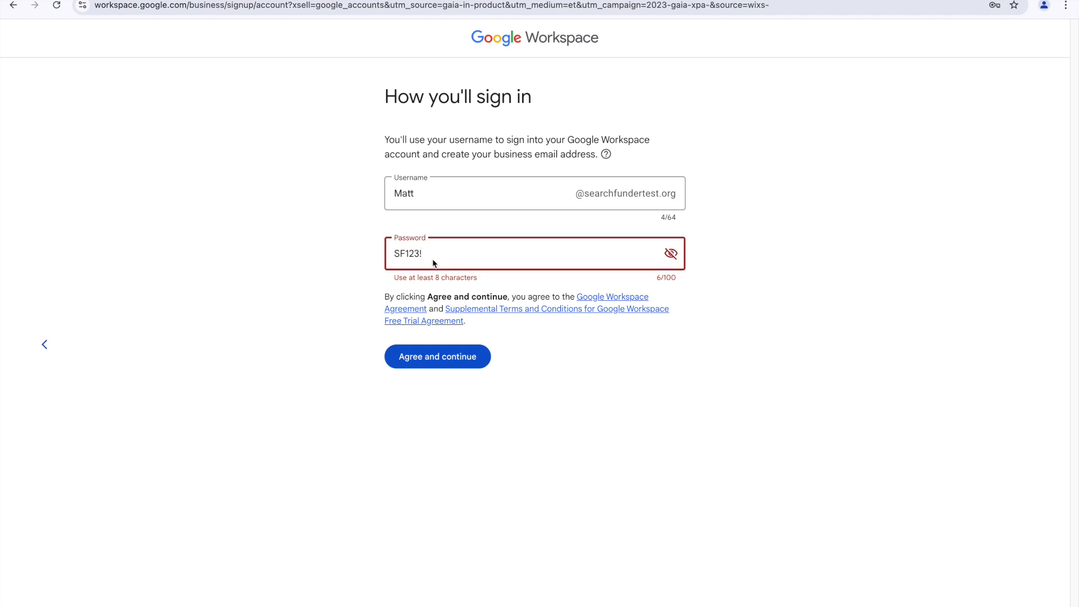
{"action": "type", "text": "!!"}
{"action": "left_click", "coordinate": [474, 358]}
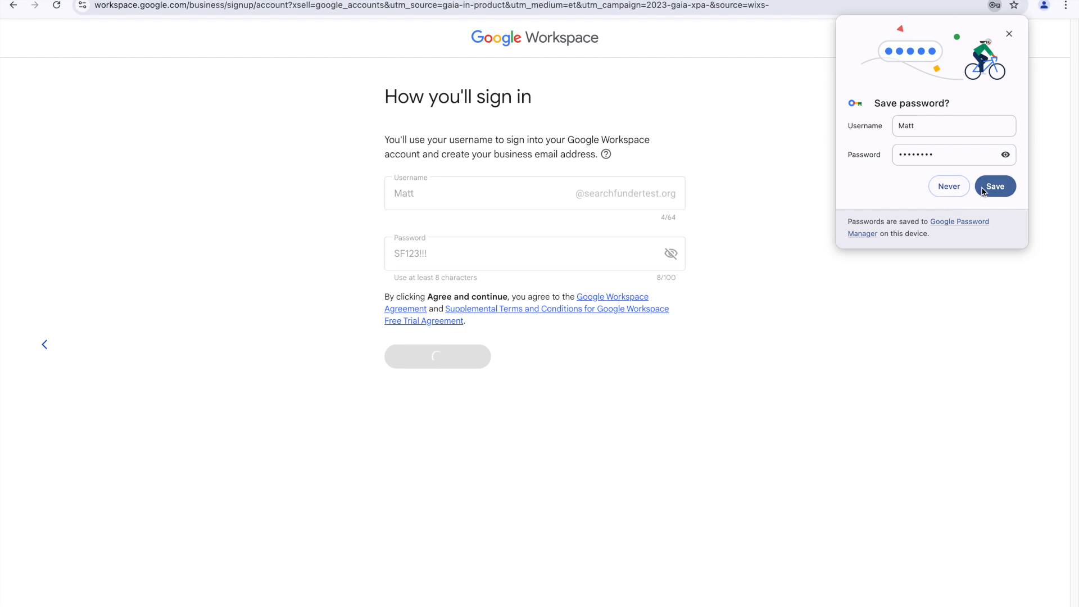
{"action": "left_click", "coordinate": [950, 133]}
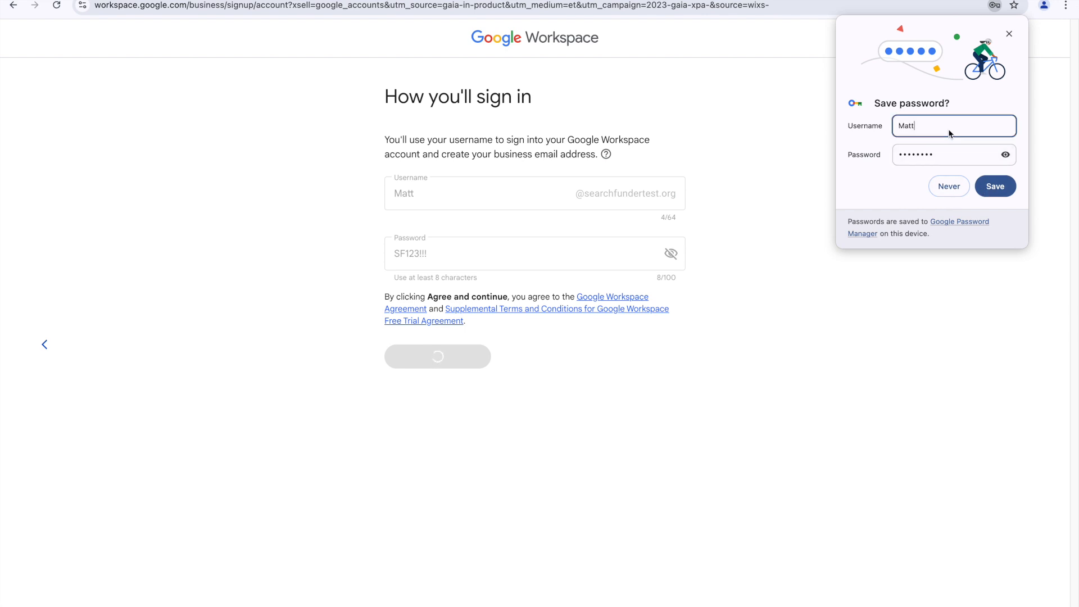
{"action": "type", "text": "@searchfundertest.org"}
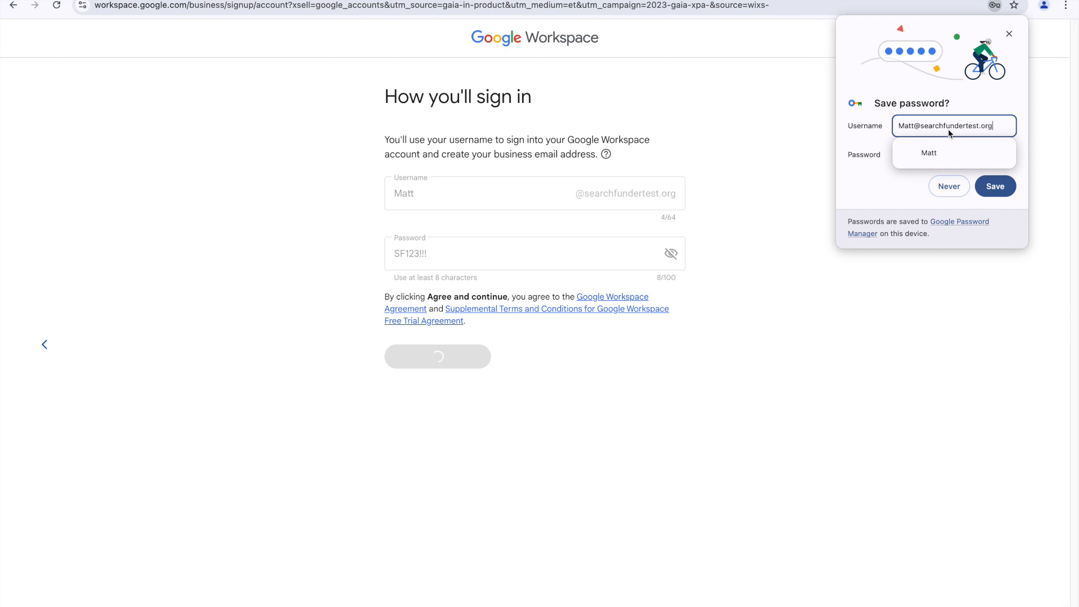
{"action": "left_click", "coordinate": [997, 194]}
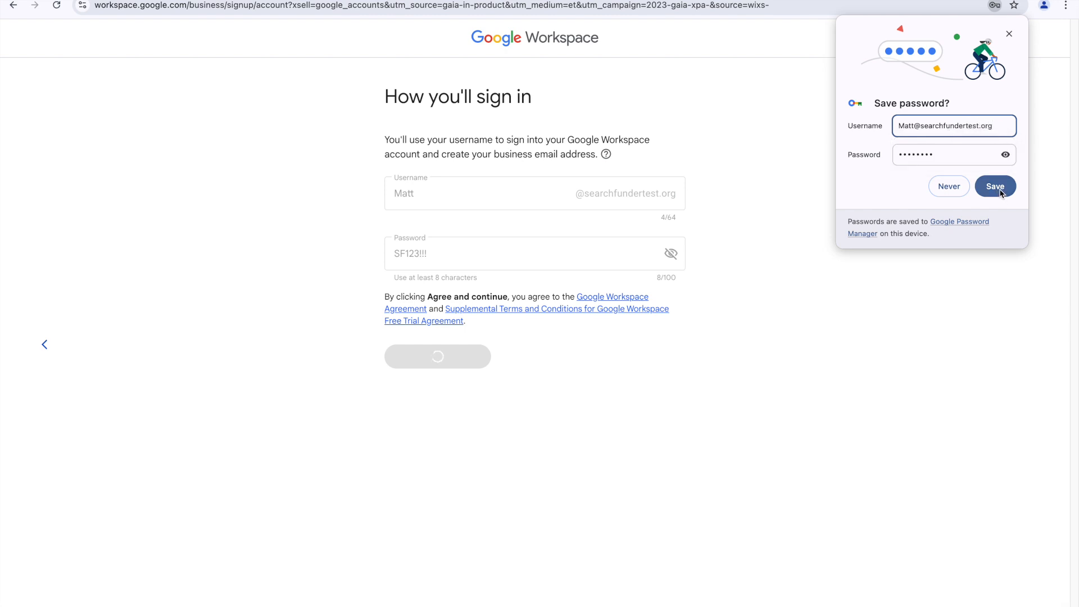
Step: Save the login in the browser, review the plan options, and start the Business Standard 14-day trial
{"action": "left_click", "coordinate": [996, 194]}
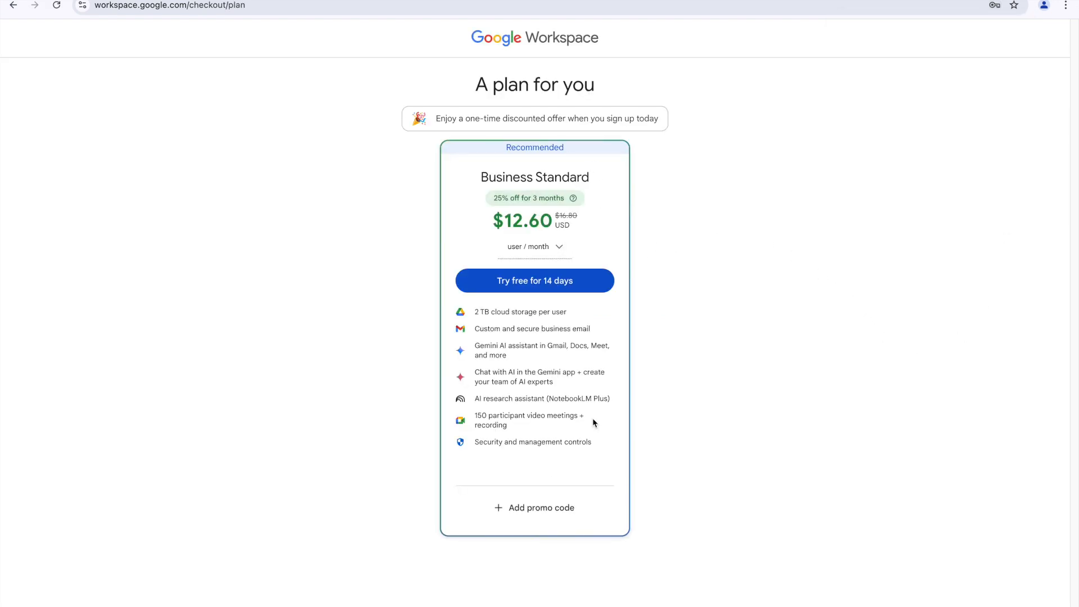
{"action": "left_click", "coordinate": [555, 237]}
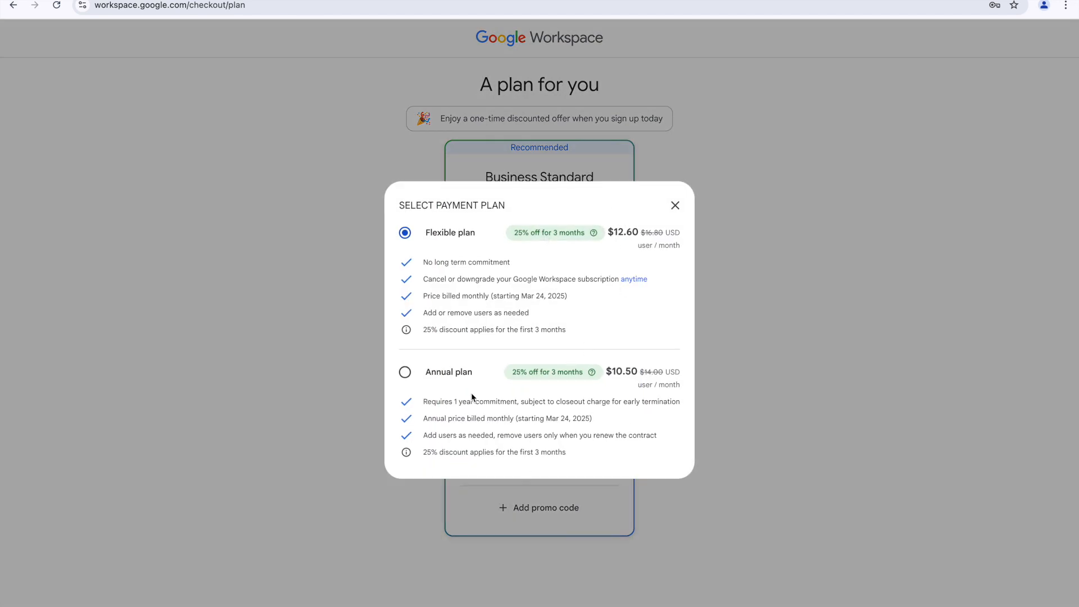
{"action": "left_click", "coordinate": [676, 206]}
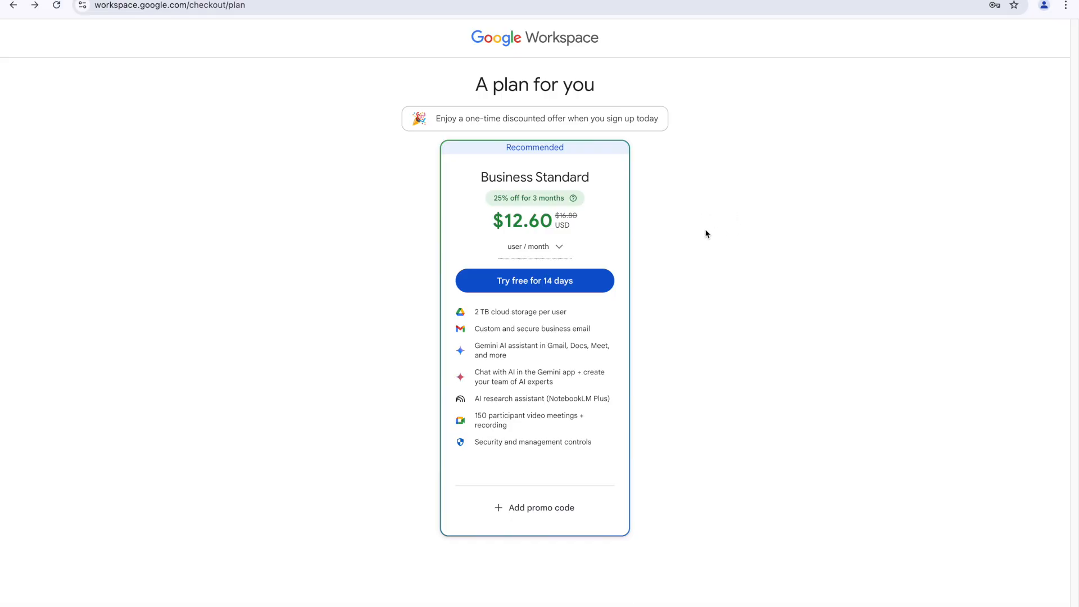
{"action": "left_click", "coordinate": [557, 288]}
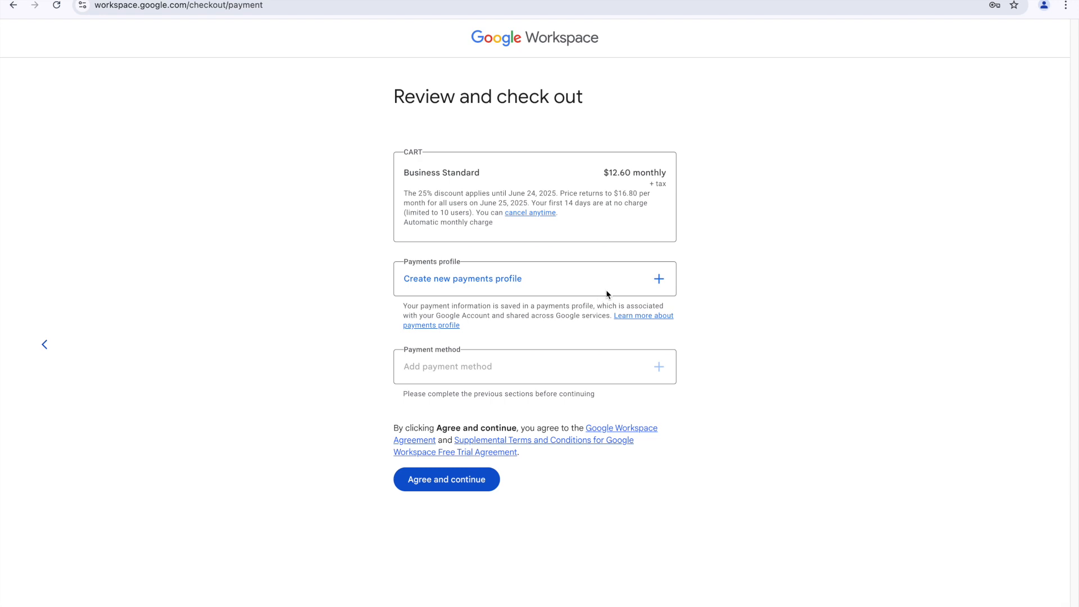
Step: Agree to the checkout terms and skip adding extra users
{"action": "left_click", "coordinate": [495, 481]}
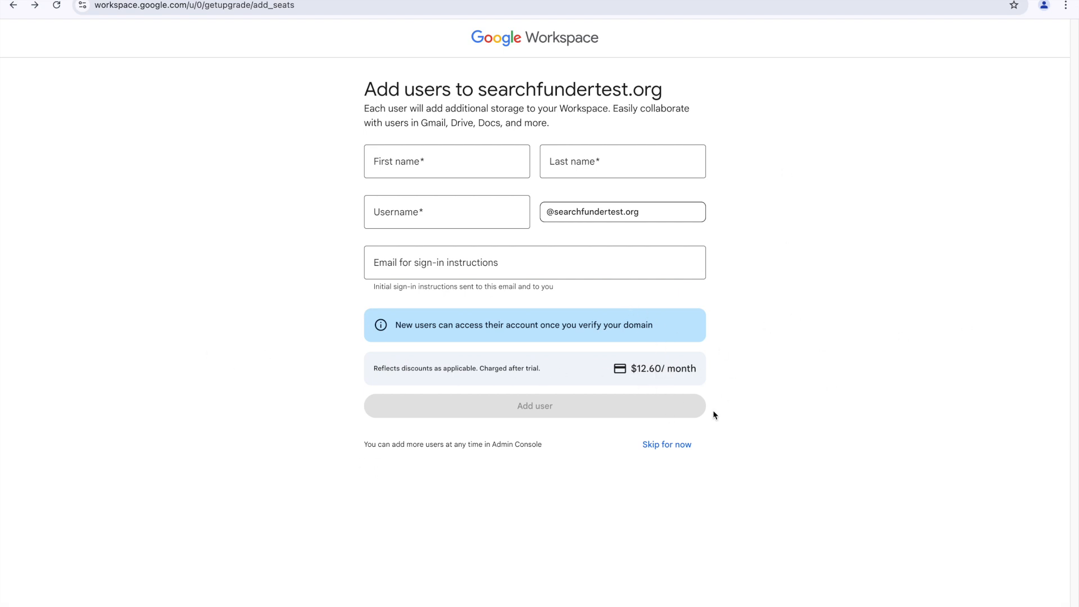
{"action": "left_click", "coordinate": [664, 449]}
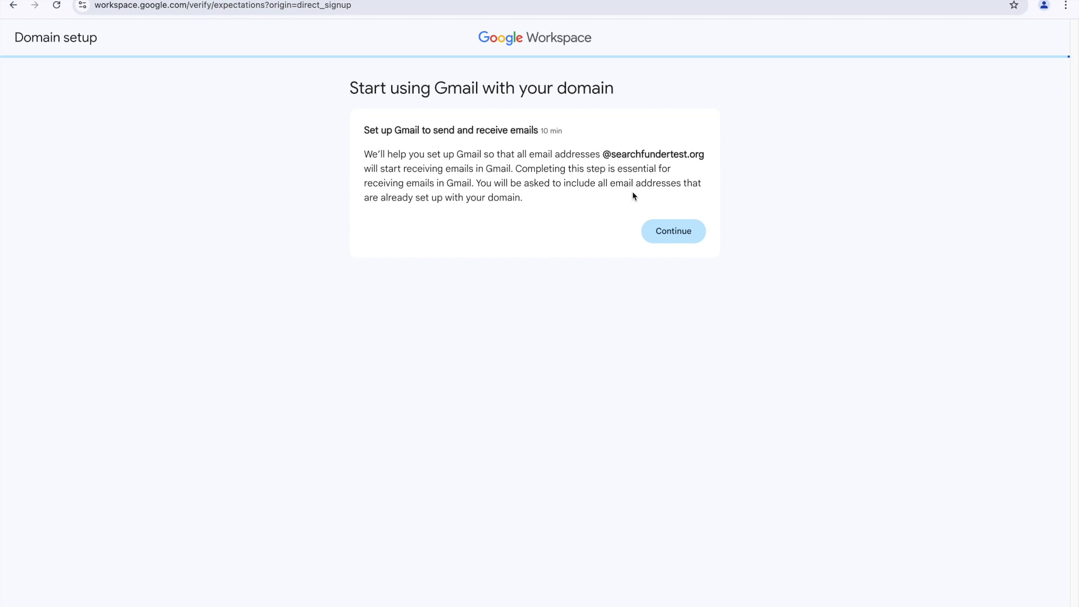
Step: Proceed with Gmail activation with Cloudflare as domain host to reveal the SMTP.GOOGLE.COM MX record
{"action": "left_click", "coordinate": [677, 234]}
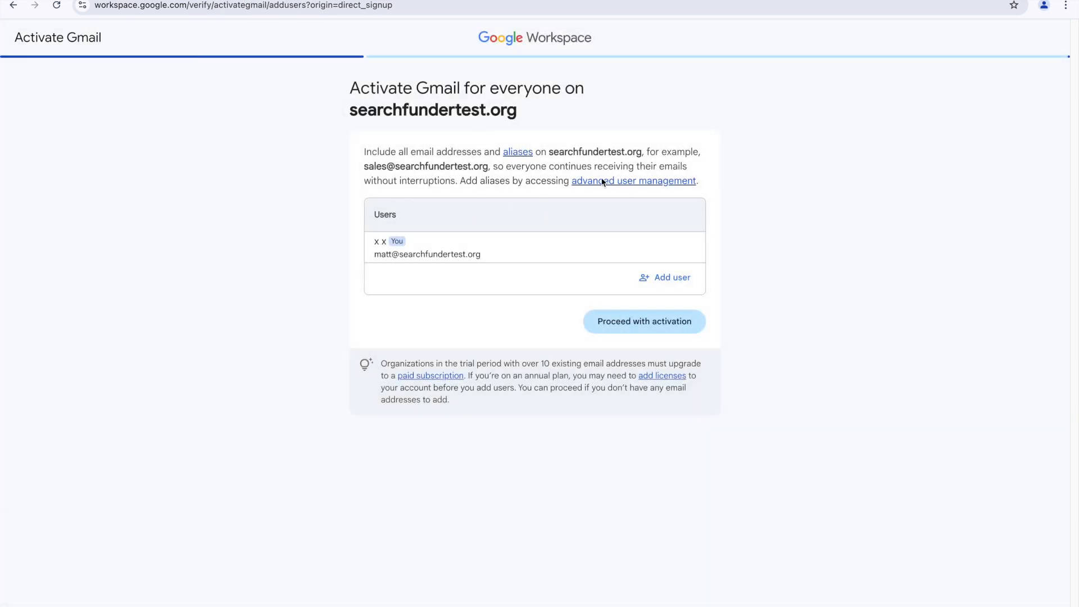
{"action": "left_click", "coordinate": [632, 327]}
{"action": "left_click", "coordinate": [486, 213]}
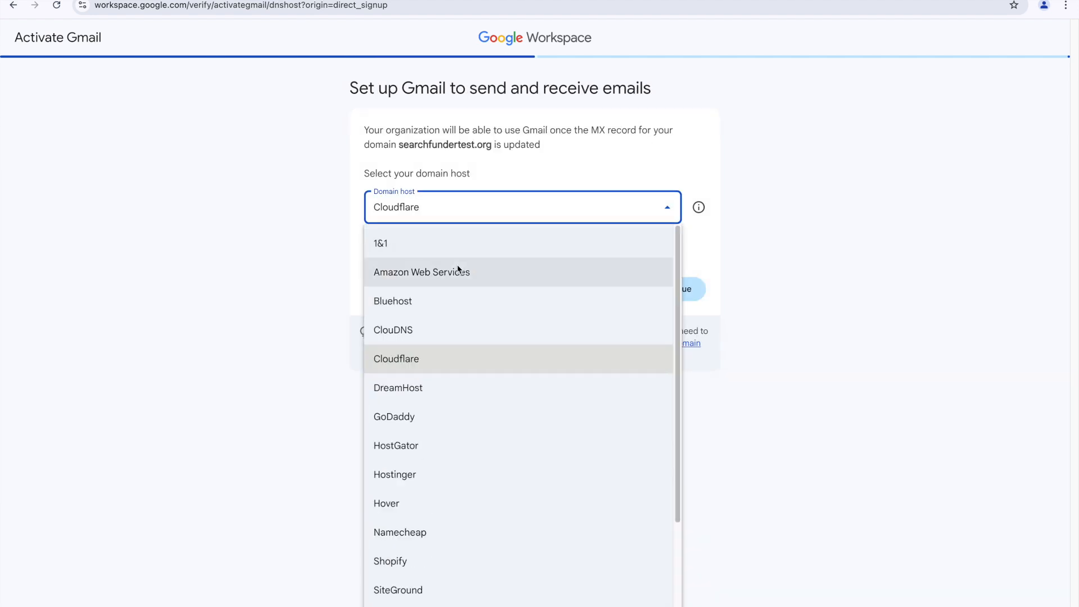
{"action": "left_click", "coordinate": [370, 357]}
{"action": "left_click", "coordinate": [709, 288]}
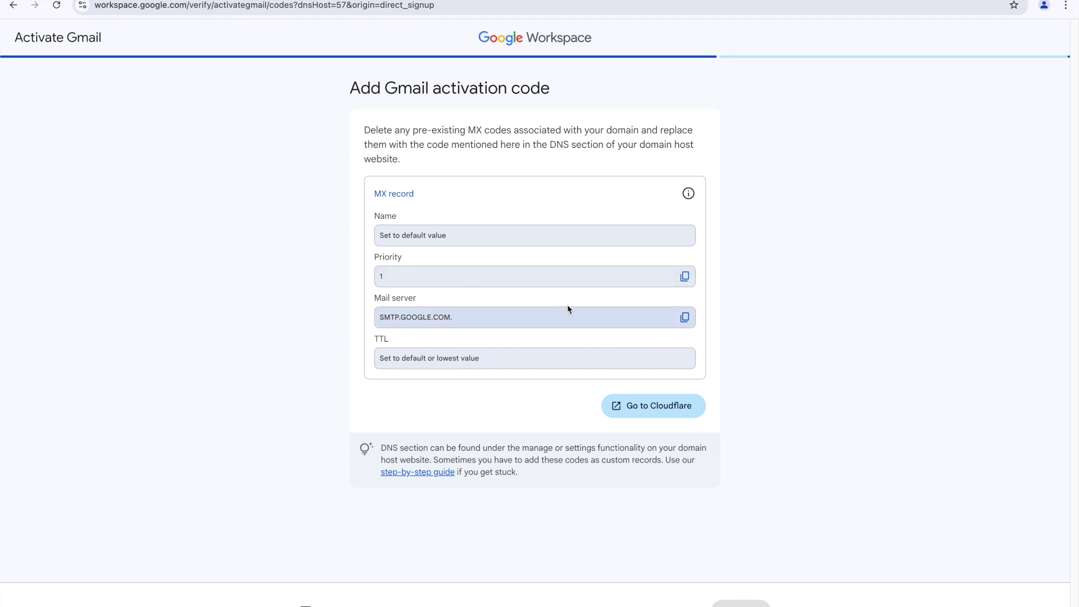
Step: Log in to Cloudflare and open searchfundertest.org's DNS records through Manage Domains
{"action": "left_click", "coordinate": [661, 412]}
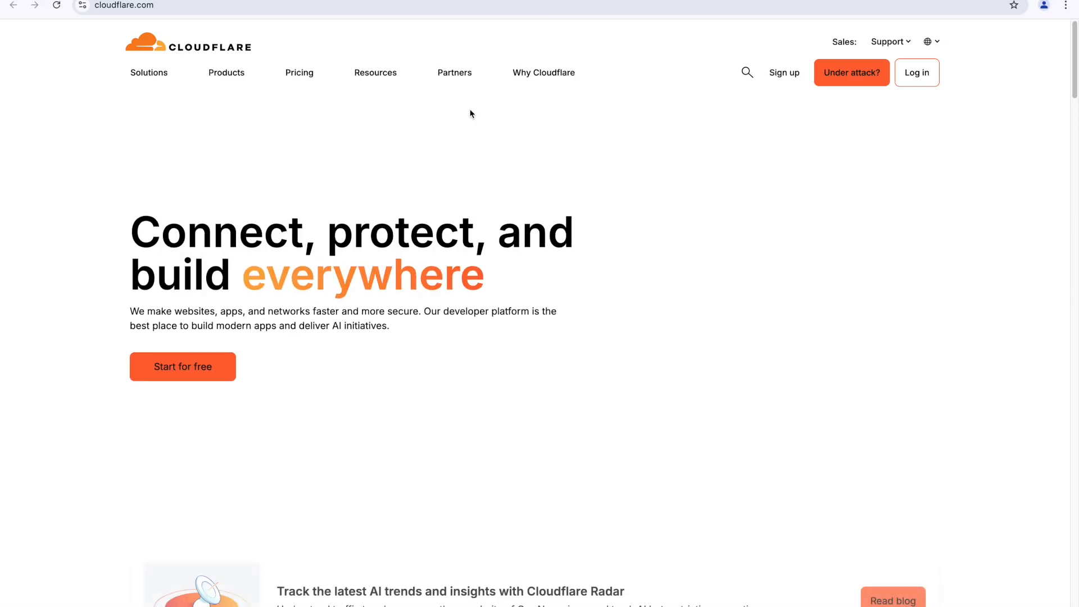
{"action": "left_click", "coordinate": [900, 75]}
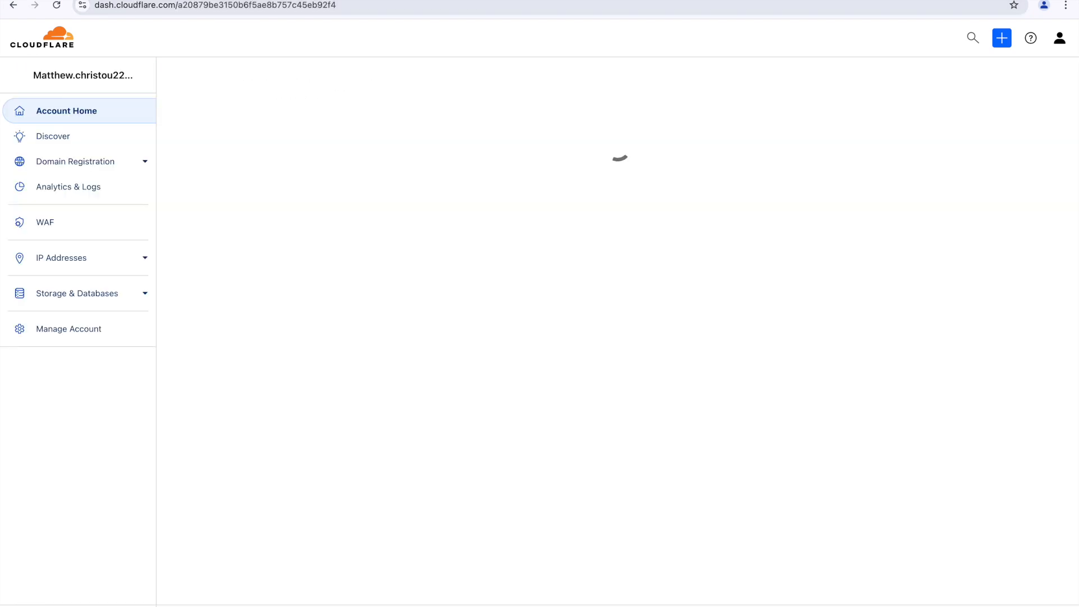
{"action": "left_click", "coordinate": [56, 0]}
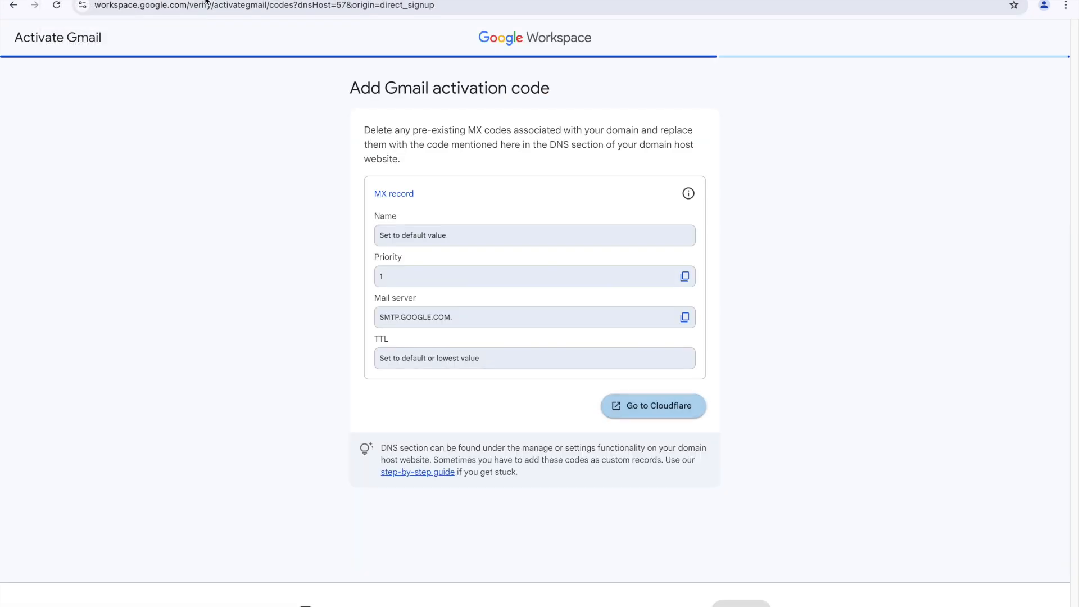
{"action": "left_click", "coordinate": [315, 0]}
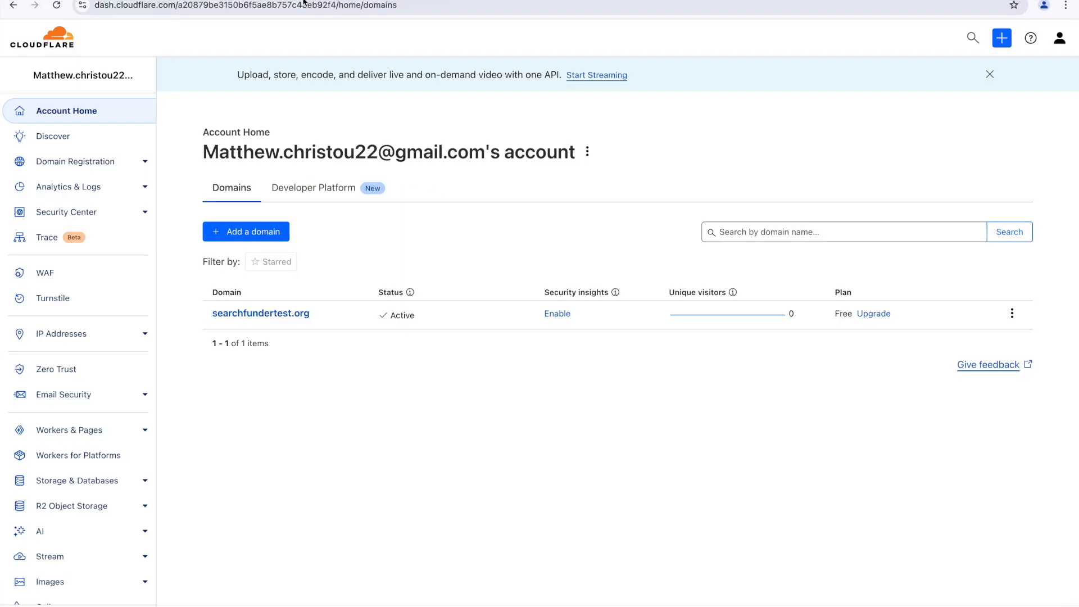
{"action": "left_click", "coordinate": [110, 161]}
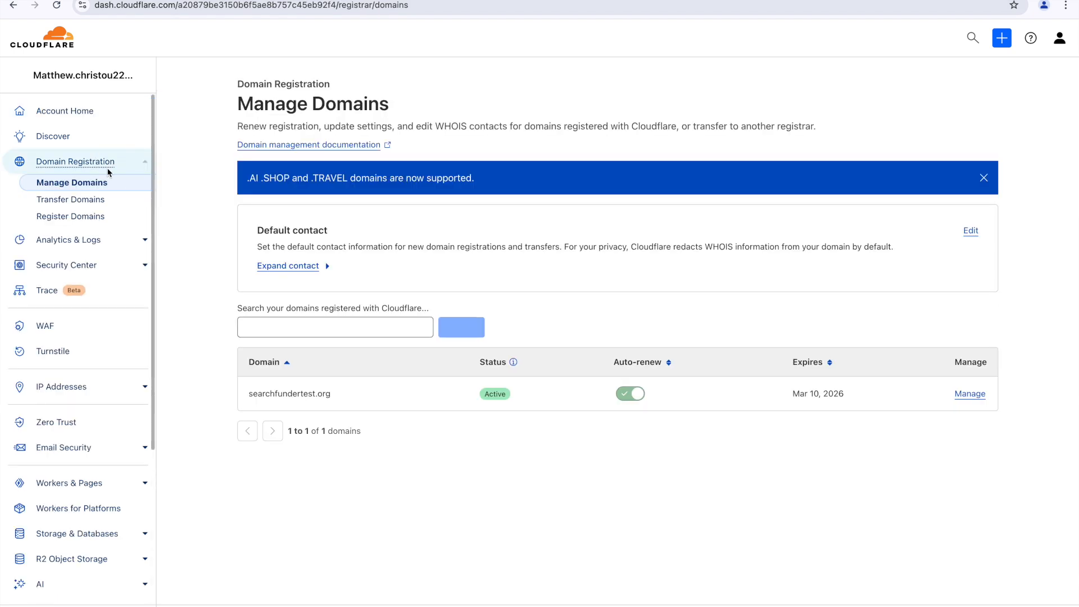
{"action": "left_click", "coordinate": [971, 394]}
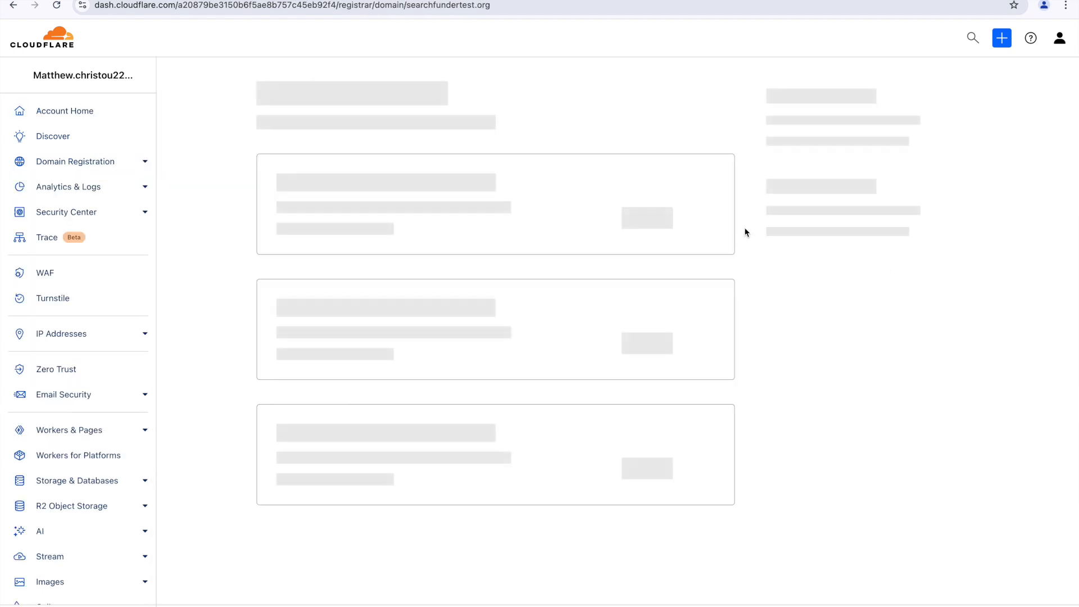
{"action": "left_click", "coordinate": [804, 185]}
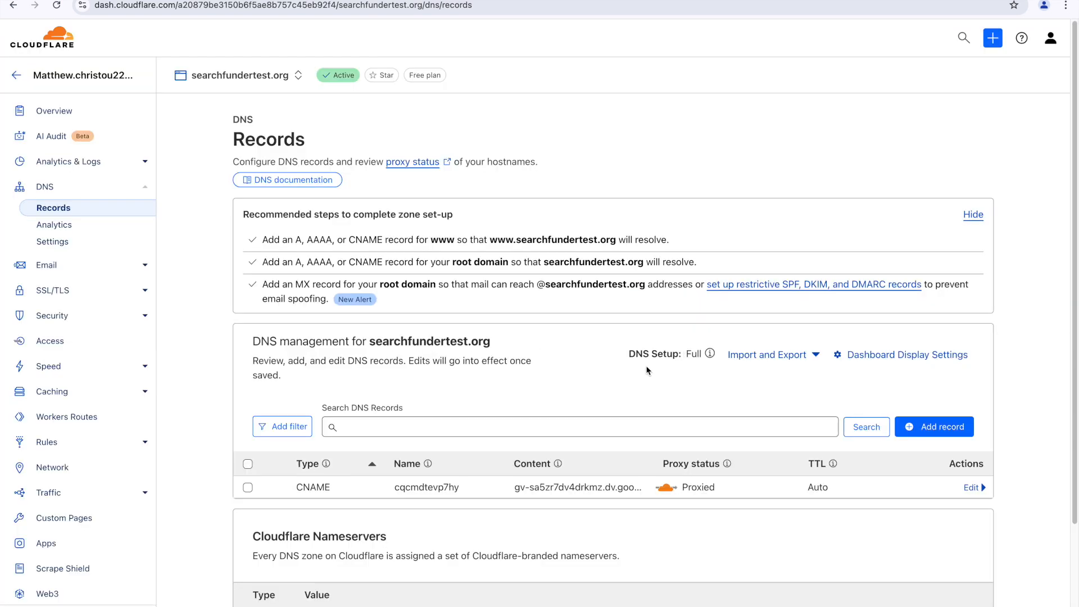
{"action": "scroll", "coordinate": [483, 398], "scroll_direction": "down", "scroll_amount": 3}
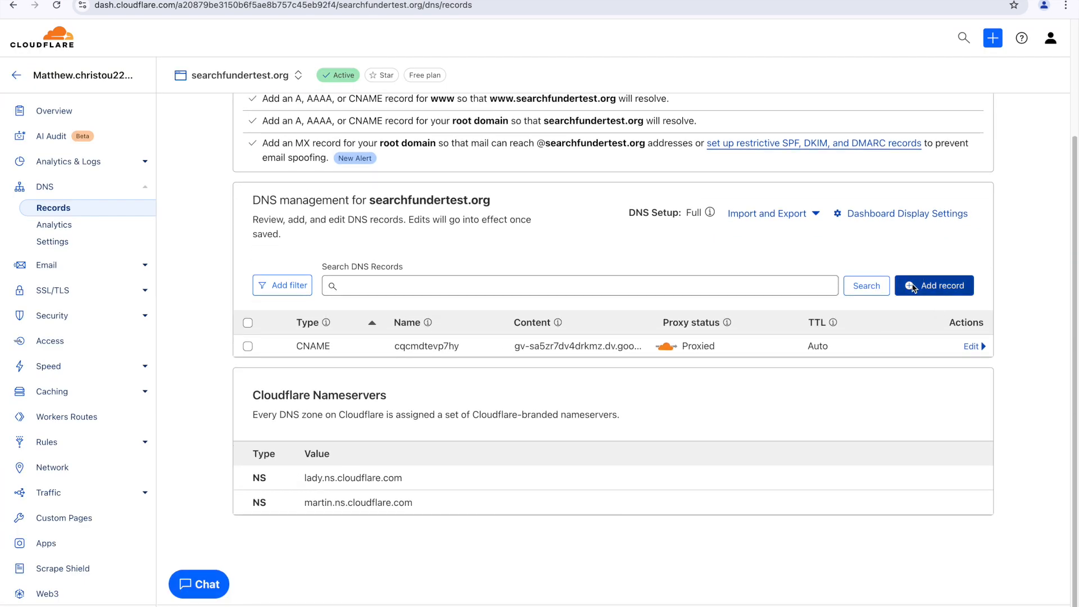
Step: Start a new DNS record for searchfundertest.org and set its type to MX
{"action": "left_click", "coordinate": [936, 285]}
{"action": "scroll", "coordinate": [731, 439], "scroll_direction": "down", "scroll_amount": 2}
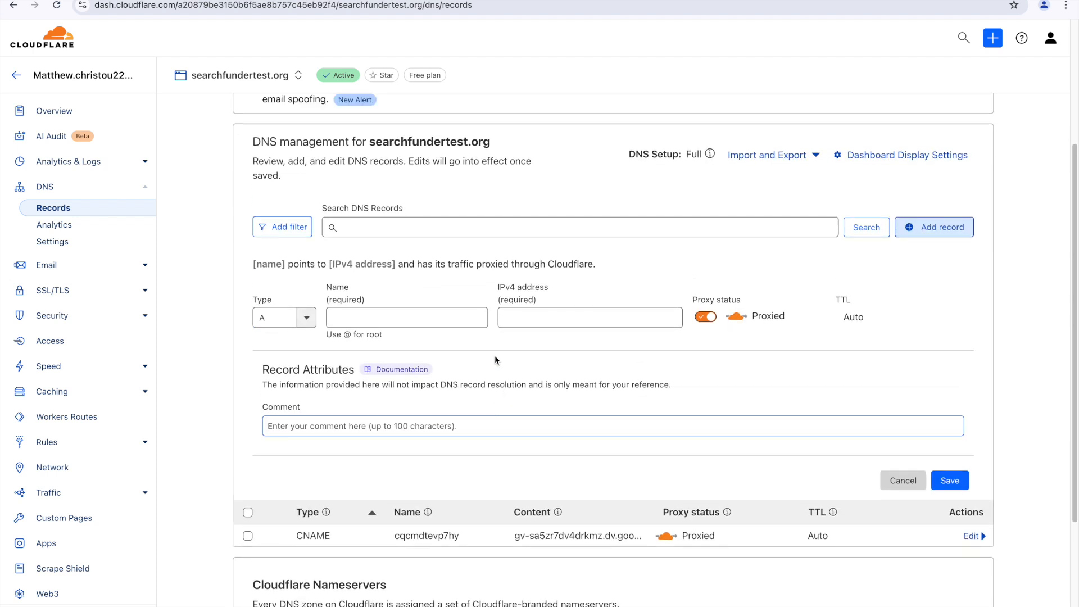
{"action": "left_click", "coordinate": [247, 1]}
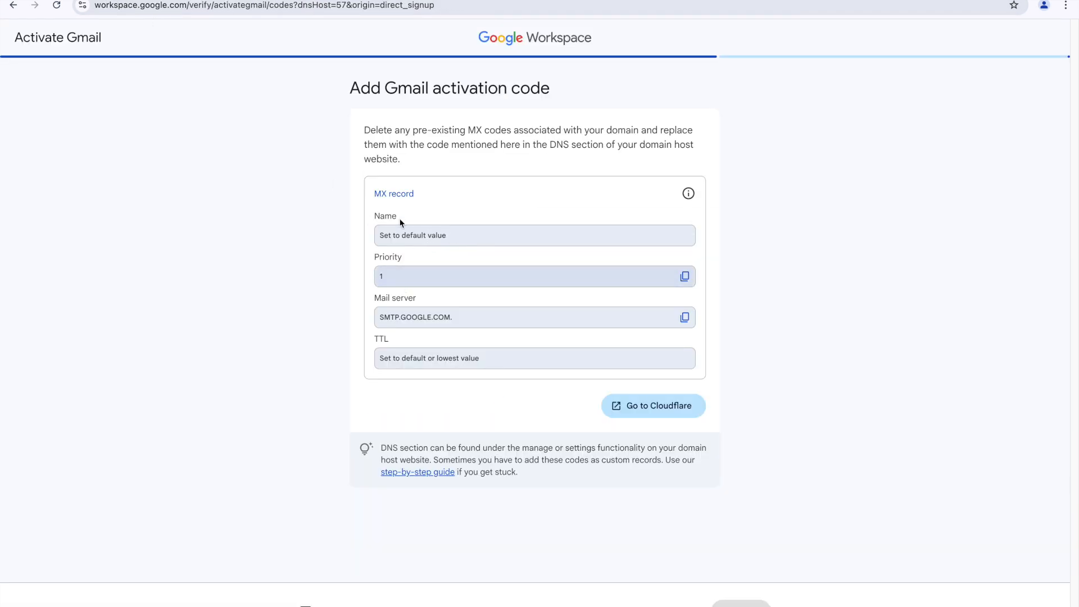
{"action": "left_click", "coordinate": [248, 1]}
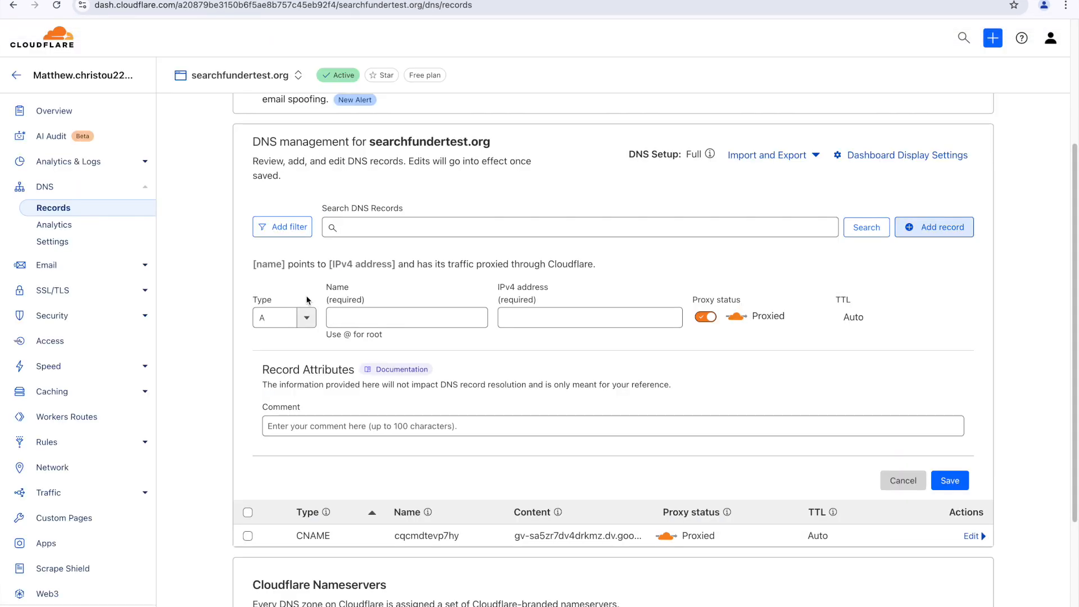
{"action": "left_click", "coordinate": [283, 318]}
{"action": "scroll", "coordinate": [294, 382], "scroll_direction": "down", "scroll_amount": 5}
{"action": "scroll", "coordinate": [294, 397], "scroll_direction": "up", "scroll_amount": 5}
{"action": "scroll", "coordinate": [294, 402], "scroll_direction": "down", "scroll_amount": 2}
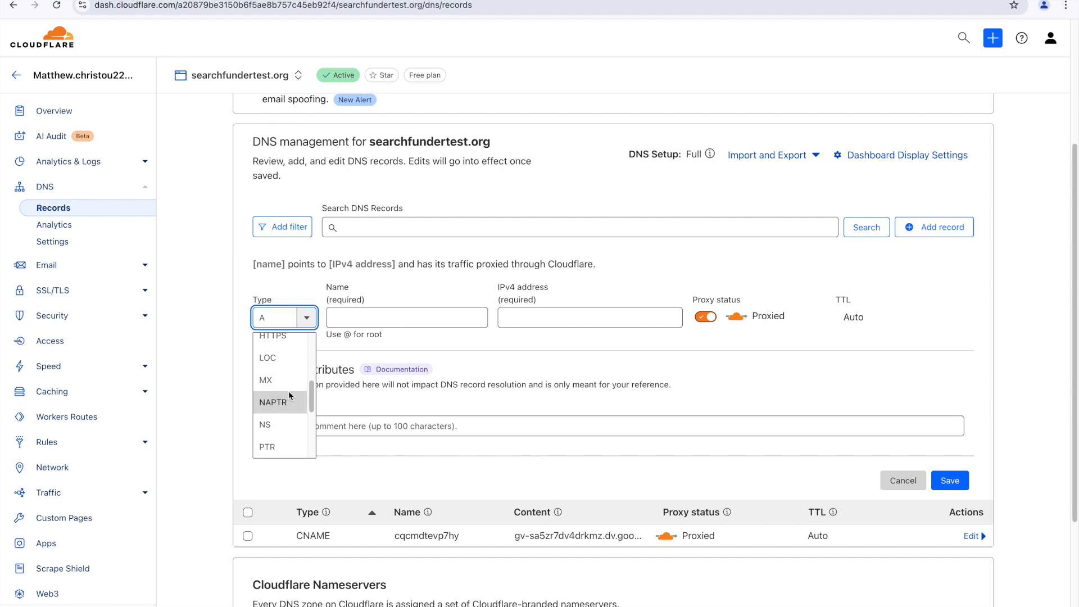
{"action": "left_click", "coordinate": [285, 389]}
{"action": "key", "text": "Escape"}
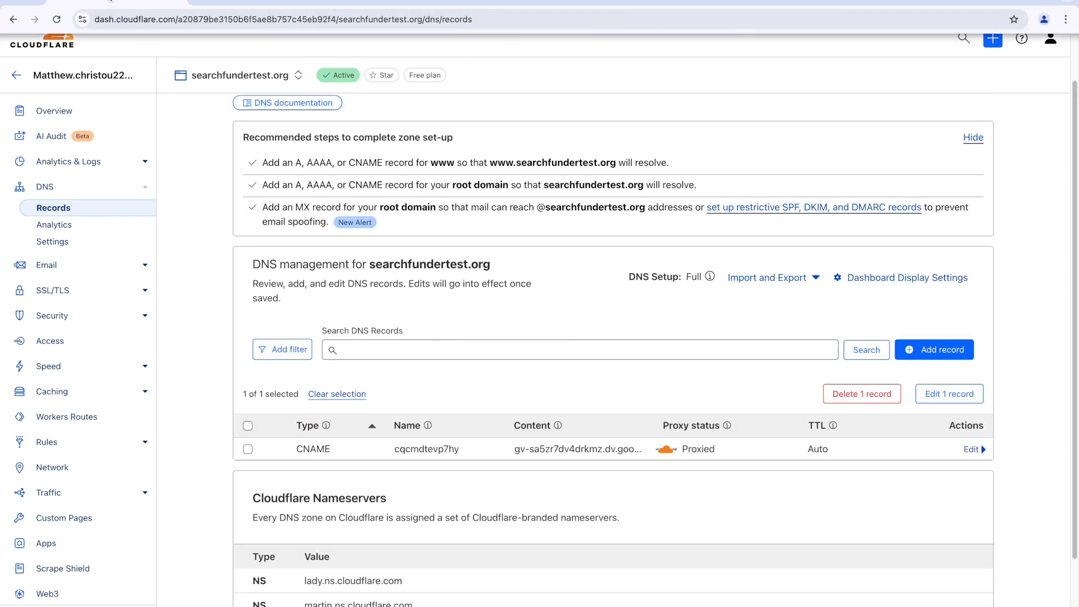
Step: Give the MX record priority 1 and mail server SMTP.GOOGLE.COM. copied from Workspace
{"action": "key", "text": "alt+Tab"}
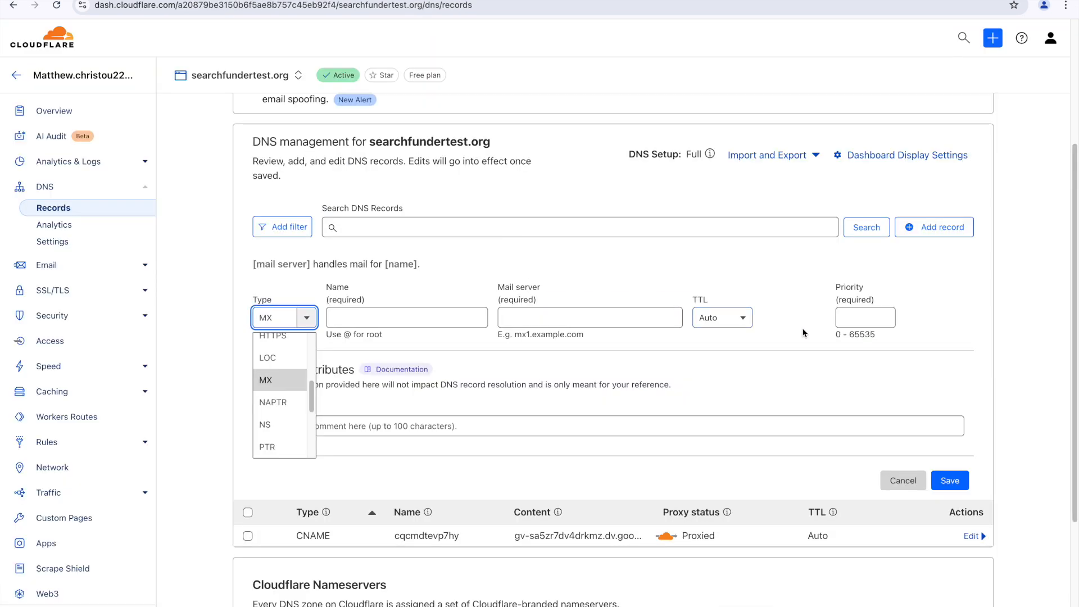
{"action": "left_click", "coordinate": [843, 325]}
{"action": "type", "text": "1"}
{"action": "key", "text": "alt+Tab"}
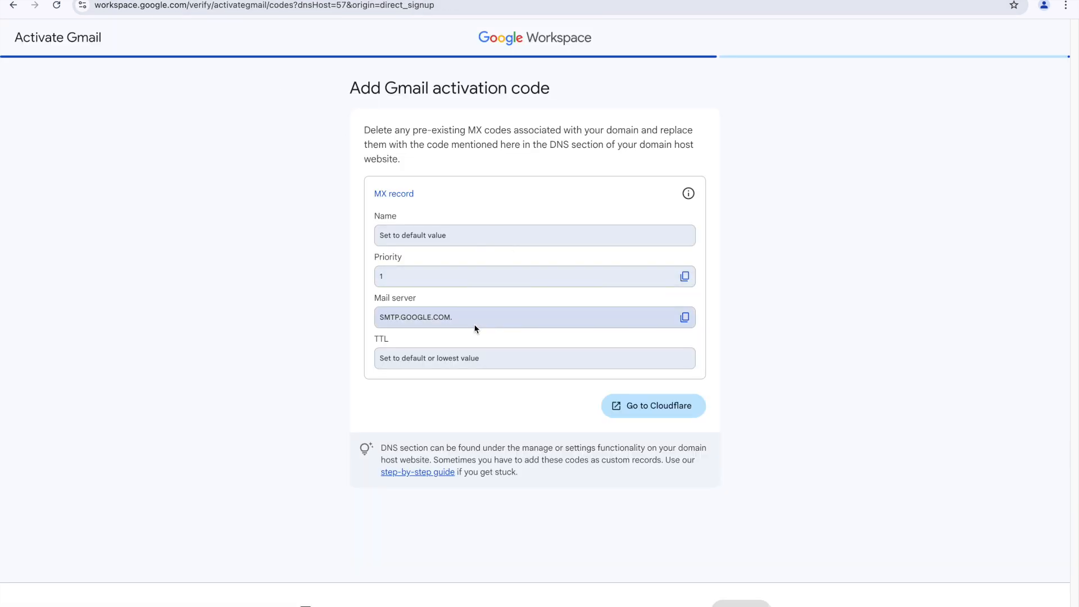
{"action": "left_click", "coordinate": [685, 318]}
{"action": "key", "text": "alt+Tab"}
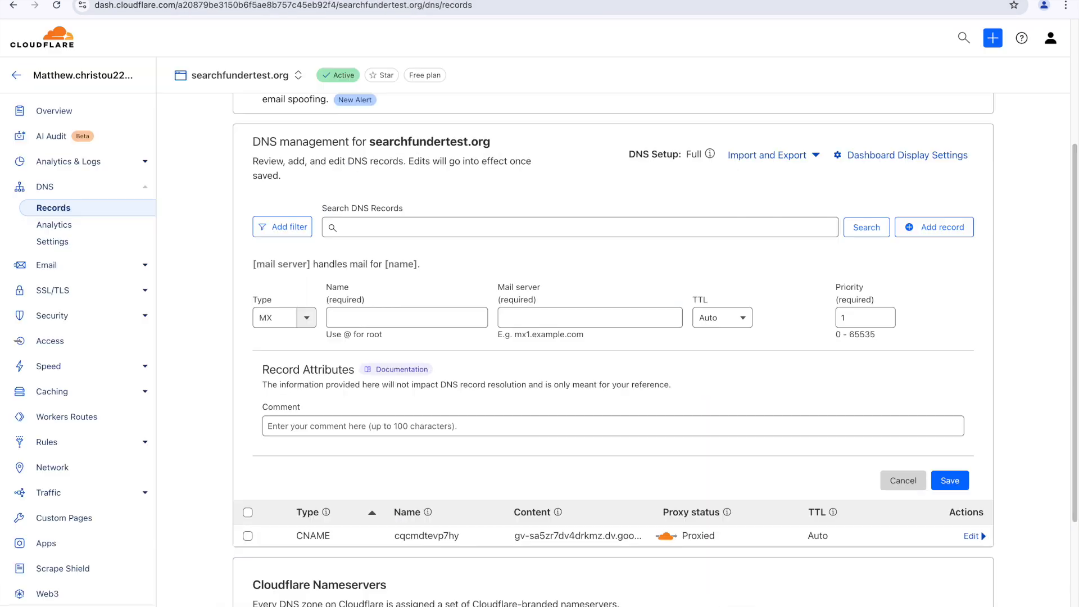
{"action": "left_click", "coordinate": [549, 325]}
{"action": "left_click", "coordinate": [549, 321]}
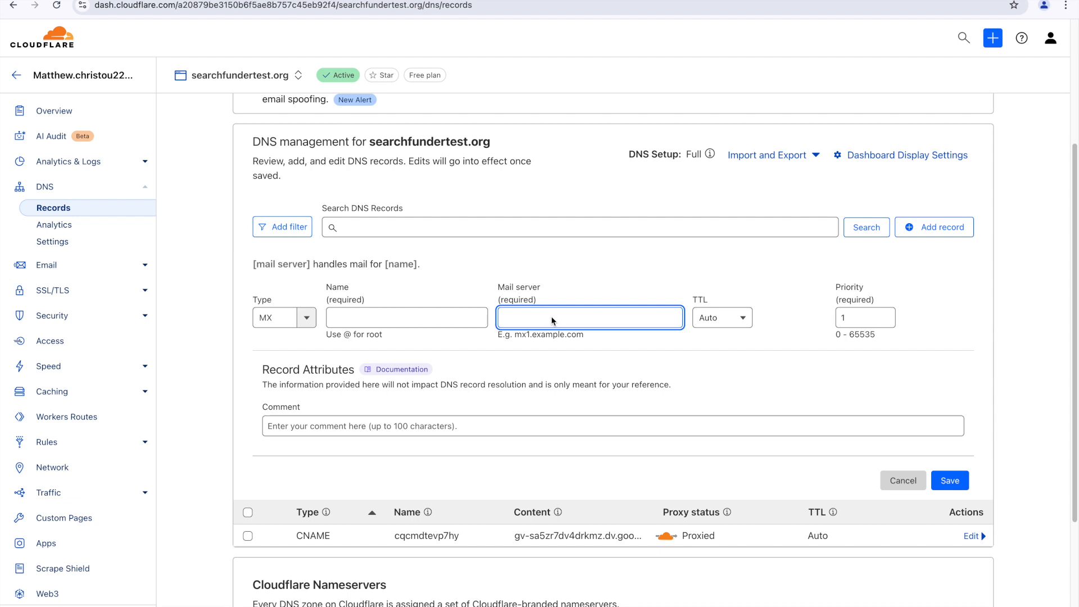
{"action": "key", "text": "ctrl+v"}
Step: Set the record name to @ and save the MX record
{"action": "key", "text": "alt+Tab"}
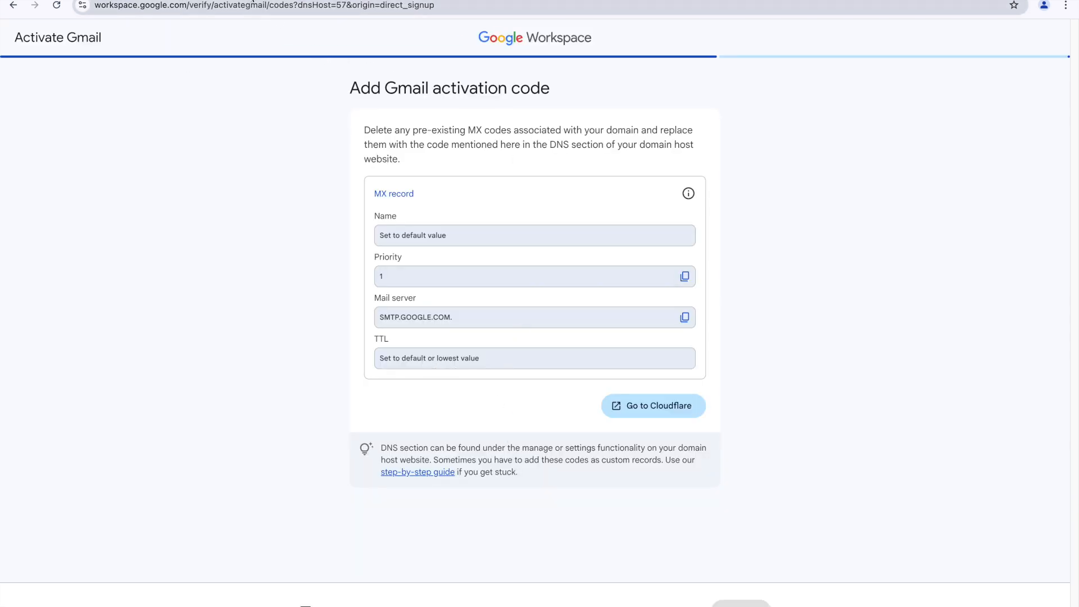
{"action": "key", "text": "alt+Tab"}
{"action": "left_click", "coordinate": [387, 308]}
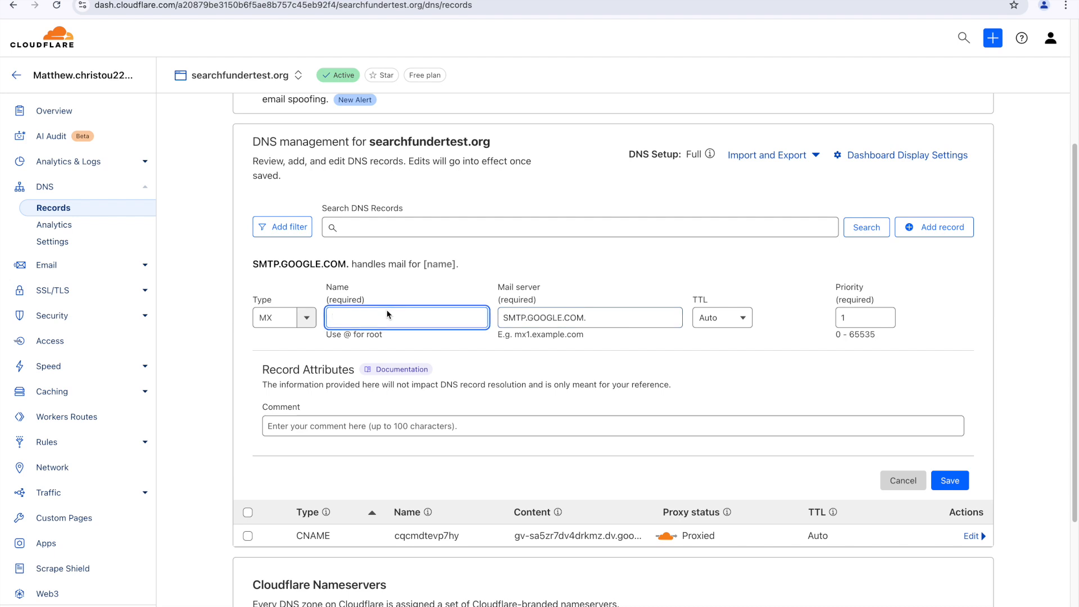
{"action": "type", "text": "@"}
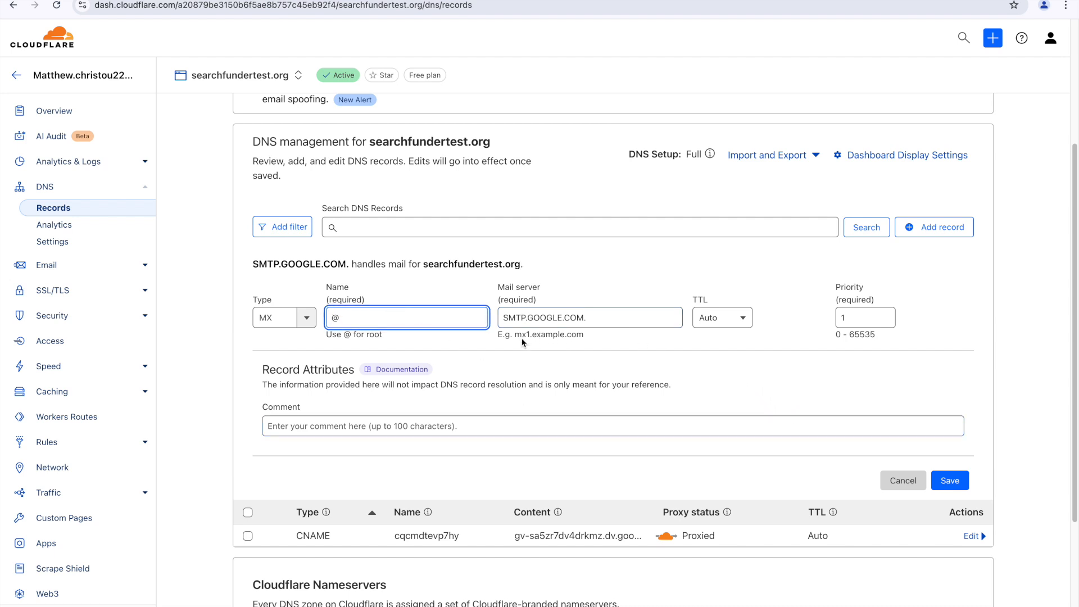
{"action": "left_click", "coordinate": [730, 389]}
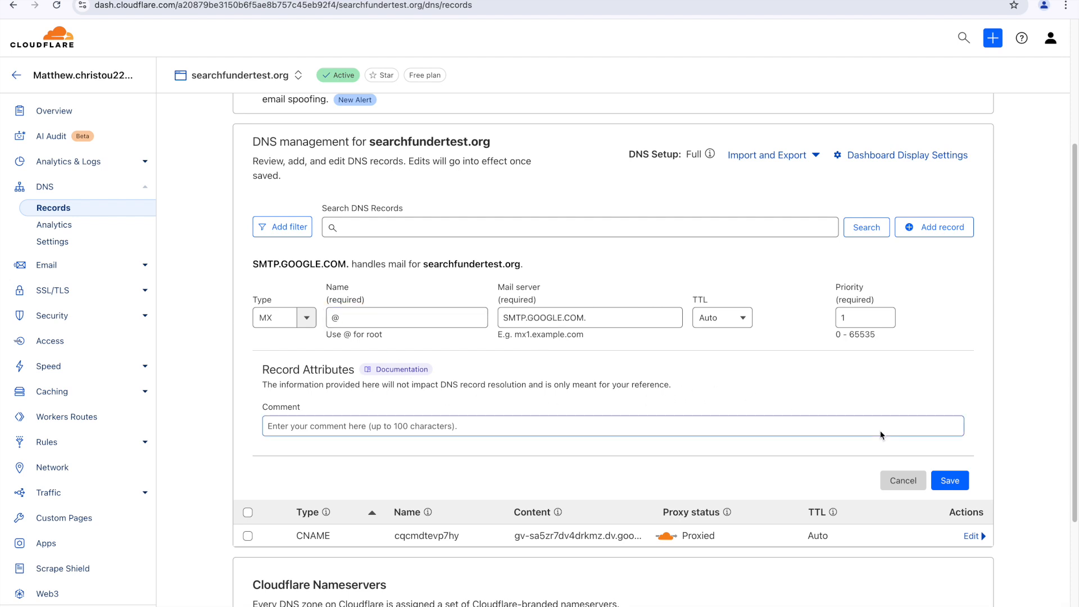
{"action": "left_click", "coordinate": [959, 482]}
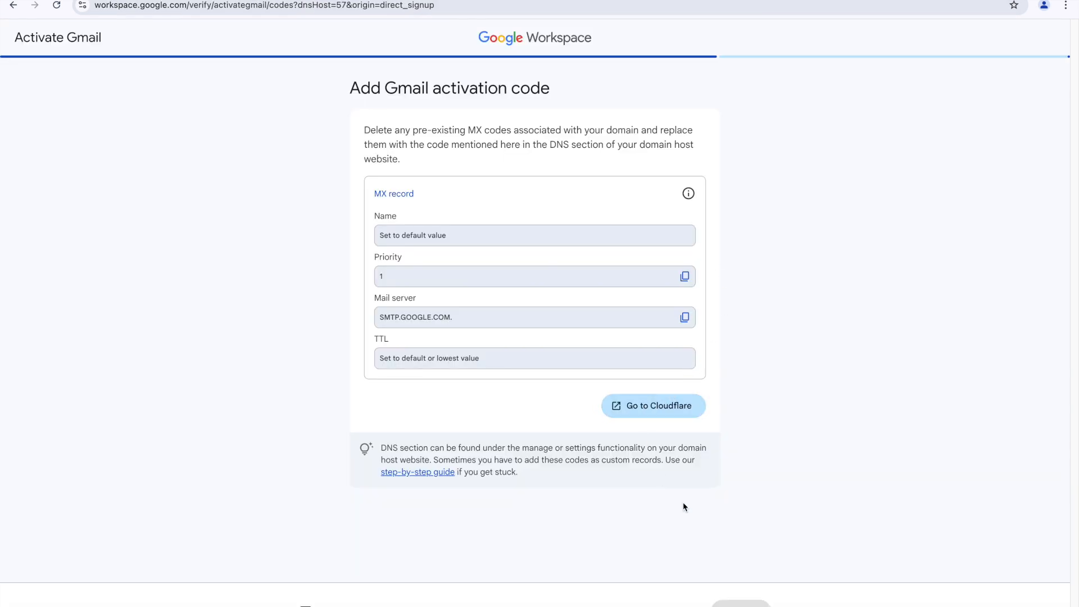
Step: Activate Gmail for searchfundertest.org, explore Google Workspace and continue through both personalization questions
{"action": "left_click", "coordinate": [741, 604]}
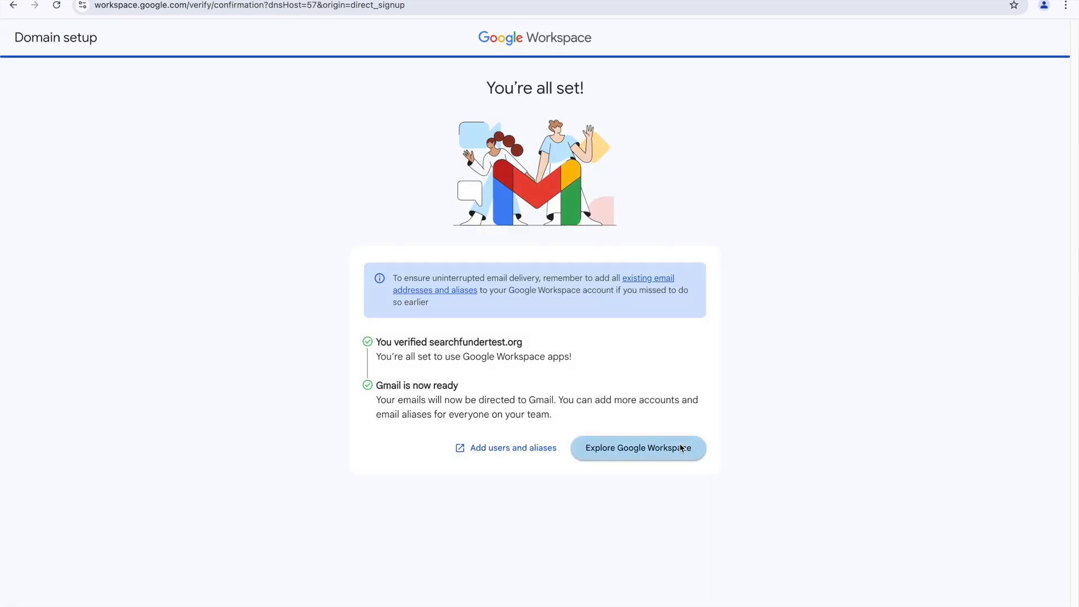
{"action": "left_click", "coordinate": [646, 454]}
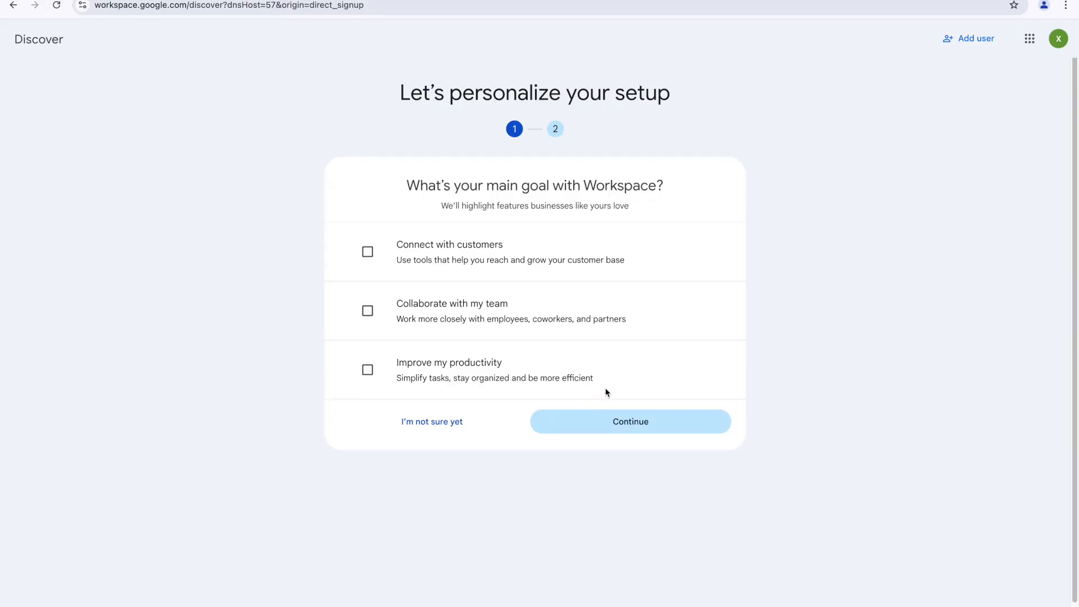
{"action": "left_click", "coordinate": [609, 425]}
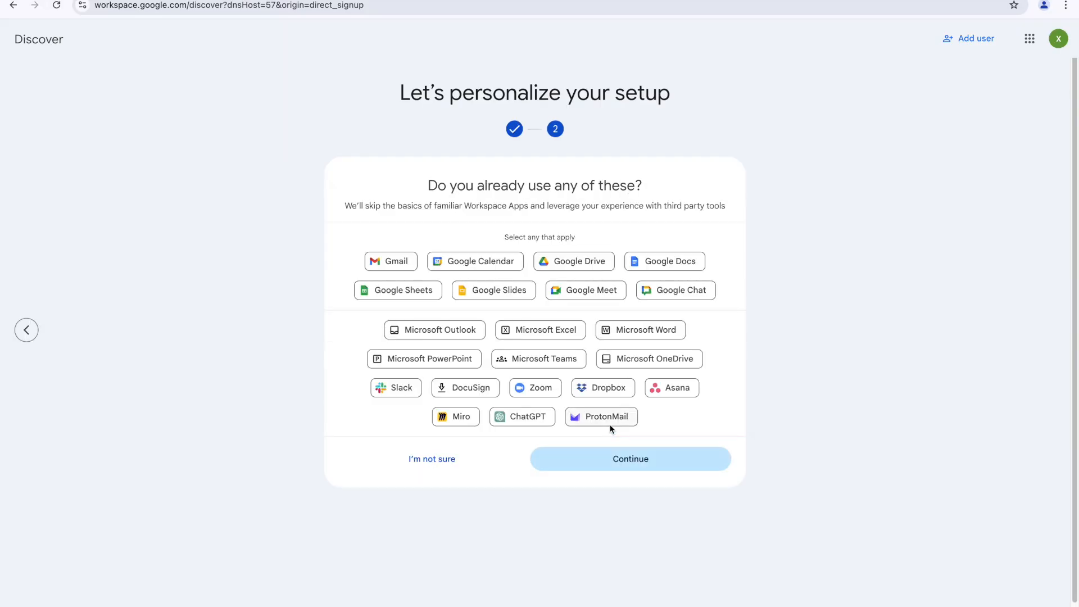
{"action": "left_click", "coordinate": [594, 460]}
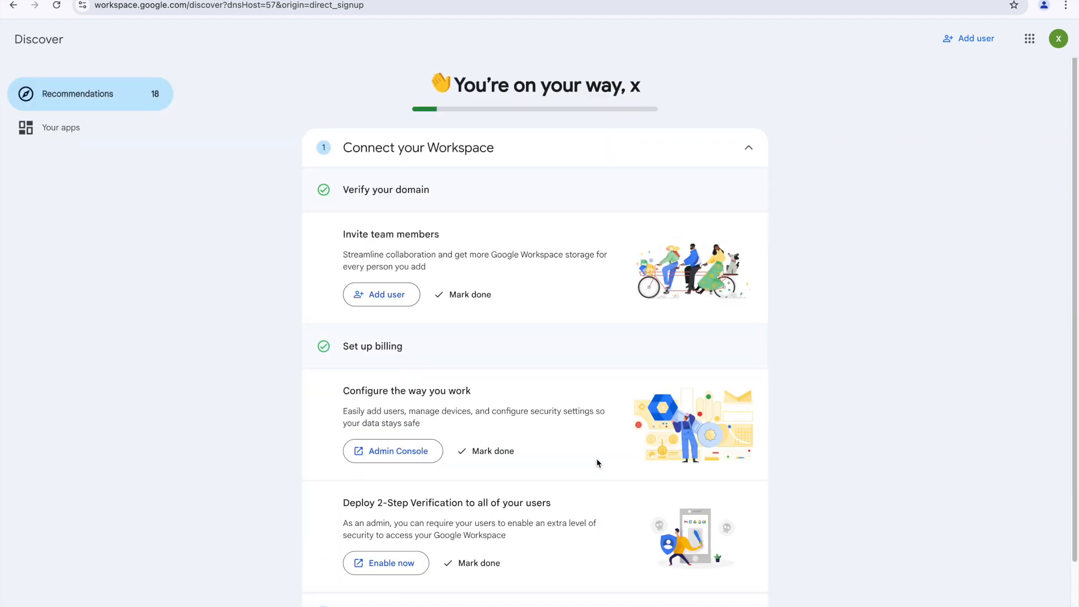
Step: Mark team invites, 2-Step Verification, Gemini, Drive for desktop, profile, booking page and chat space done
{"action": "scroll", "coordinate": [603, 241], "scroll_direction": "down", "scroll_amount": 2}
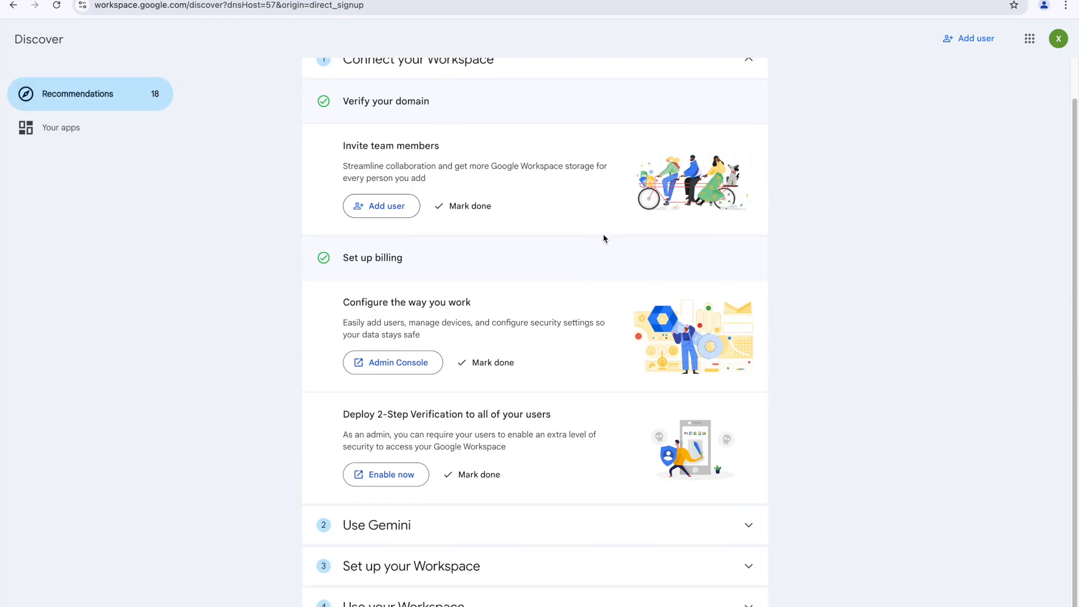
{"action": "left_click", "coordinate": [461, 210]}
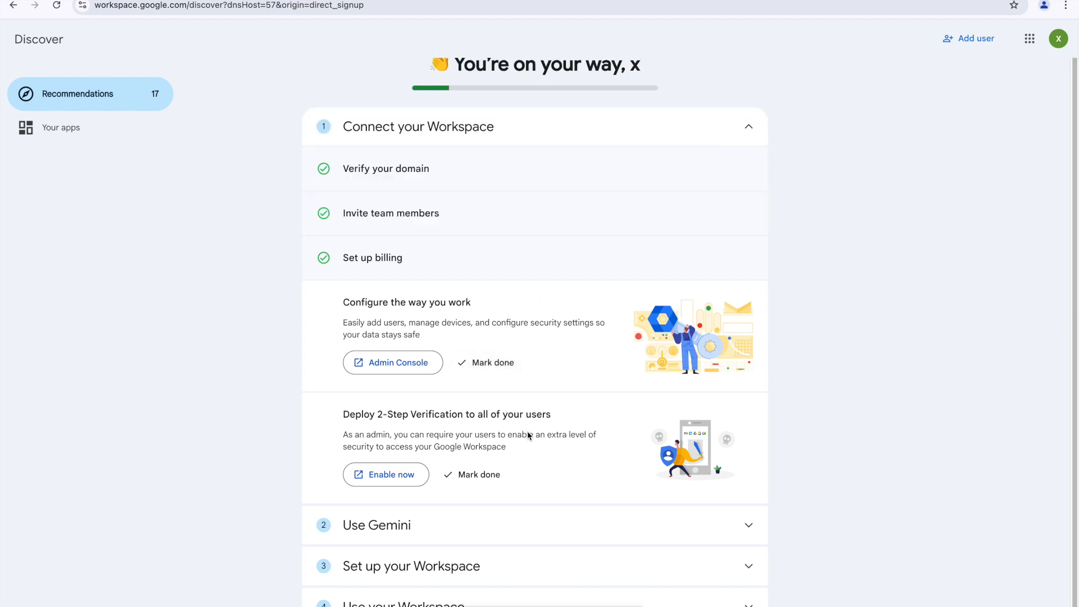
{"action": "left_click", "coordinate": [486, 431]}
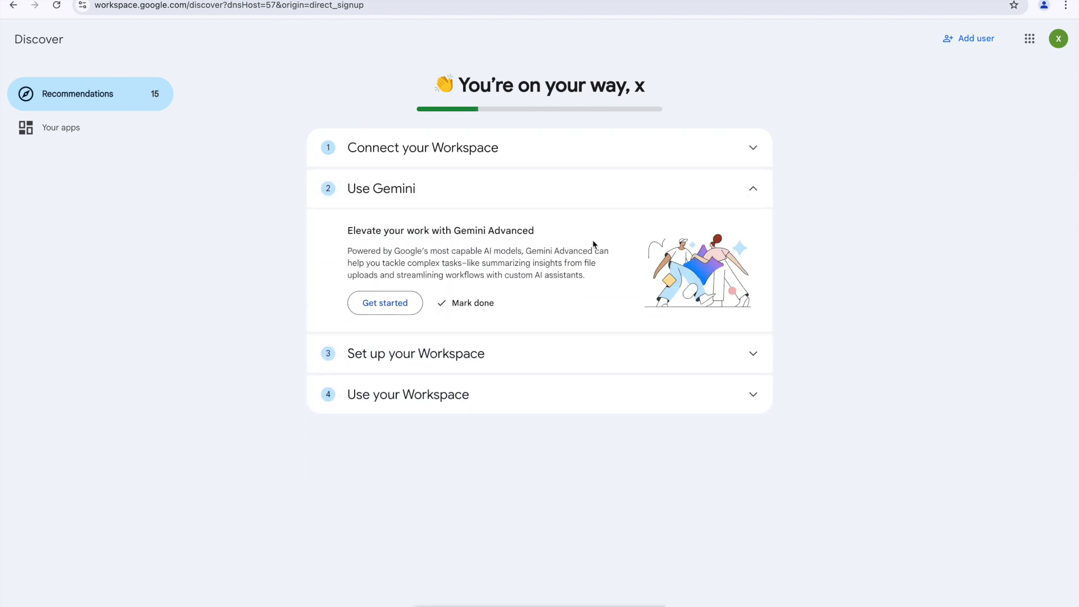
{"action": "left_click", "coordinate": [476, 304]}
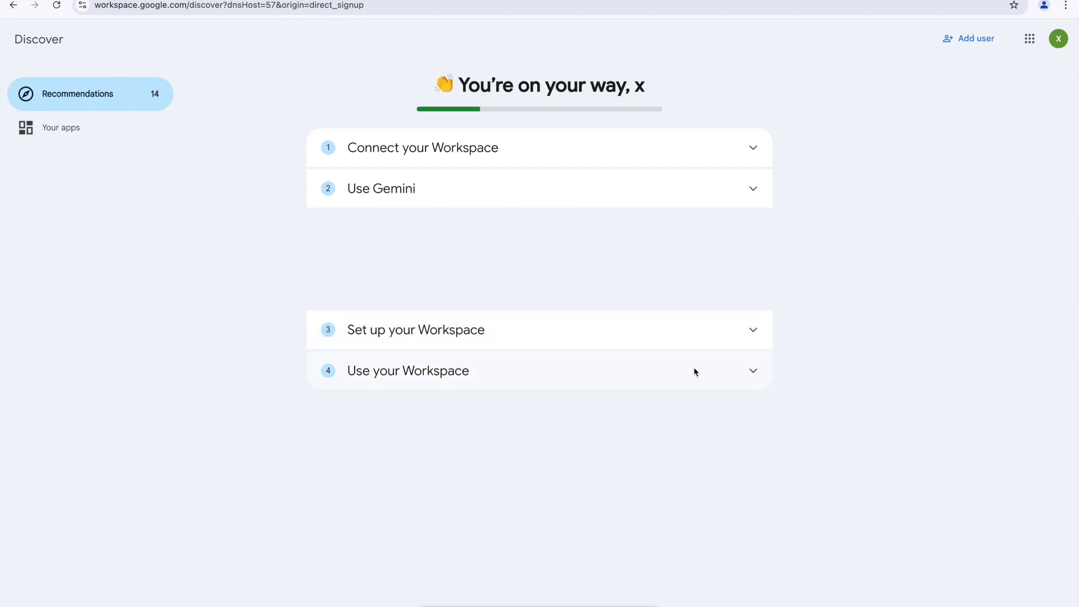
{"action": "left_click", "coordinate": [478, 349]}
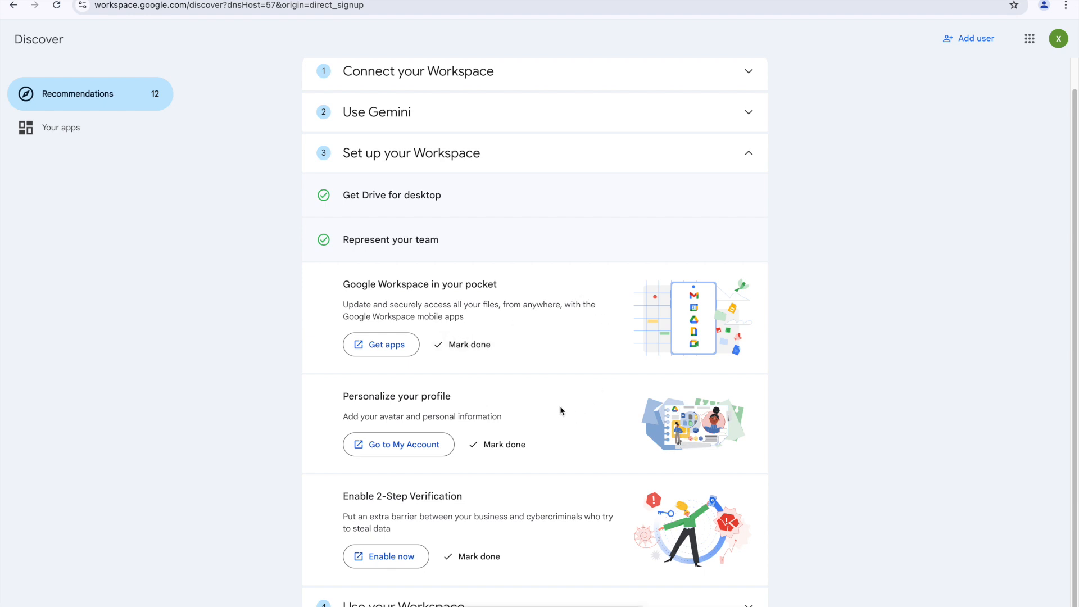
{"action": "left_click", "coordinate": [510, 444]}
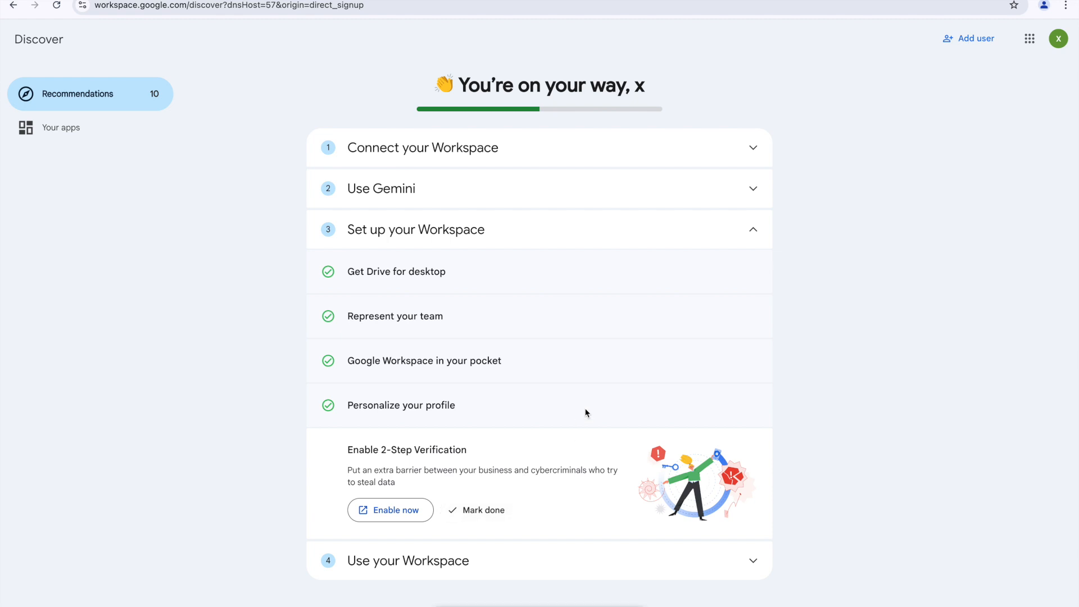
{"action": "left_click", "coordinate": [511, 388]}
{"action": "scroll", "coordinate": [471, 190], "scroll_direction": "down", "scroll_amount": 5}
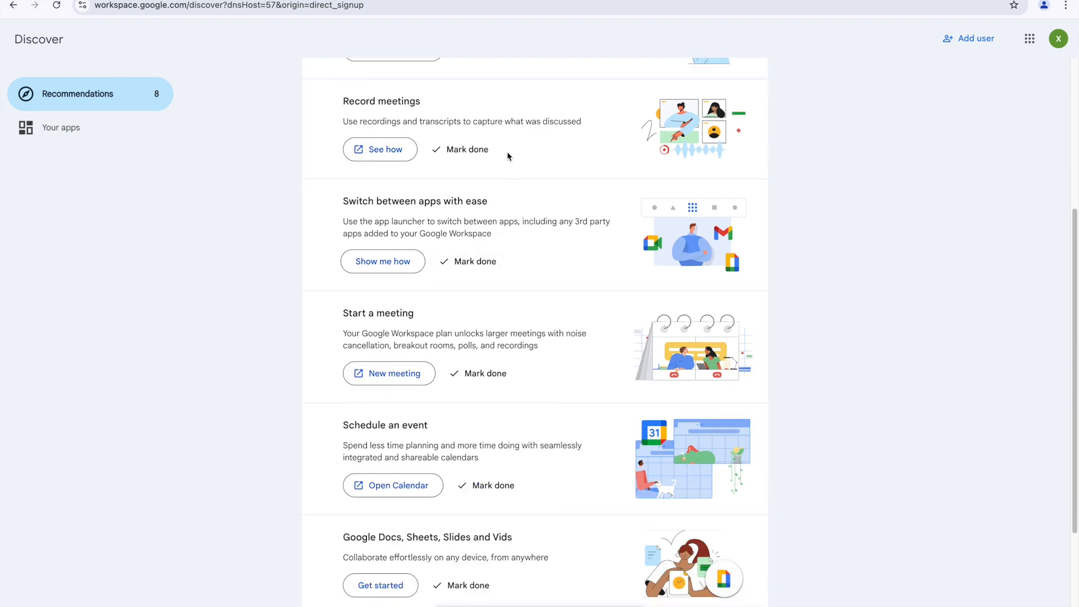
{"action": "scroll", "coordinate": [508, 153], "scroll_direction": "up", "scroll_amount": 4}
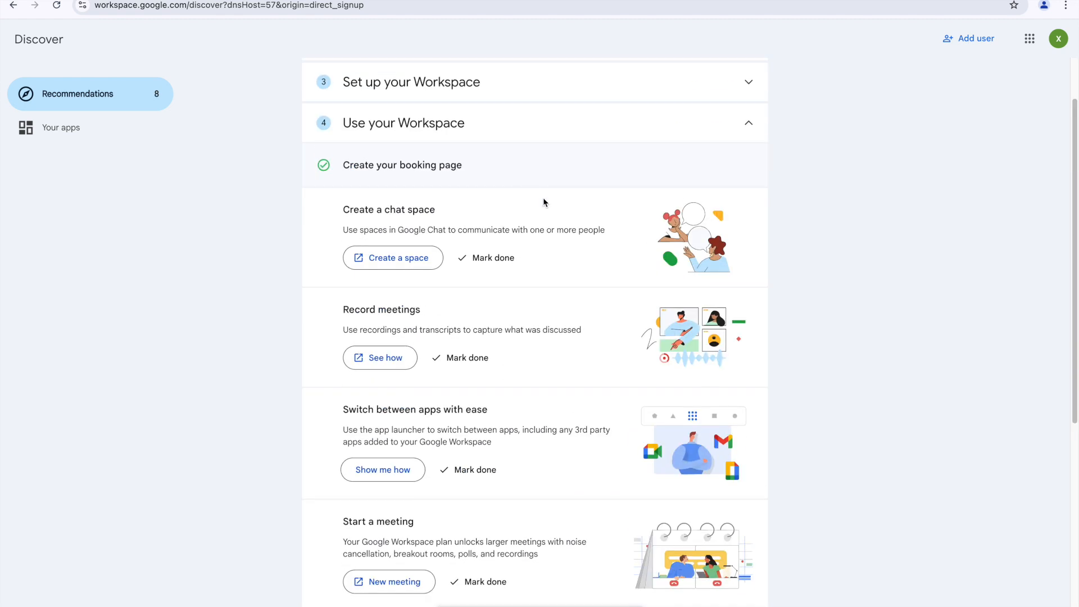
{"action": "left_click", "coordinate": [512, 266]}
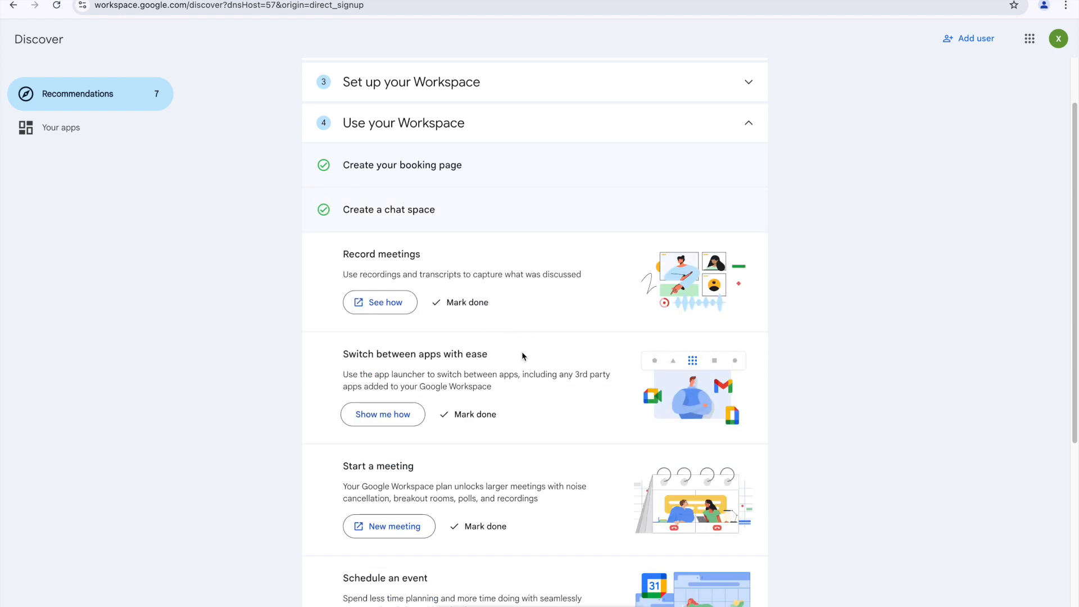
Step: Mark the remaining Workspace app tips done, then go to Google Account via the apps grid
{"action": "scroll", "coordinate": [610, 275], "scroll_direction": "down", "scroll_amount": 4}
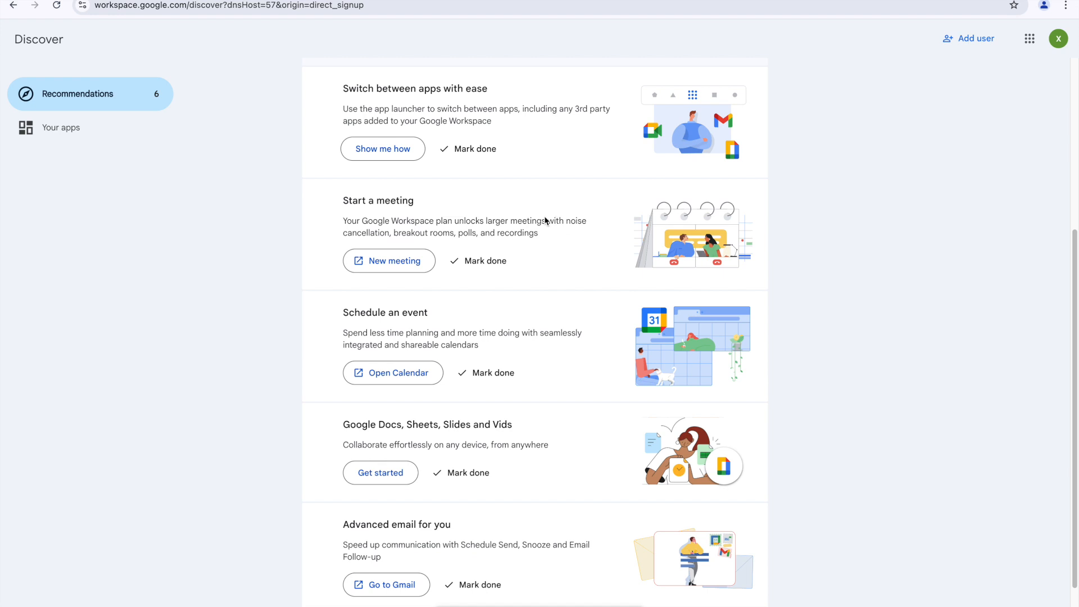
{"action": "left_click", "coordinate": [472, 148]}
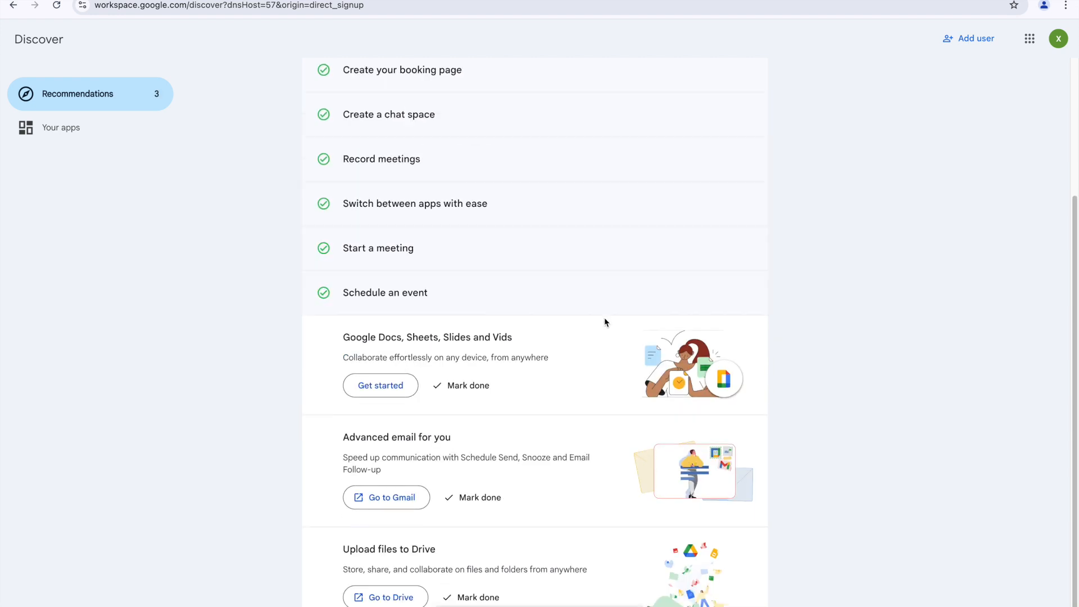
{"action": "left_click", "coordinate": [476, 387]}
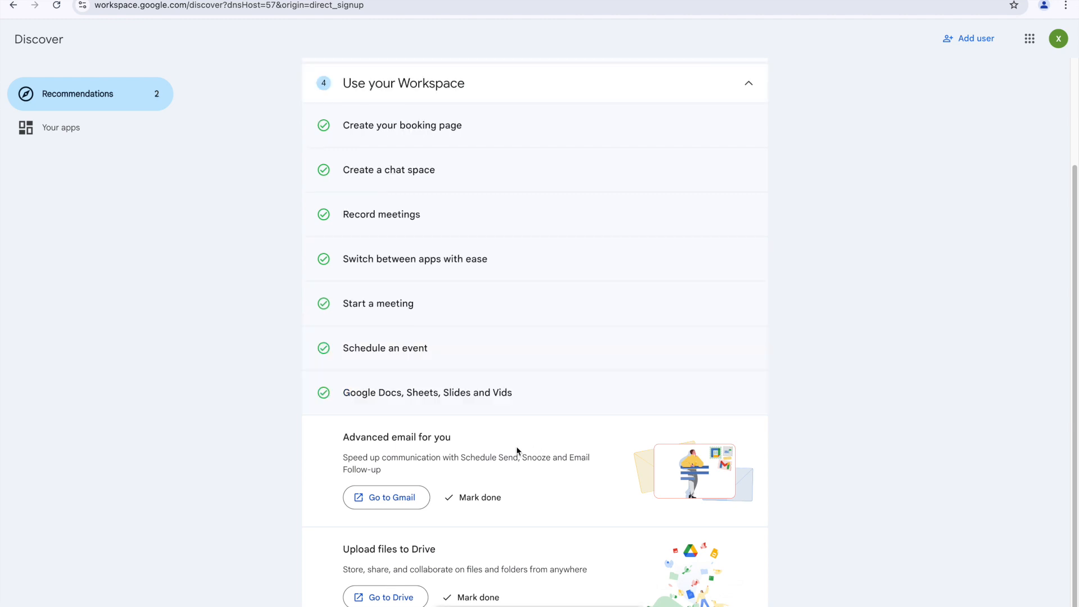
{"action": "left_click", "coordinate": [495, 498]}
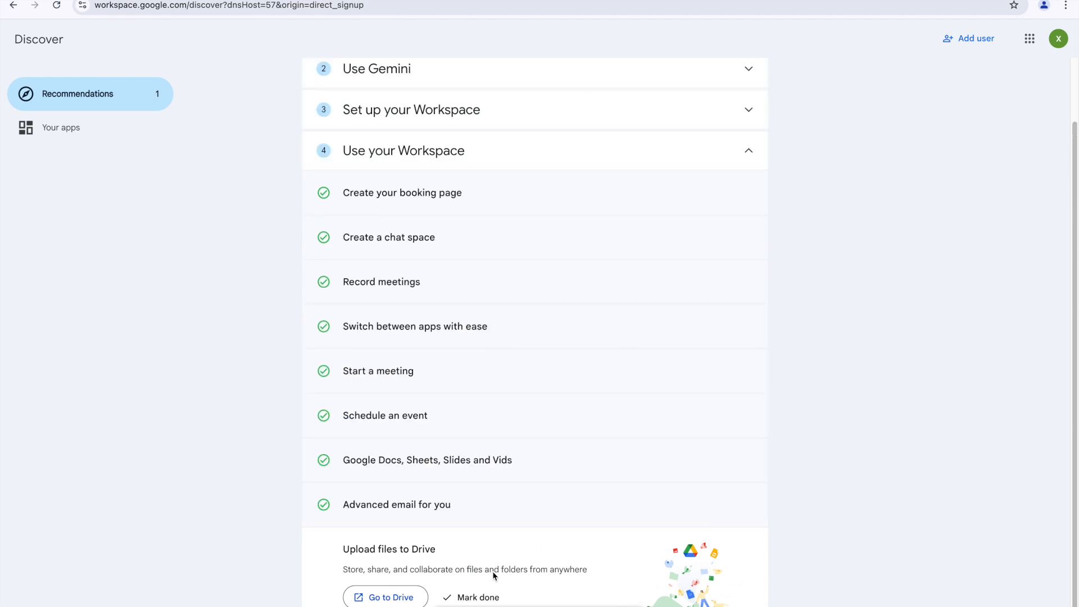
{"action": "left_click", "coordinate": [479, 597]}
{"action": "scroll", "coordinate": [517, 344], "scroll_direction": "up", "scroll_amount": 2}
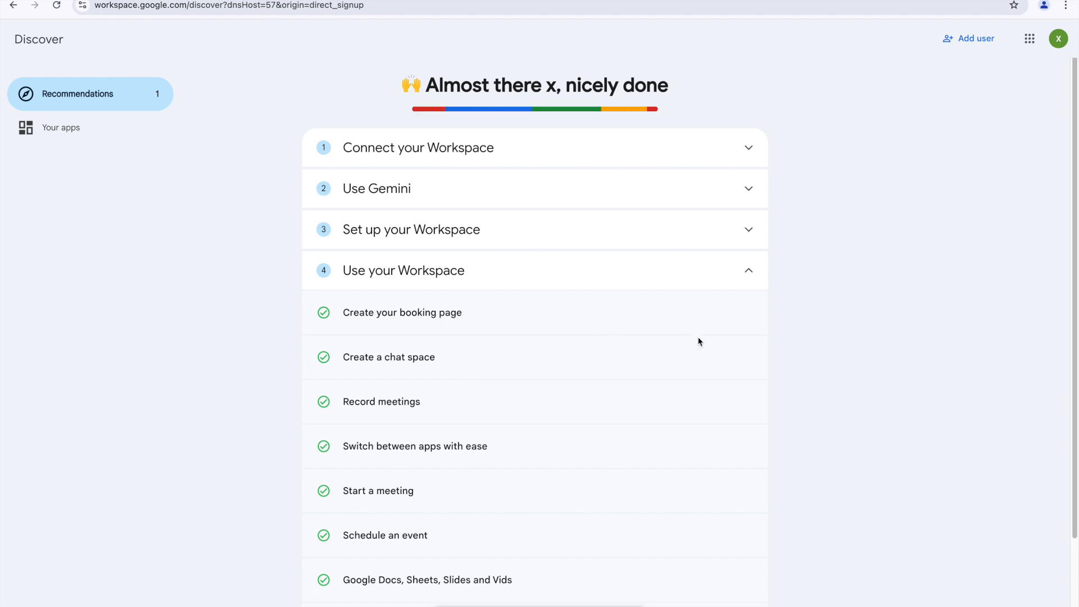
{"action": "scroll", "coordinate": [521, 388], "scroll_direction": "down", "scroll_amount": 2}
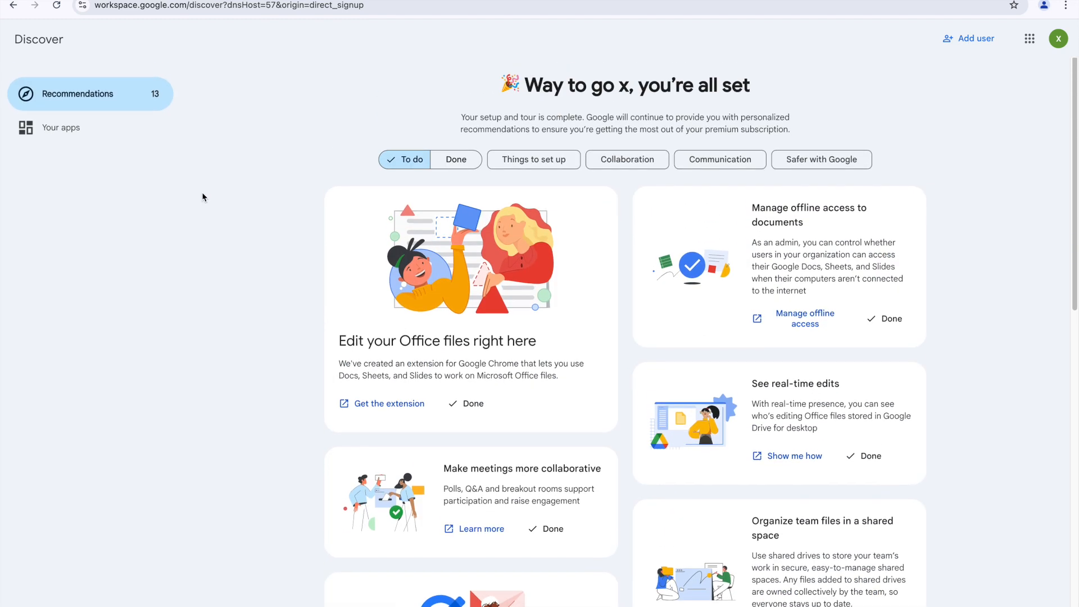
{"action": "left_click", "coordinate": [1033, 42]}
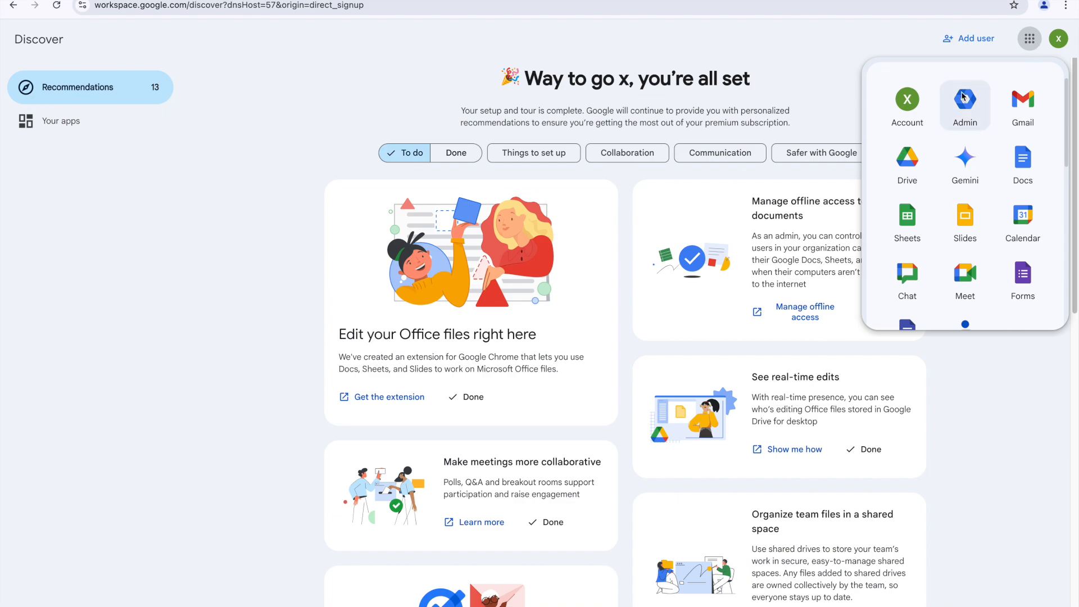
{"action": "left_click", "coordinate": [895, 107]}
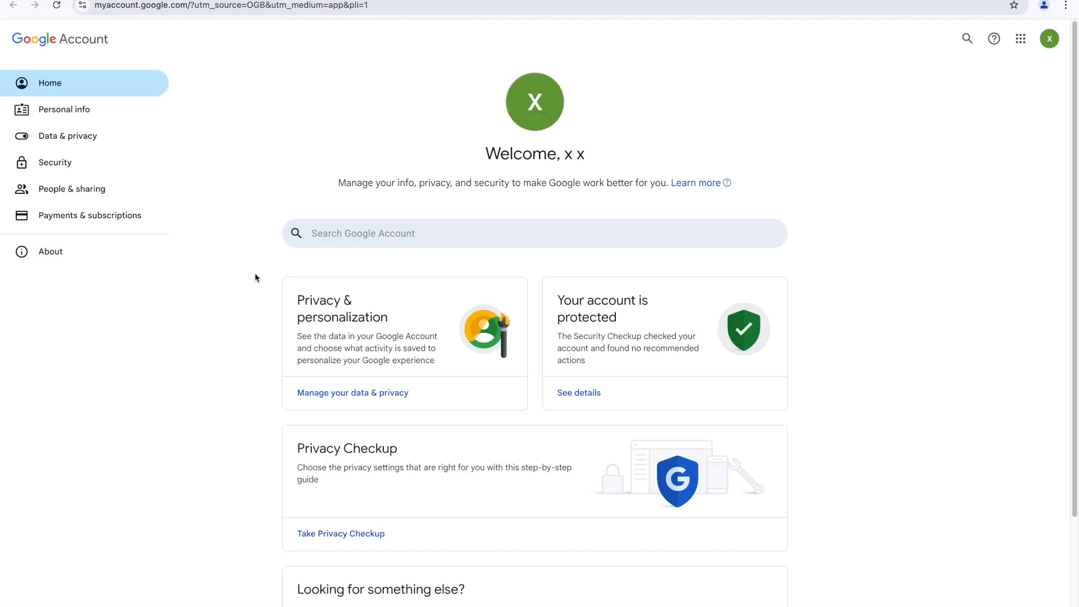
Step: Browse the Google Account Personal info and Home pages, then open a new browser tab
{"action": "left_click", "coordinate": [74, 109]}
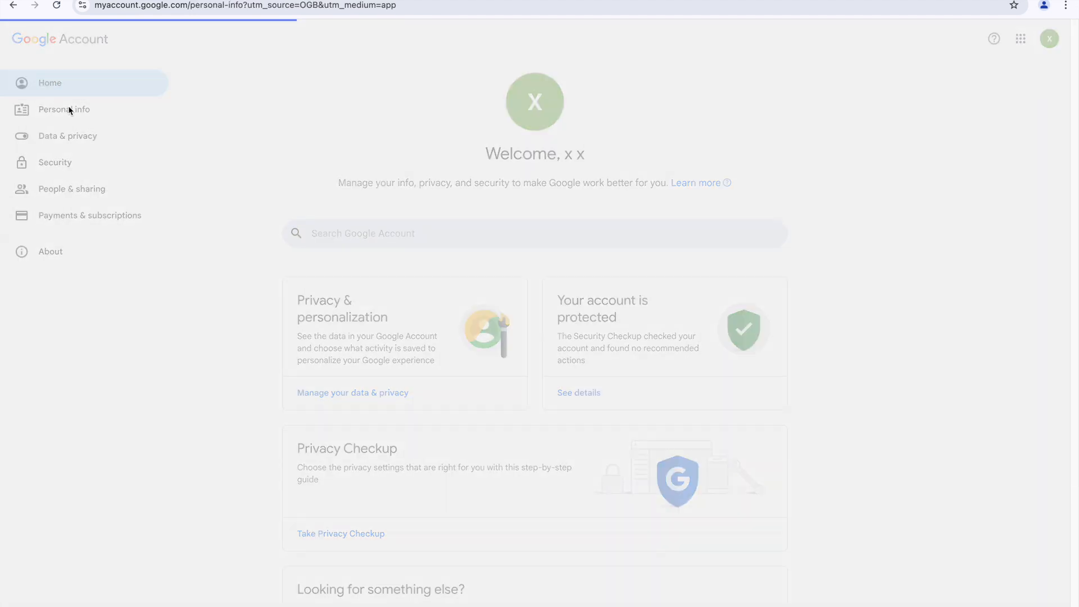
{"action": "scroll", "coordinate": [350, 249], "scroll_direction": "down", "scroll_amount": 1}
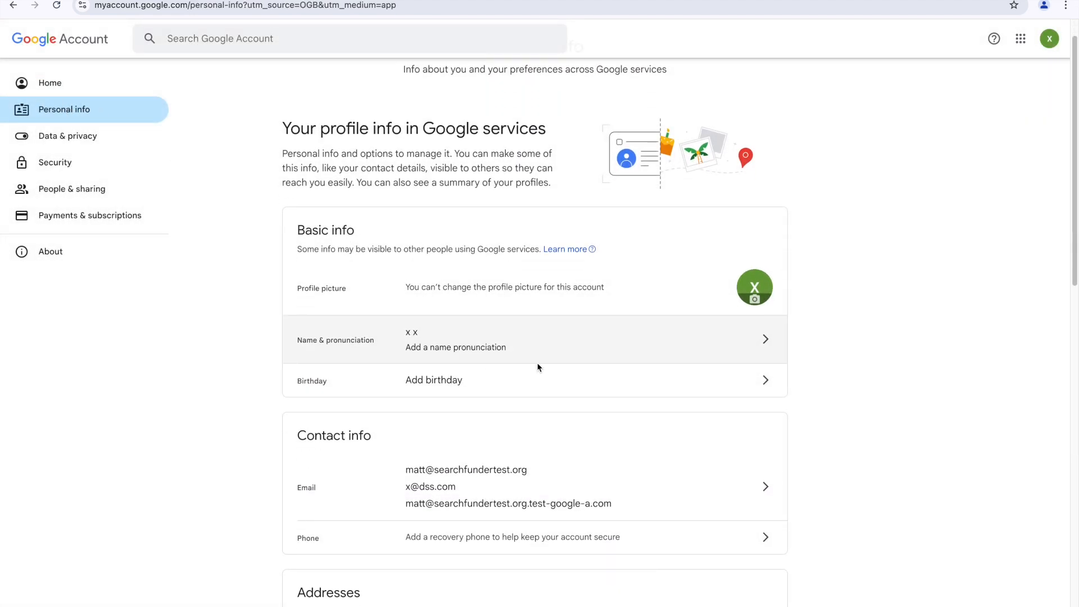
{"action": "scroll", "coordinate": [566, 442], "scroll_direction": "down", "scroll_amount": 6}
{"action": "scroll", "coordinate": [494, 352], "scroll_direction": "up", "scroll_amount": 7}
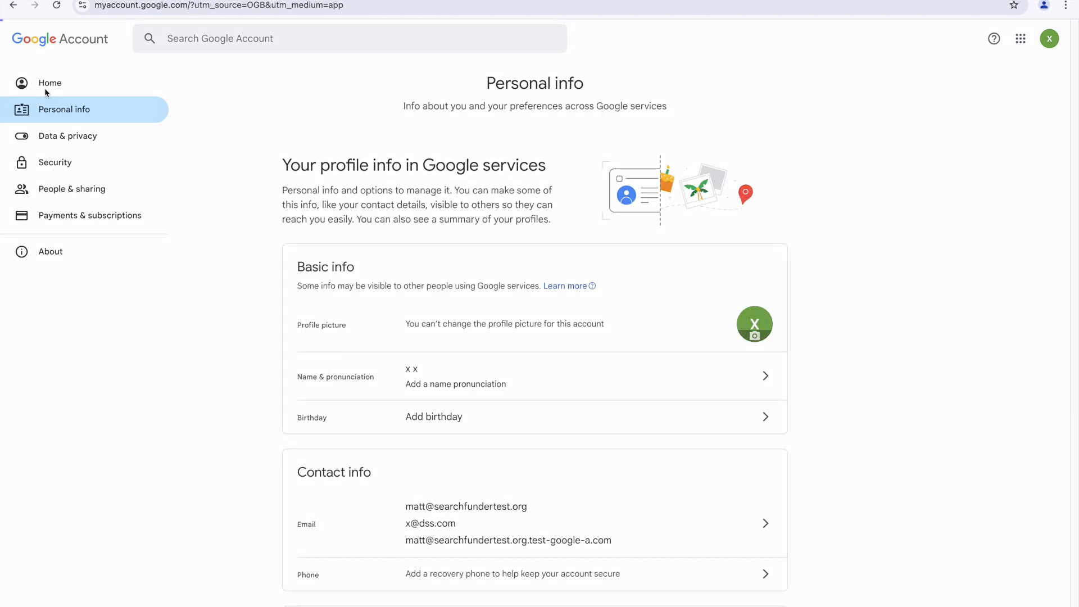
{"action": "left_click", "coordinate": [45, 87]}
{"action": "scroll", "coordinate": [552, 373], "scroll_direction": "down", "scroll_amount": 3}
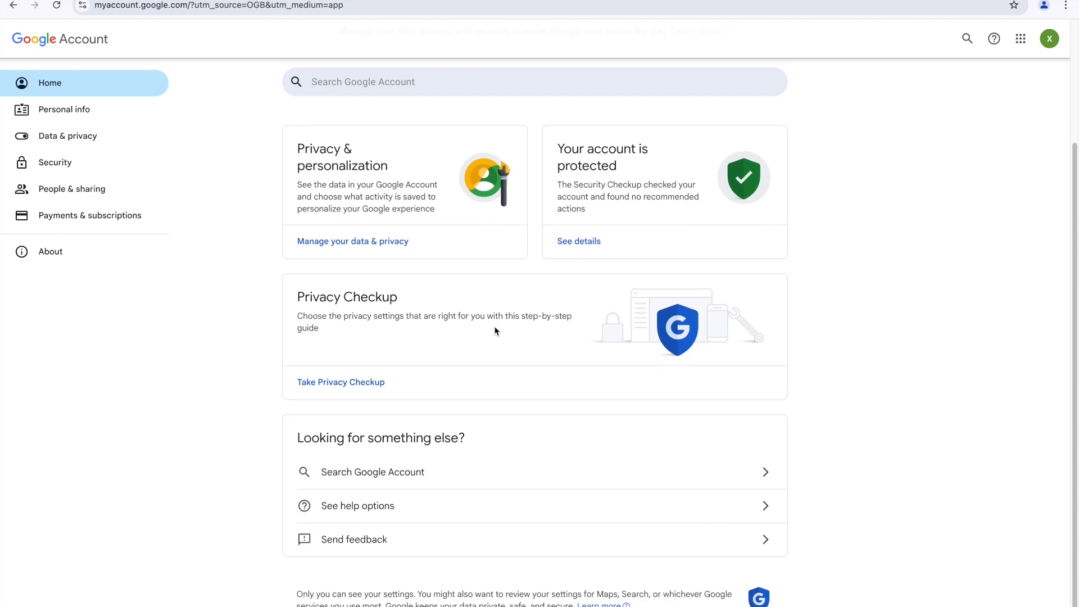
{"action": "scroll", "coordinate": [495, 332], "scroll_direction": "up", "scroll_amount": 3}
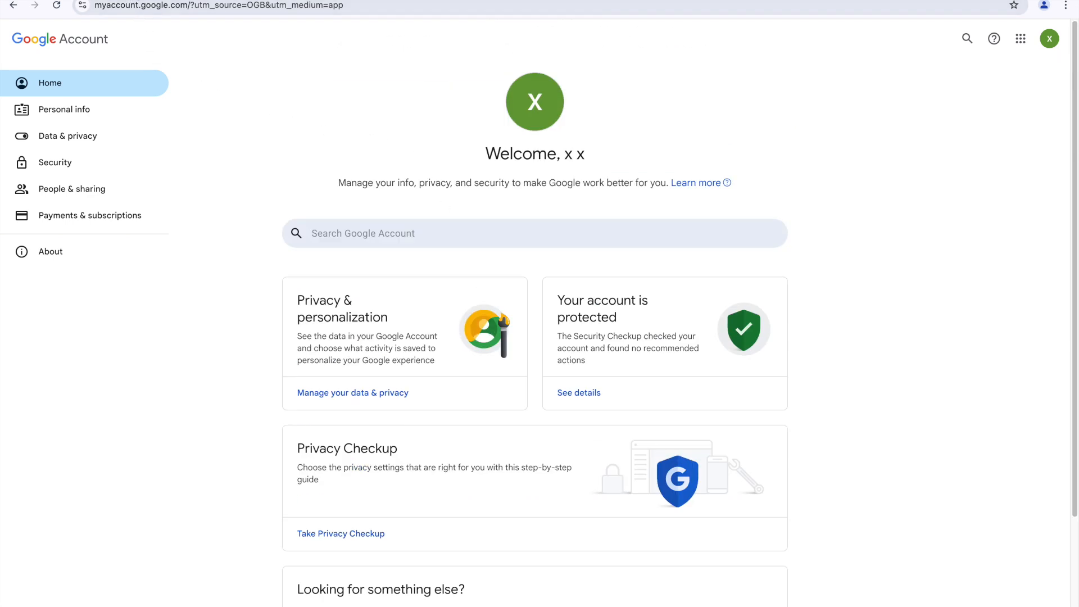
{"action": "key", "text": "ctrl+t"}
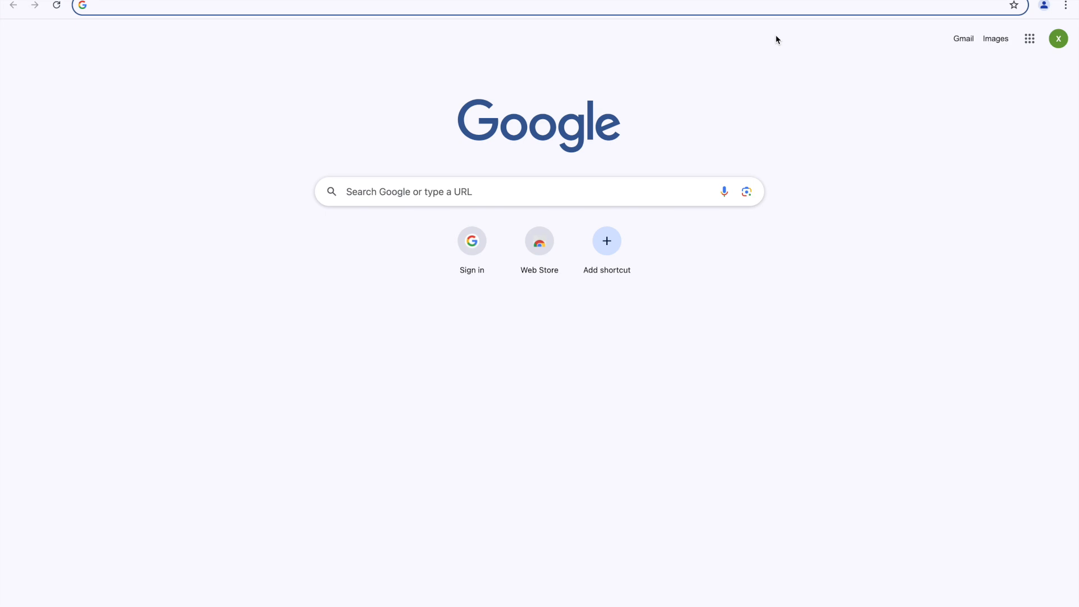
Step: Search 'google admin', open the Google Admin result and accept the welcome notice
{"action": "type", "text": "google admin"}
{"action": "key", "text": "Return"}
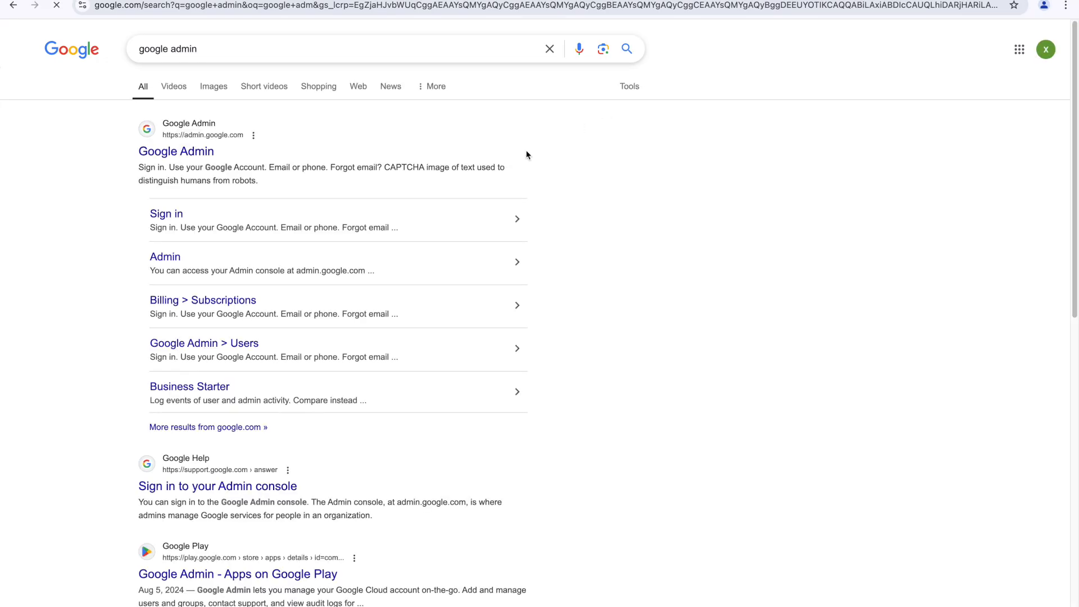
{"action": "left_click", "coordinate": [167, 153]}
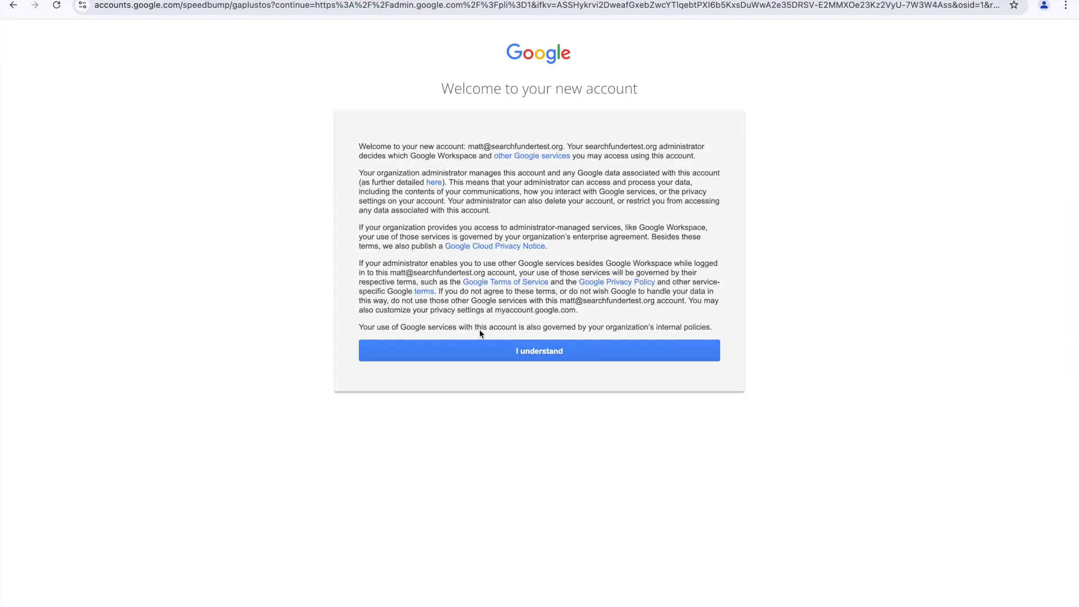
{"action": "left_click", "coordinate": [529, 350]}
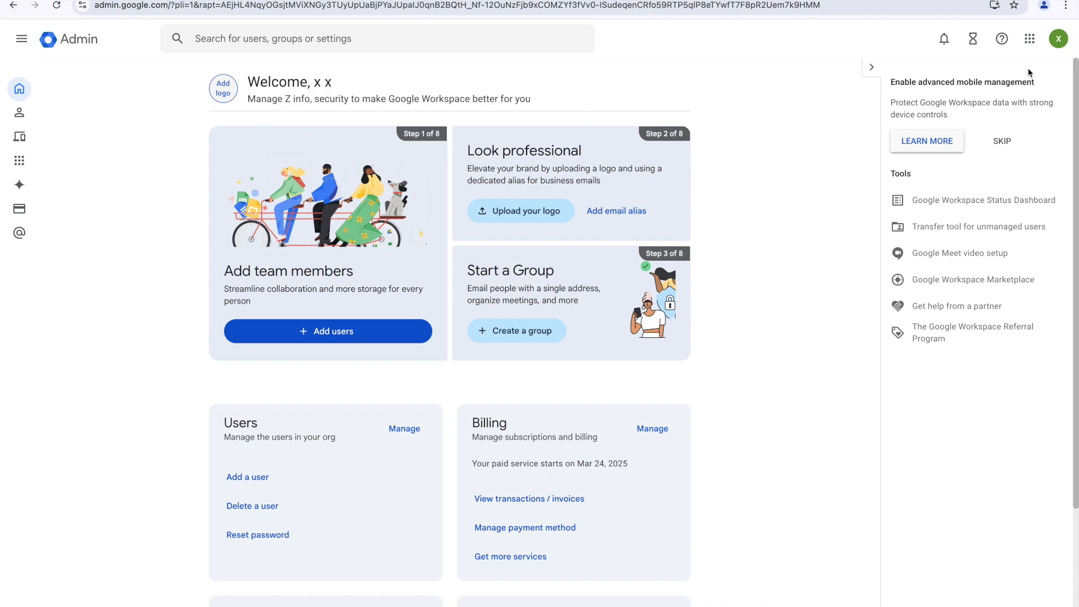
Step: Check the signed-in account from the avatar, then expand Billing in the side menu
{"action": "left_click", "coordinate": [1060, 49]}
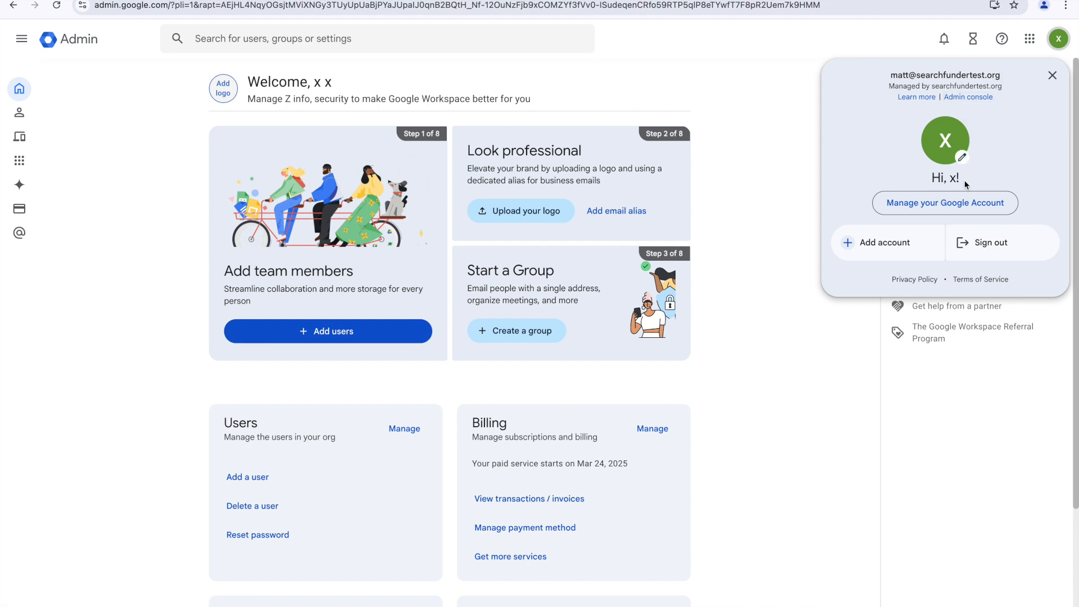
{"action": "left_click", "coordinate": [731, 94]}
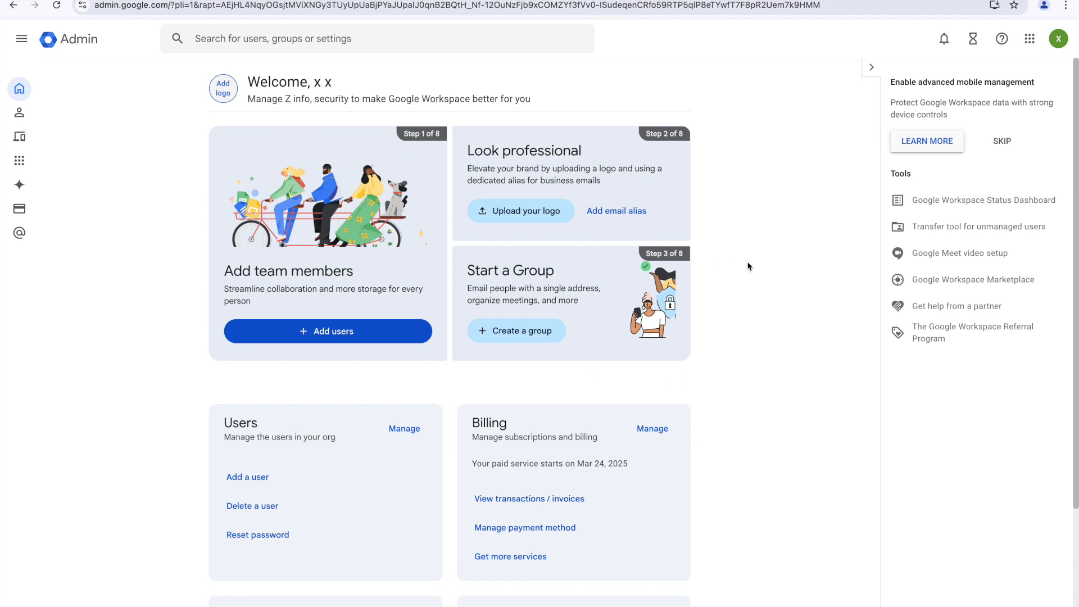
{"action": "left_click", "coordinate": [20, 209]}
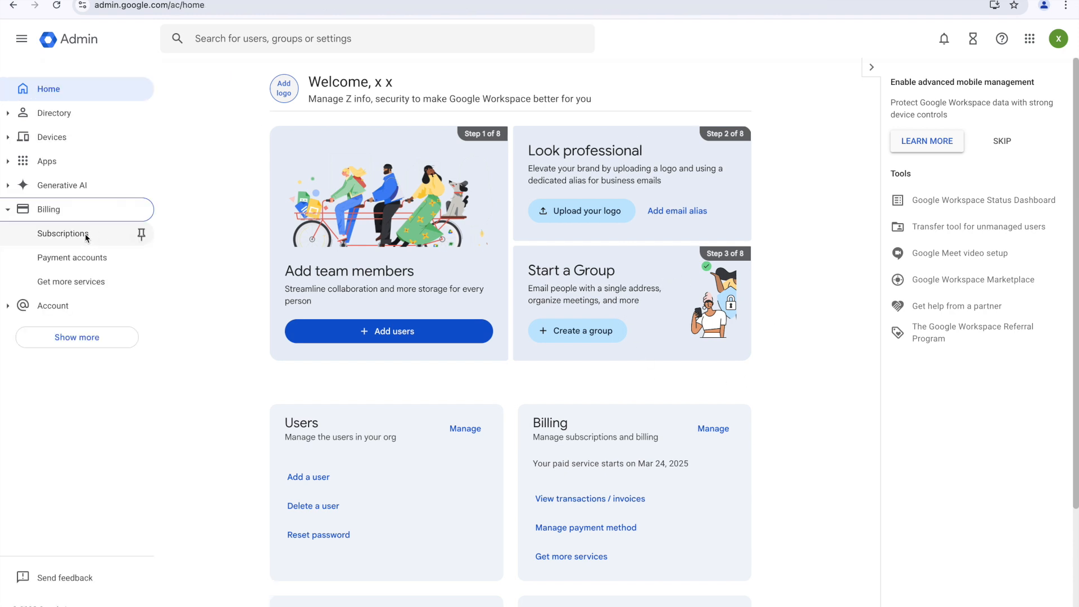
Step: Downgrade Business Standard to Business Starter, check out on the Flexible plan and place the order
{"action": "left_click", "coordinate": [86, 234]}
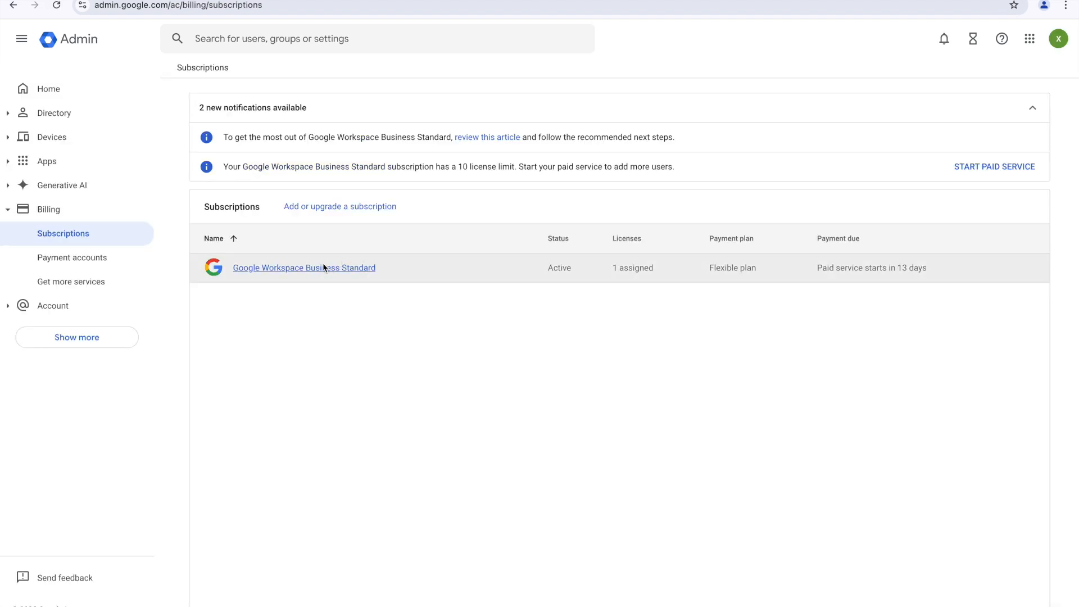
{"action": "left_click", "coordinate": [306, 270]}
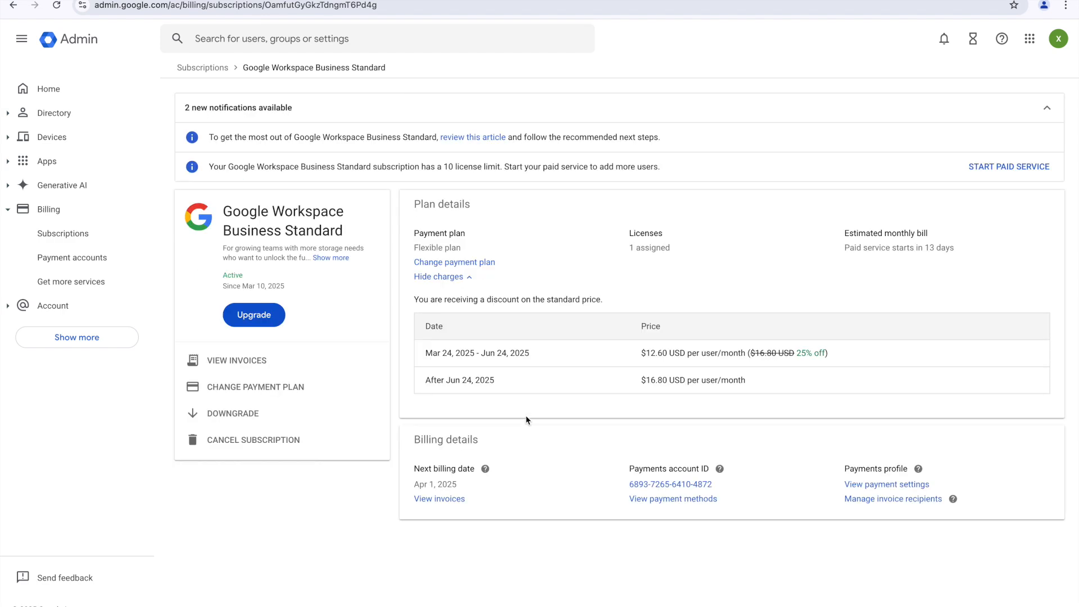
{"action": "left_click", "coordinate": [242, 413]}
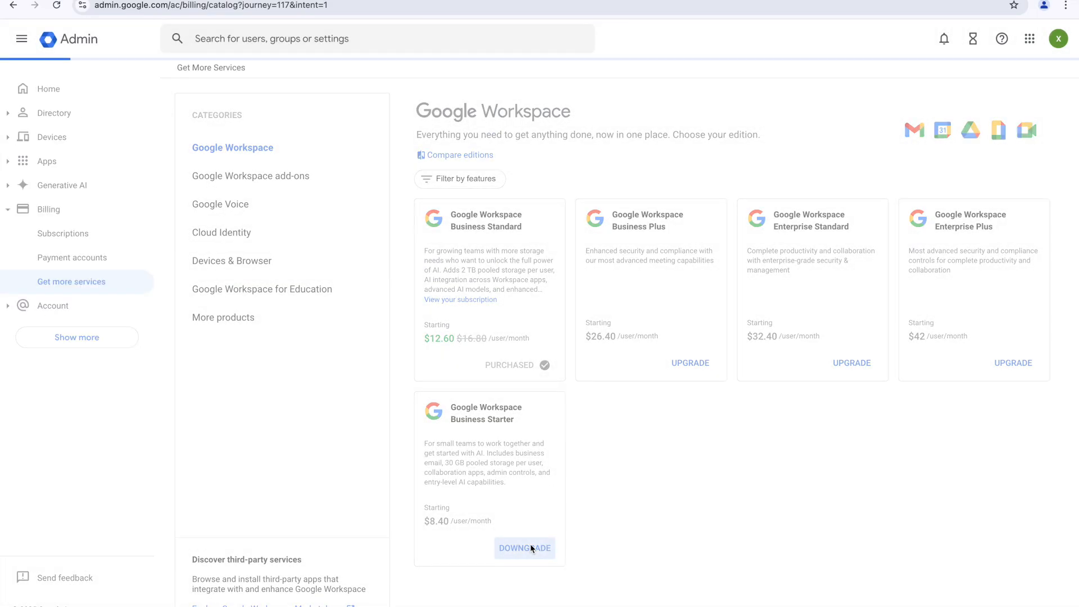
{"action": "left_click", "coordinate": [531, 546]}
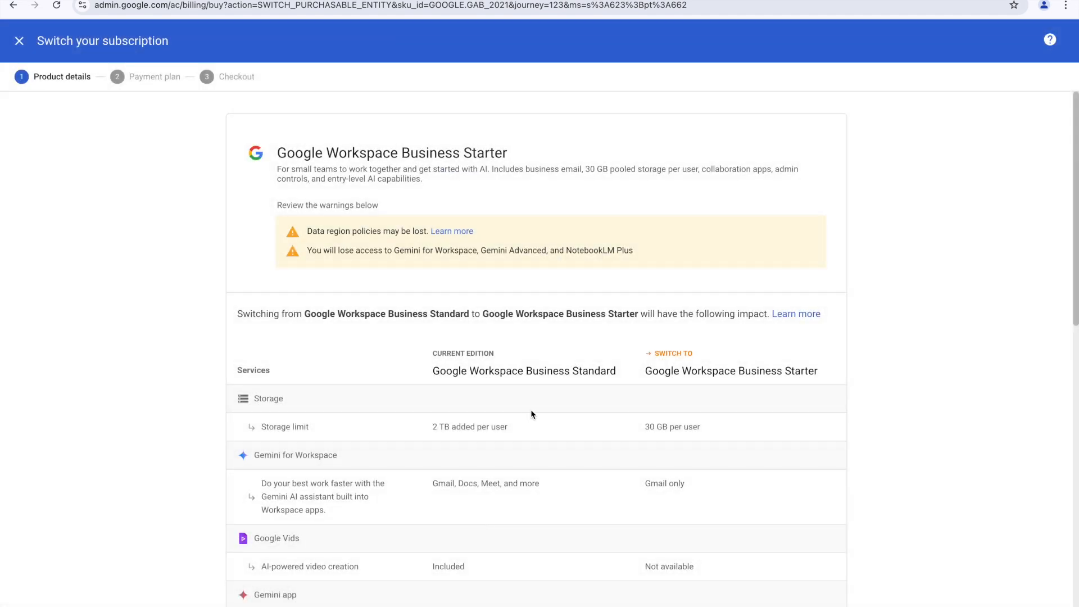
{"action": "scroll", "coordinate": [729, 496], "scroll_direction": "down", "scroll_amount": 10}
{"action": "left_click", "coordinate": [812, 600]}
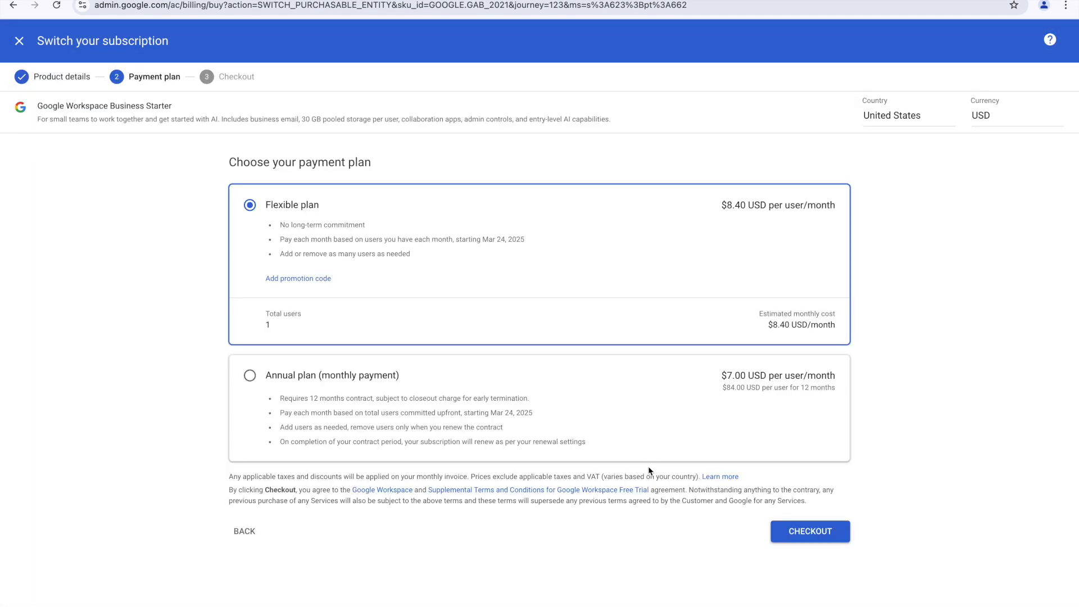
{"action": "left_click", "coordinate": [808, 538]}
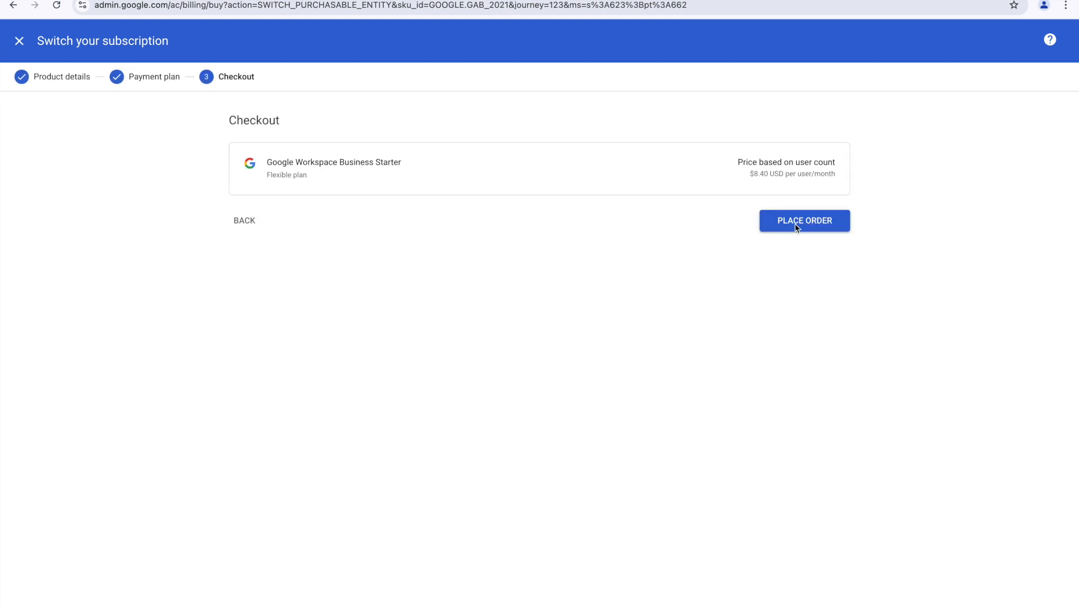
{"action": "left_click", "coordinate": [805, 226]}
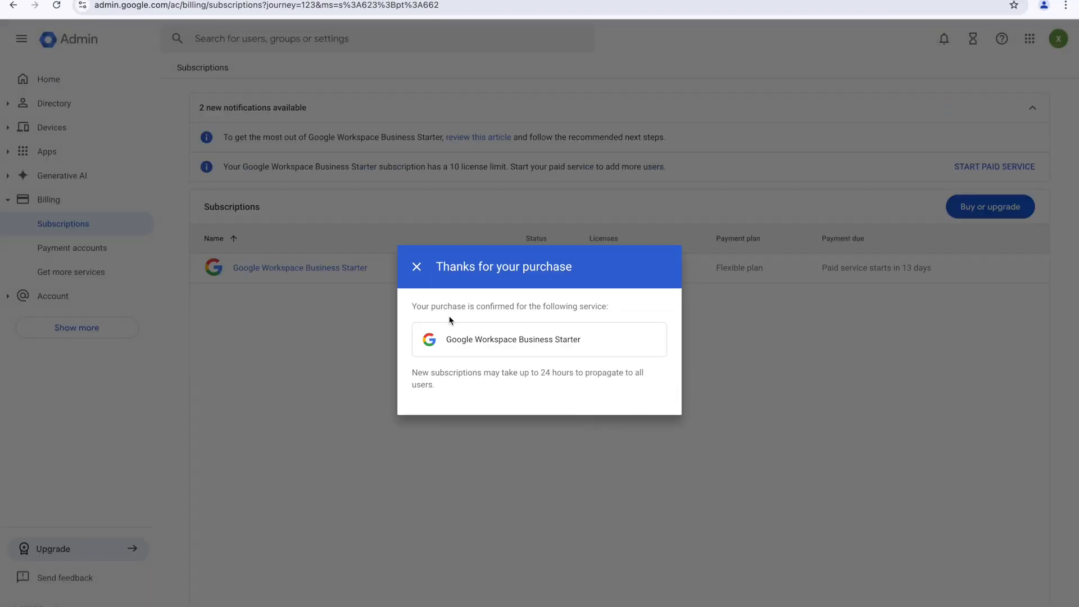
{"action": "left_click", "coordinate": [416, 267]}
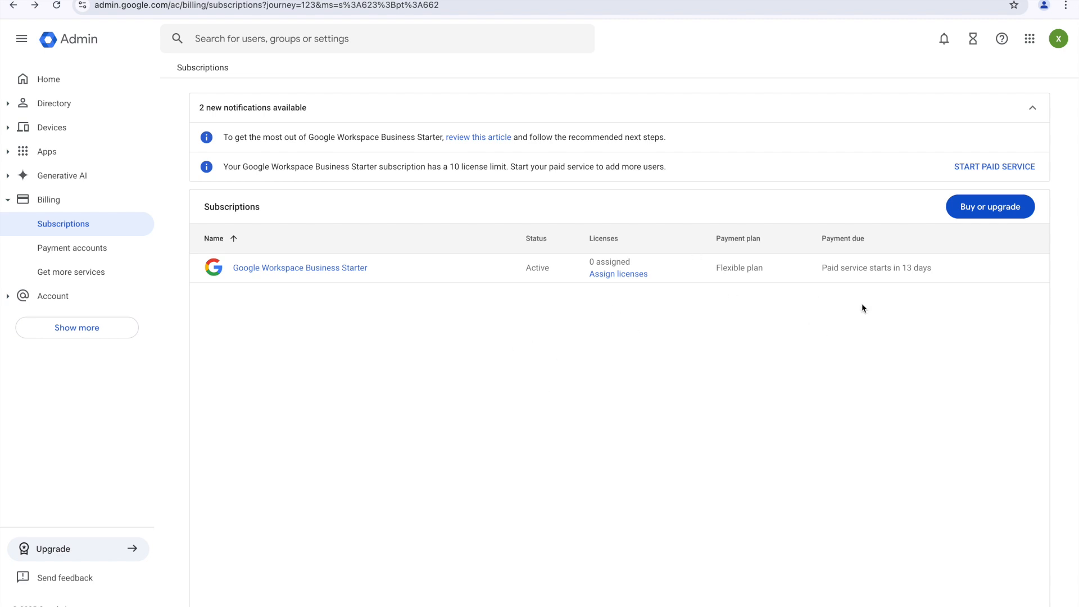
Step: Go back to the Admin console home page from the sidebar
{"action": "left_click", "coordinate": [66, 87]}
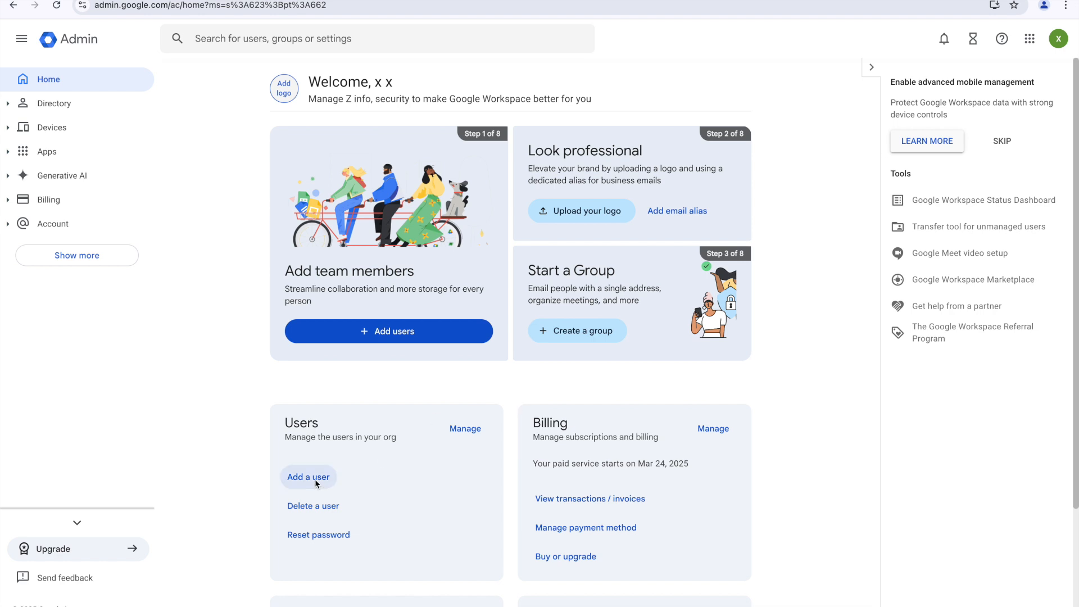
Step: Start a new user and enter their first name, last name and primary email username
{"action": "left_click", "coordinate": [315, 477]}
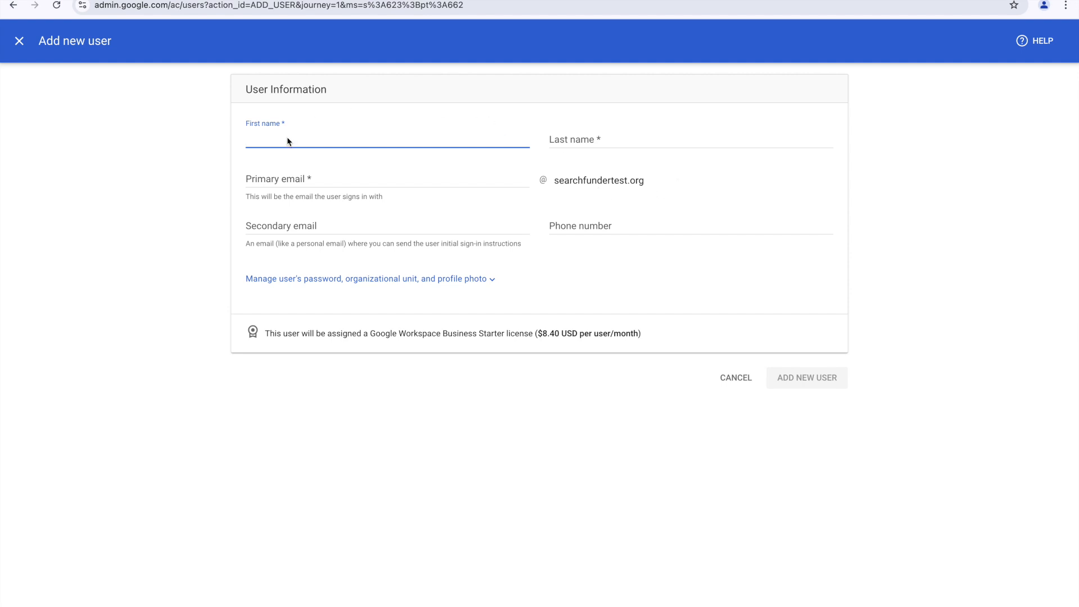
{"action": "type", "text": "Matt"}
{"action": "left_click", "coordinate": [574, 141]}
{"action": "type", "text": "Christou"}
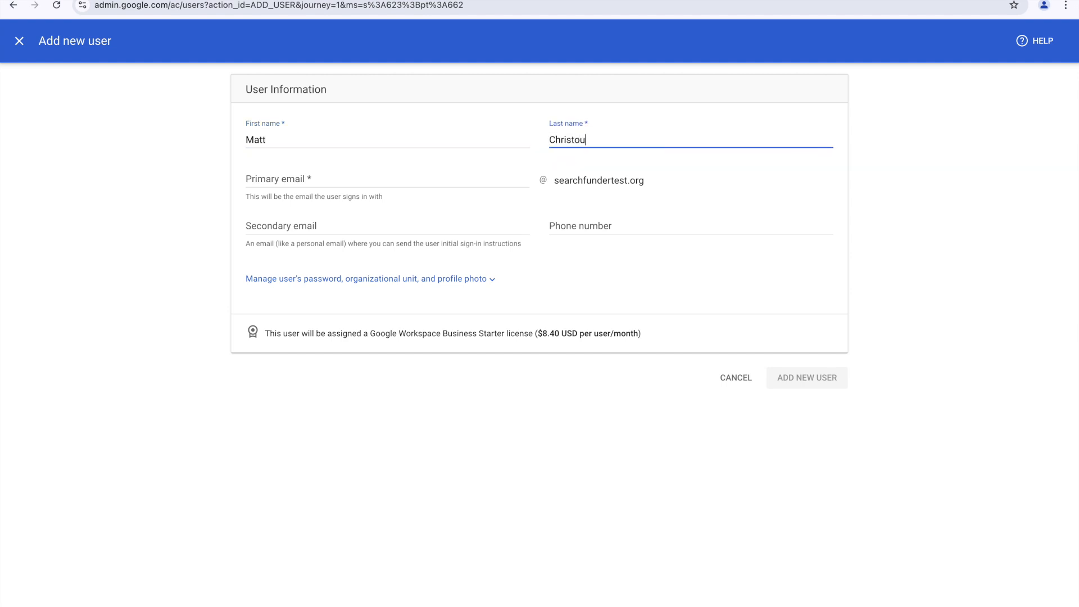
{"action": "left_click", "coordinate": [308, 179]}
{"action": "key", "text": "BackSpace"}
{"action": "key", "text": "BackSpace"}
{"action": "key", "text": "BackSpace"}
{"action": "key", "text": "BackSpace"}
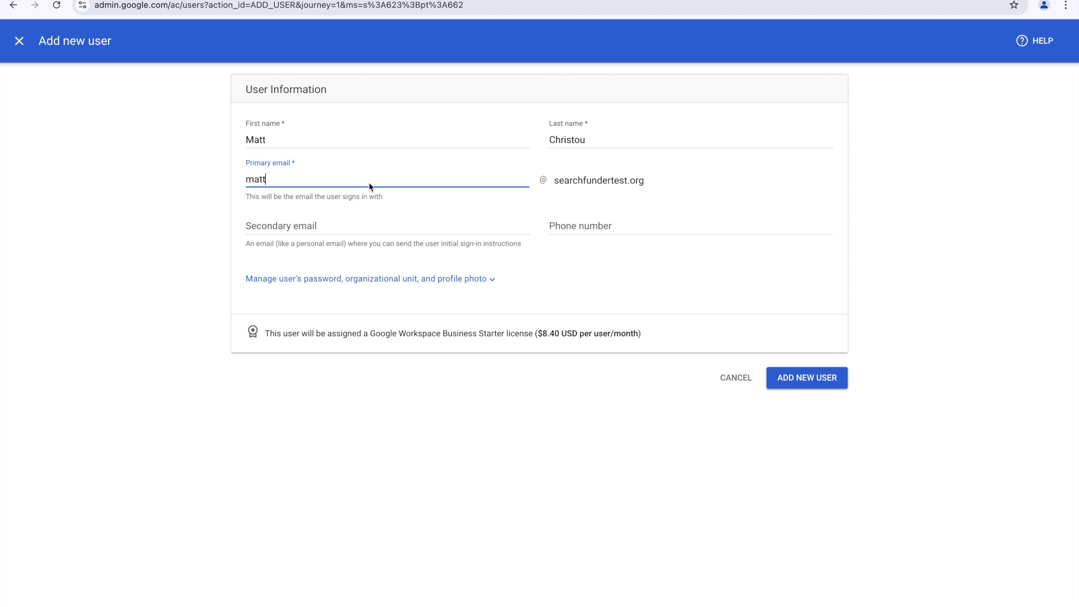
{"action": "type", "text": "christou"}
{"action": "left_click", "coordinate": [314, 140]}
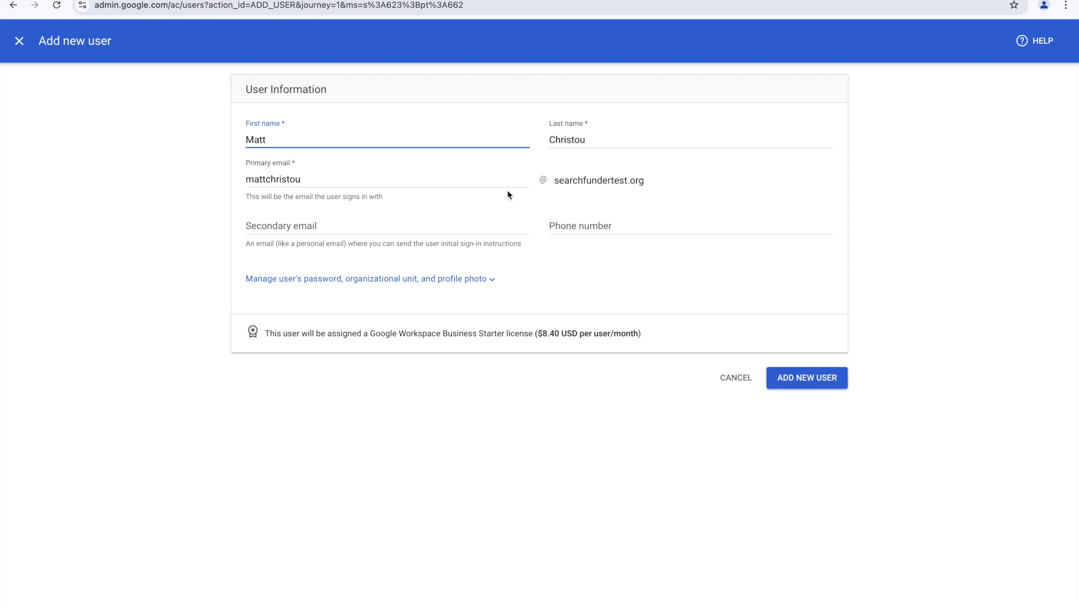
Step: Set a manual password without forced change at first sign-in, then create the user
{"action": "left_click", "coordinate": [360, 279]}
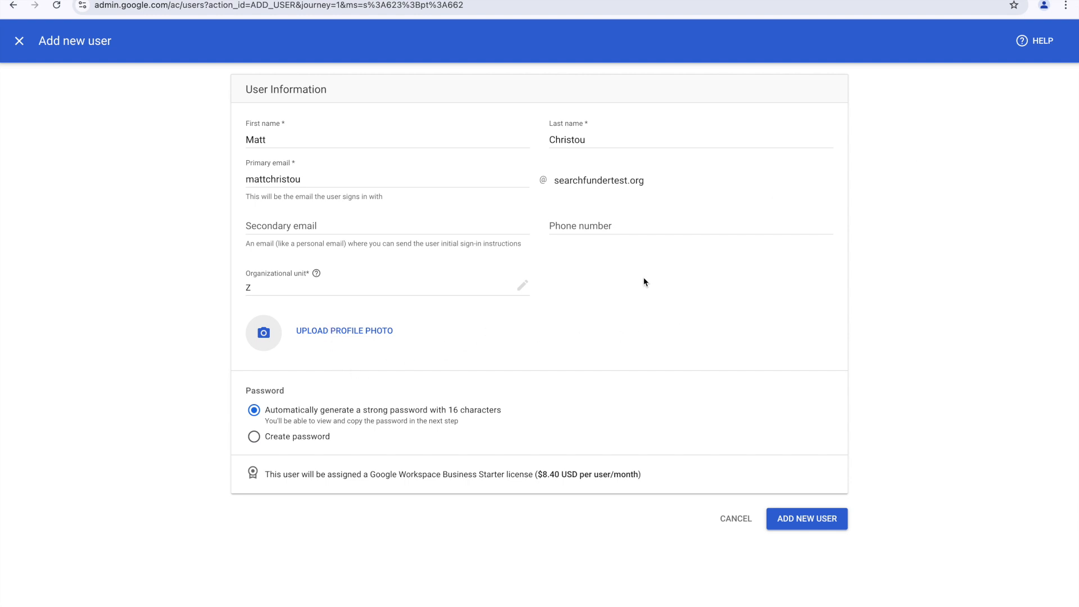
{"action": "left_click", "coordinate": [307, 439]}
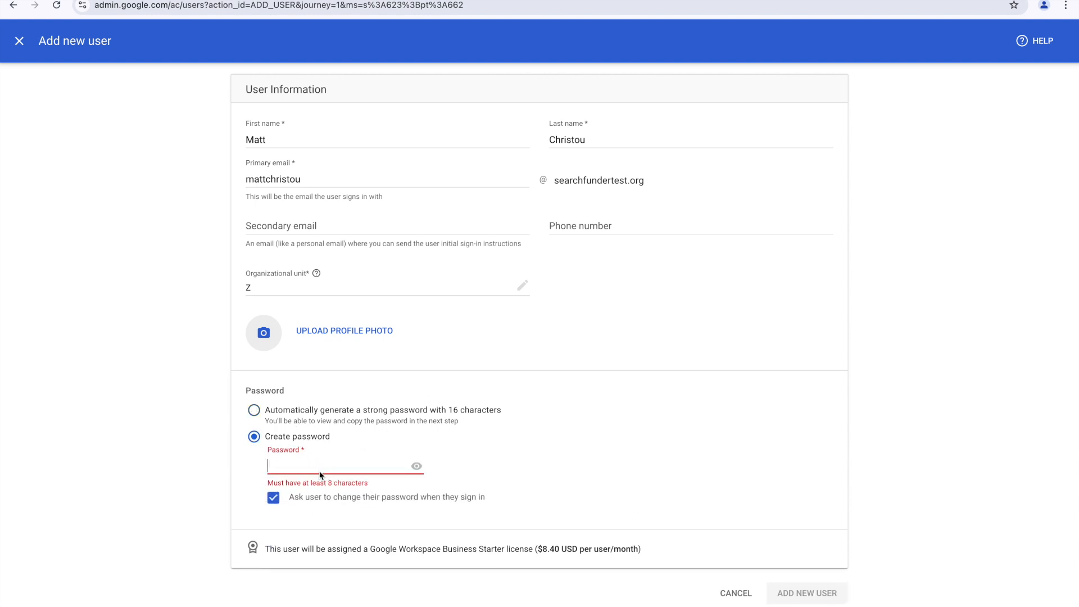
{"action": "type", "text": "••••••••"}
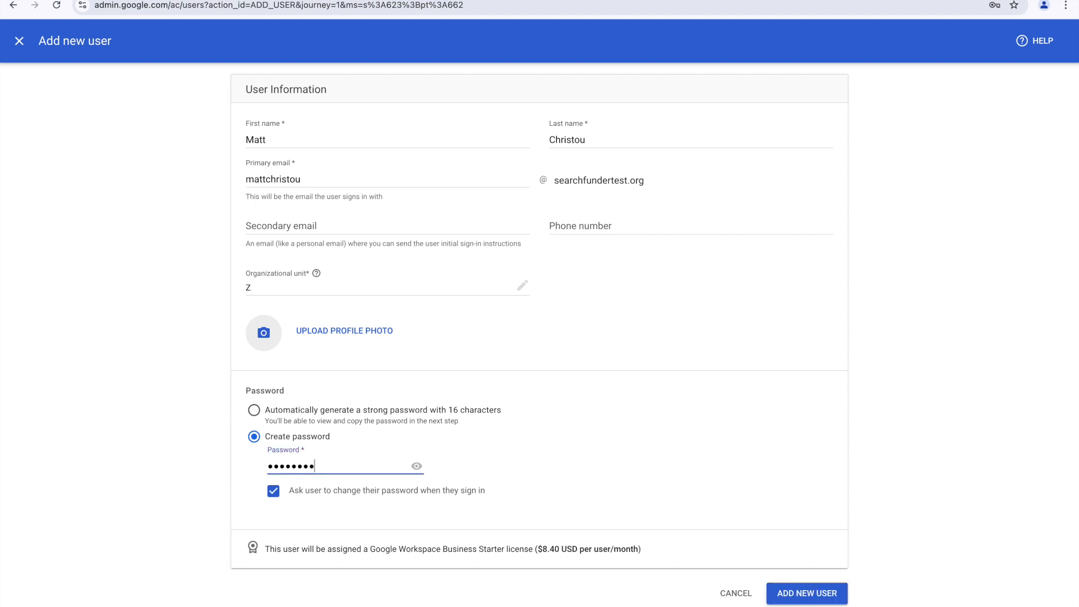
{"action": "left_click", "coordinate": [416, 467]}
{"action": "left_click", "coordinate": [1044, 6]}
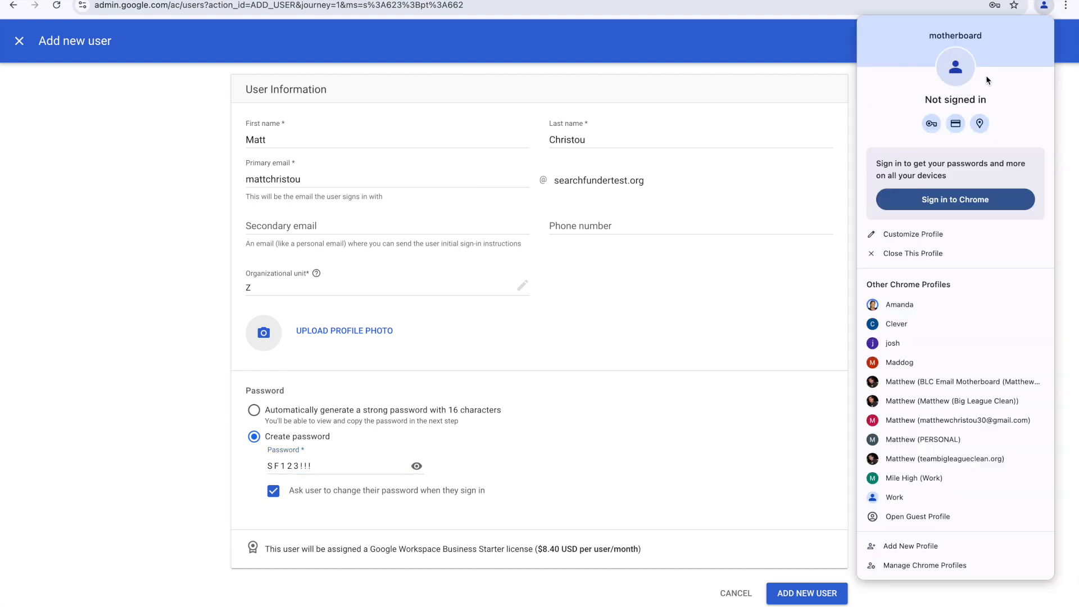
{"action": "left_click", "coordinate": [787, 147]}
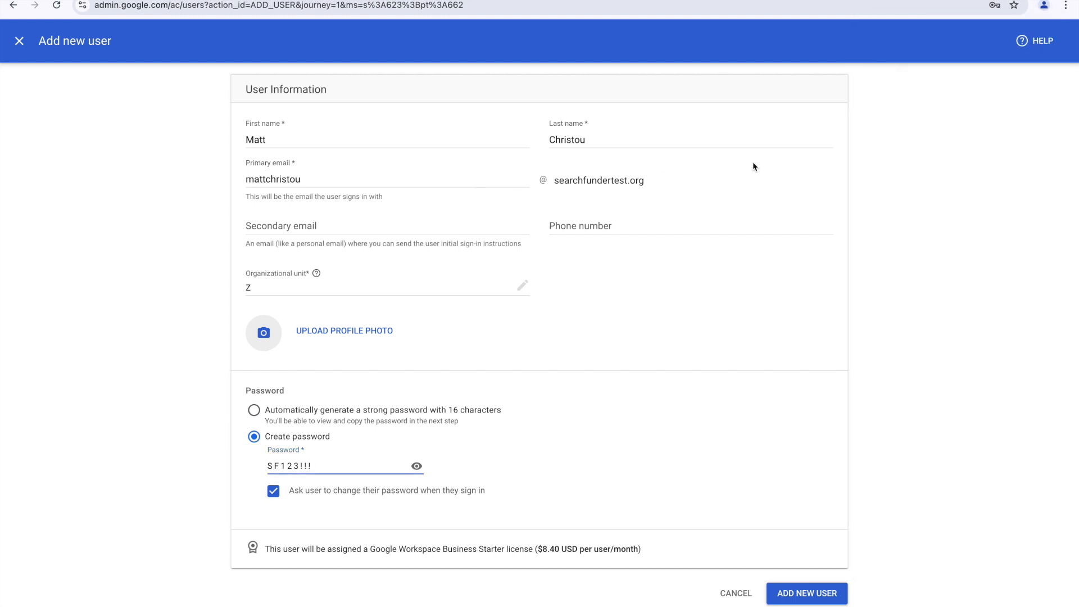
{"action": "left_click", "coordinate": [274, 492]}
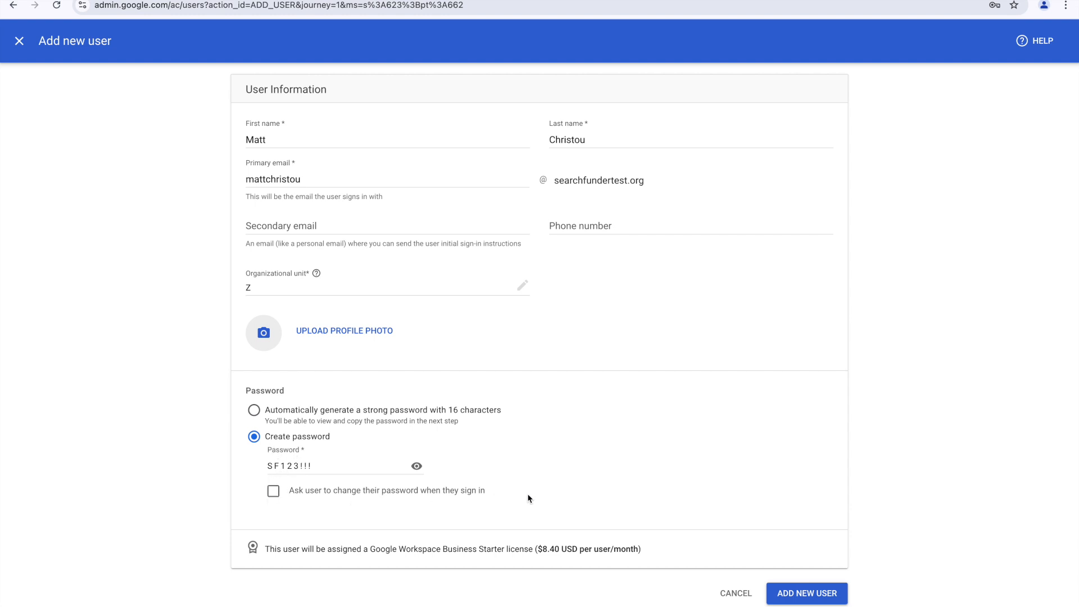
{"action": "left_click", "coordinate": [815, 597]}
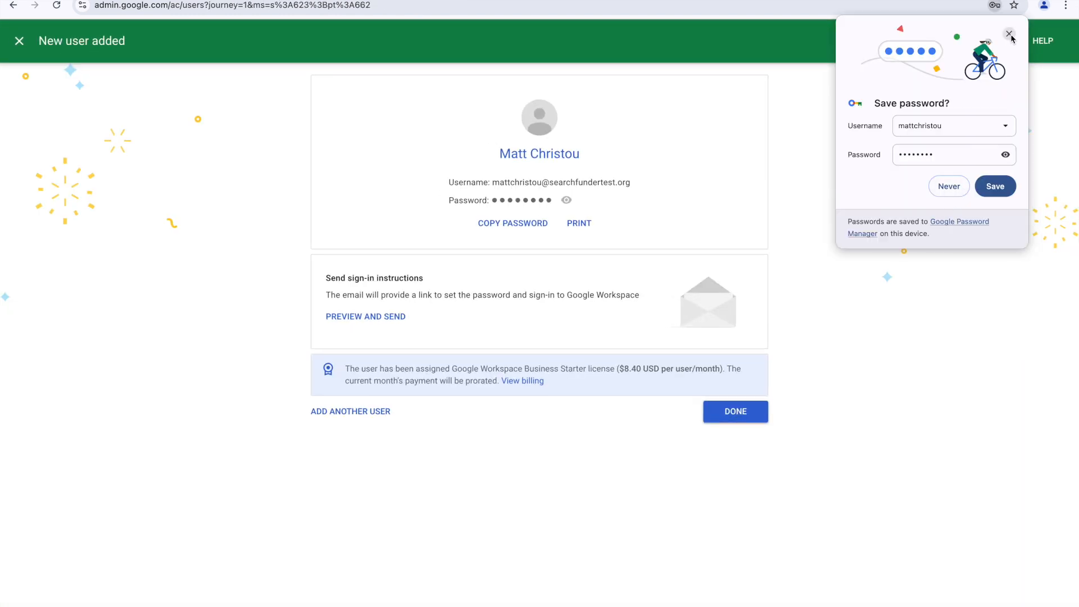
{"action": "left_click", "coordinate": [1010, 34]}
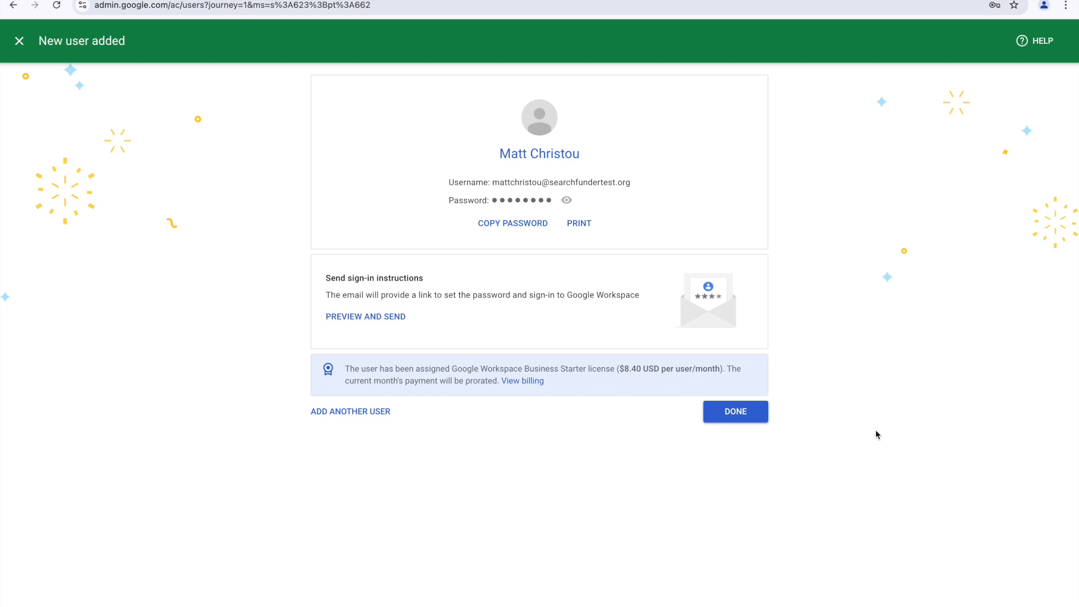
{"action": "left_click", "coordinate": [728, 415]}
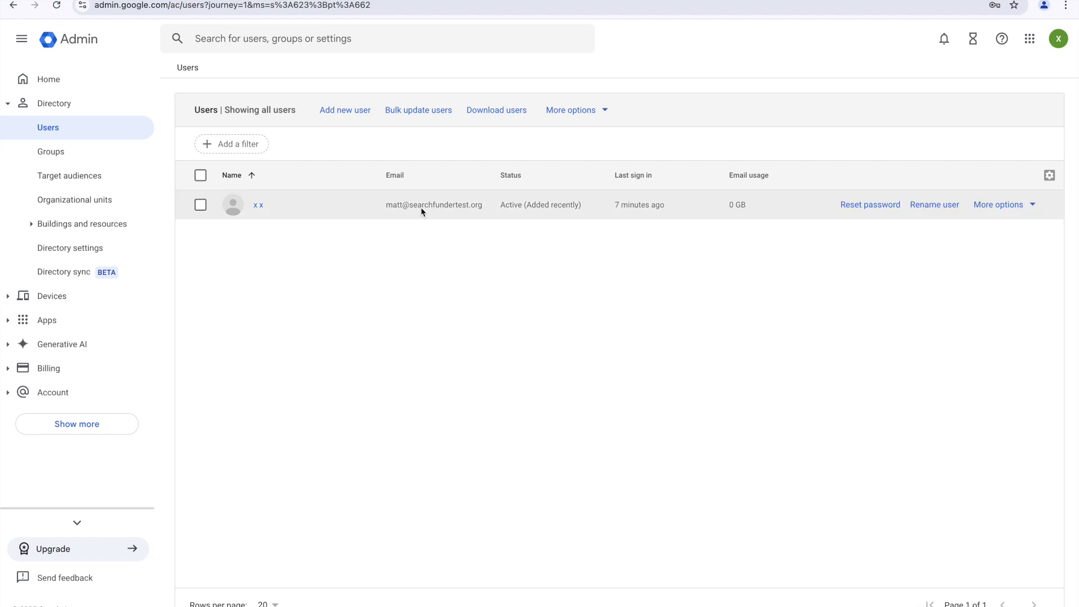
Step: Reload the Users list to show the new account, then start adding another user
{"action": "left_click", "coordinate": [283, 5]}
{"action": "key", "text": "Return"}
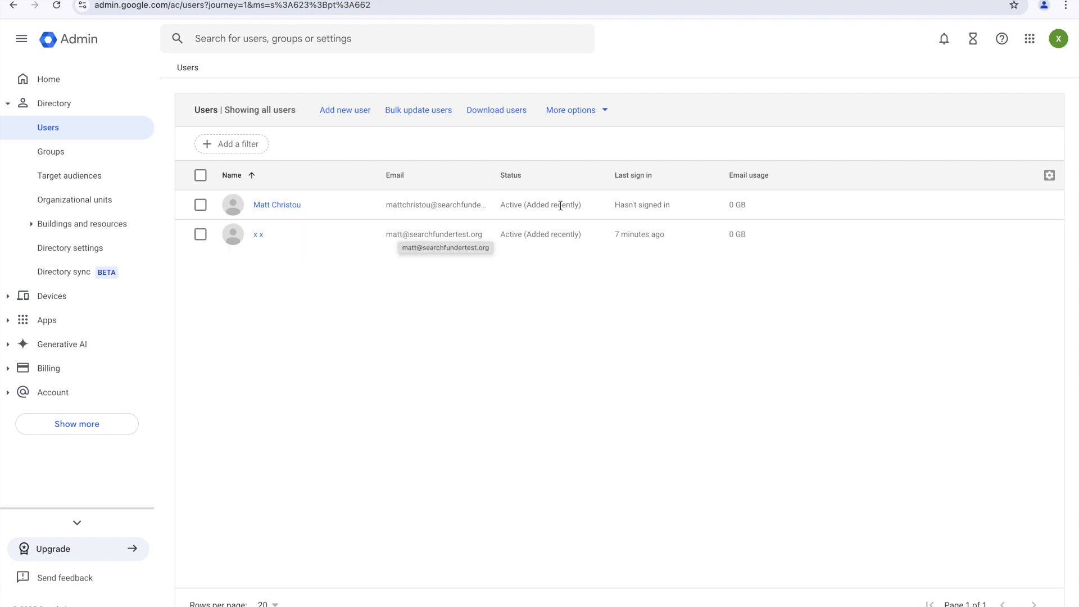
{"action": "left_click", "coordinate": [356, 112]}
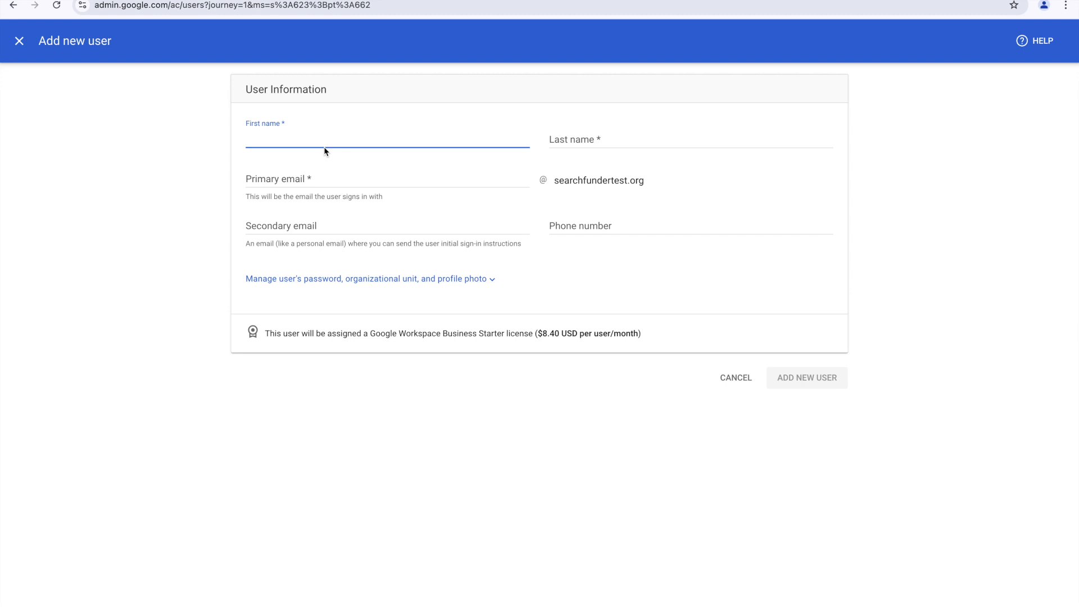
Step: Create the second user with its name, primary email and a custom password, with no forced change
{"action": "type", "text": "Matthew"}
{"action": "left_click", "coordinate": [569, 142]}
{"action": "type", "text": "C"}
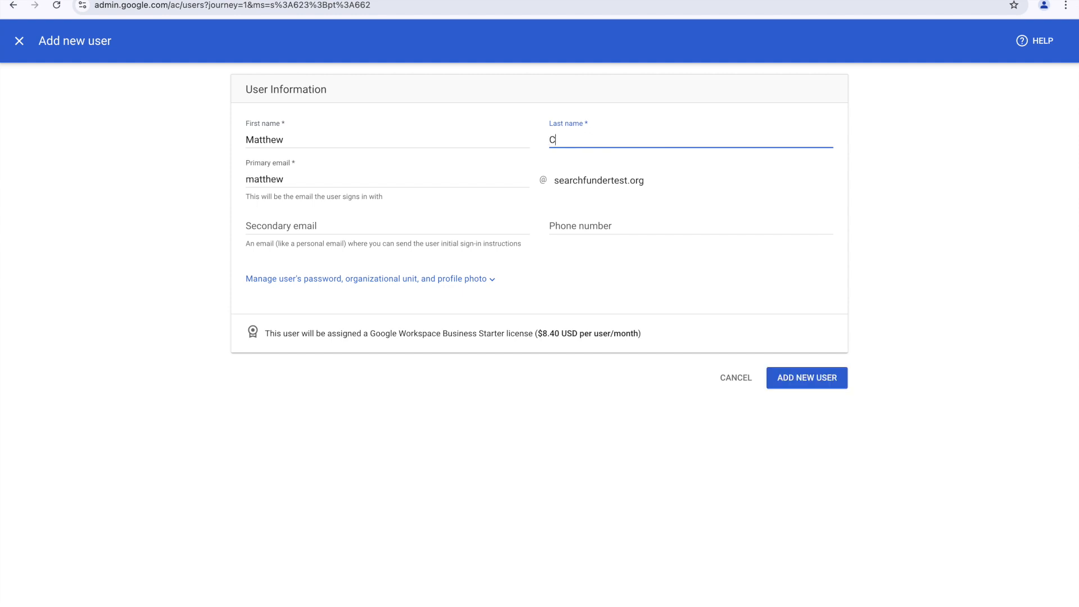
{"action": "type", "text": "hristou"}
{"action": "left_click_drag", "start_coordinate": [388, 180], "coordinate": [229, 184]}
{"action": "type", "text": "Matthew"}
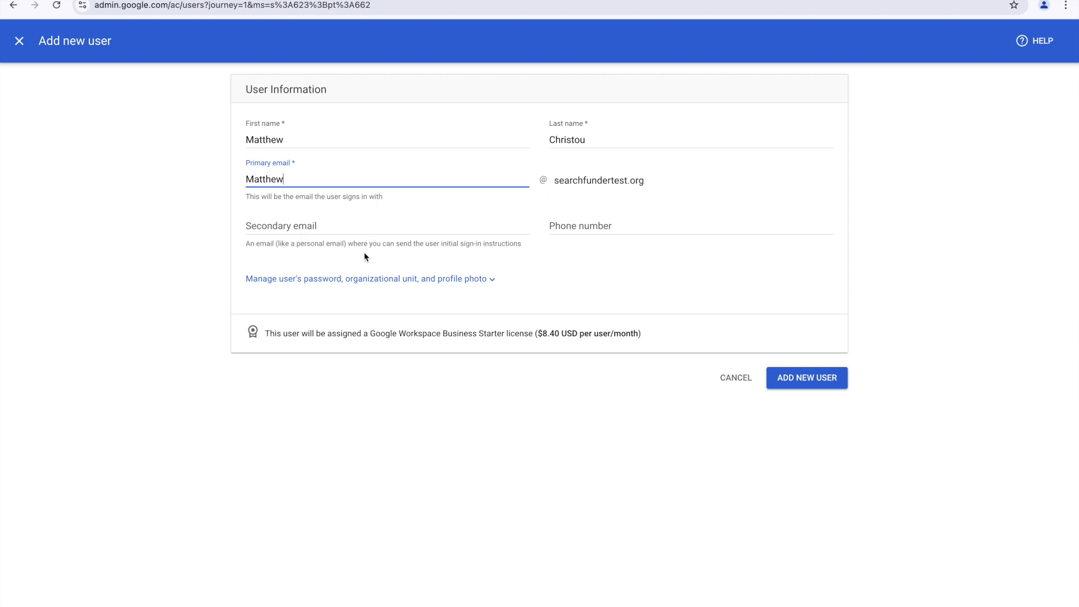
{"action": "left_click", "coordinate": [371, 282]}
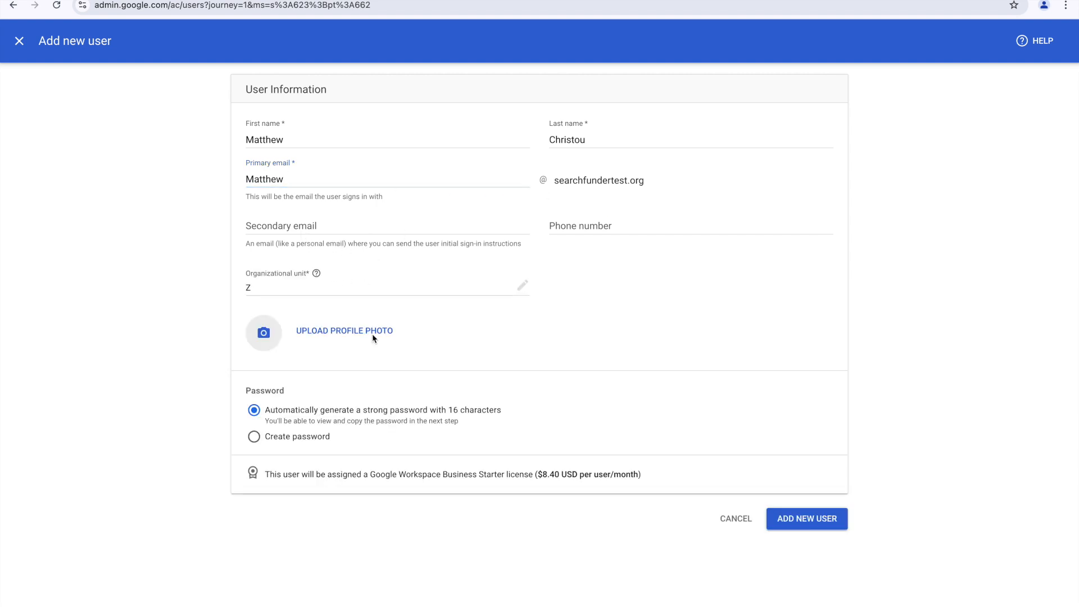
{"action": "left_click", "coordinate": [323, 433]}
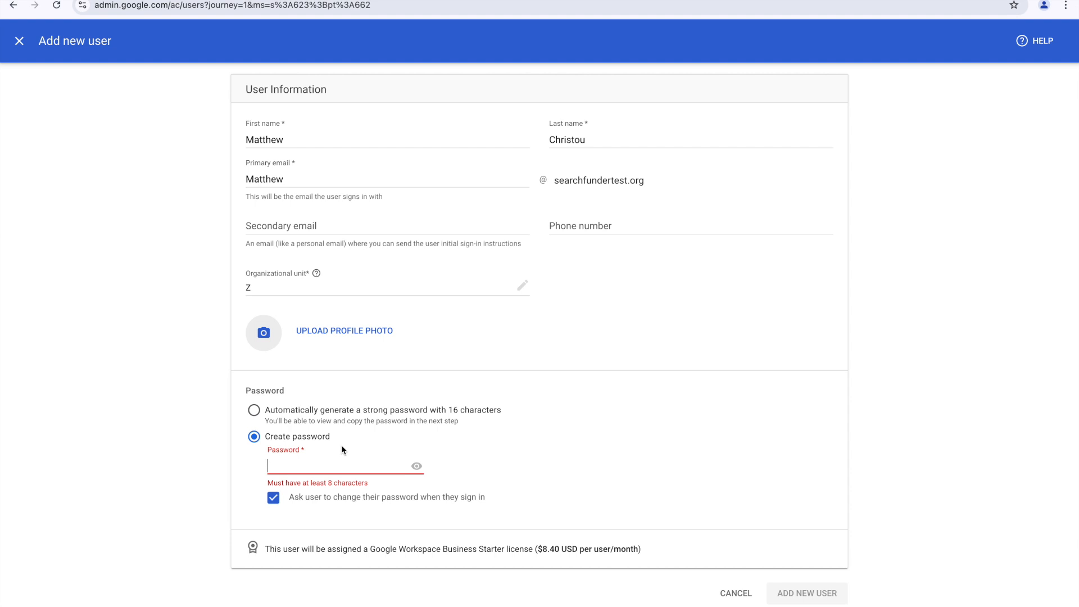
{"action": "type", "text": "••••••••"}
{"action": "left_click", "coordinate": [271, 494]}
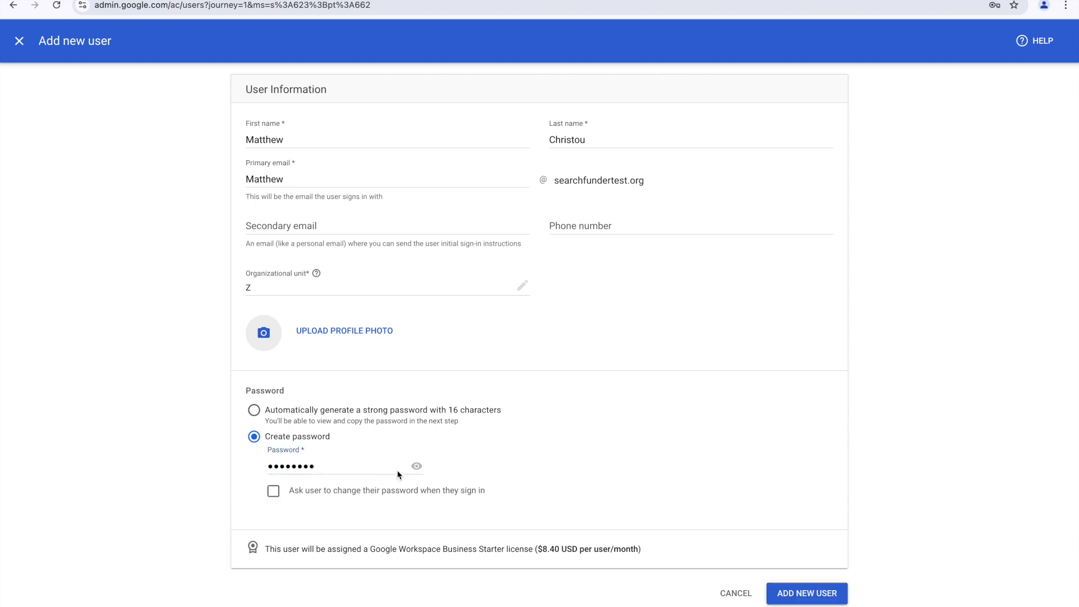
{"action": "left_click", "coordinate": [416, 466]}
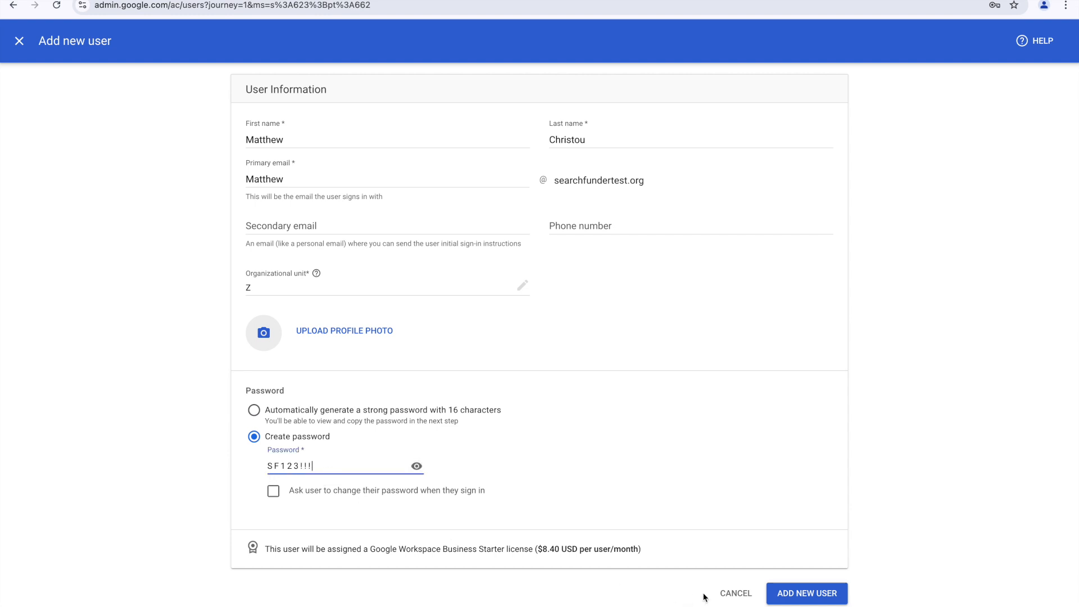
{"action": "left_click", "coordinate": [783, 593]}
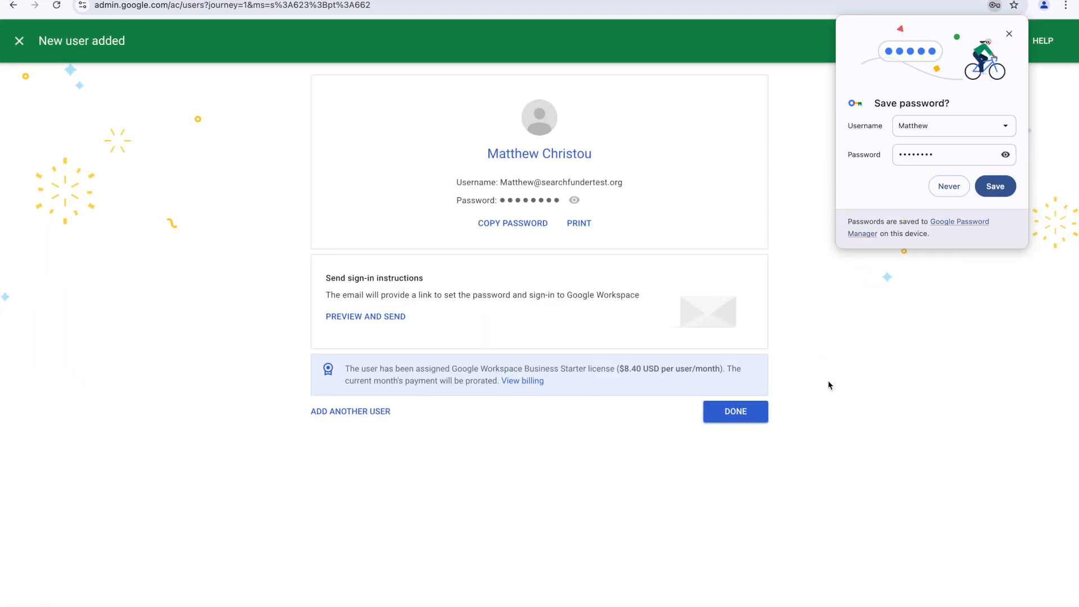
Step: Close the confirmation, dismiss the save-password prompt and reload Users to show both accounts
{"action": "left_click", "coordinate": [756, 416]}
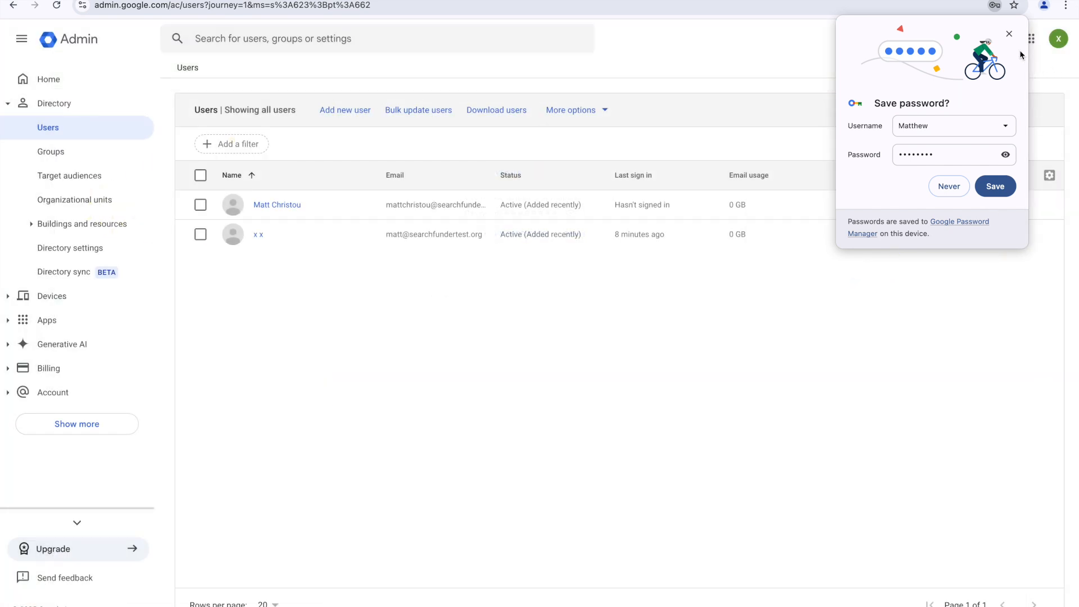
{"action": "left_click", "coordinate": [1009, 33]}
{"action": "left_click", "coordinate": [256, 7]}
{"action": "key", "text": "Return"}
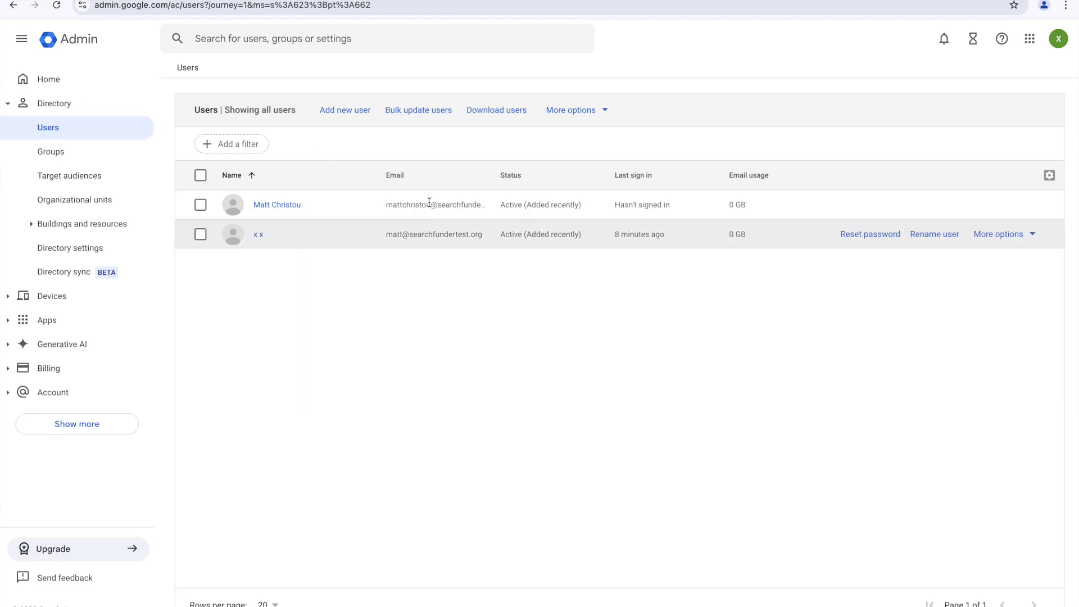
{"action": "left_click", "coordinate": [330, 4]}
{"action": "key", "text": "Return"}
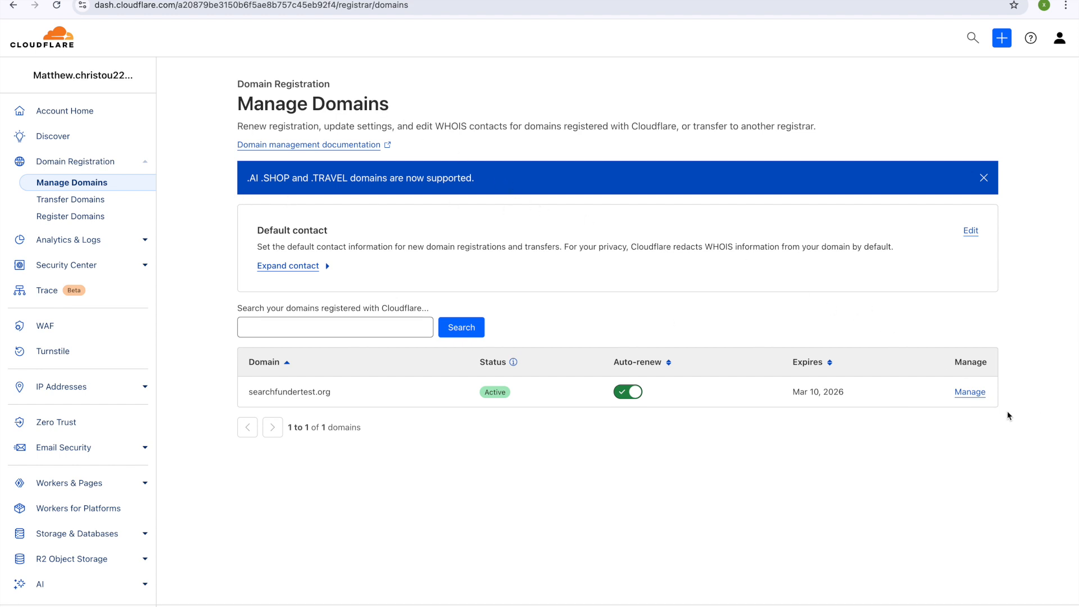
Step: Open searchfundertest.org's DNS configuration in Cloudflare and start a new DNS record
{"action": "left_click", "coordinate": [971, 392]}
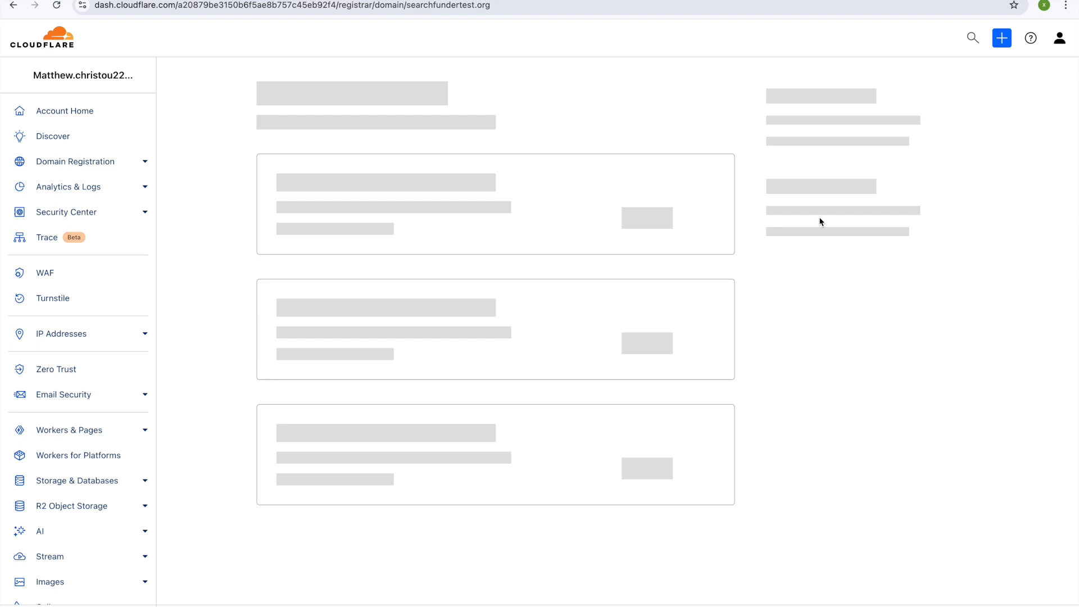
{"action": "left_click", "coordinate": [828, 188]}
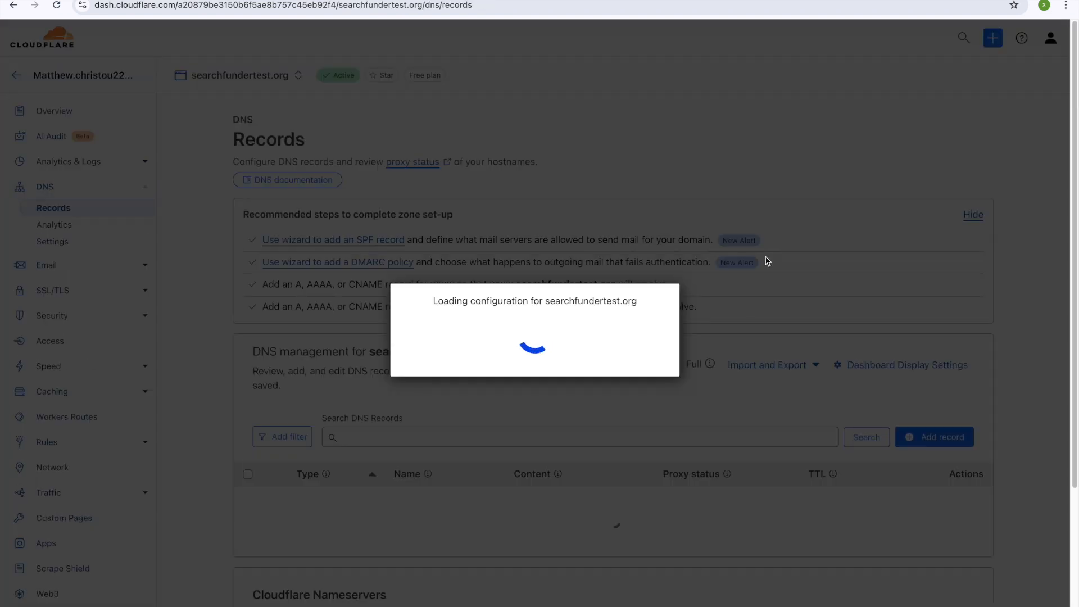
{"action": "scroll", "coordinate": [586, 299], "scroll_direction": "down", "scroll_amount": 1}
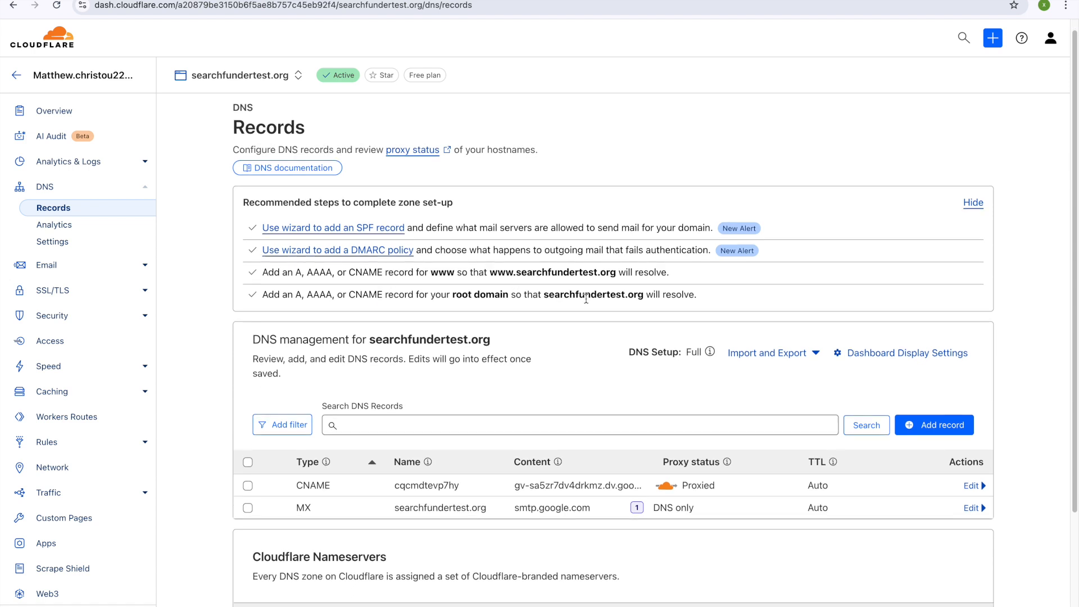
{"action": "scroll", "coordinate": [587, 299], "scroll_direction": "down", "scroll_amount": 1}
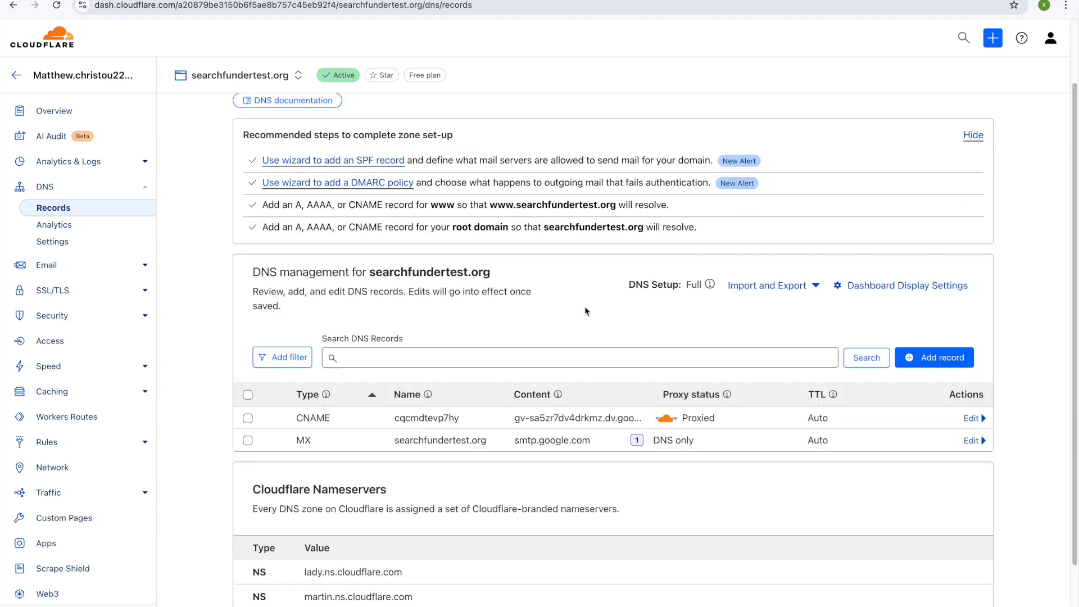
{"action": "left_click", "coordinate": [902, 366]}
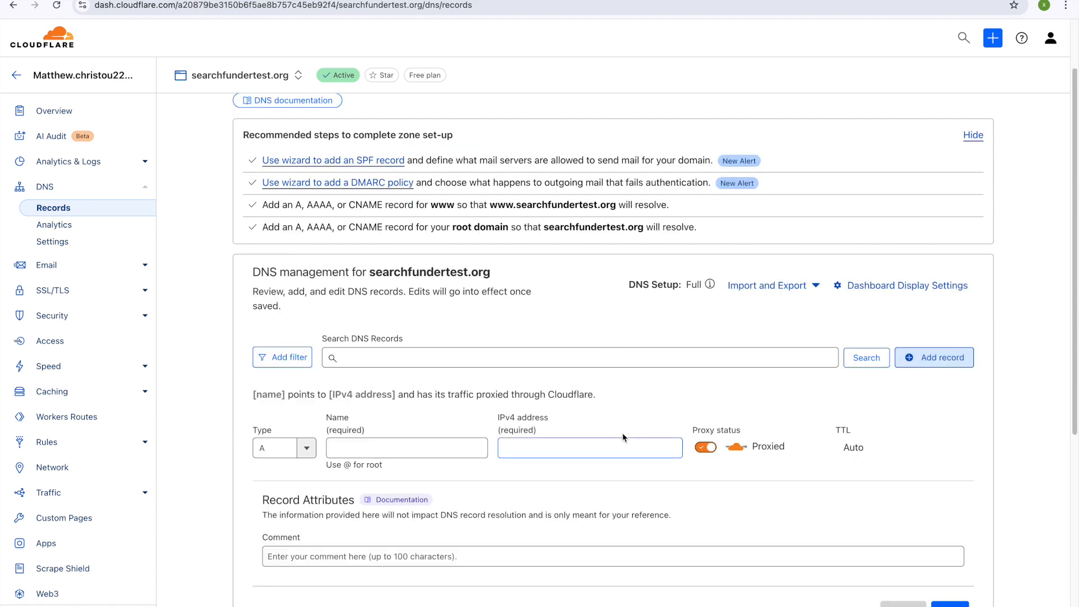
{"action": "scroll", "coordinate": [462, 411], "scroll_direction": "down", "scroll_amount": 2}
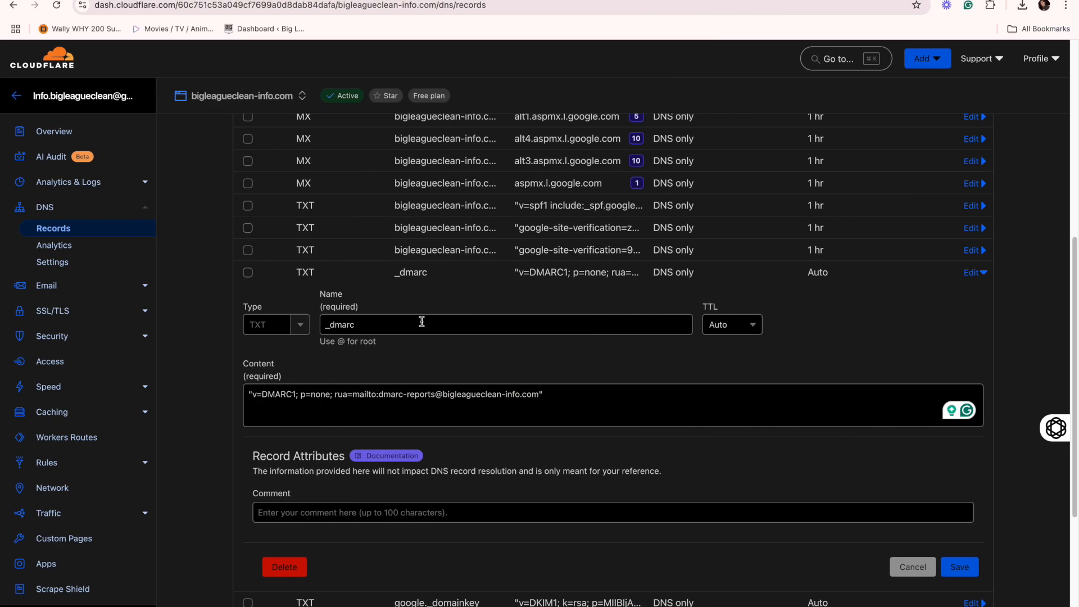
Step: Inspect the existing _dmarc record's content and the domain in its report address
{"action": "left_click", "coordinate": [327, 331]}
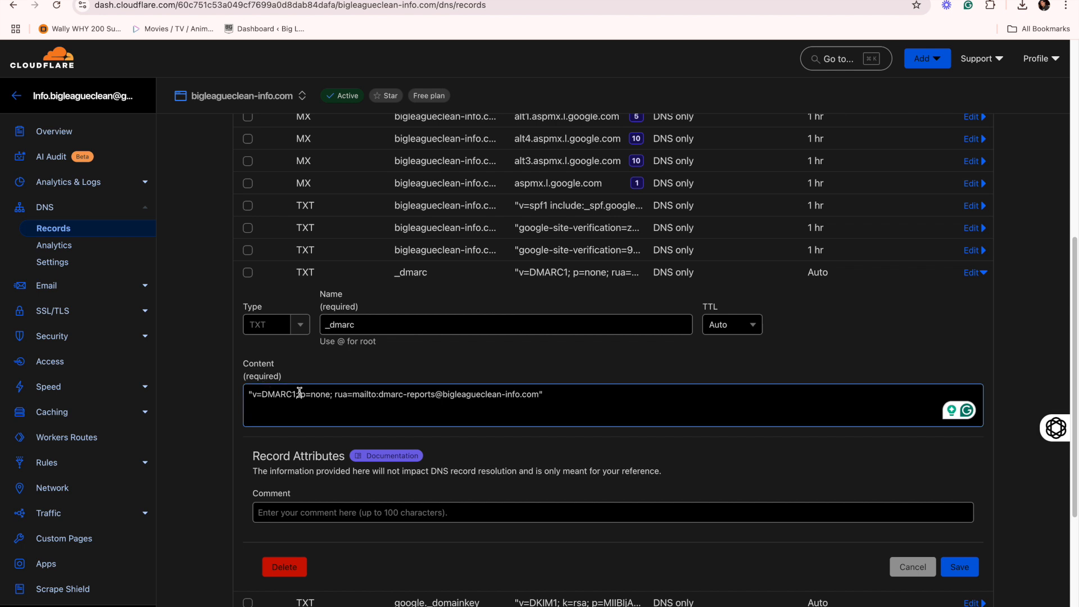
{"action": "left_click", "coordinate": [258, 397]}
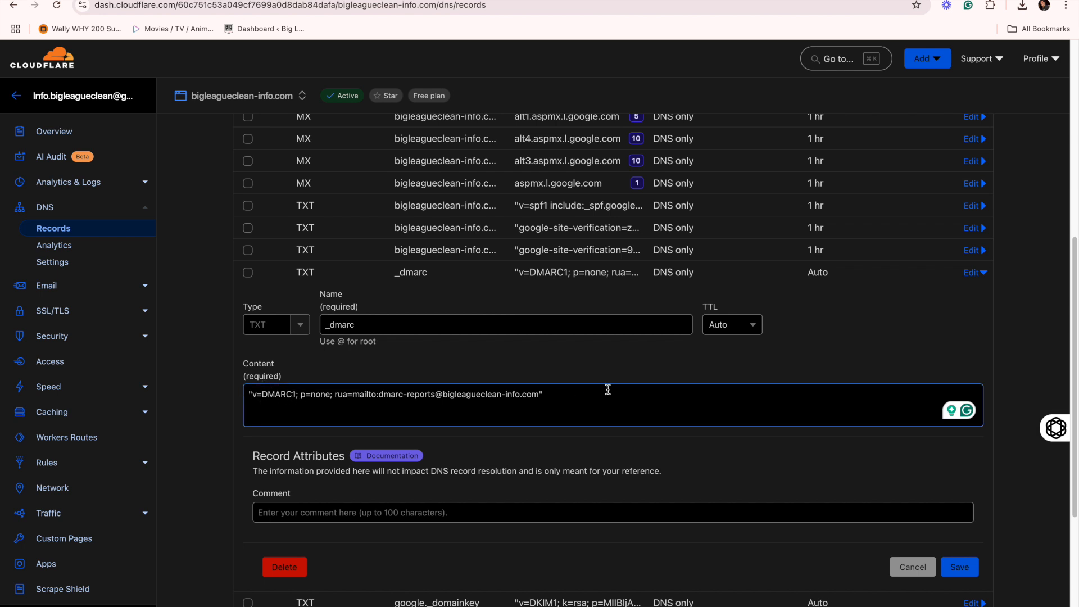
{"action": "scroll", "coordinate": [599, 393], "scroll_direction": "down", "scroll_amount": 1}
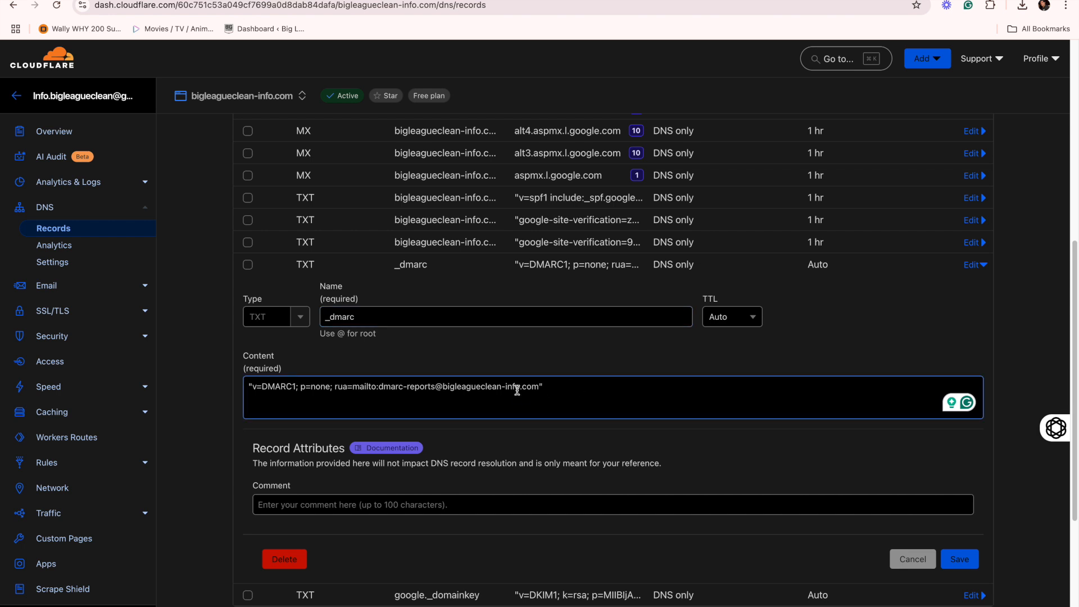
{"action": "left_click_drag", "start_coordinate": [519, 388], "coordinate": [443, 386]}
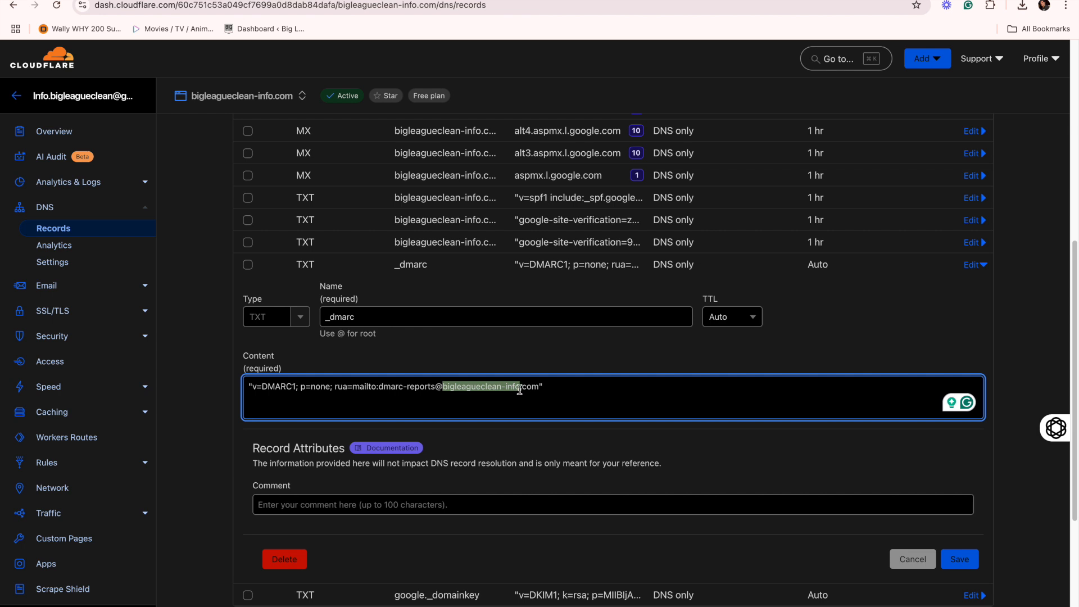
{"action": "left_click_drag", "start_coordinate": [537, 387], "coordinate": [442, 388]}
{"action": "scroll", "coordinate": [568, 363], "scroll_direction": "down", "scroll_amount": 1}
{"action": "scroll", "coordinate": [562, 364], "scroll_direction": "up", "scroll_amount": 1}
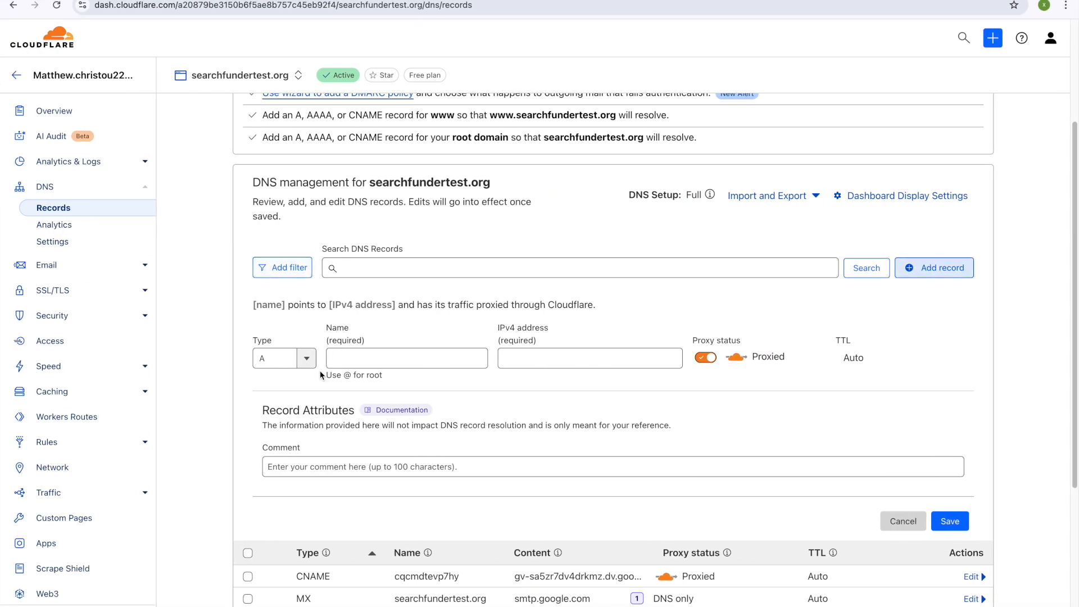
Step: Set the new record's type to TXT and name it _dmarc
{"action": "left_click", "coordinate": [295, 358]}
{"action": "scroll", "coordinate": [278, 427], "scroll_direction": "down", "scroll_amount": 5}
{"action": "left_click", "coordinate": [276, 467]}
{"action": "left_click", "coordinate": [385, 357]}
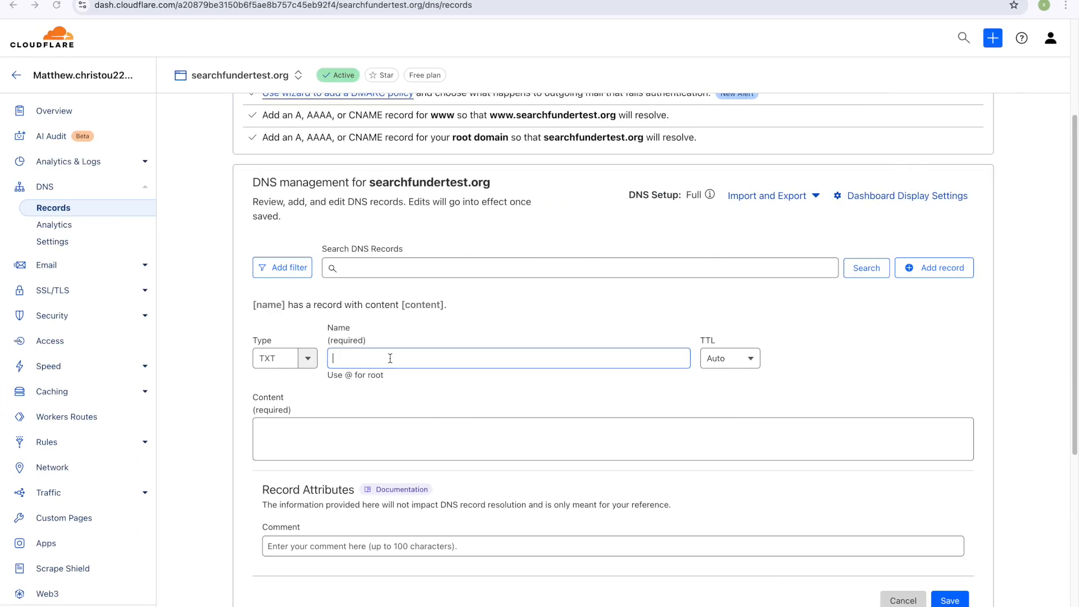
{"action": "type", "text": "_dmarc"}
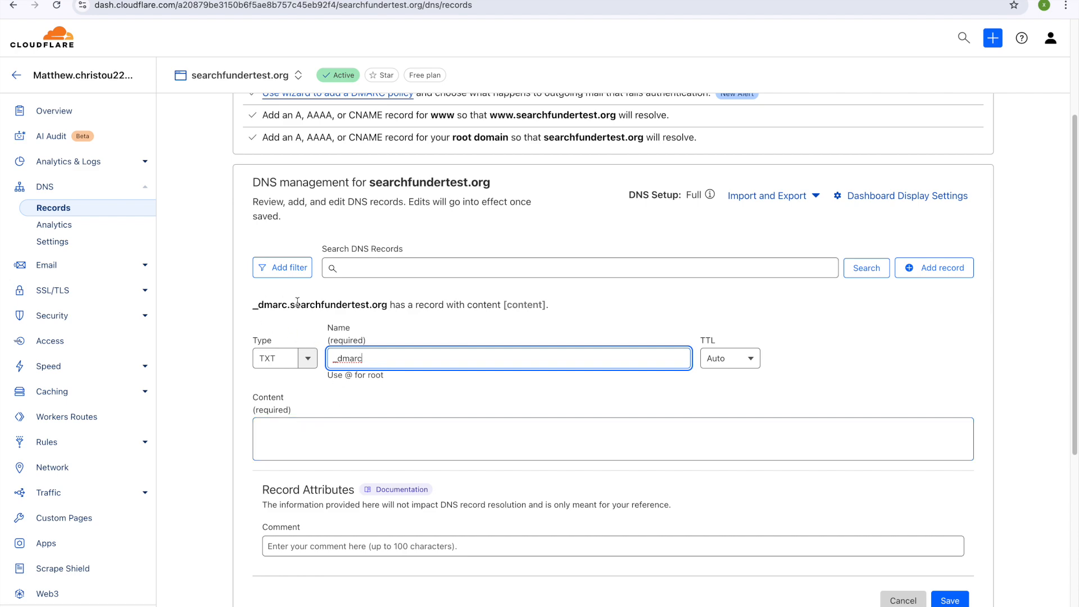
Step: Paste the DMARC value, swap its domain to searchfundertest.org, and save the _dmarc record
{"action": "left_click", "coordinate": [402, 447]}
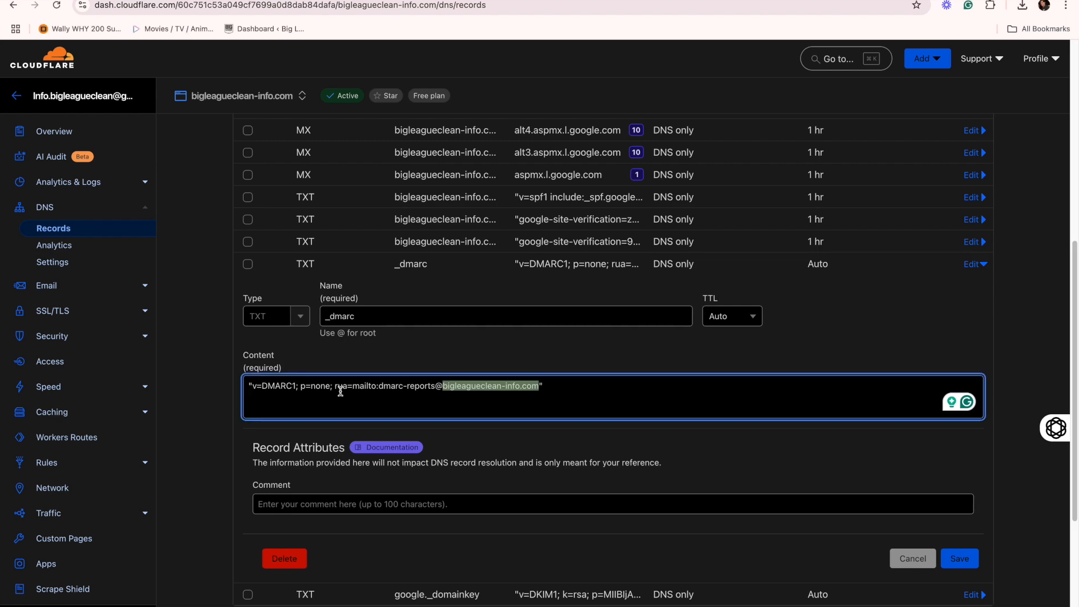
{"action": "triple_click", "coordinate": [257, 393]}
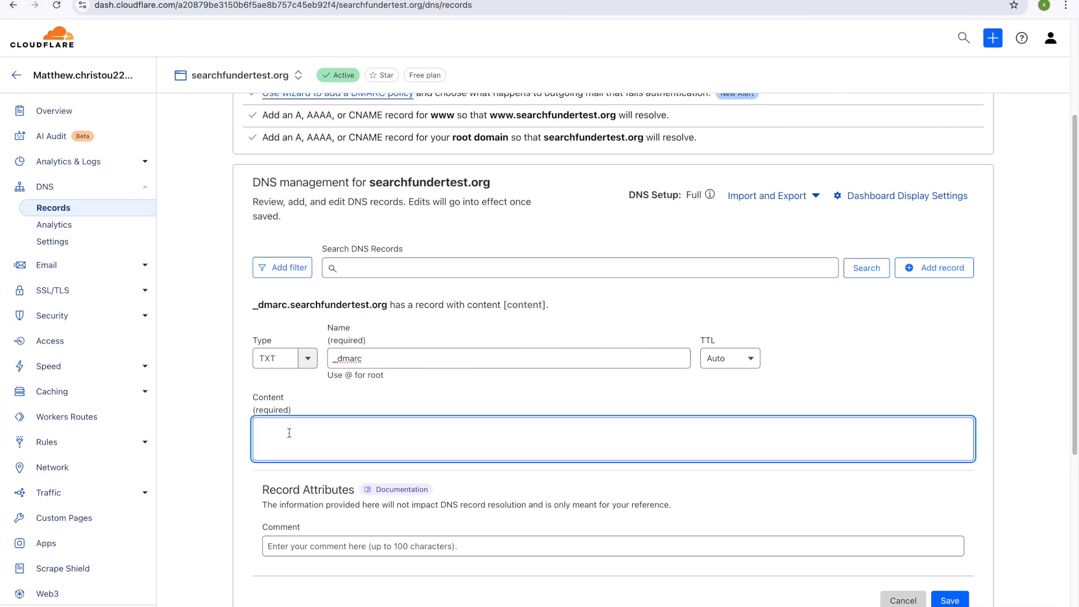
{"action": "key", "text": "ctrl+v"}
{"action": "left_click_drag", "start_coordinate": [549, 428], "coordinate": [452, 428]}
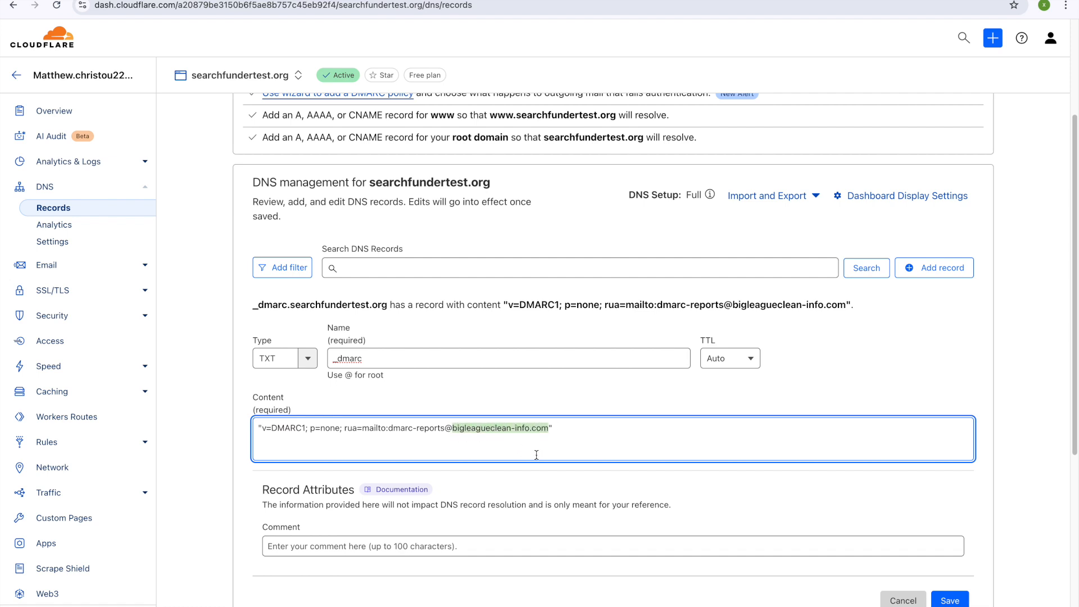
{"action": "type", "text": "searchfunder"}
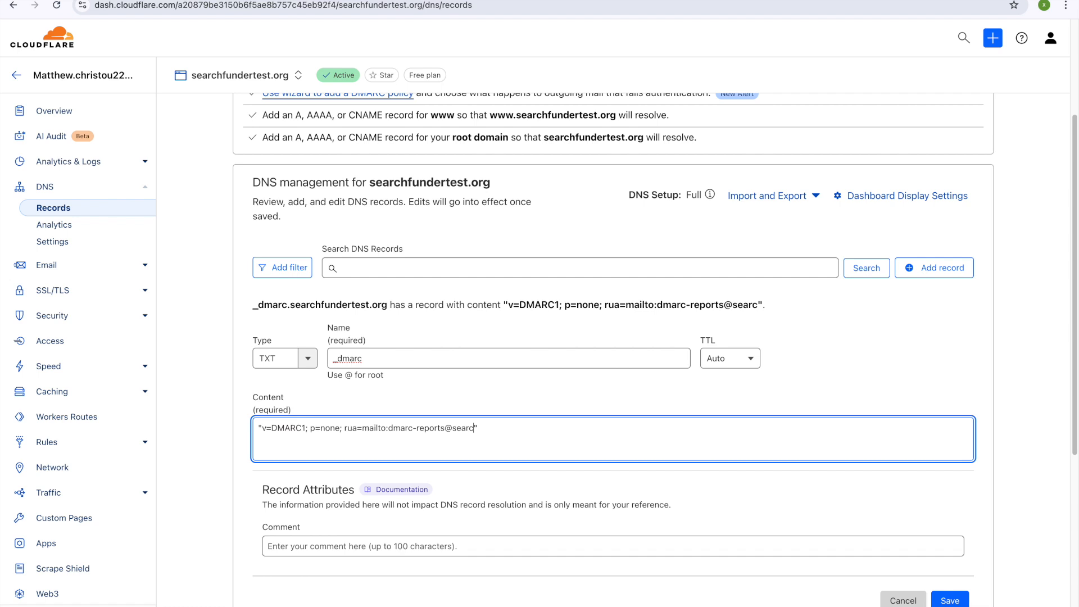
{"action": "type", "text": "test.org"}
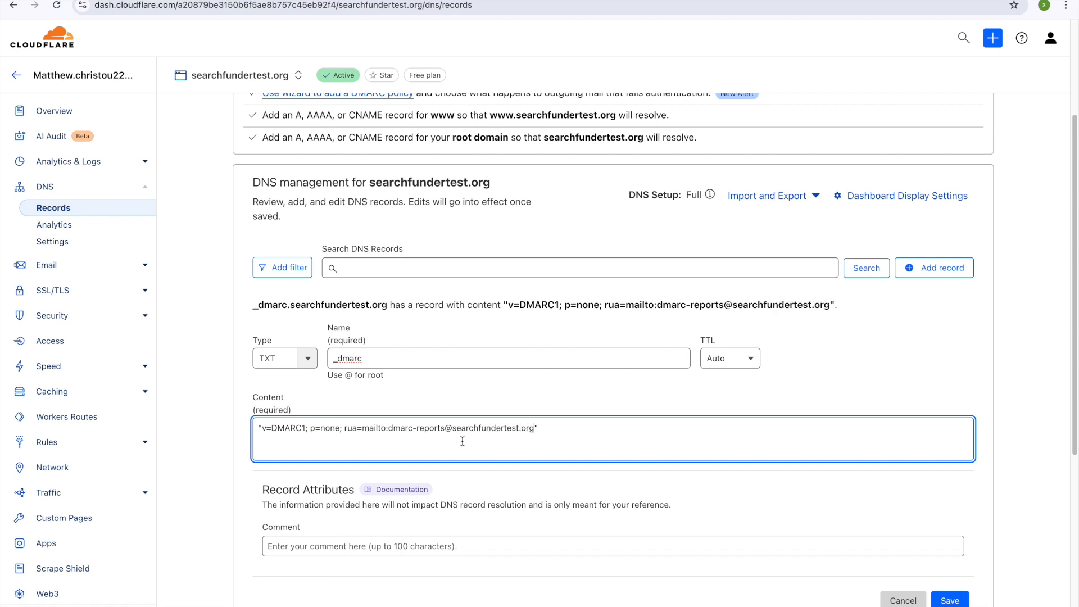
{"action": "left_click", "coordinate": [956, 600]}
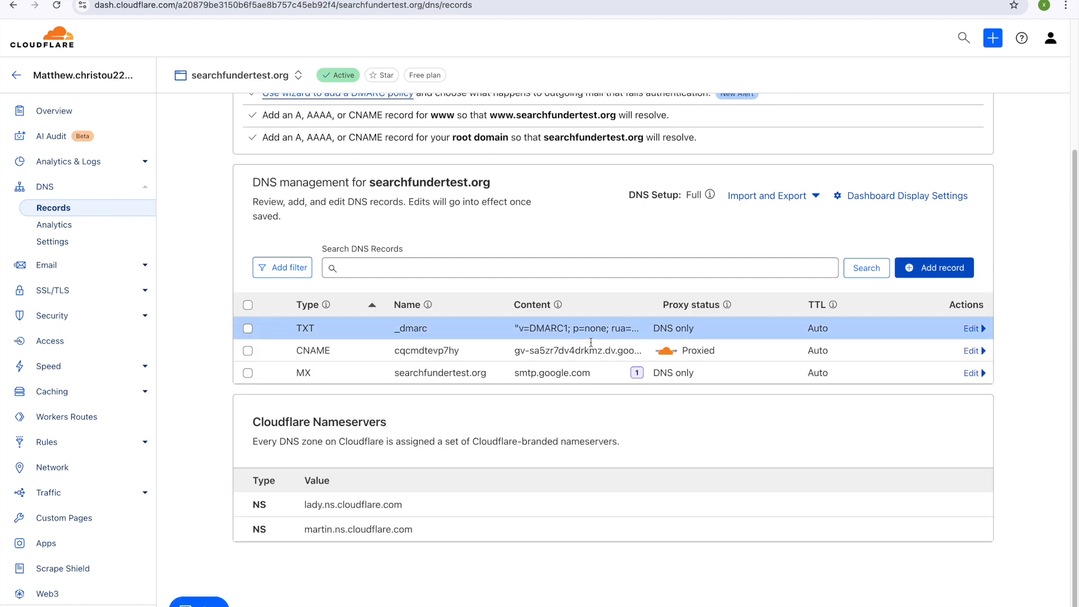
Step: Start another DNS record and load the Google Admin console home page
{"action": "left_click", "coordinate": [959, 272]}
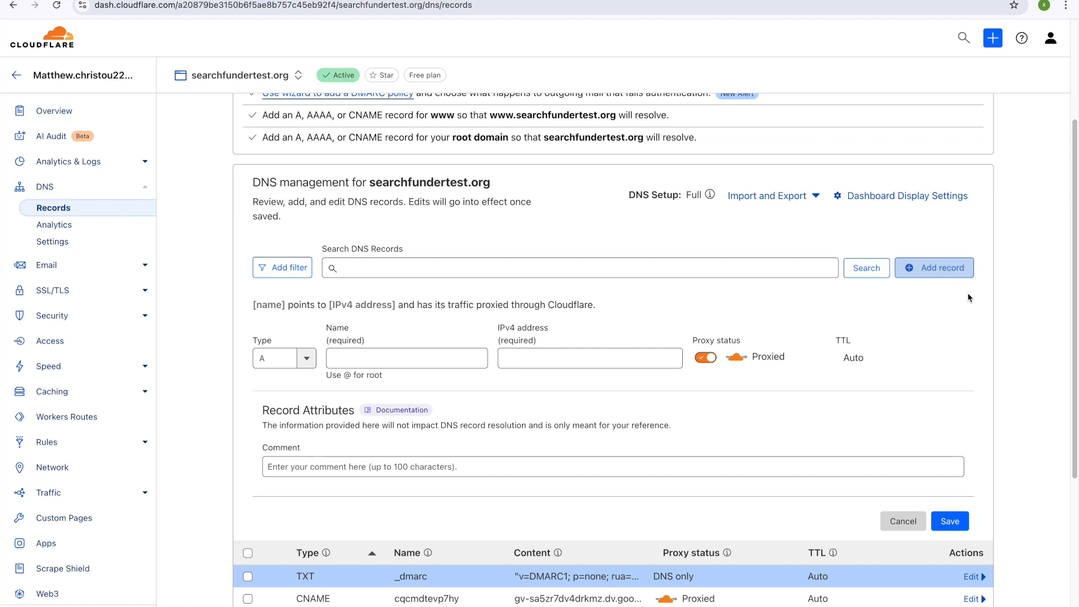
{"action": "left_click", "coordinate": [624, 358]}
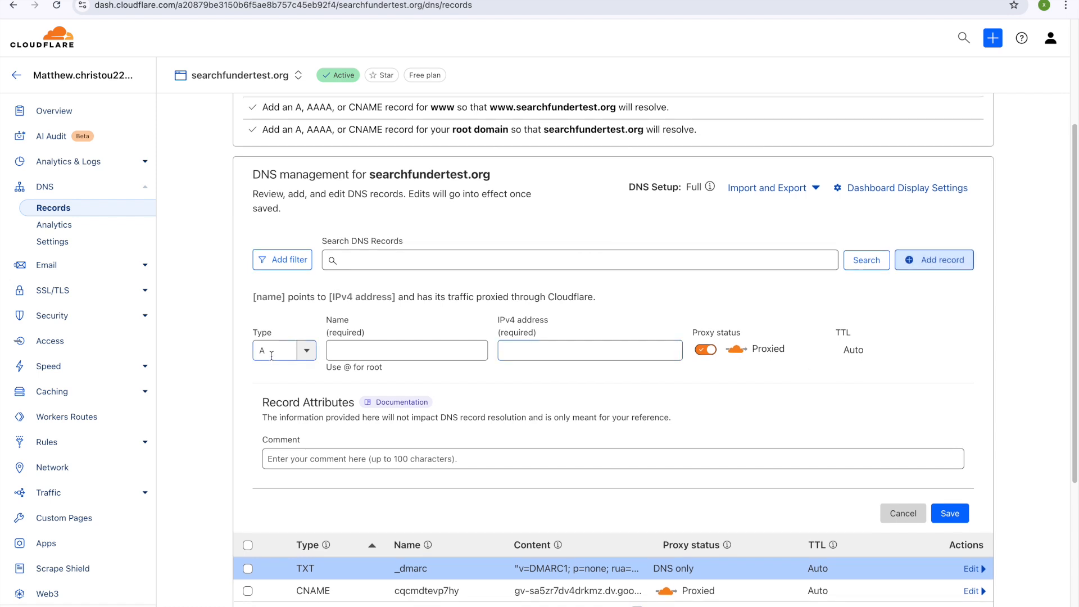
{"action": "left_click", "coordinate": [241, 6]}
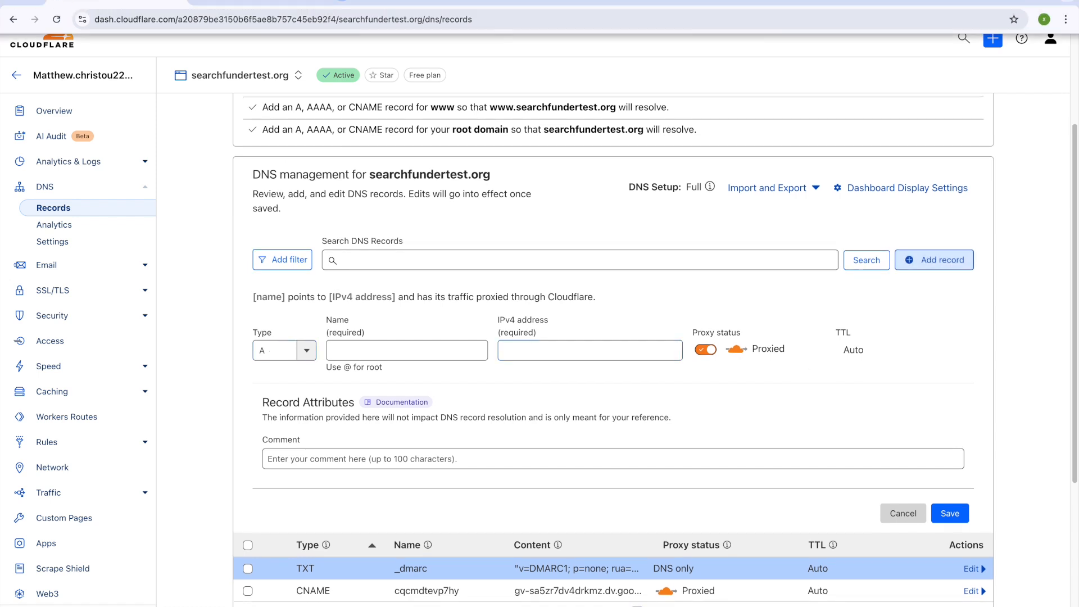
{"action": "key", "text": "Return"}
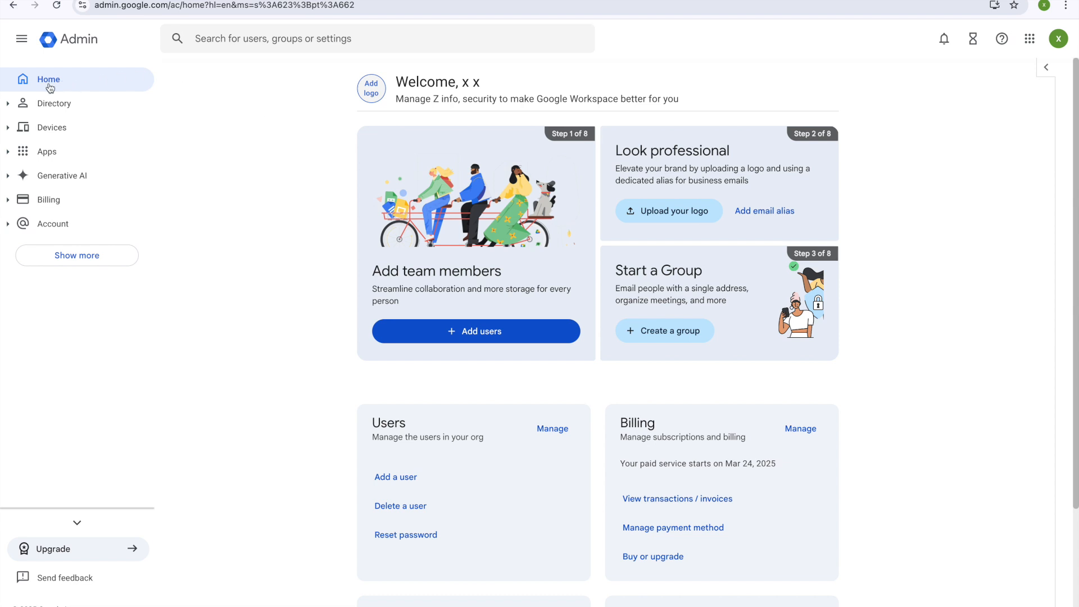
Step: Open Gmail's Authenticate email settings and select searchfundertest.org
{"action": "left_click", "coordinate": [49, 151]}
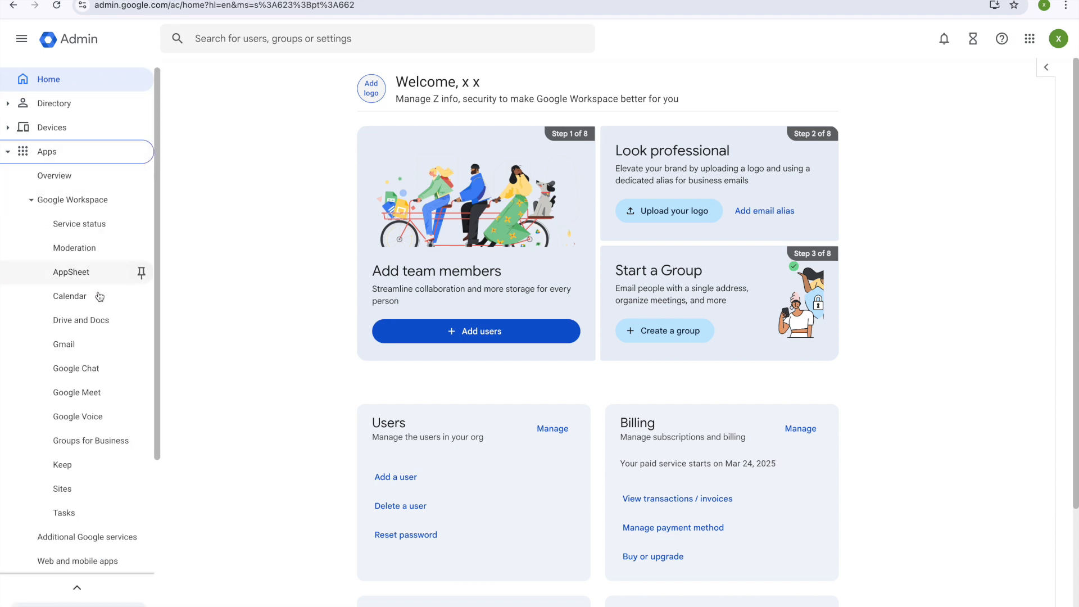
{"action": "left_click", "coordinate": [70, 345]}
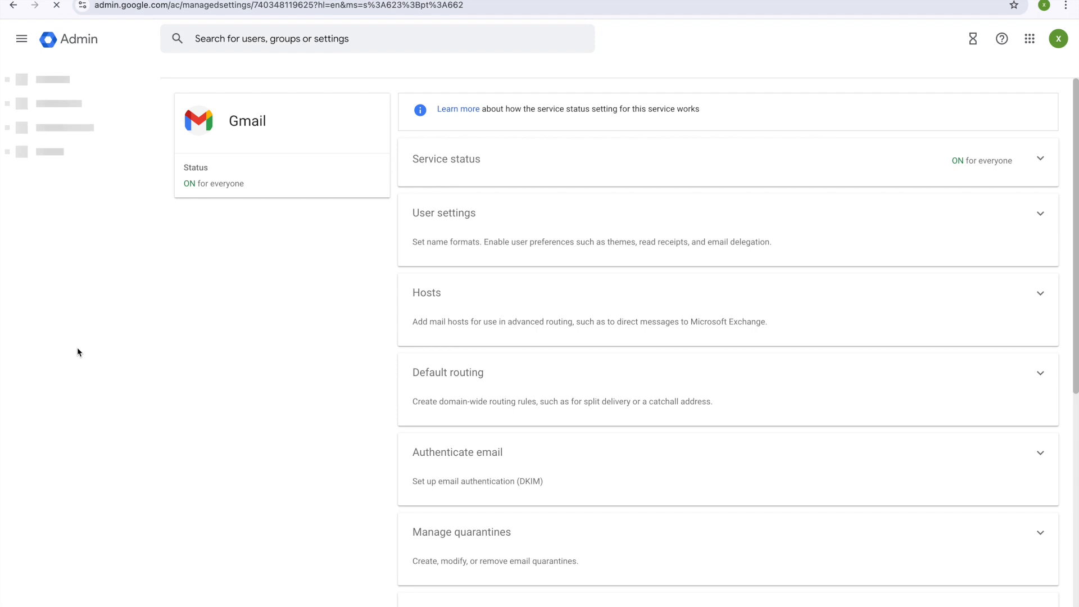
{"action": "scroll", "coordinate": [578, 369], "scroll_direction": "down", "scroll_amount": 6}
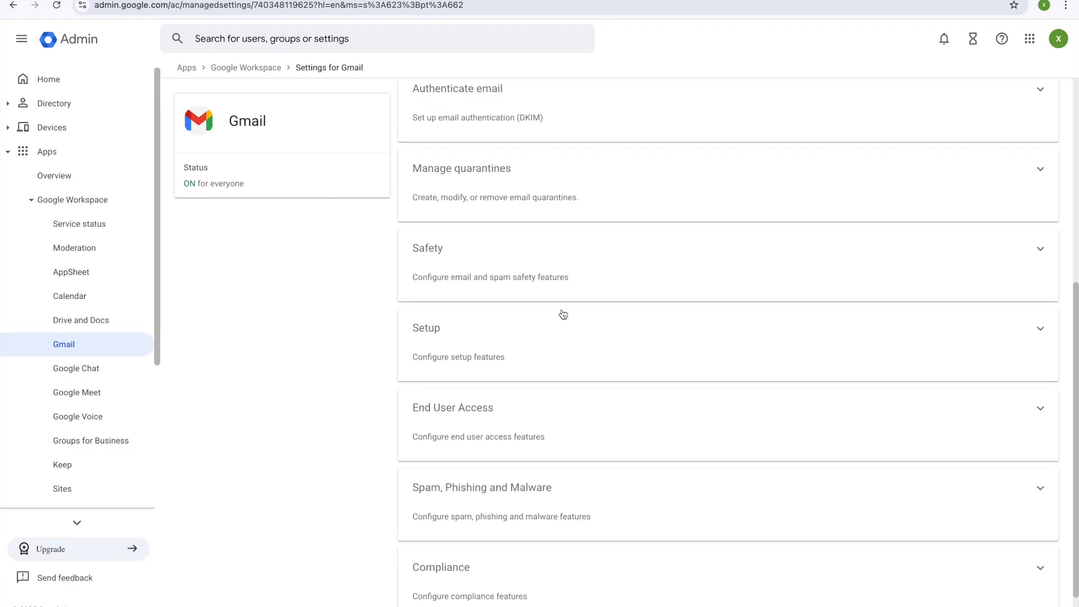
{"action": "scroll", "coordinate": [599, 211], "scroll_direction": "up", "scroll_amount": 1}
{"action": "scroll", "coordinate": [599, 212], "scroll_direction": "up", "scroll_amount": 2}
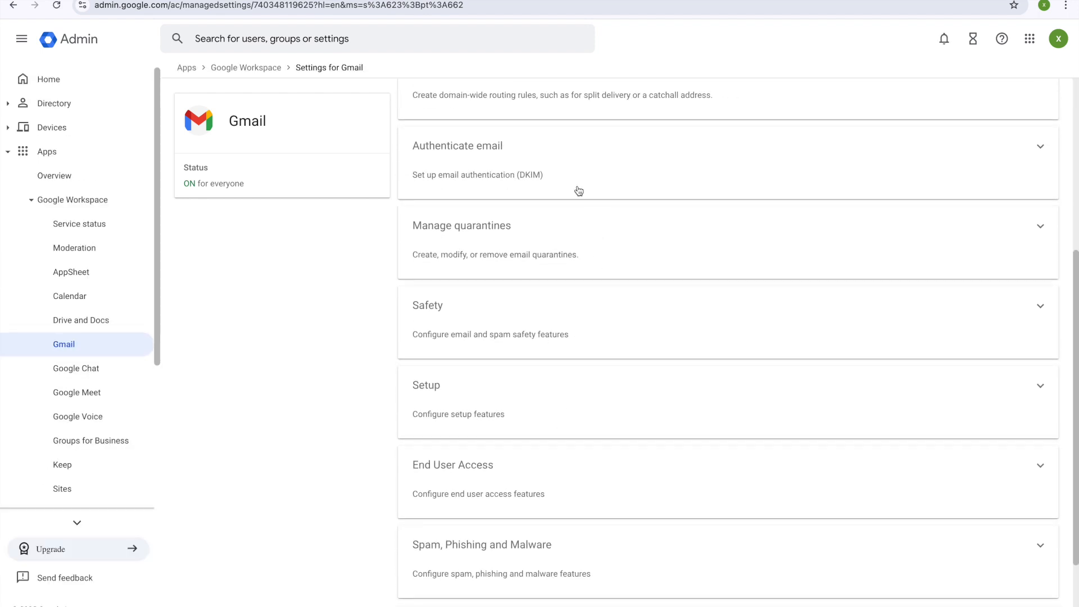
{"action": "left_click", "coordinate": [557, 171]}
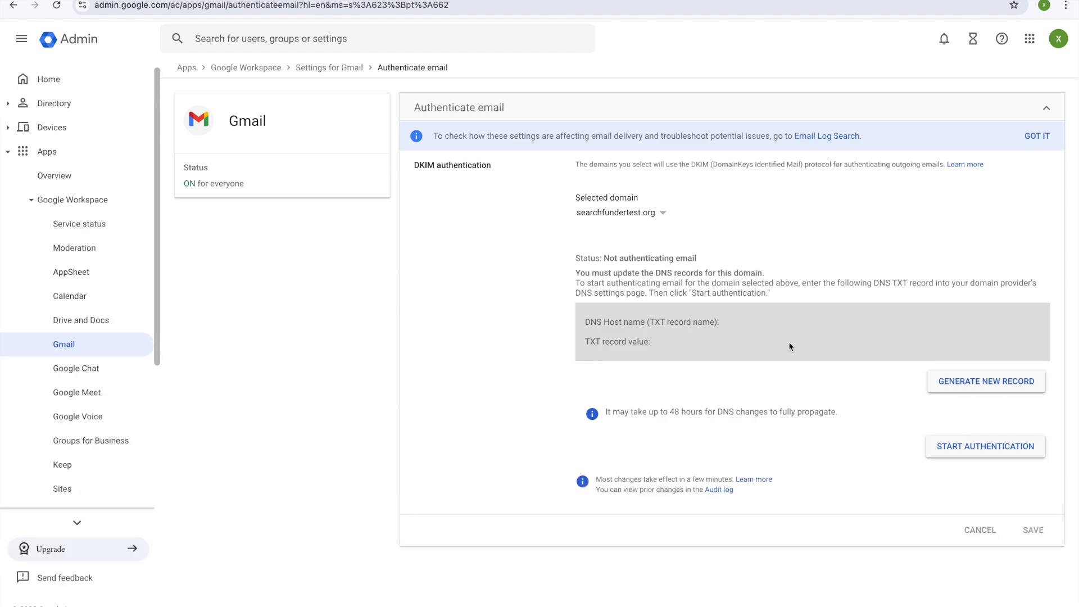
{"action": "left_click", "coordinate": [655, 215]}
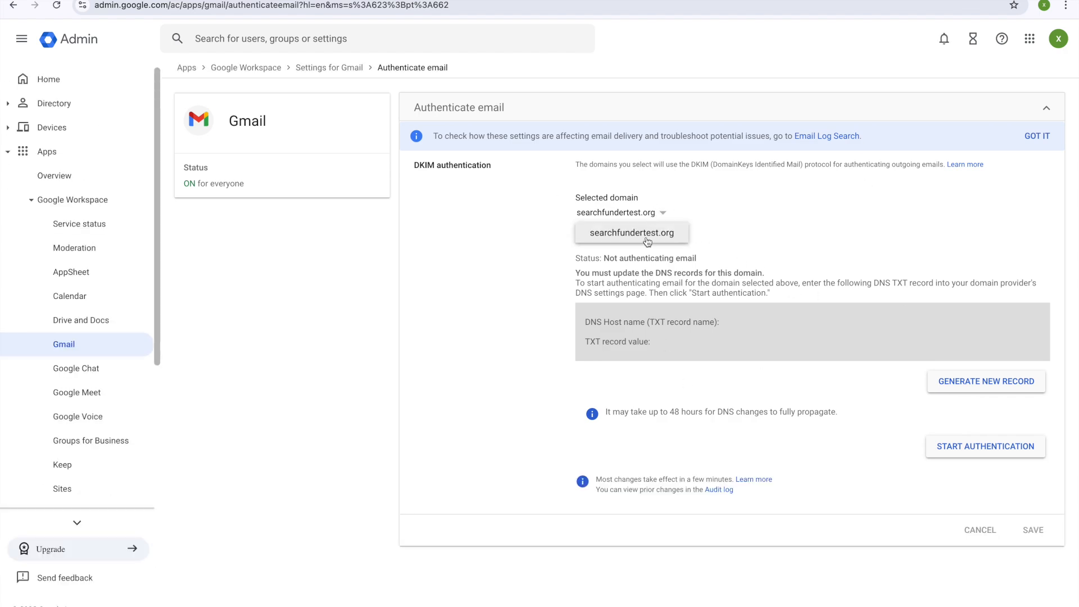
{"action": "left_click", "coordinate": [648, 239]}
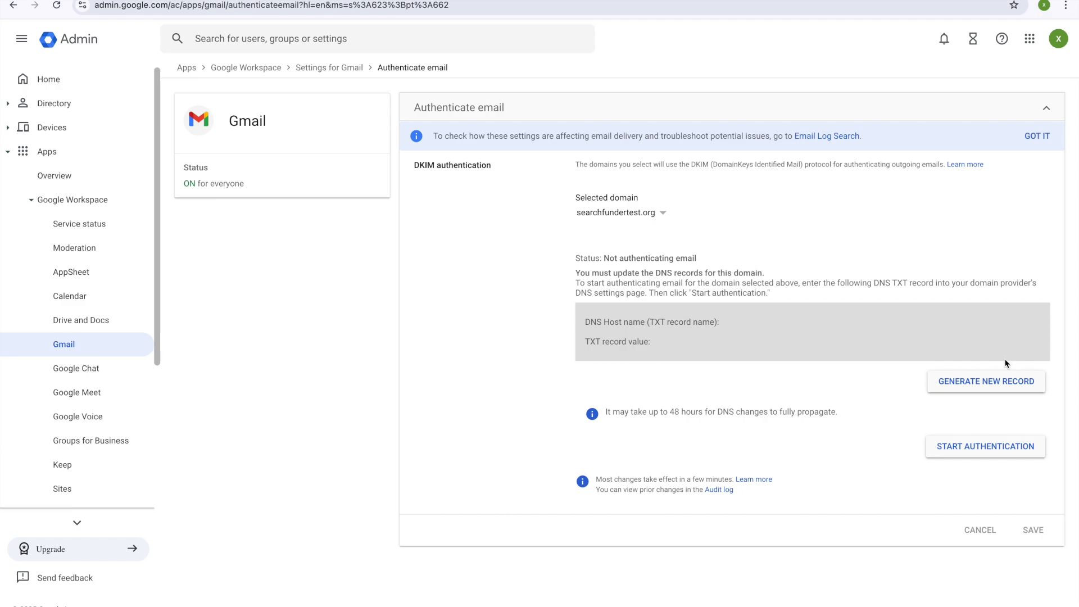
Step: Generate a new DKIM record and copy its google._domainkey host name
{"action": "left_click", "coordinate": [960, 379]}
{"action": "left_click", "coordinate": [649, 498]}
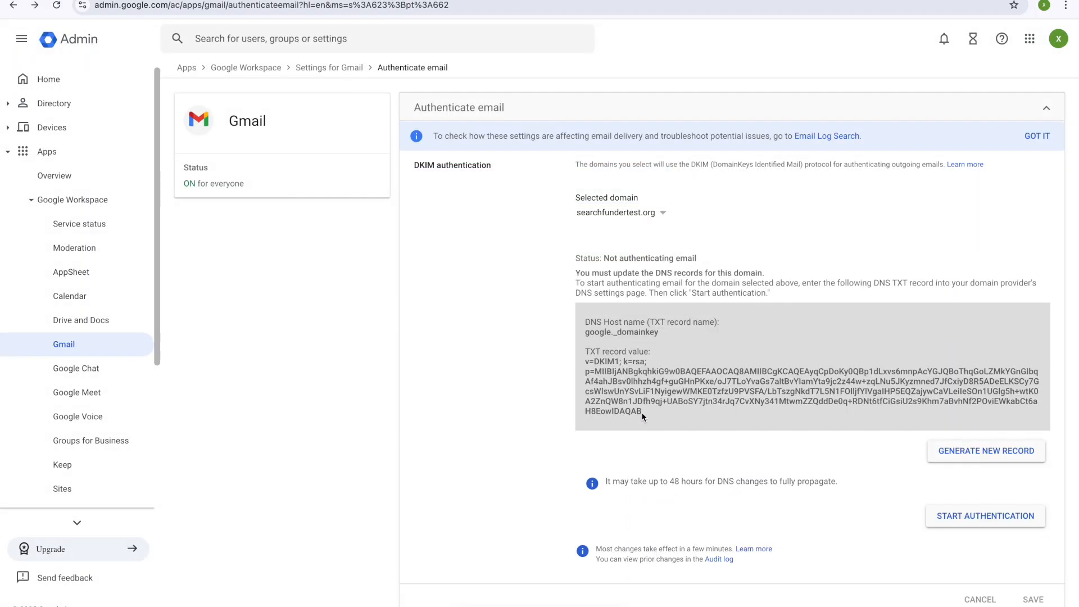
{"action": "left_click", "coordinate": [958, 457]}
{"action": "left_click", "coordinate": [652, 497]}
{"action": "left_click_drag", "start_coordinate": [664, 335], "coordinate": [585, 336]}
{"action": "right_click", "coordinate": [614, 336]}
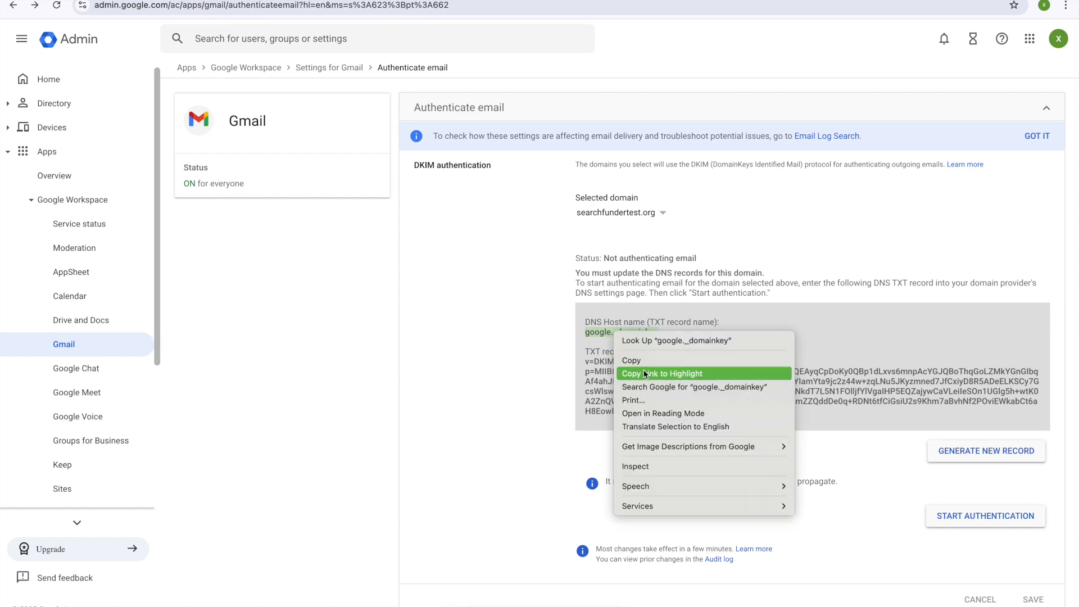
{"action": "left_click", "coordinate": [641, 356]}
{"action": "left_click", "coordinate": [105, 2]}
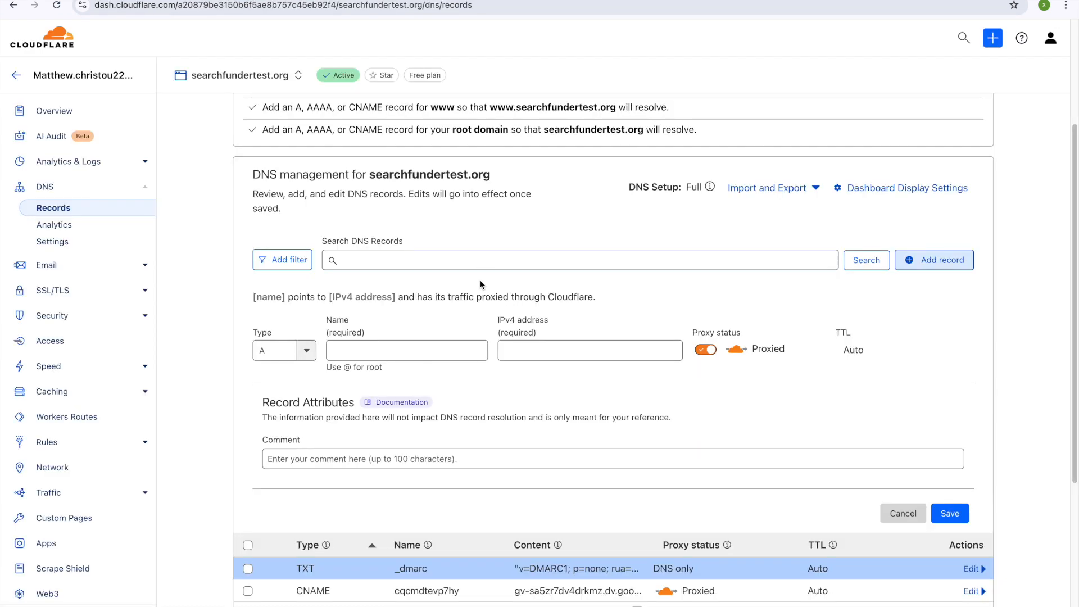
Step: Paste google._domainkey as the new record's name and set its type to TXT
{"action": "left_click", "coordinate": [371, 350]}
{"action": "right_click", "coordinate": [360, 352]}
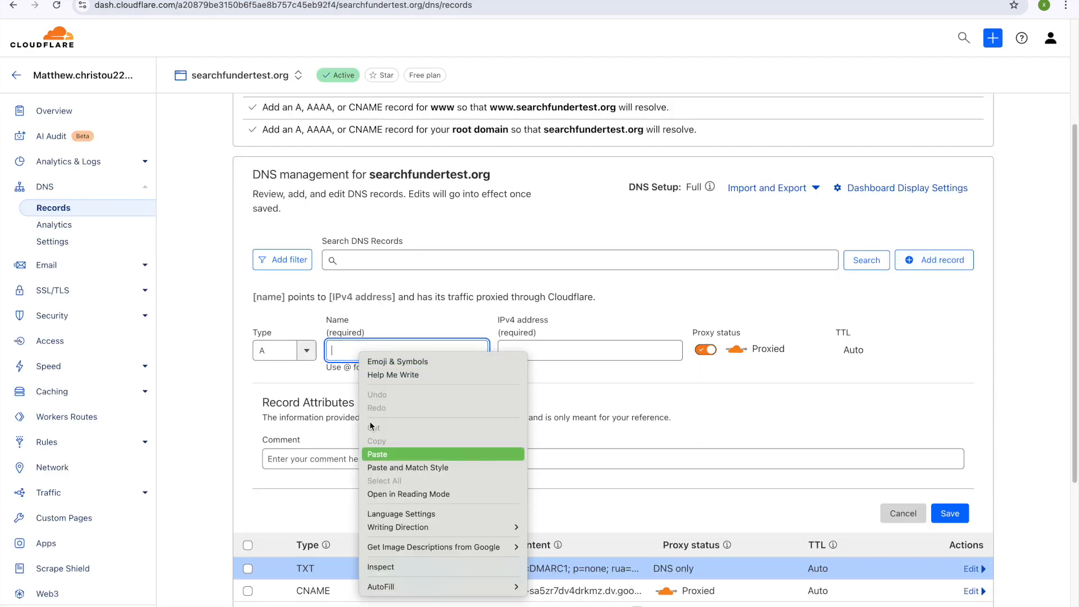
{"action": "left_click", "coordinate": [377, 455]}
{"action": "left_click", "coordinate": [306, 351]}
{"action": "scroll", "coordinate": [306, 454], "scroll_direction": "down", "scroll_amount": 5}
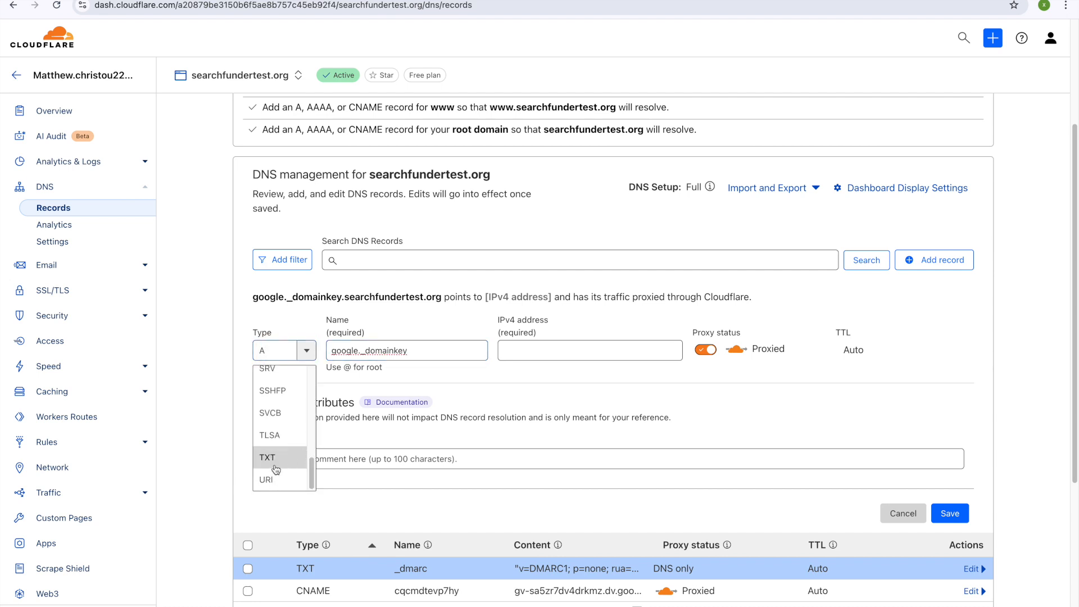
{"action": "left_click", "coordinate": [306, 454]}
{"action": "left_click", "coordinate": [429, 428]}
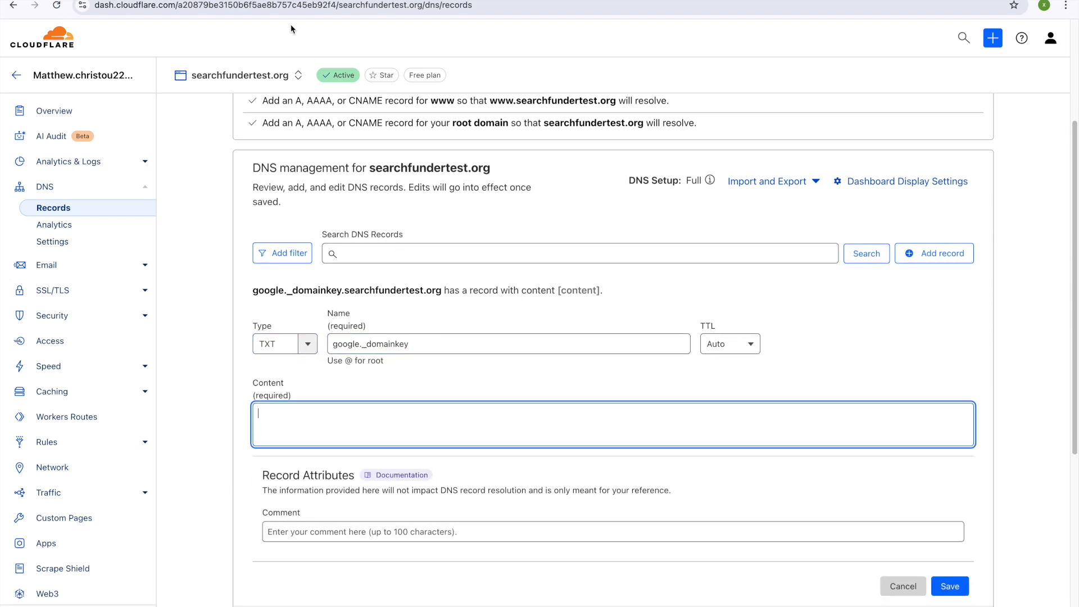
Step: Copy the DKIM key from Admin console into the record's content and save it
{"action": "left_click", "coordinate": [271, 8]}
{"action": "left_click_drag", "start_coordinate": [646, 412], "coordinate": [585, 362]}
{"action": "right_click", "coordinate": [612, 369]}
{"action": "left_click", "coordinate": [630, 399]}
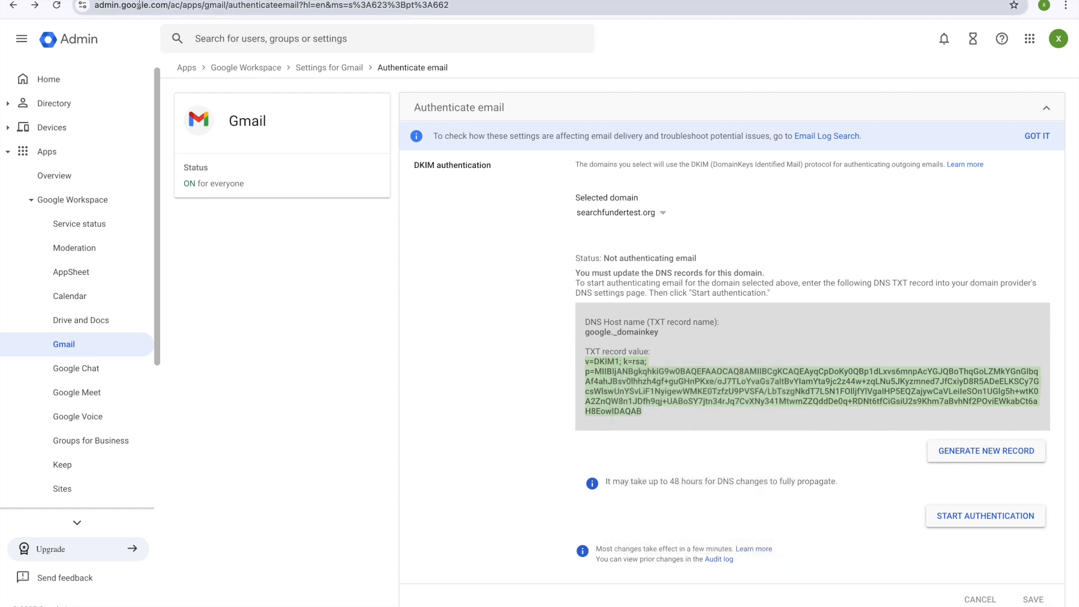
{"action": "key", "text": "ctrl+Tab"}
{"action": "right_click", "coordinate": [289, 397]}
{"action": "left_click", "coordinate": [422, 494]}
{"action": "key", "text": "ctrl+v"}
{"action": "left_click", "coordinate": [950, 605]}
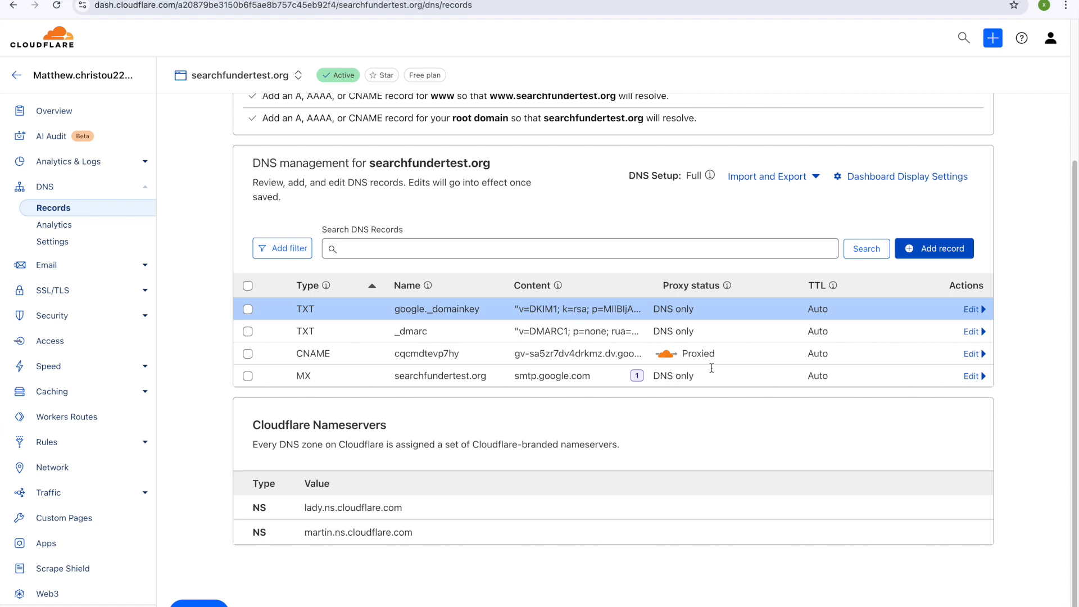
{"action": "scroll", "coordinate": [716, 378], "scroll_direction": "up", "scroll_amount": 1}
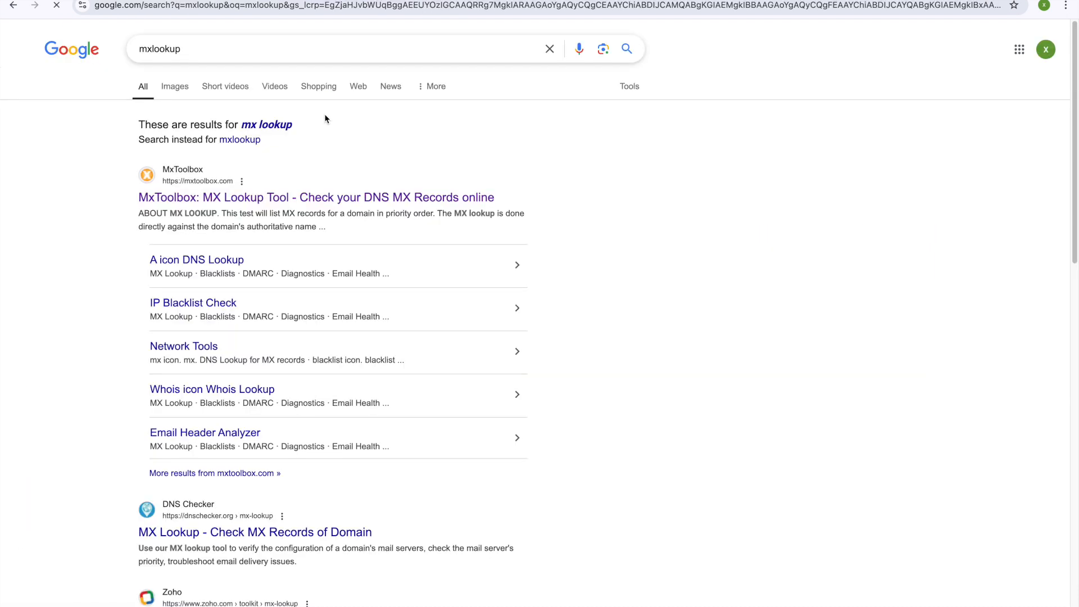
Step: Run an MxToolbox MX lookup for the misspelled 'searchfundt' domain, then select it for correction
{"action": "left_click", "coordinate": [328, 171]}
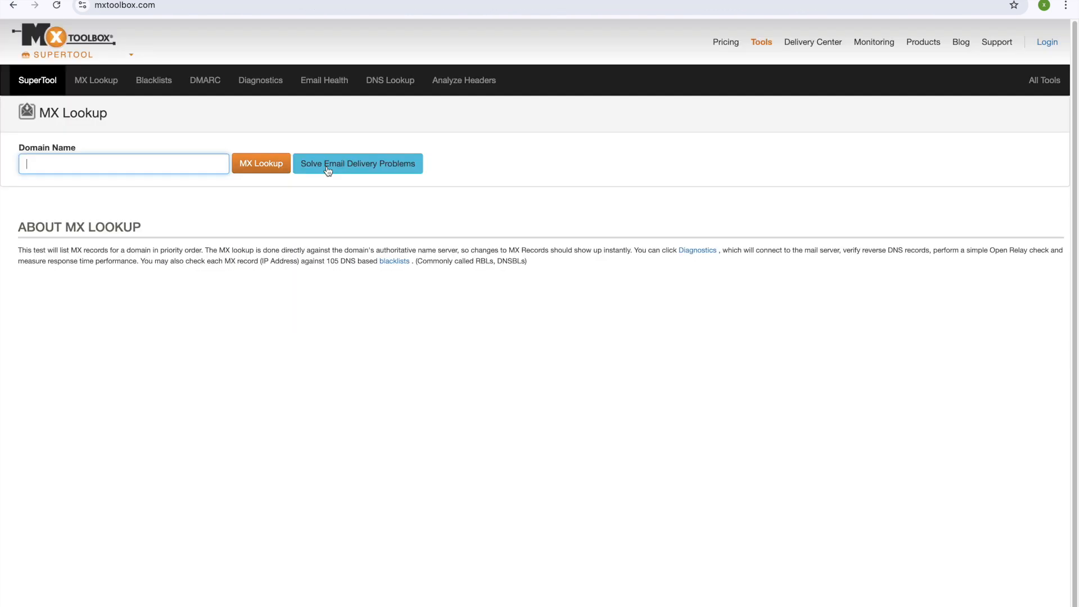
{"action": "type", "text": "searchfun"}
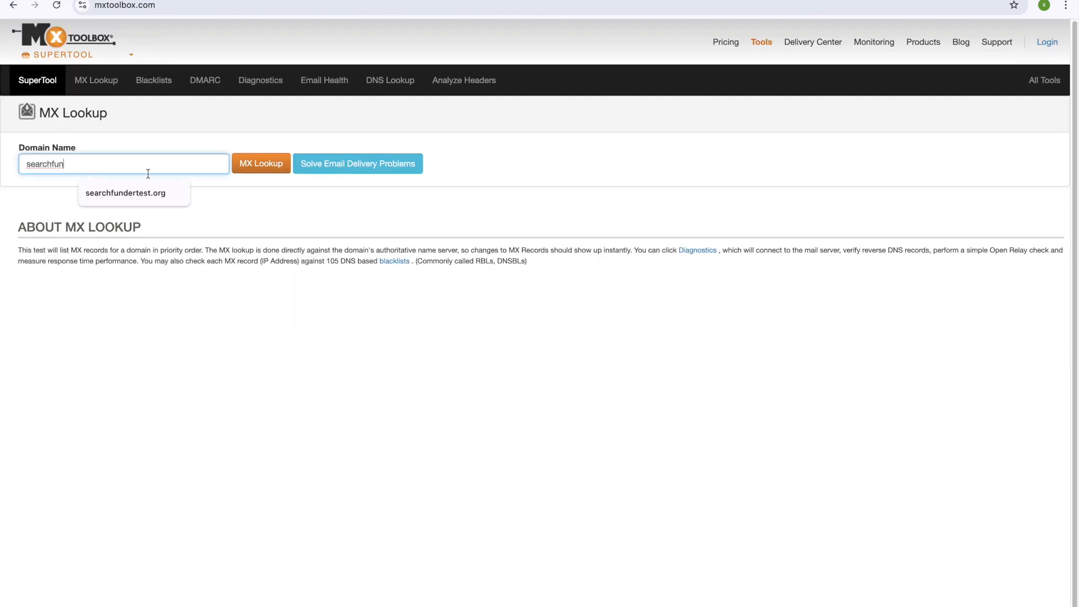
{"action": "type", "text": "dtest.org"}
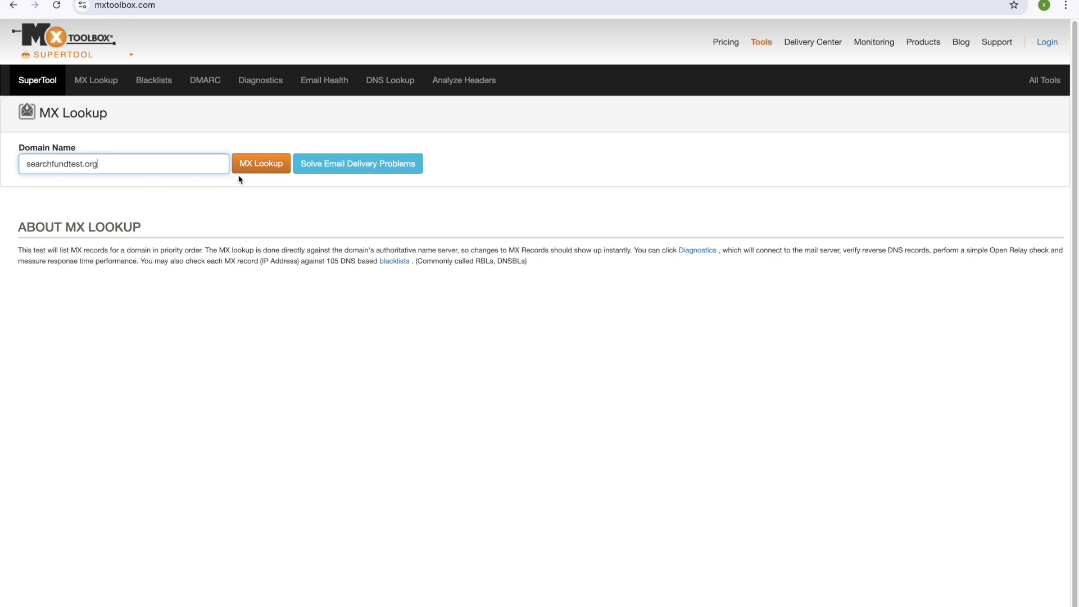
{"action": "left_click", "coordinate": [250, 168]}
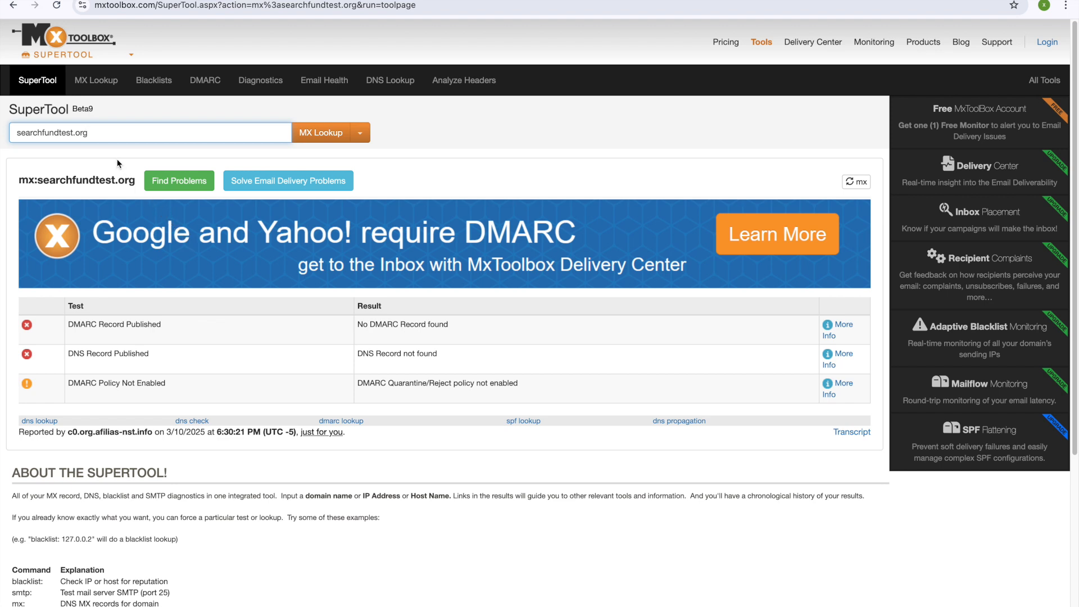
{"action": "triple_click", "coordinate": [58, 133]}
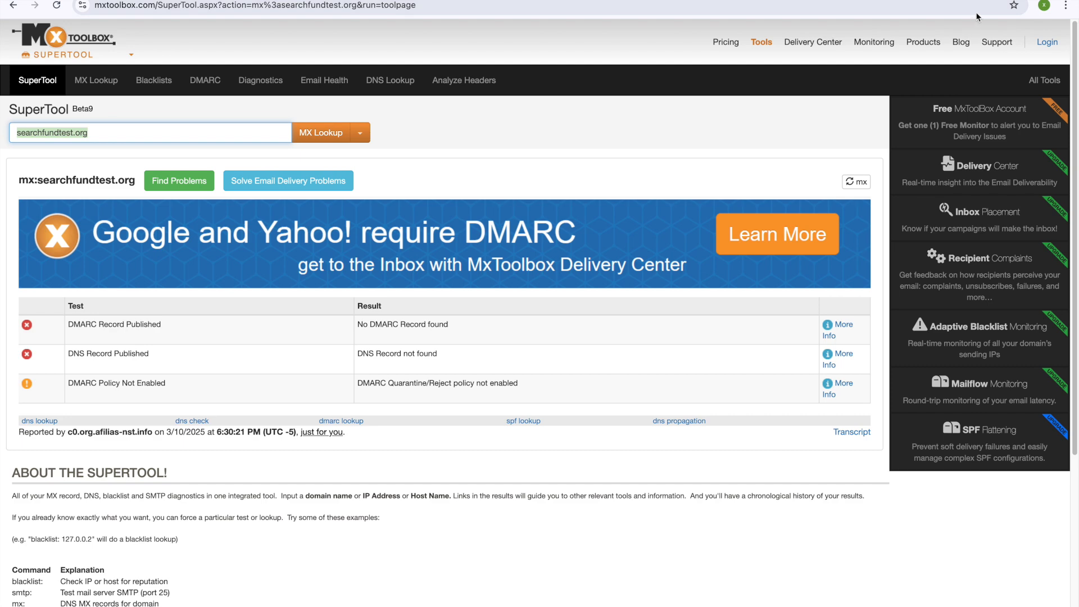
{"action": "left_click", "coordinate": [1044, 5]}
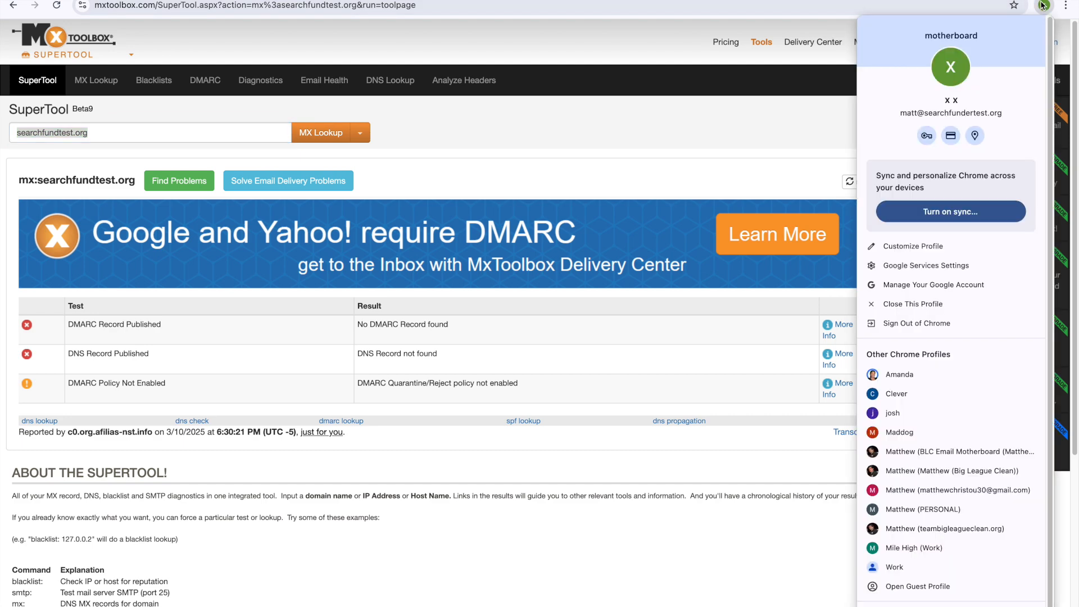
{"action": "left_click", "coordinate": [1044, 5]}
{"action": "left_click", "coordinate": [61, 133]}
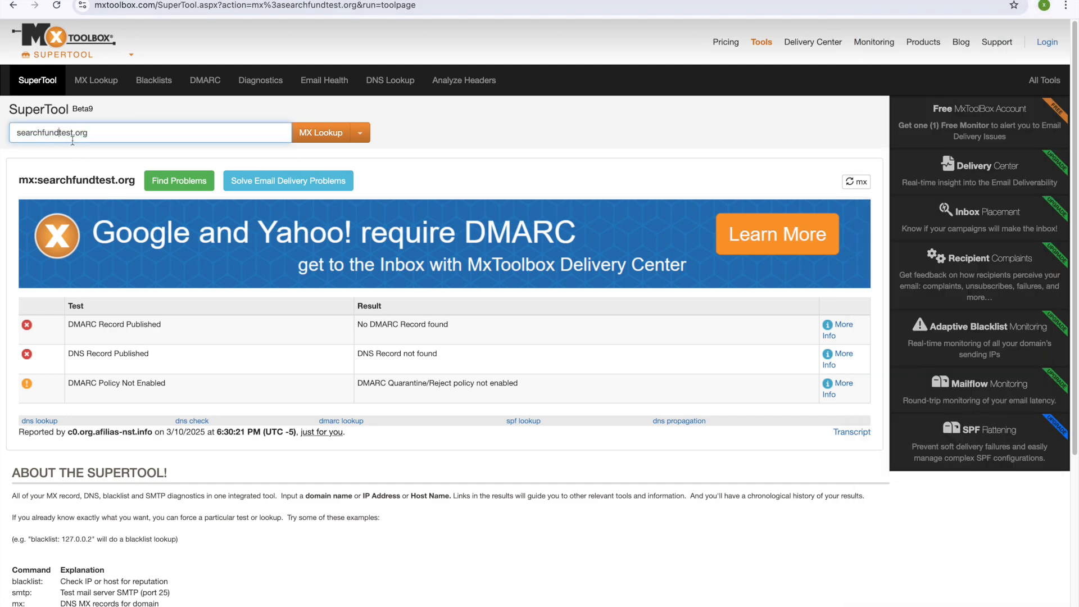
Step: Correct the domain to searchfundertest.org, rerun the MX lookup and review the results
{"action": "type", "text": "er"}
{"action": "left_click", "coordinate": [337, 133]}
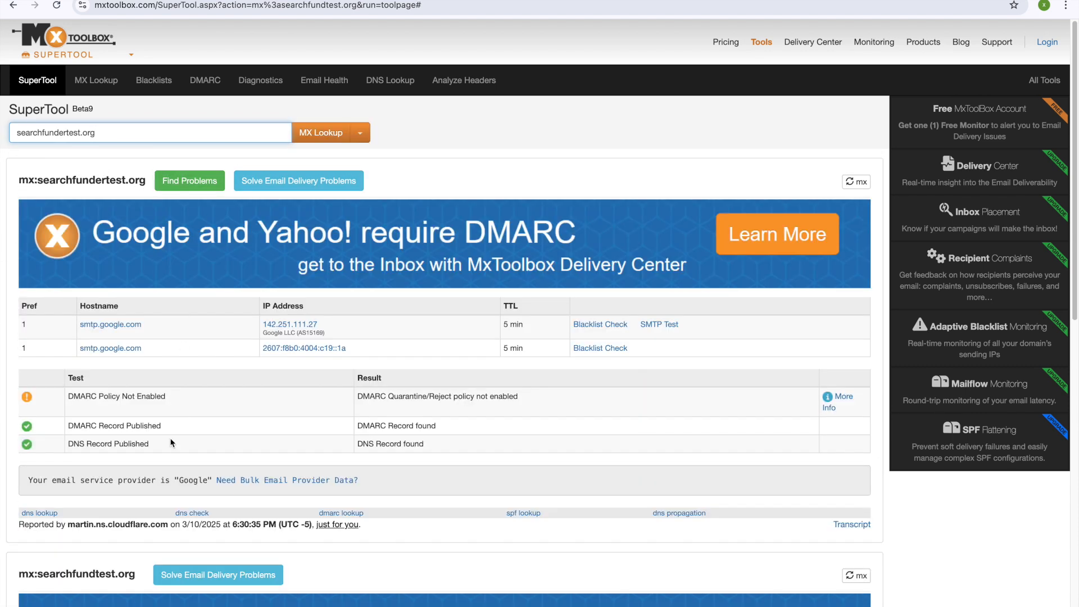
{"action": "scroll", "coordinate": [162, 422], "scroll_direction": "down", "scroll_amount": 1}
{"action": "left_click_drag", "start_coordinate": [23, 339], "coordinate": [190, 336]}
{"action": "left_click", "coordinate": [284, 326]}
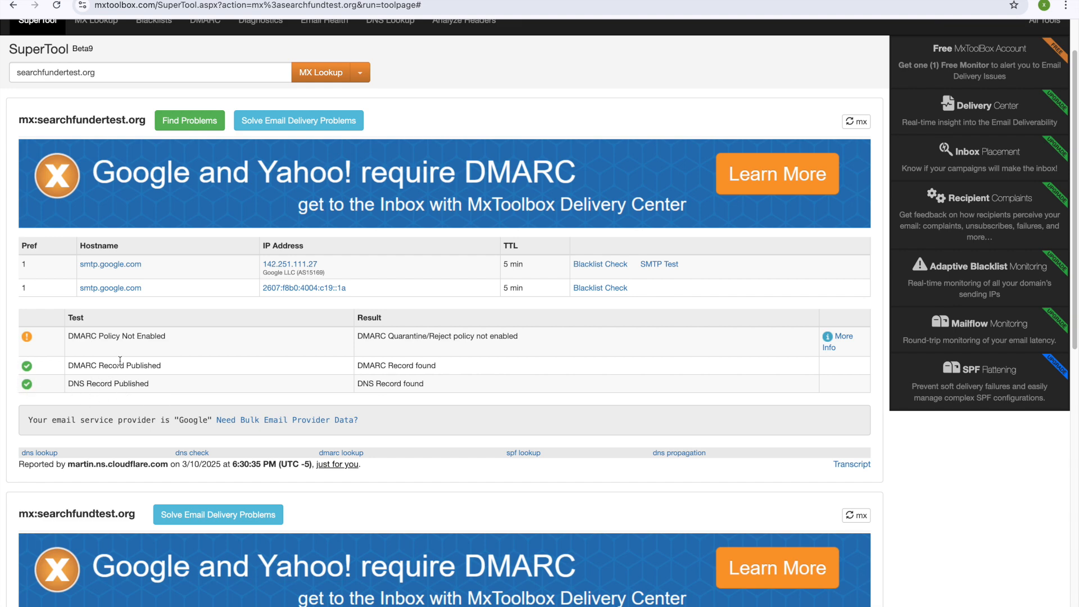
{"action": "scroll", "coordinate": [202, 353], "scroll_direction": "up", "scroll_amount": 2}
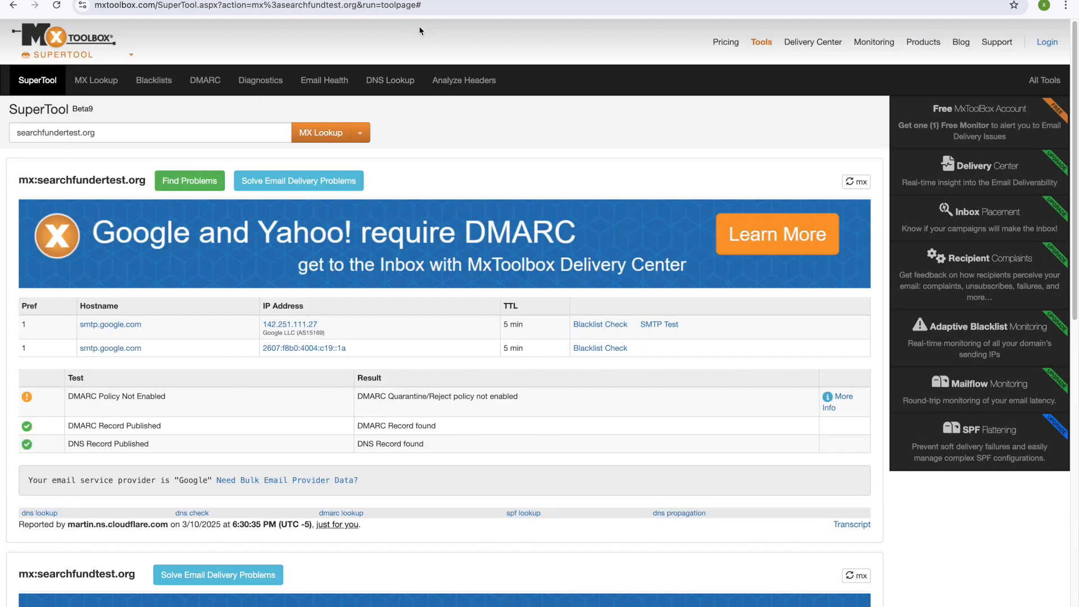
Step: Search the web for 'smartlead' in a new tab
{"action": "key", "text": "ctrl+t"}
{"action": "type", "text": "smartlead"}
{"action": "key", "text": "Return"}
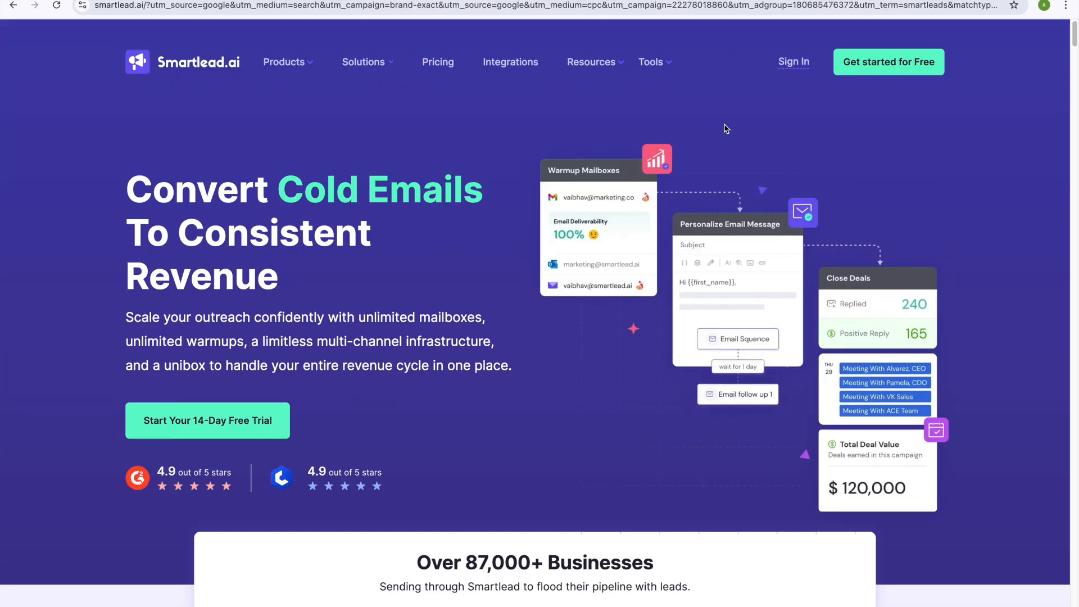
{"action": "left_click", "coordinate": [791, 66]}
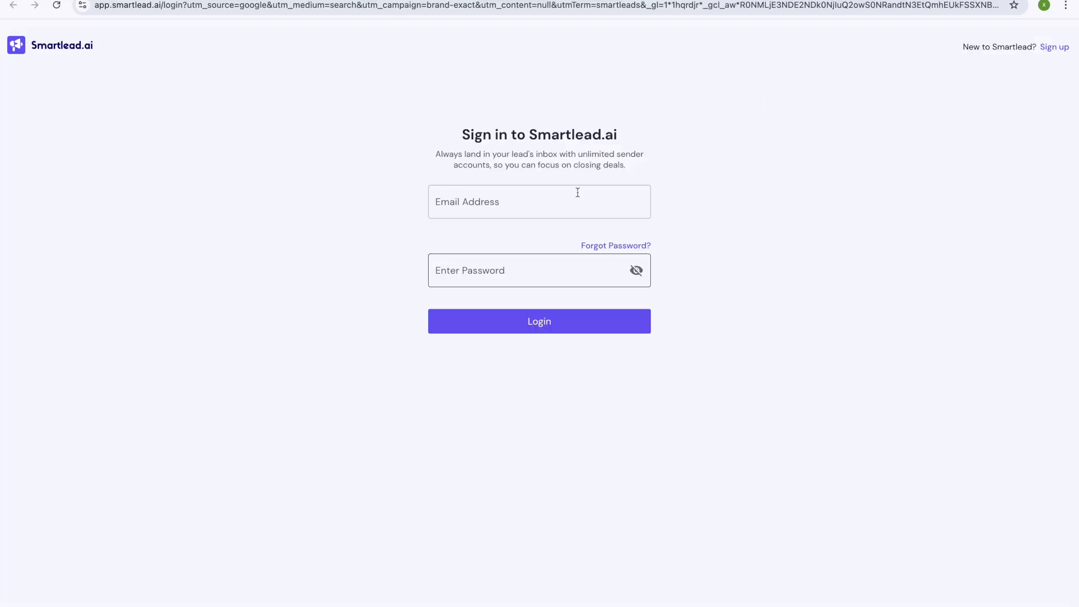
{"action": "left_click", "coordinate": [1054, 47]}
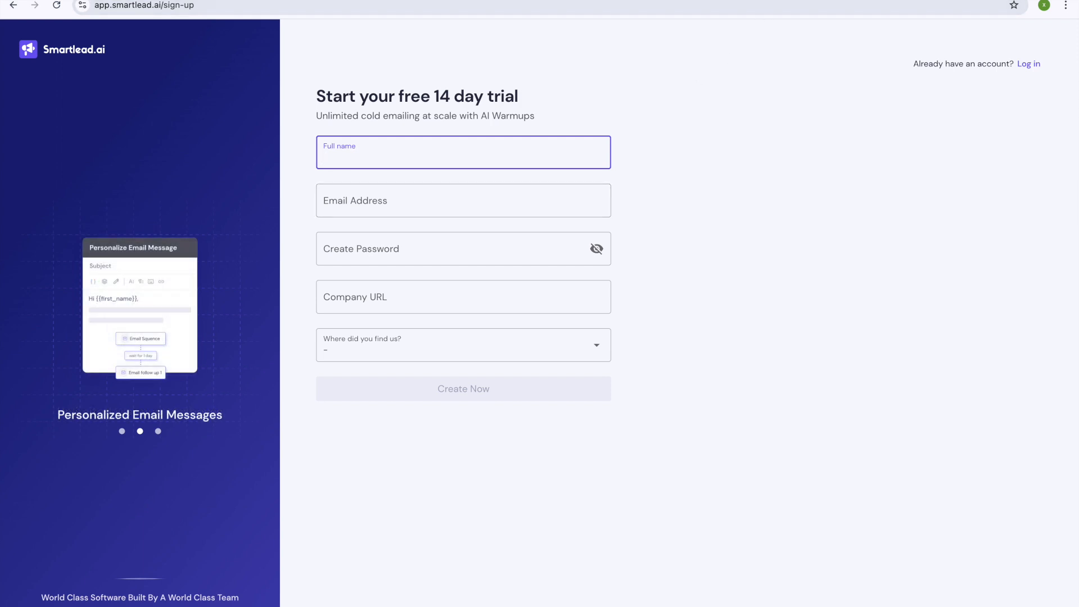
{"action": "left_click", "coordinate": [801, 1]}
{"action": "type", "text": "instantly"}
{"action": "key", "text": "Return"}
{"action": "left_click", "coordinate": [179, 170]}
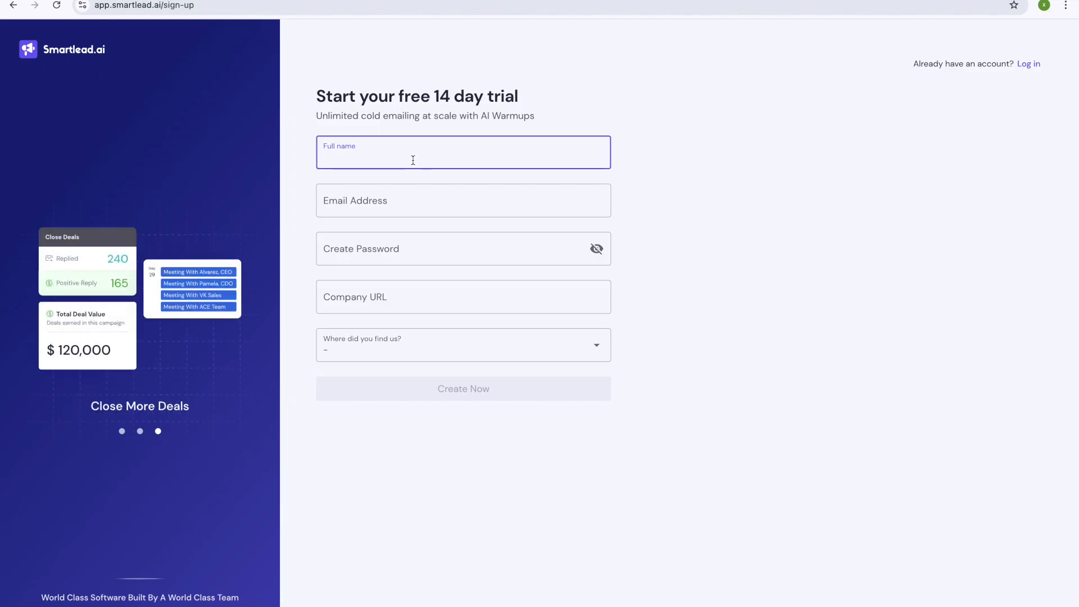
Step: Return to Smartlead and start connecting a Google mailbox via Gmail OAuth
{"action": "left_click", "coordinate": [412, 159]}
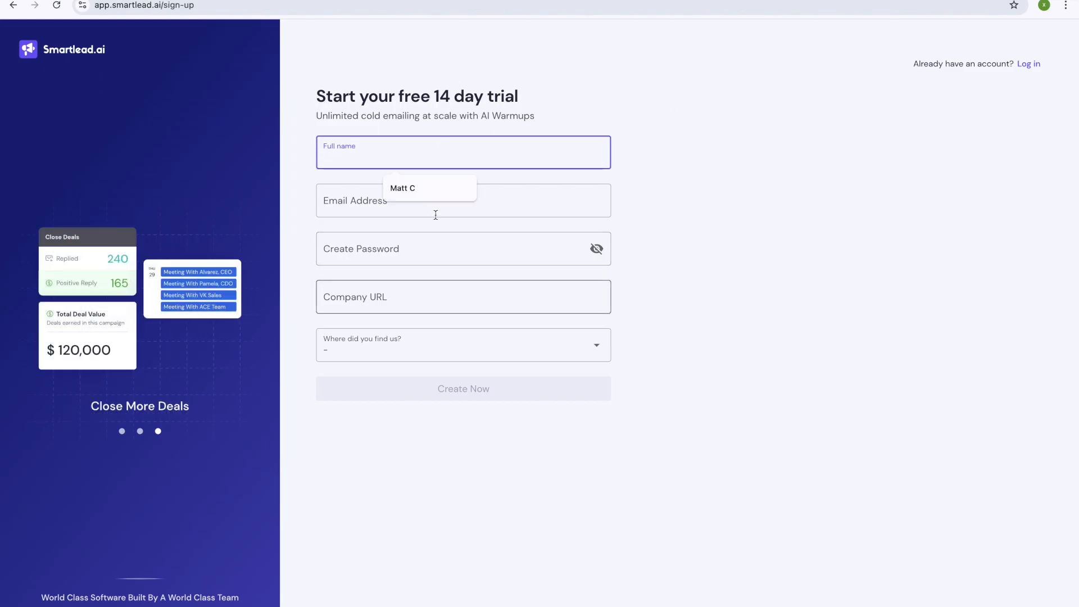
{"action": "left_click", "coordinate": [588, 99]}
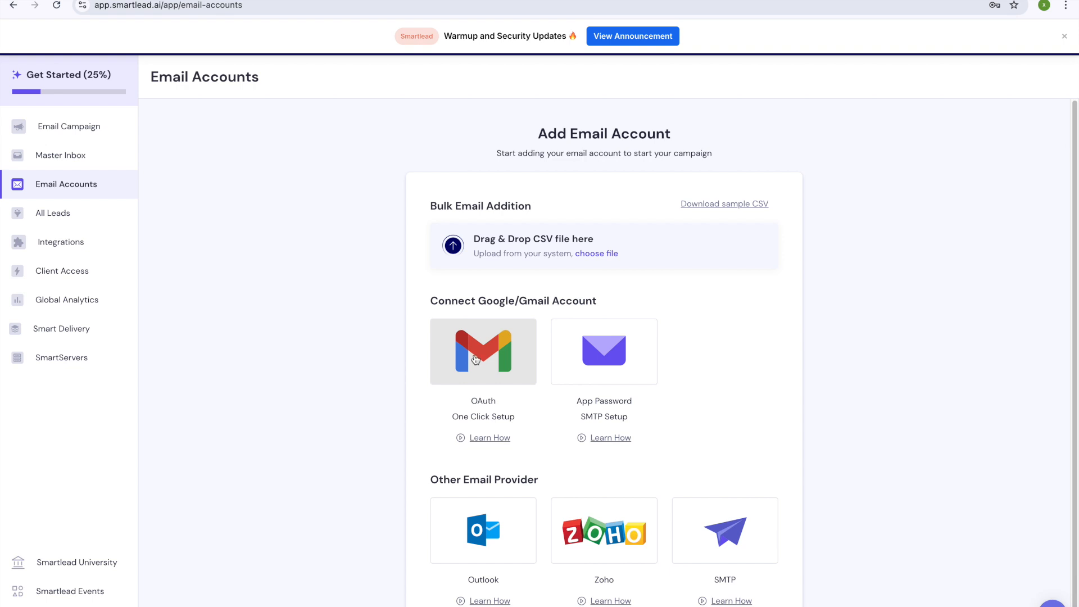
{"action": "left_click", "coordinate": [475, 361]}
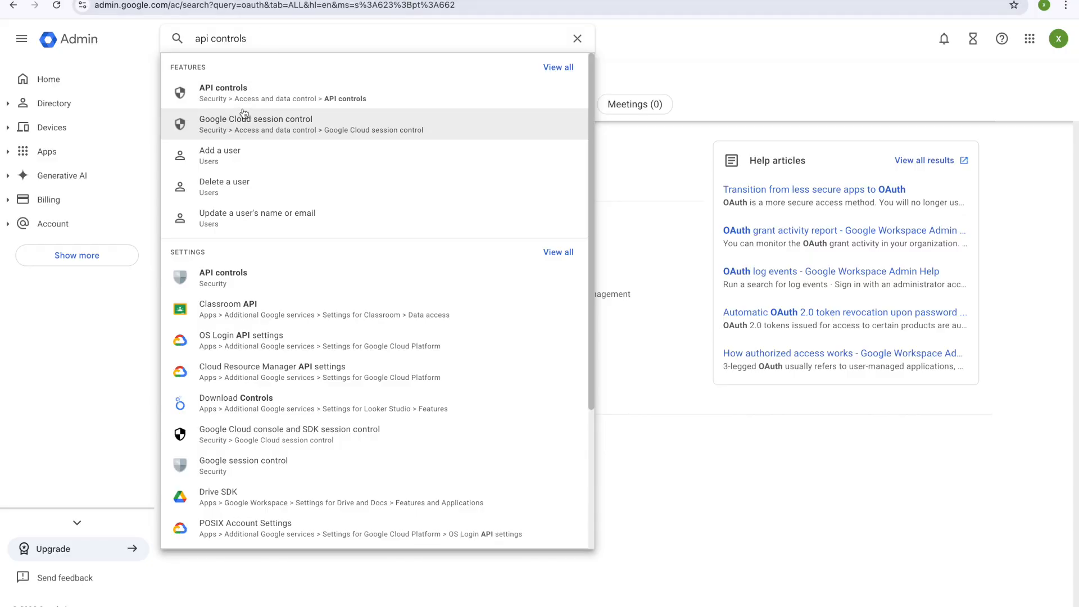
Step: Configure a new third-party app in API controls, finding Smartlead.ai by its OAuth client ID
{"action": "left_click", "coordinate": [231, 91]}
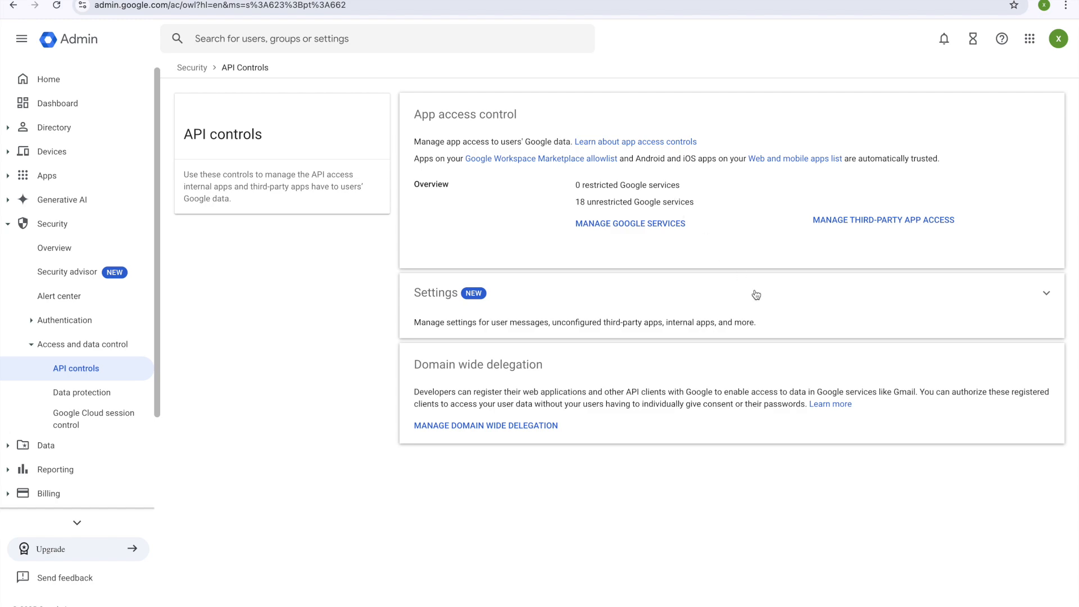
{"action": "left_click", "coordinate": [875, 221]}
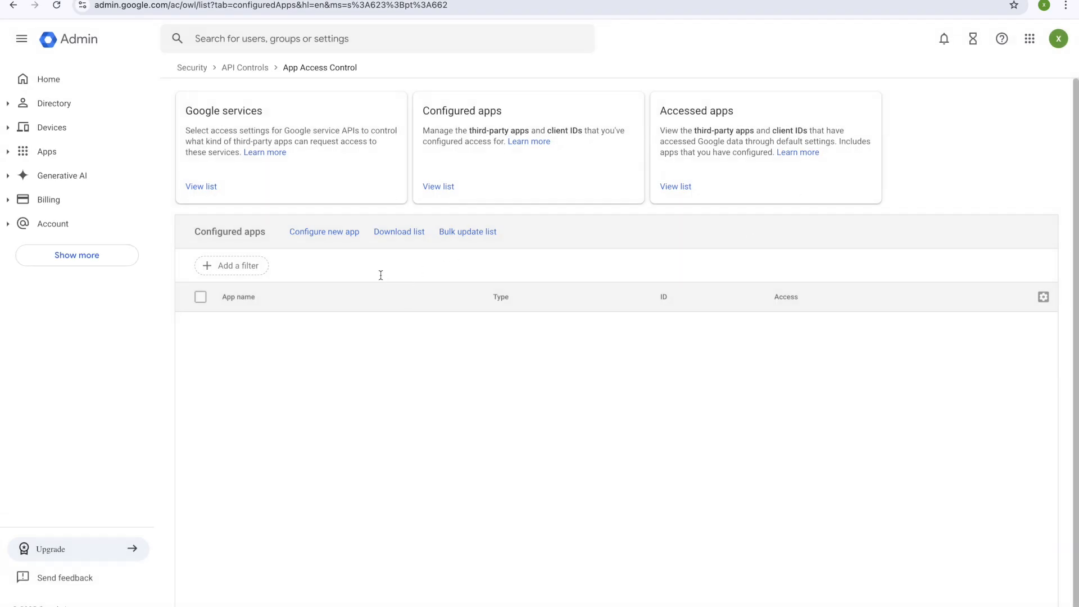
{"action": "left_click", "coordinate": [327, 234]}
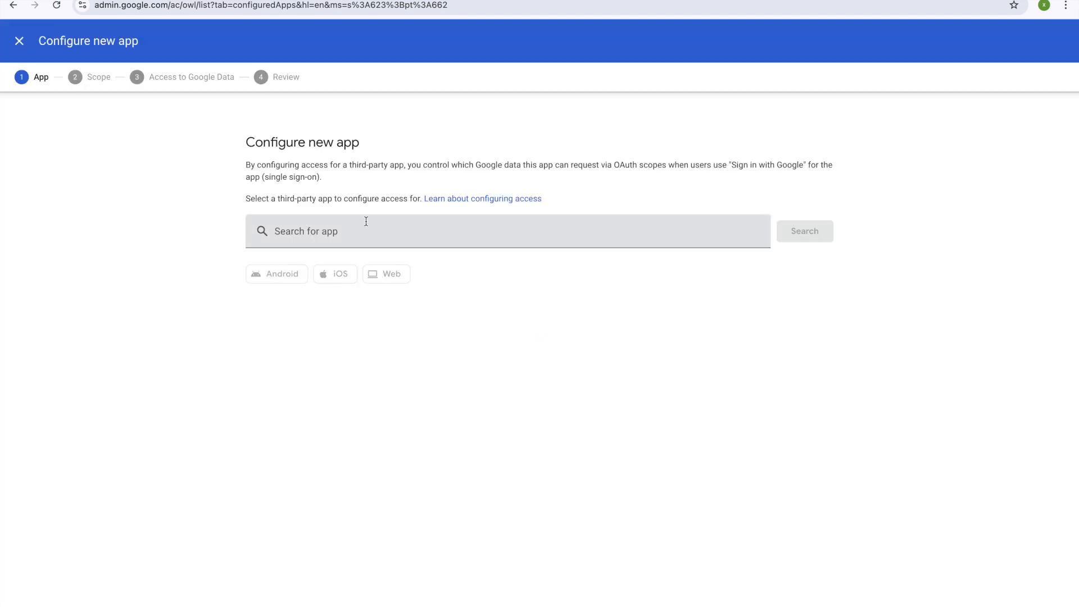
{"action": "key", "text": "ctrl+Tab"}
{"action": "left_click", "coordinate": [448, 402]}
{"action": "key", "text": "ctrl+Tab"}
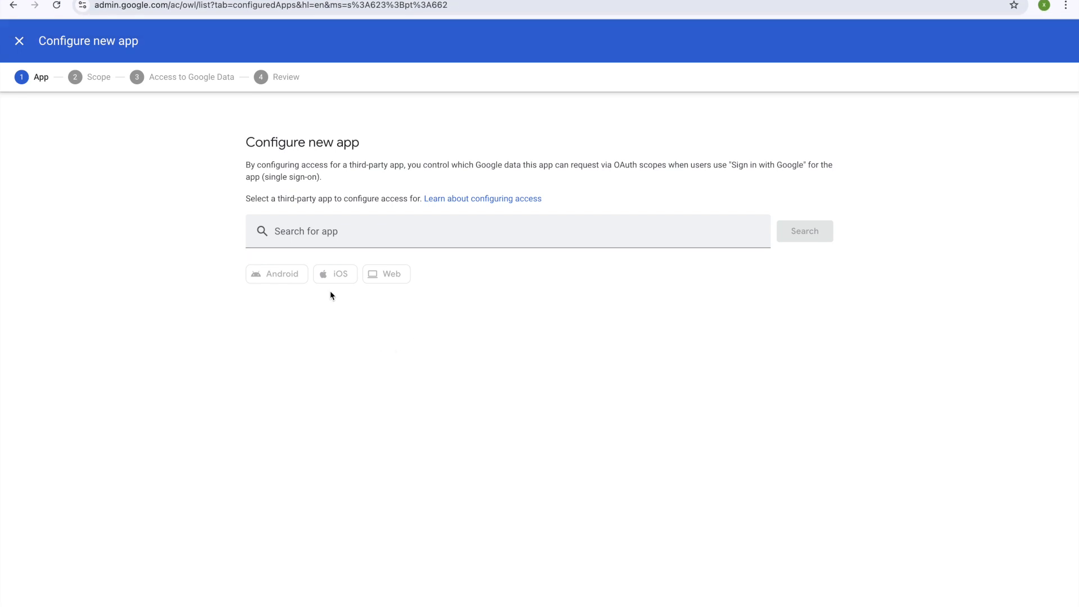
{"action": "right_click", "coordinate": [311, 229]}
{"action": "left_click", "coordinate": [354, 331]}
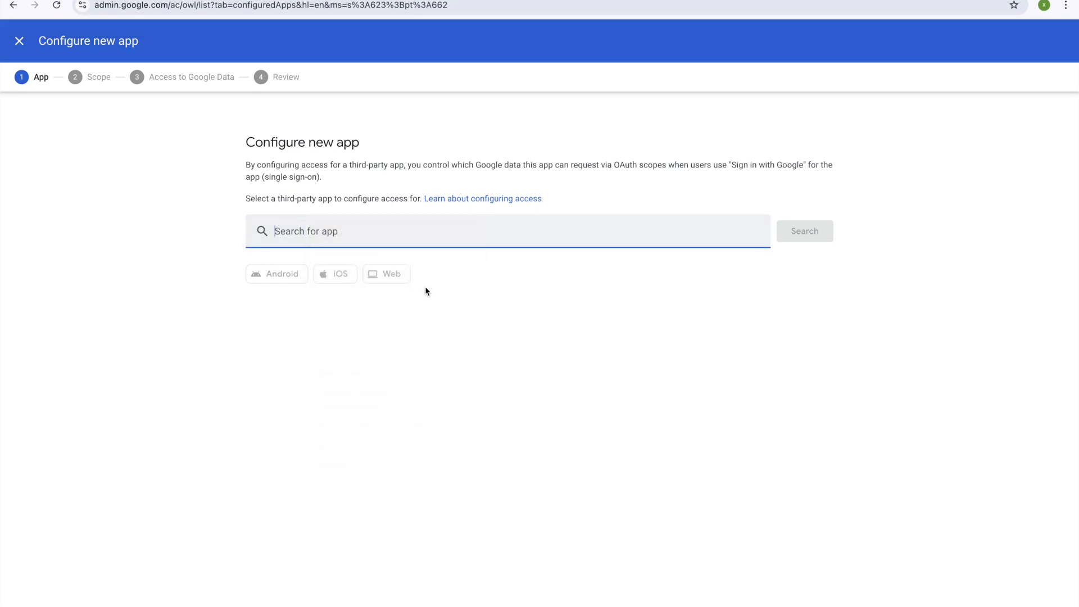
{"action": "left_click", "coordinate": [805, 232]}
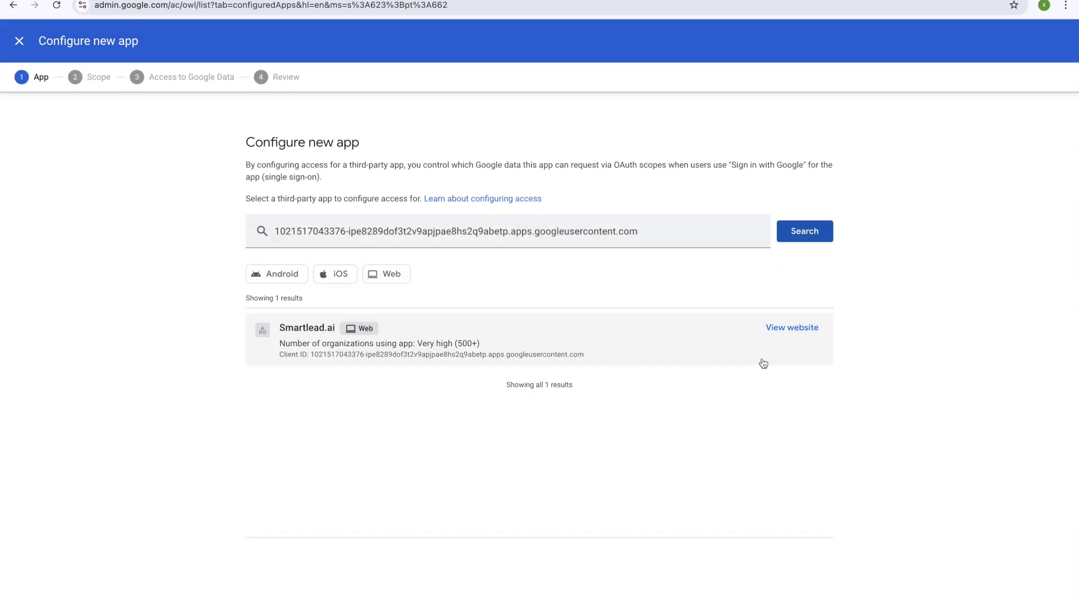
{"action": "left_click", "coordinate": [576, 347]}
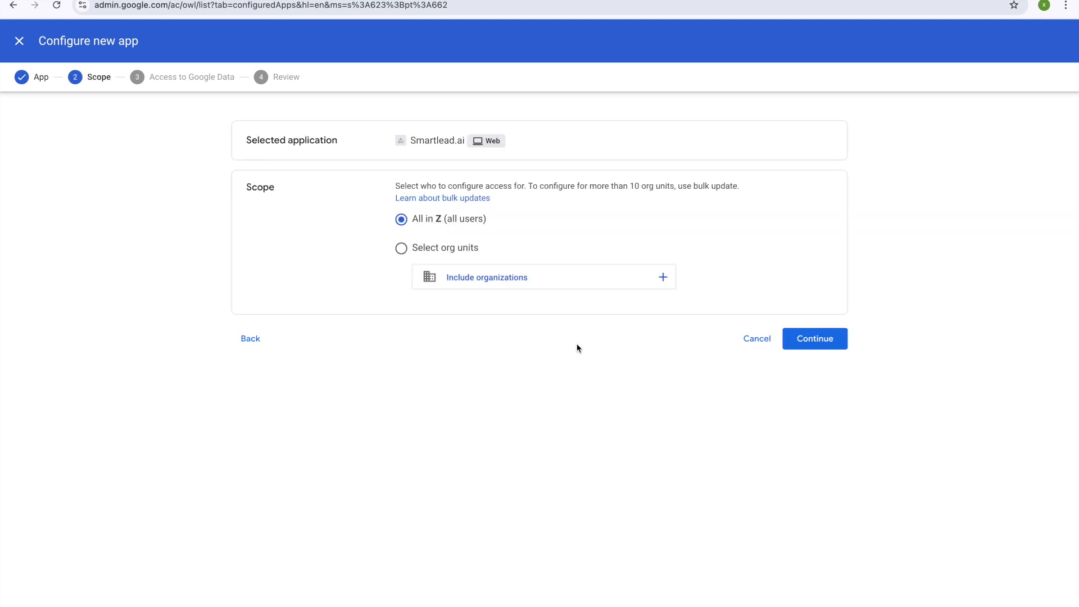
Step: Give Smartlead.ai Trusted access for all users and finish the app configuration
{"action": "left_click", "coordinate": [816, 344]}
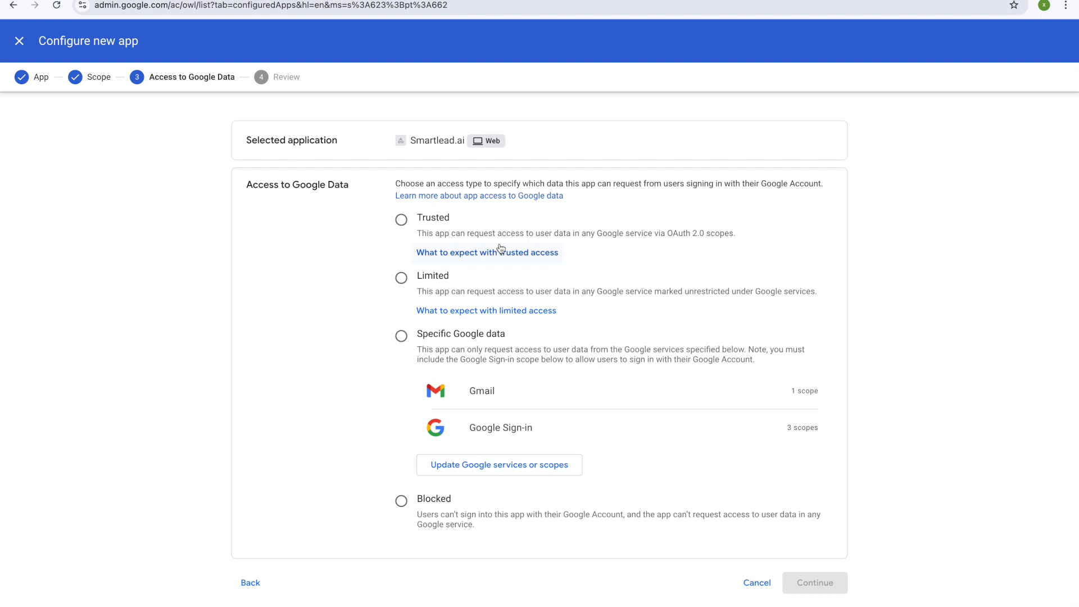
{"action": "left_click", "coordinate": [401, 220]}
{"action": "left_click", "coordinate": [797, 585]}
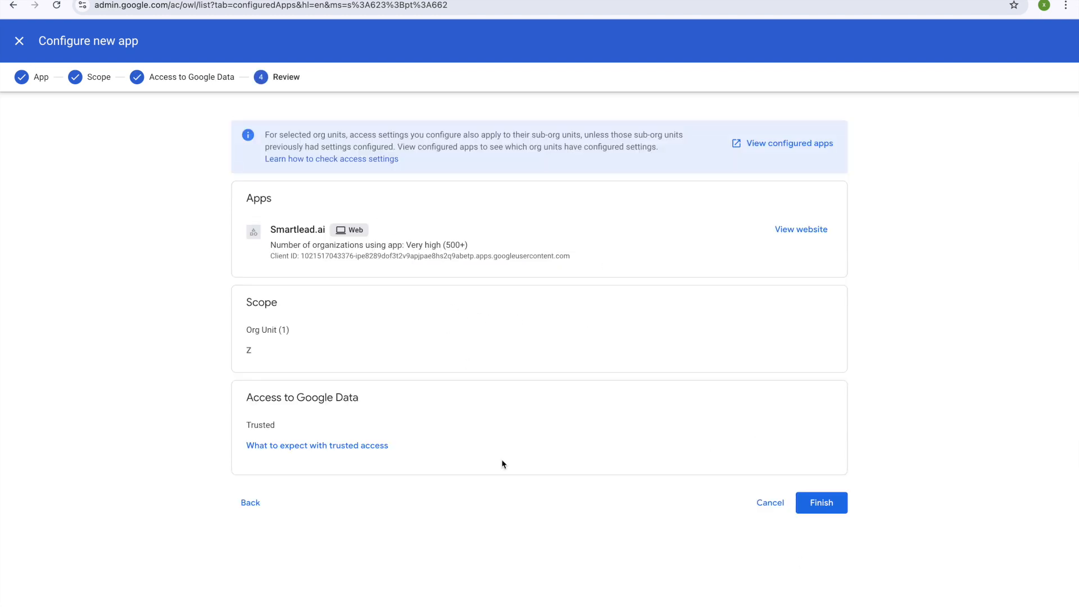
{"action": "left_click", "coordinate": [821, 503]}
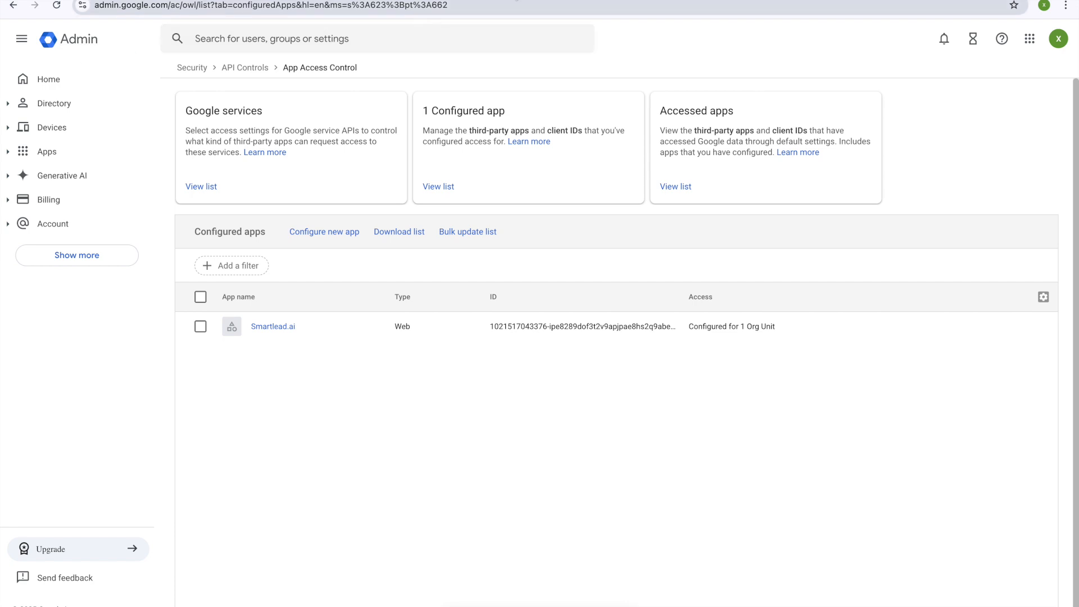
{"action": "key", "text": "ctrl+Tab"}
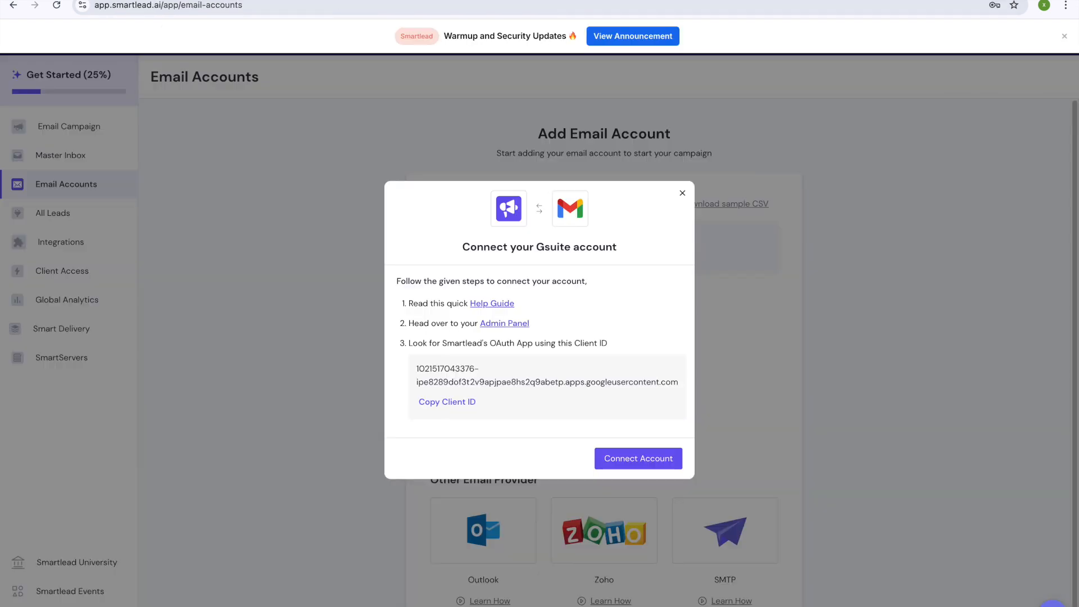
Step: Start connecting a Google Workspace mailbox to Smartlead through one-click Google OAuth sign-in
{"action": "left_click", "coordinate": [634, 459]}
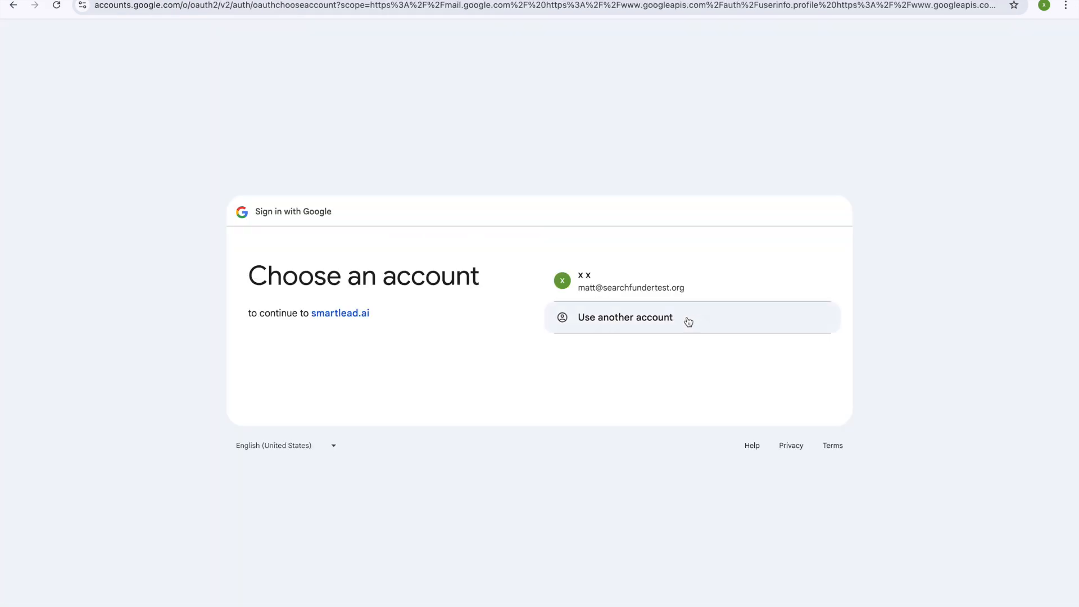
{"action": "left_click", "coordinate": [643, 297]}
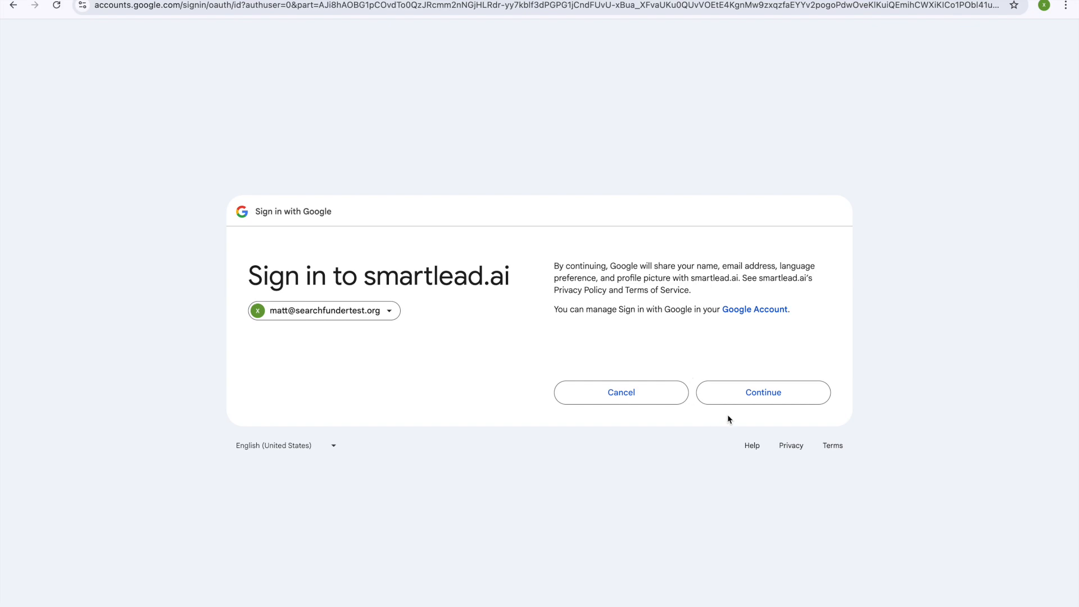
{"action": "left_click", "coordinate": [754, 397]}
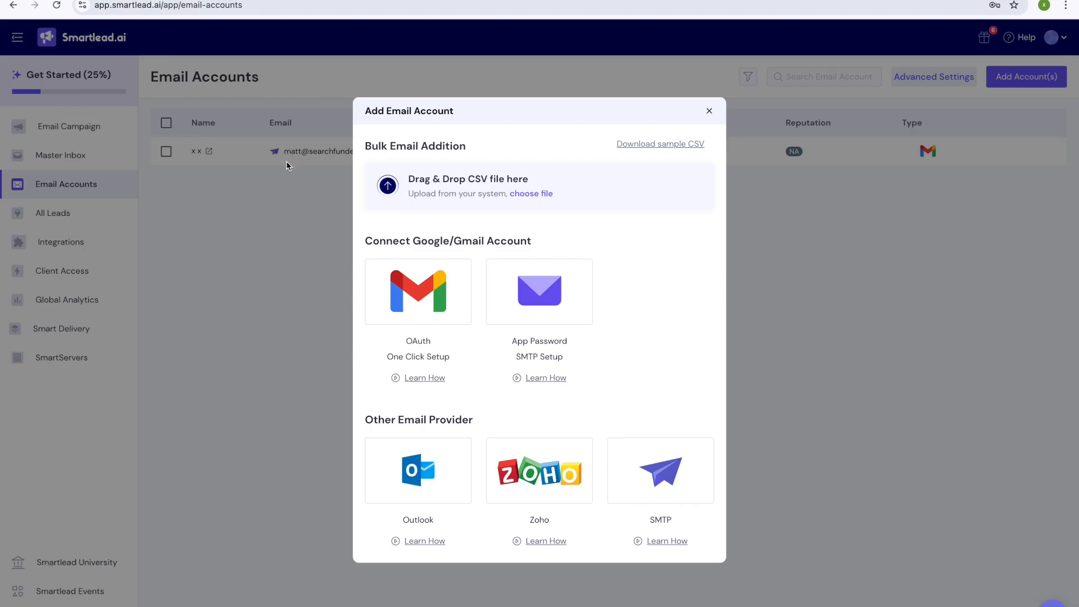
{"action": "left_click", "coordinate": [397, 286]}
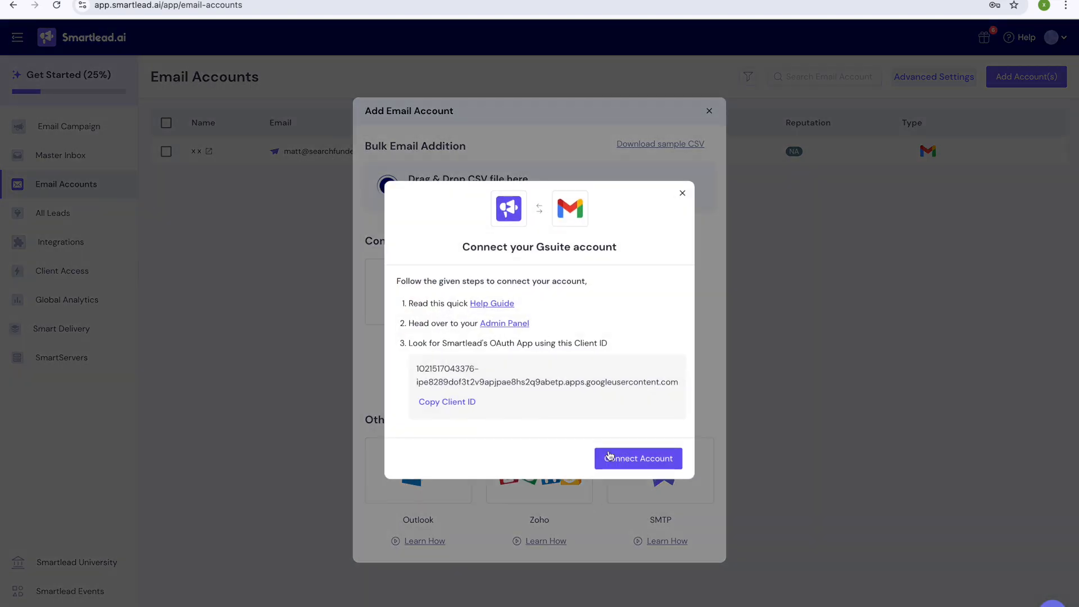
{"action": "left_click", "coordinate": [634, 467]}
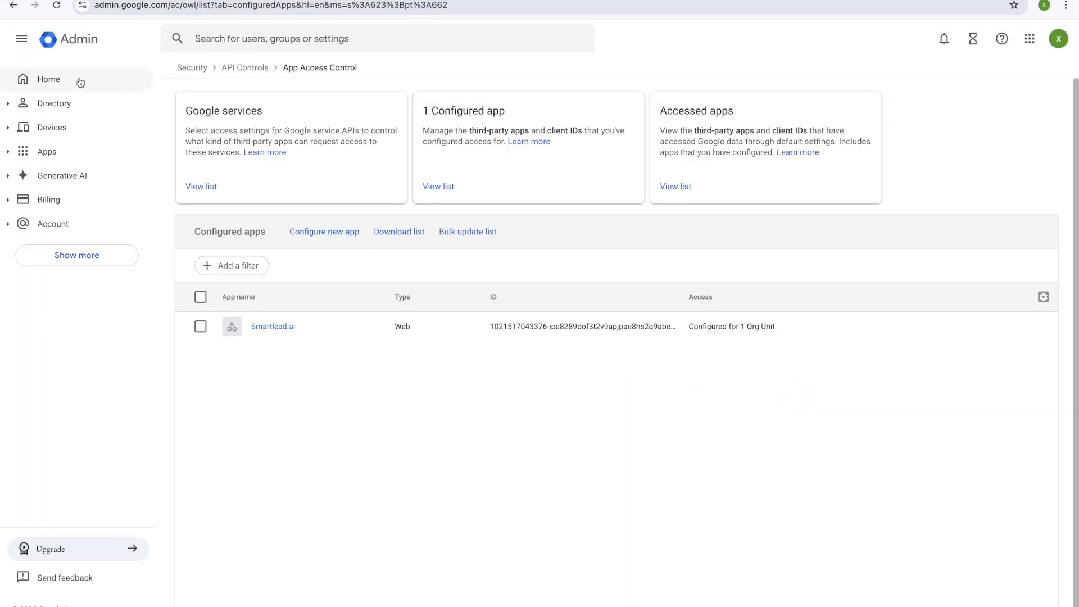
Step: Open the Google Admin console and re-verify with the admin account password
{"action": "left_click", "coordinate": [60, 78]}
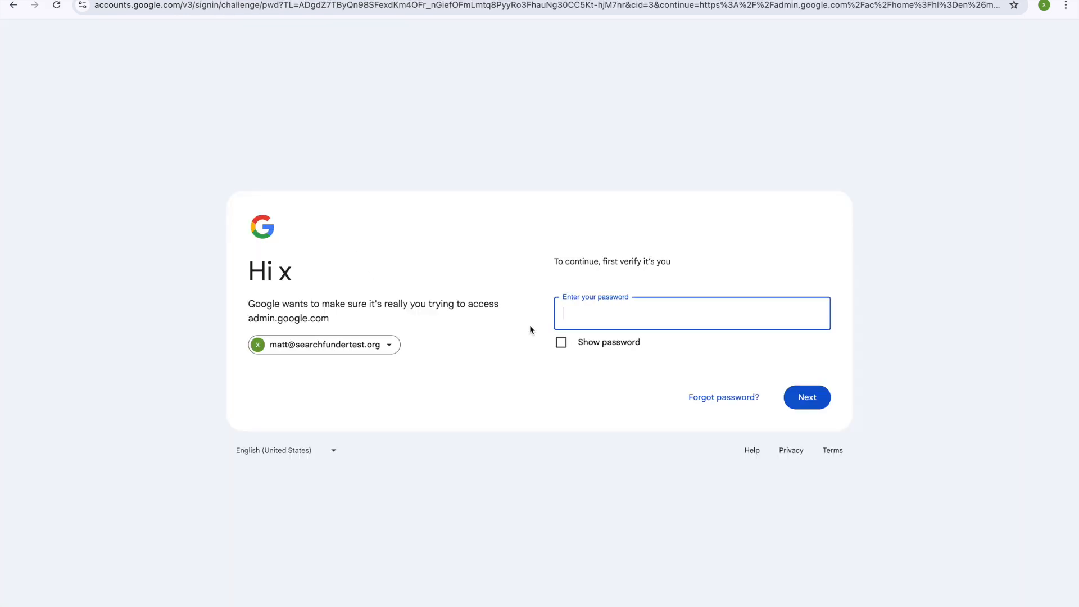
{"action": "type", "text": "••"}
{"action": "left_click", "coordinate": [626, 351]}
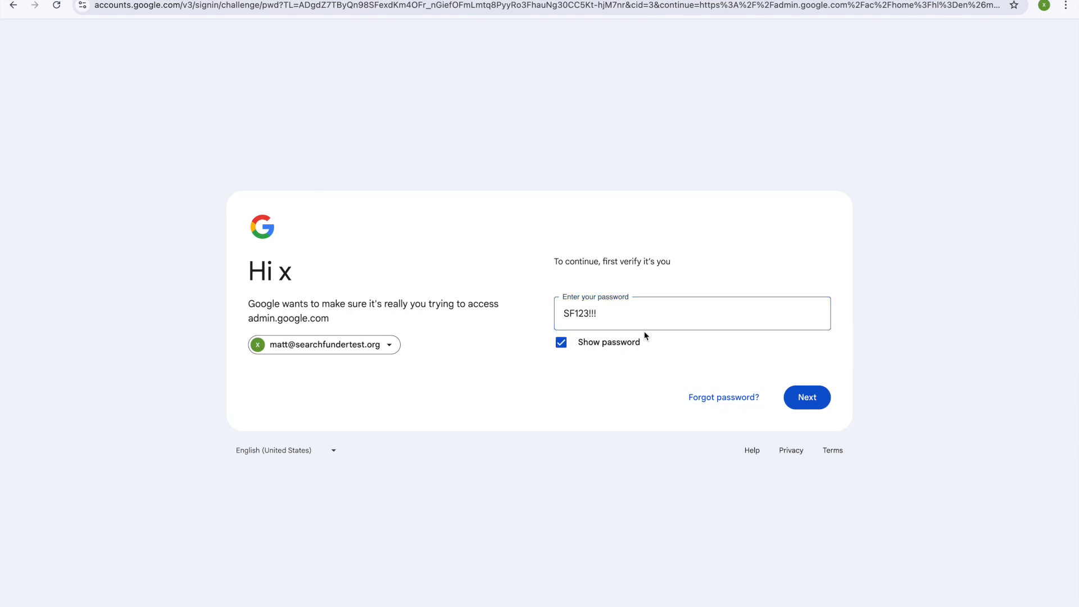
{"action": "left_click", "coordinate": [805, 398]}
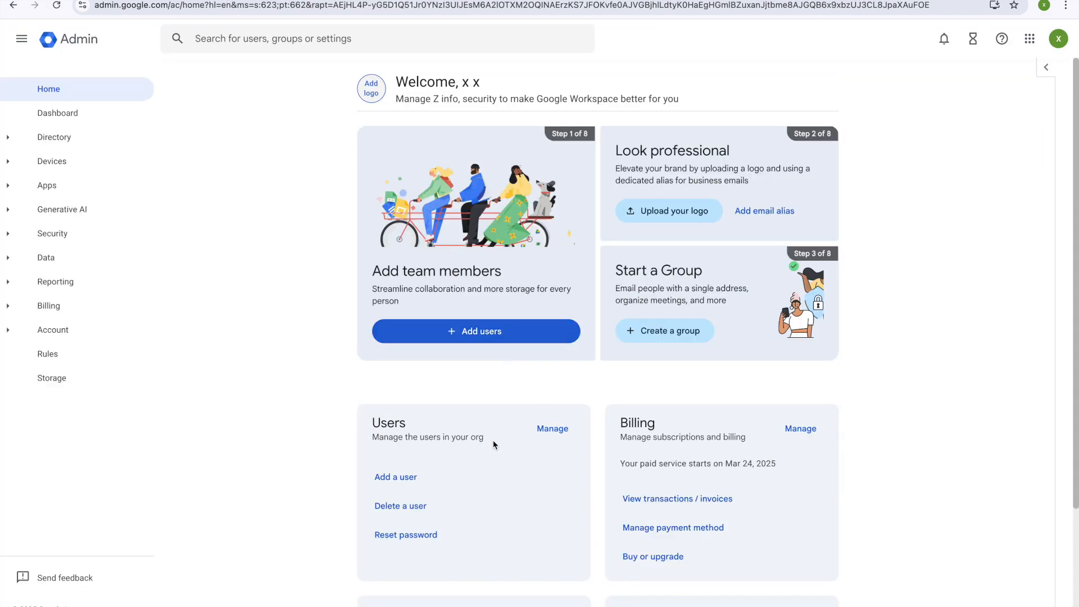
Step: Copy the new searchfundertest.org user's email from their Admin profile into the Smartlead Google sign-in
{"action": "left_click", "coordinate": [553, 429]}
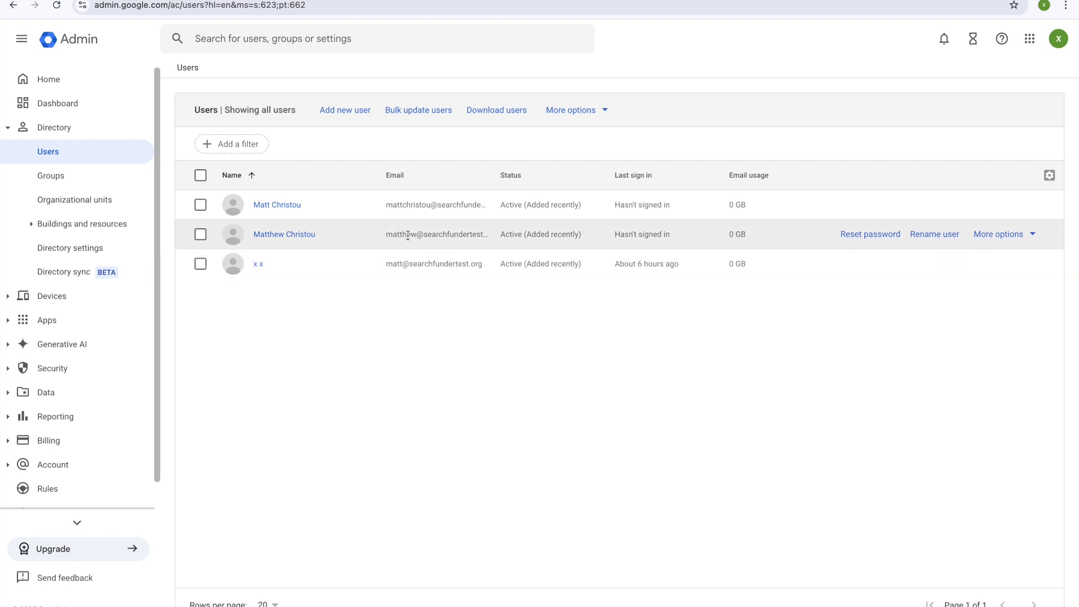
{"action": "left_click", "coordinate": [317, 236]}
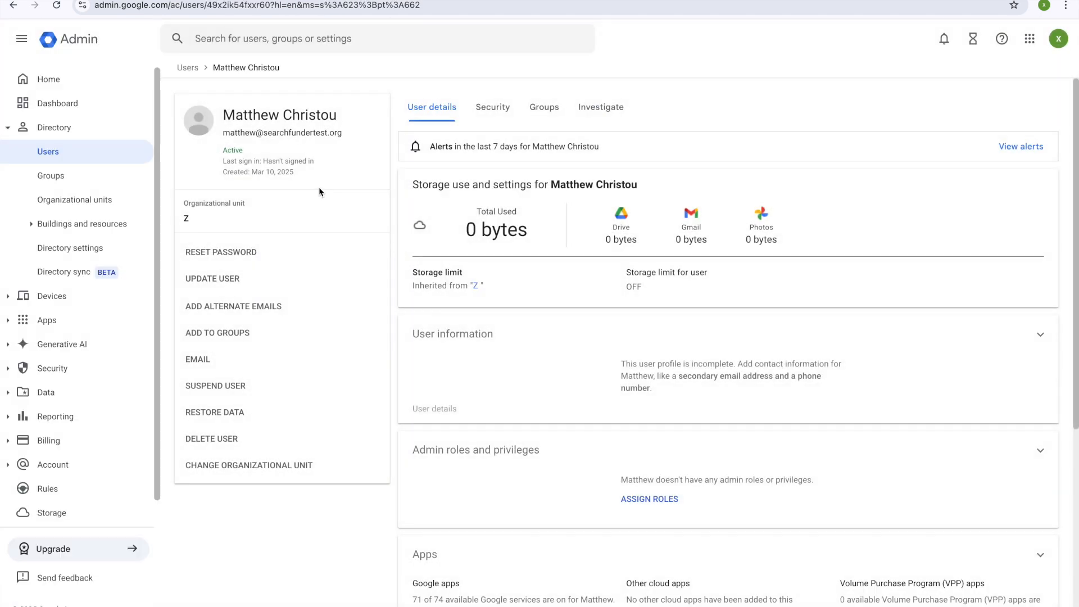
{"action": "left_click_drag", "start_coordinate": [342, 133], "coordinate": [223, 135]}
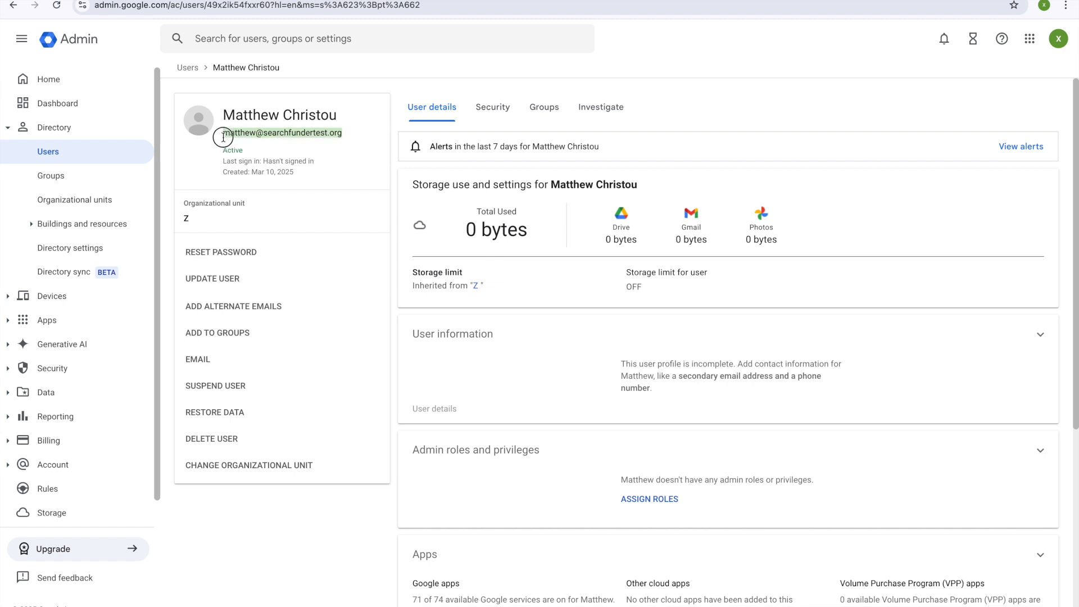
{"action": "right_click", "coordinate": [301, 126]}
{"action": "left_click", "coordinate": [349, 160]}
{"action": "left_click", "coordinate": [528, 1]}
{"action": "right_click", "coordinate": [608, 282]}
{"action": "left_click", "coordinate": [722, 394]}
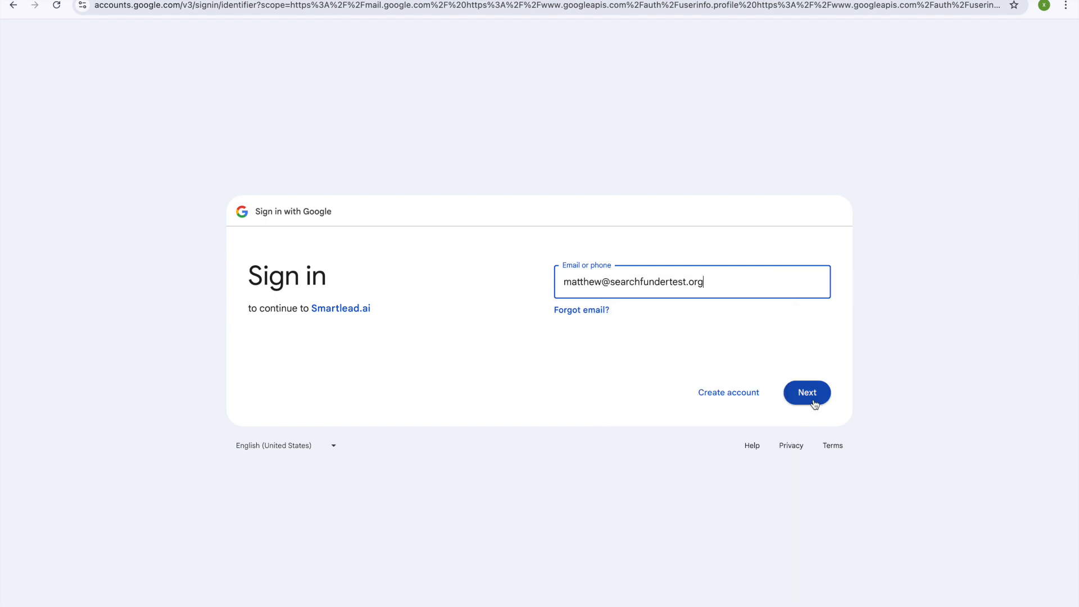
Step: Sign in to Google as the new user with their password
{"action": "left_click", "coordinate": [812, 395]}
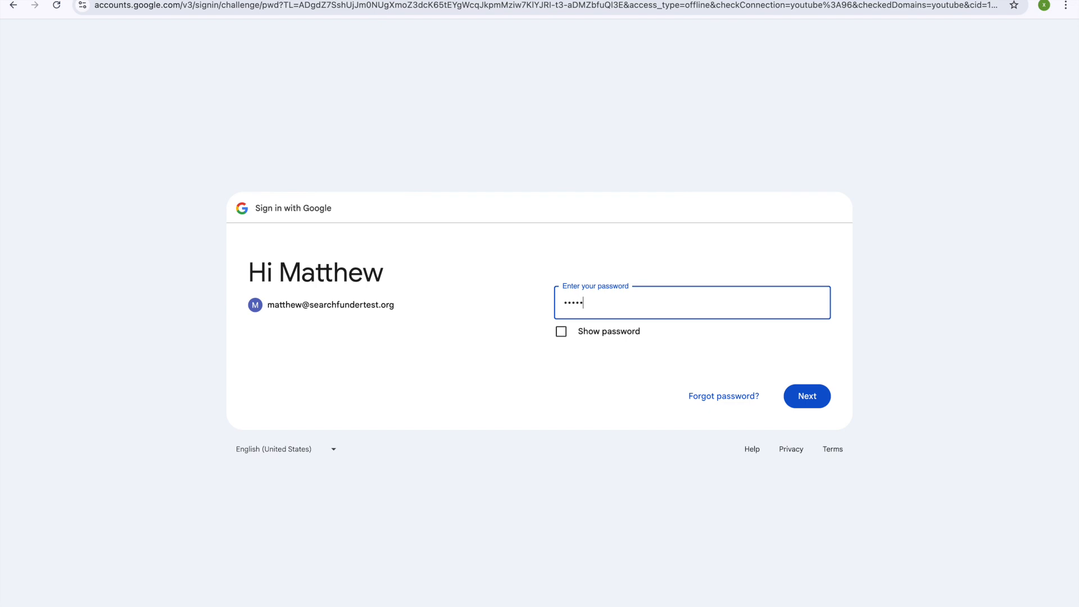
{"action": "left_click", "coordinate": [621, 335]}
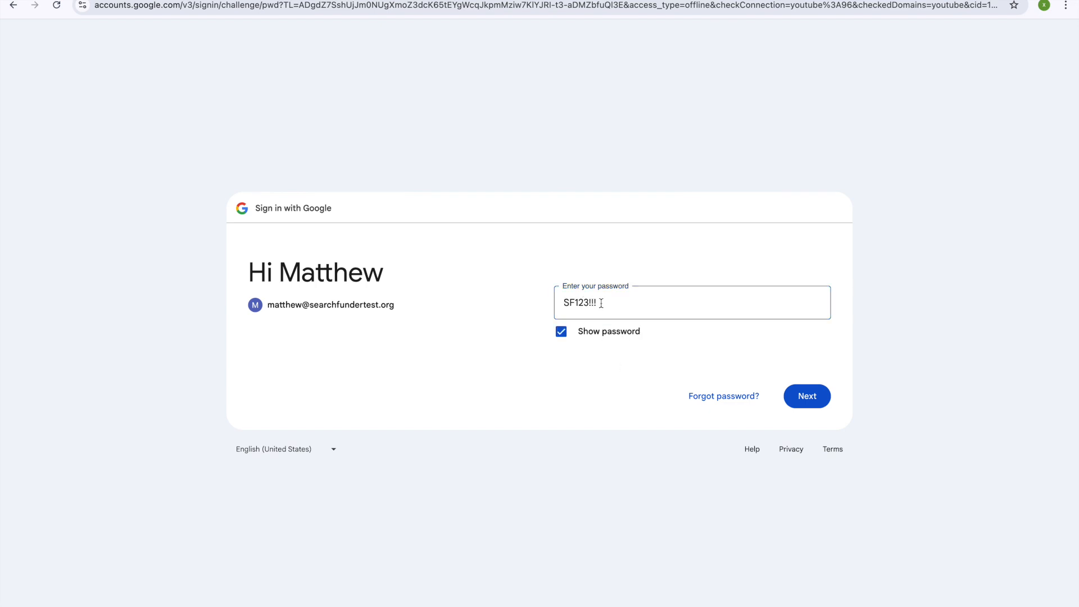
{"action": "left_click", "coordinate": [820, 404]}
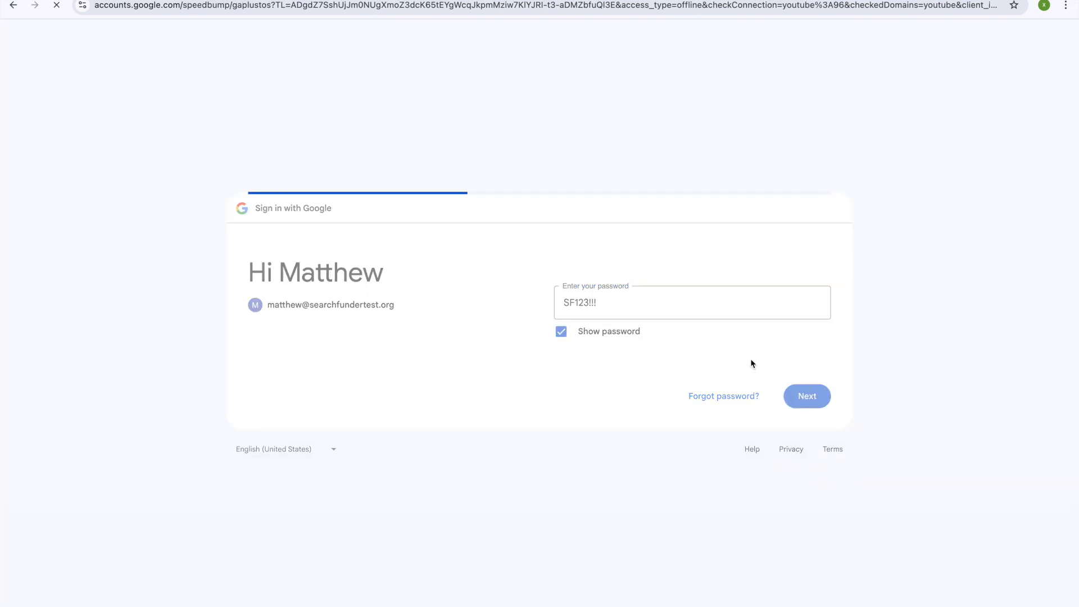
Step: Accept the new-account notice, skip the browser profile, and allow Smartlead access to the mailbox
{"action": "left_click", "coordinate": [600, 357]}
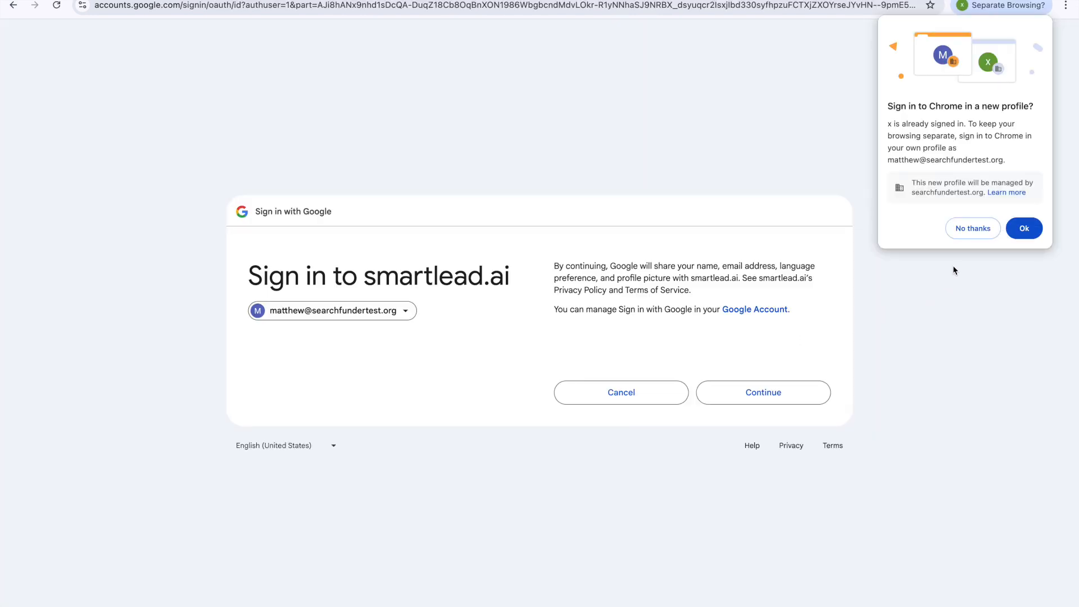
{"action": "left_click", "coordinate": [971, 230]}
{"action": "left_click", "coordinate": [768, 393]}
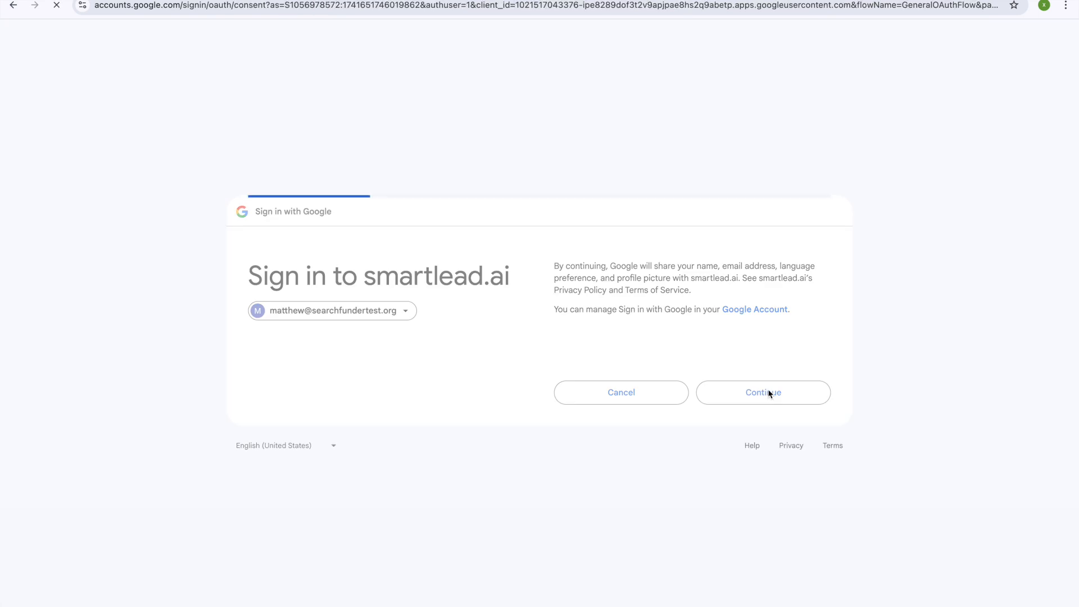
{"action": "left_click", "coordinate": [759, 456]}
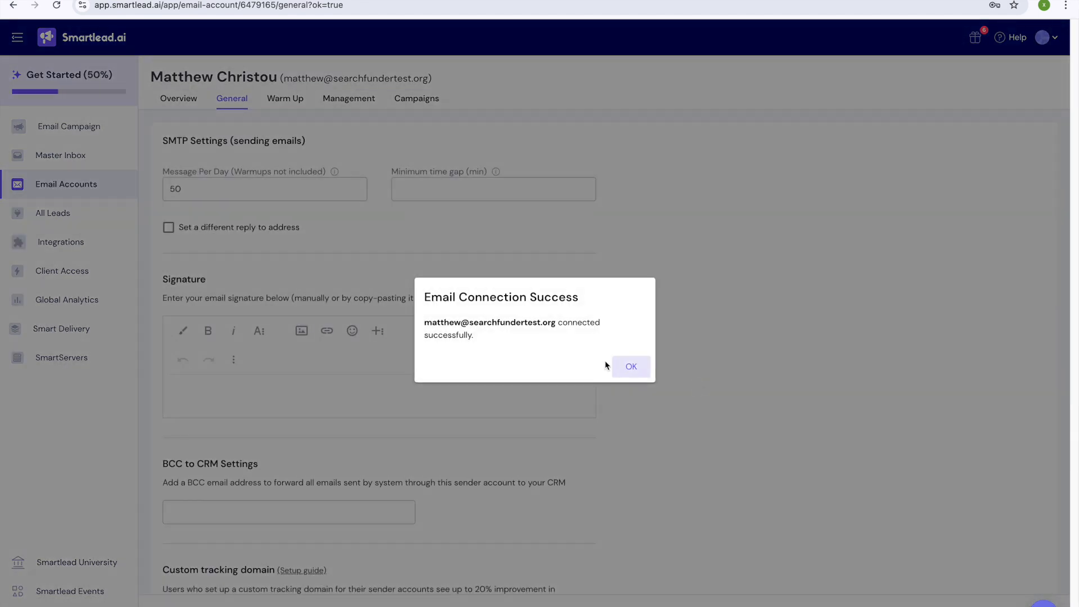
{"action": "left_click", "coordinate": [626, 367]}
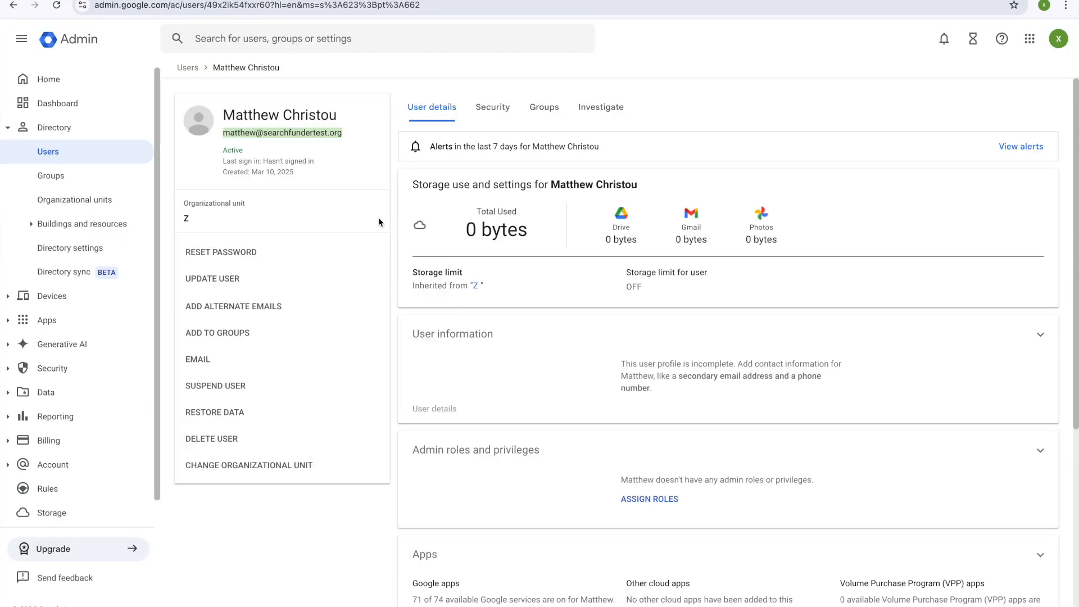
Step: Review the new mailbox's Overview and General settings, then select both mailboxes in Email Accounts
{"action": "left_click", "coordinate": [188, 67]}
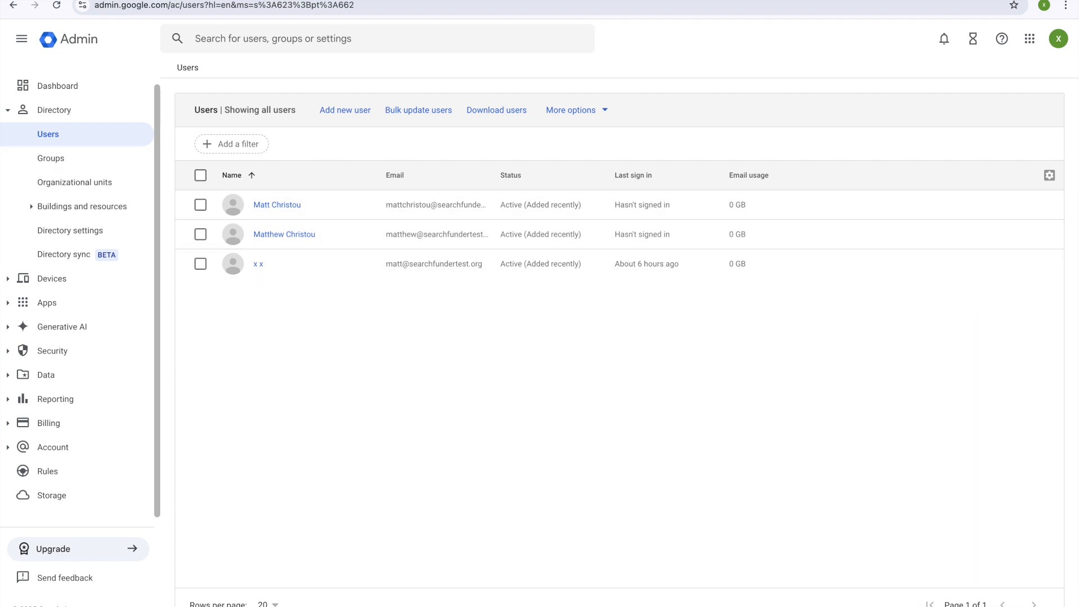
{"action": "key", "text": "ctrl+Tab"}
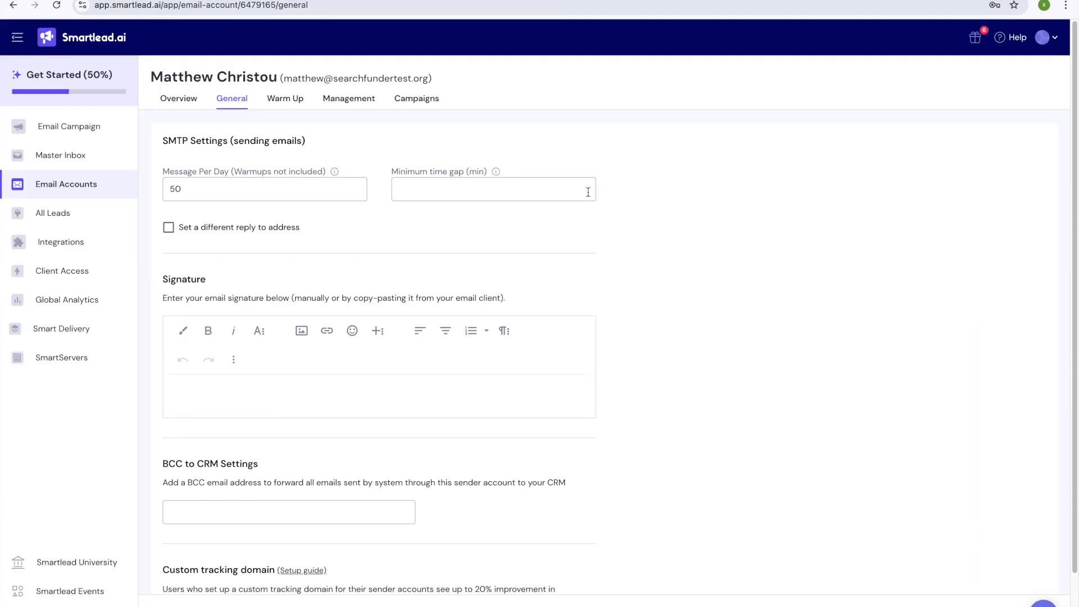
{"action": "left_click", "coordinate": [179, 99]}
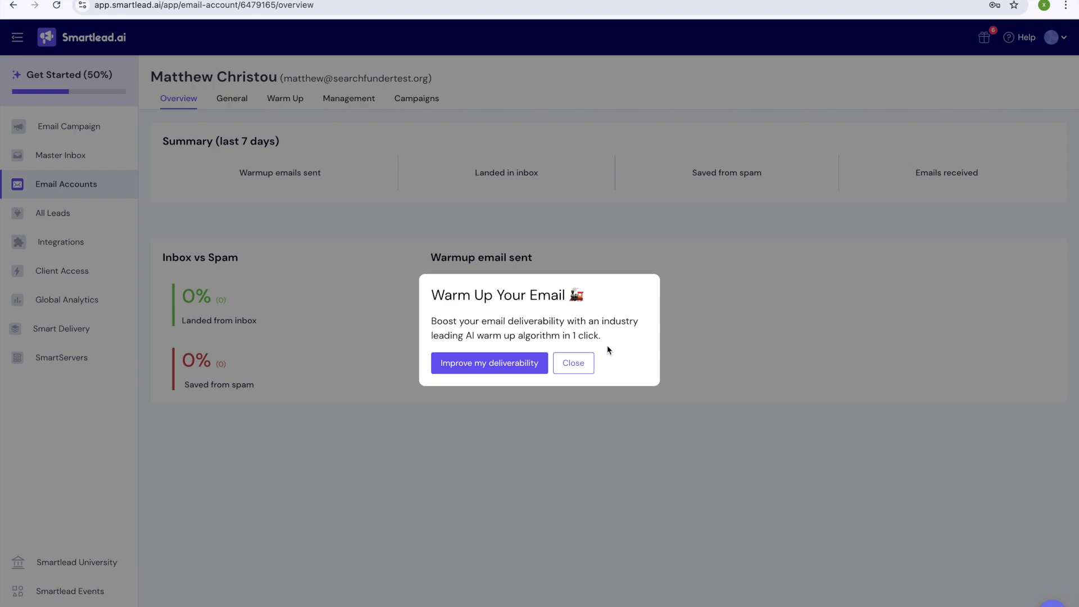
{"action": "left_click", "coordinate": [573, 363]}
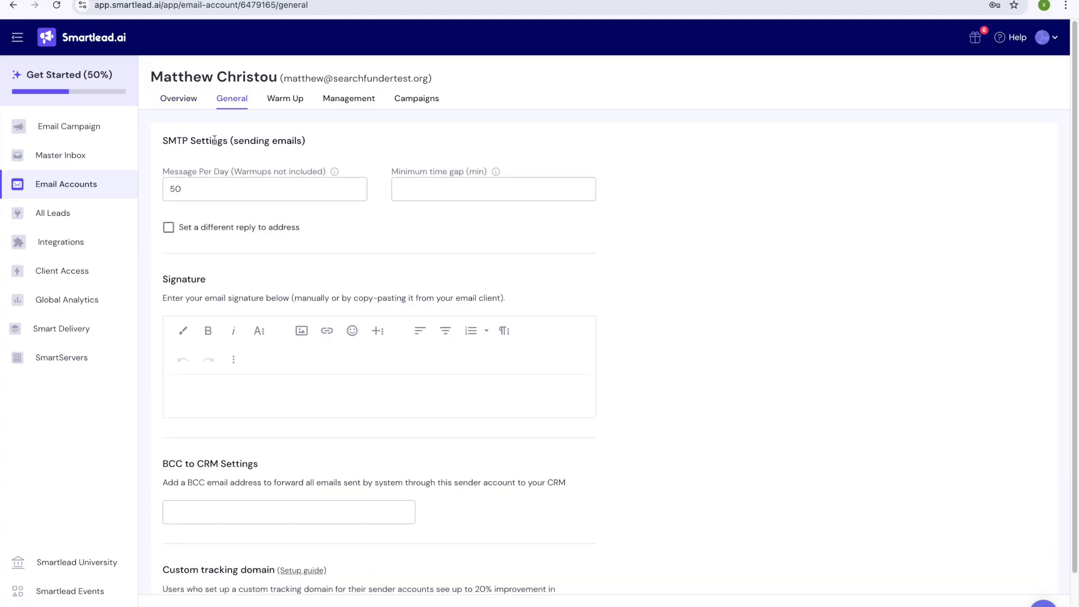
{"action": "left_click", "coordinate": [202, 193]}
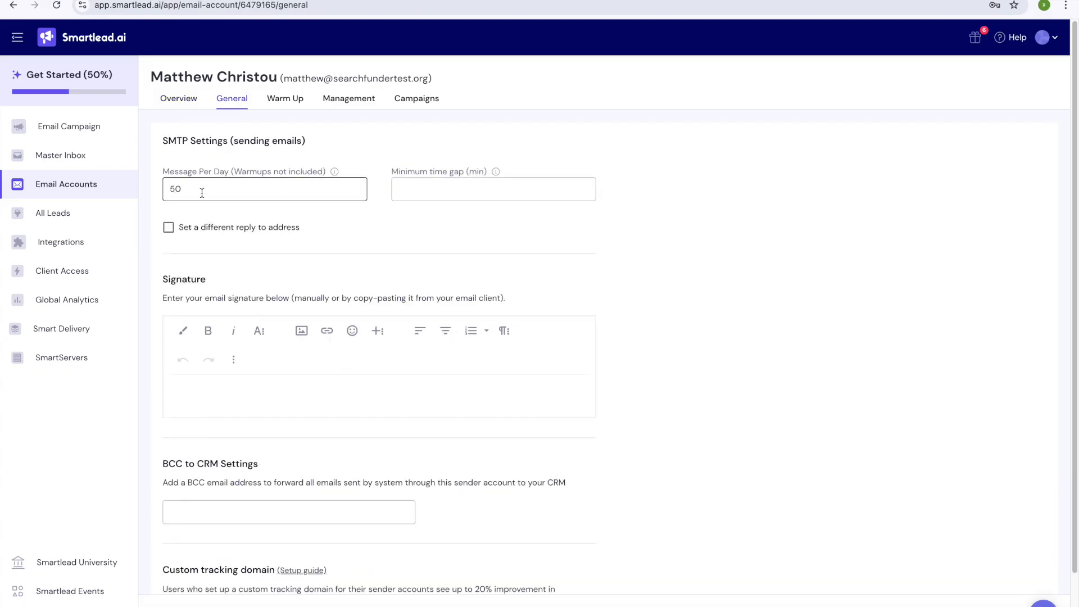
{"action": "left_click", "coordinate": [95, 184]}
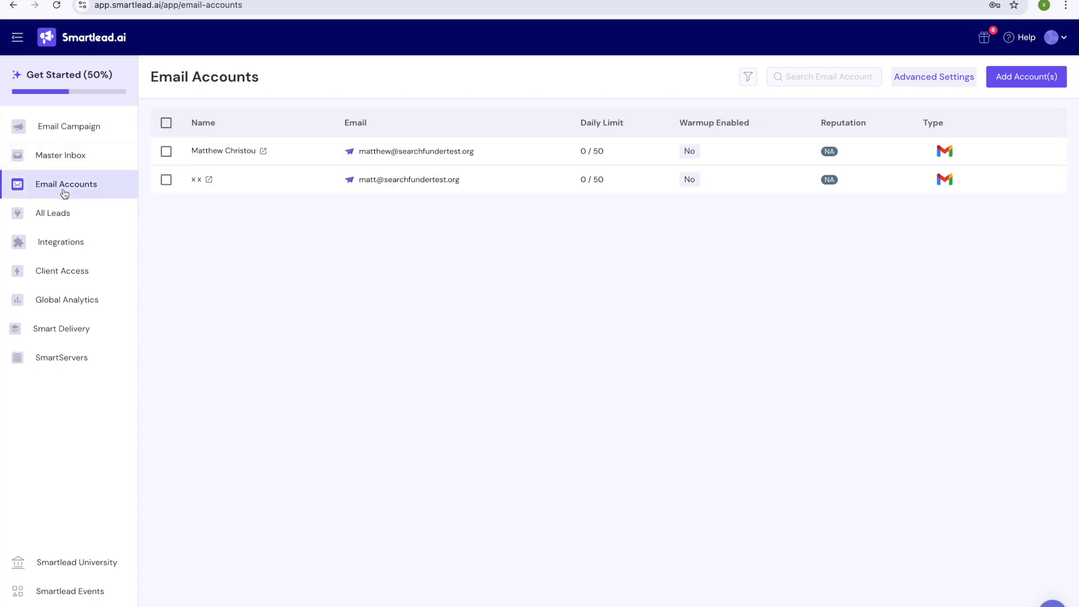
{"action": "left_click", "coordinate": [166, 123]}
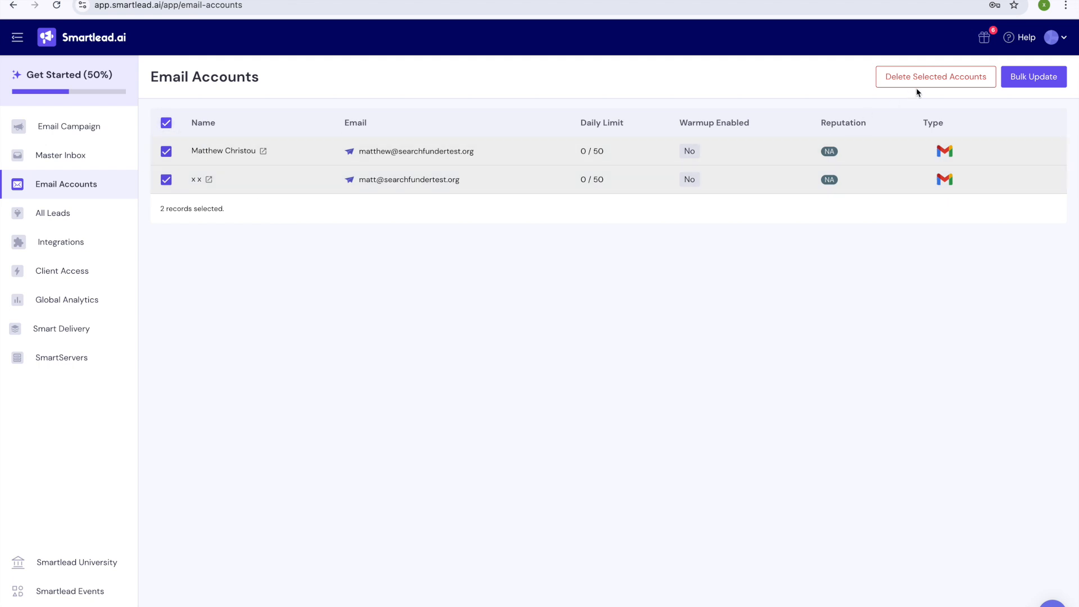
Step: Bulk-update both mailboxes to 20 messages per day with a 15-minute minimum gap
{"action": "left_click", "coordinate": [1023, 88]}
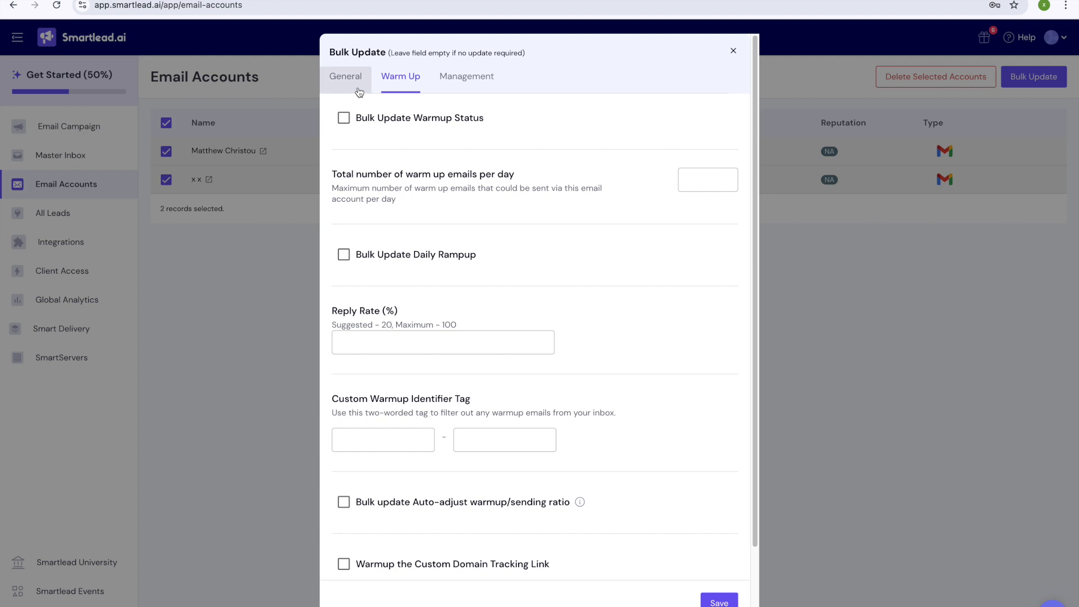
{"action": "left_click", "coordinate": [346, 123]}
{"action": "left_click", "coordinate": [628, 210]}
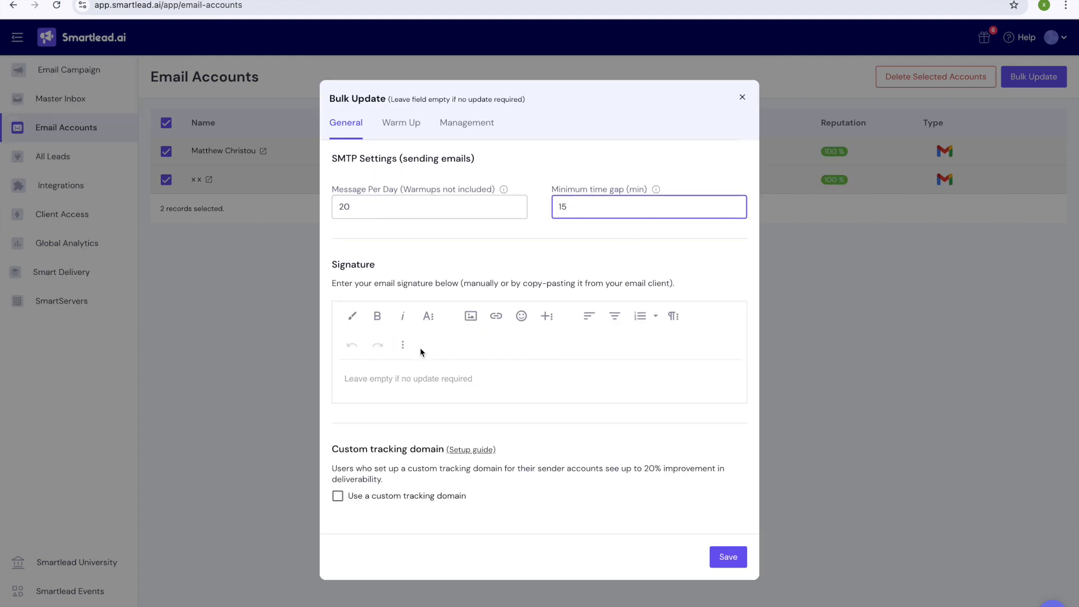
{"action": "left_click", "coordinate": [368, 380]}
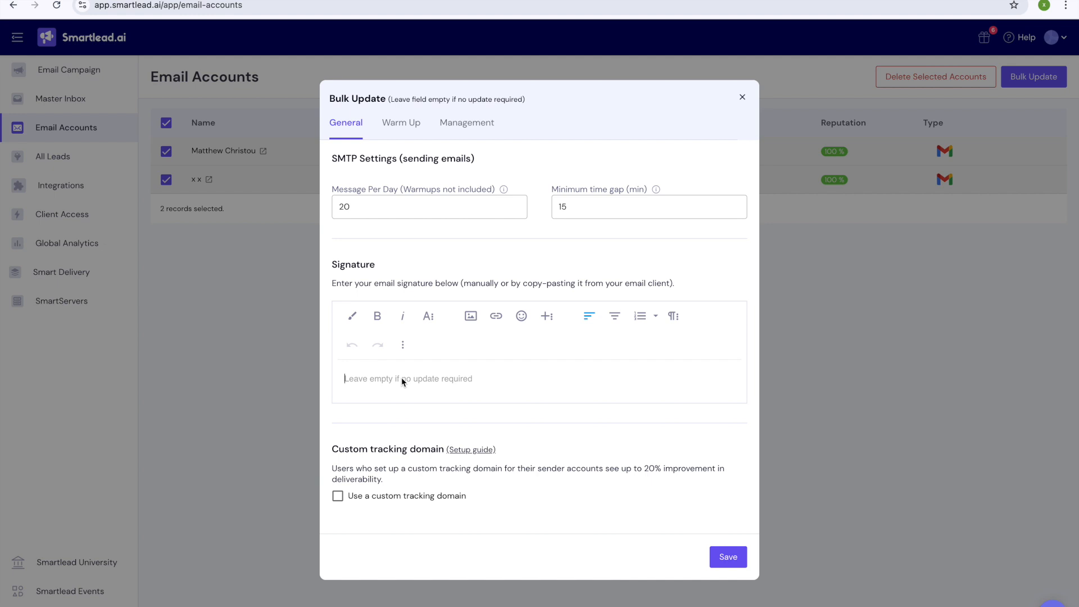
Step: Type a four-line signature: the owner's name with title Owner, Big League Clean LLC, phone, address
{"action": "type", "text": "Matthew Christou, Owner"}
{"action": "key", "text": "Return"}
{"action": "type", "text": "Big League "}
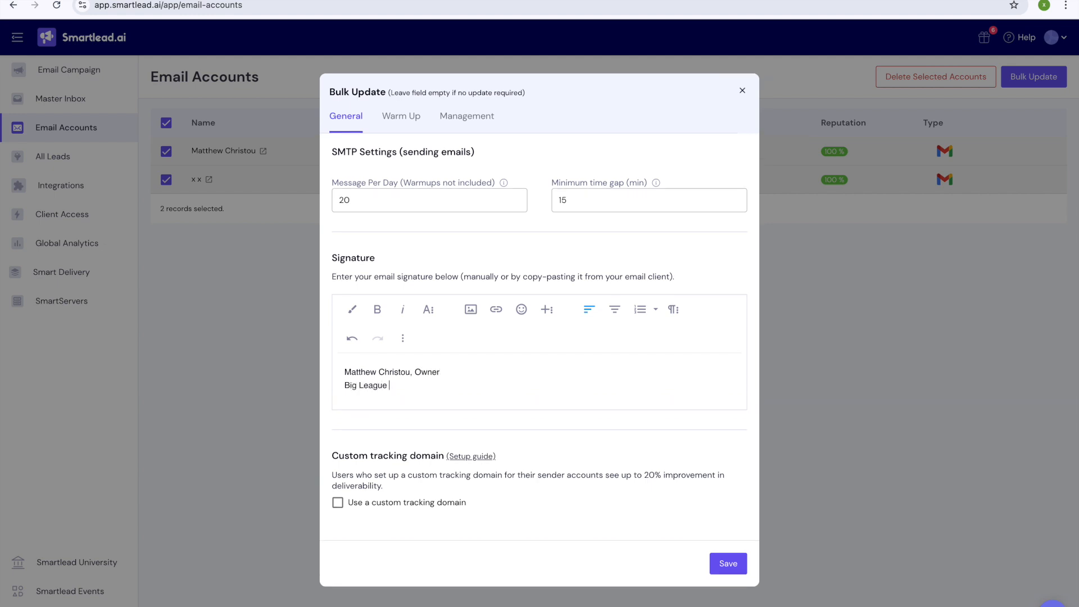
{"action": "type", "text": "Clean LLC"}
{"action": "key", "text": "Return"}
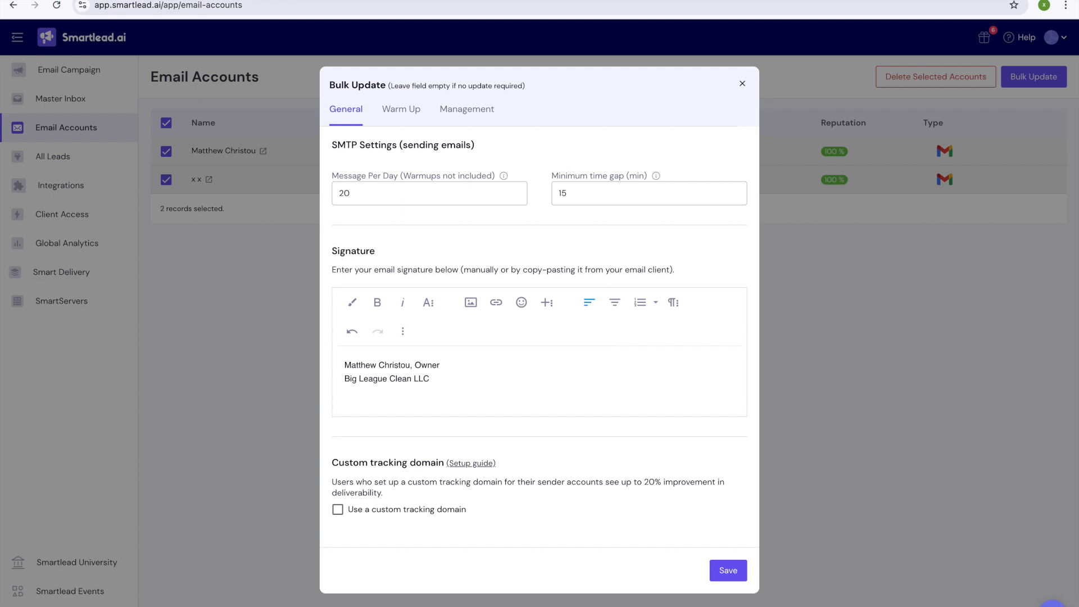
{"action": "key", "text": "Return"}
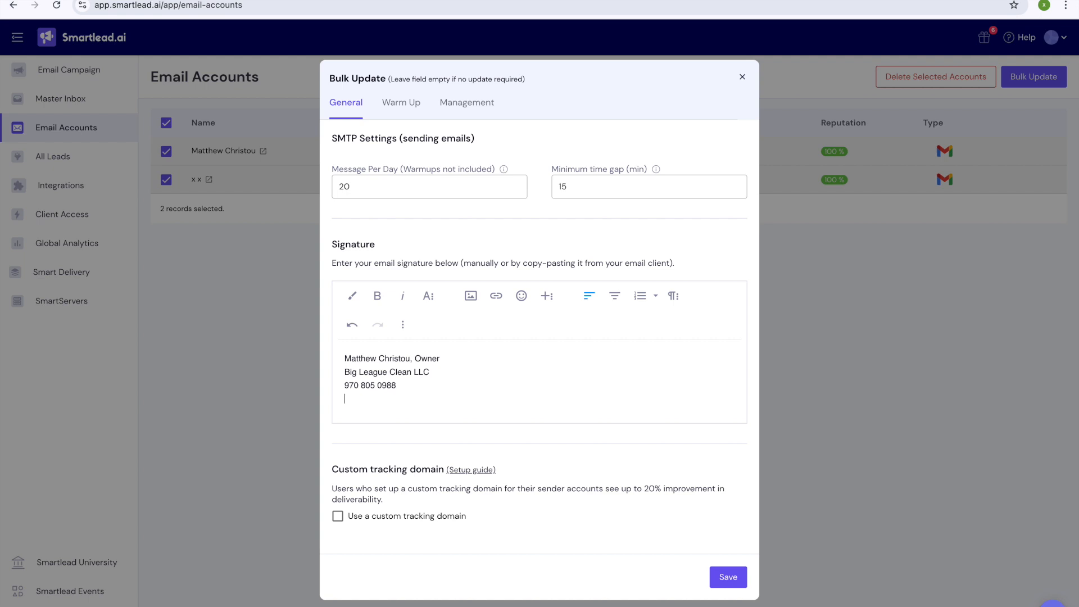
{"action": "type", "text": "123 X street, Denver, Colorado, 80202"}
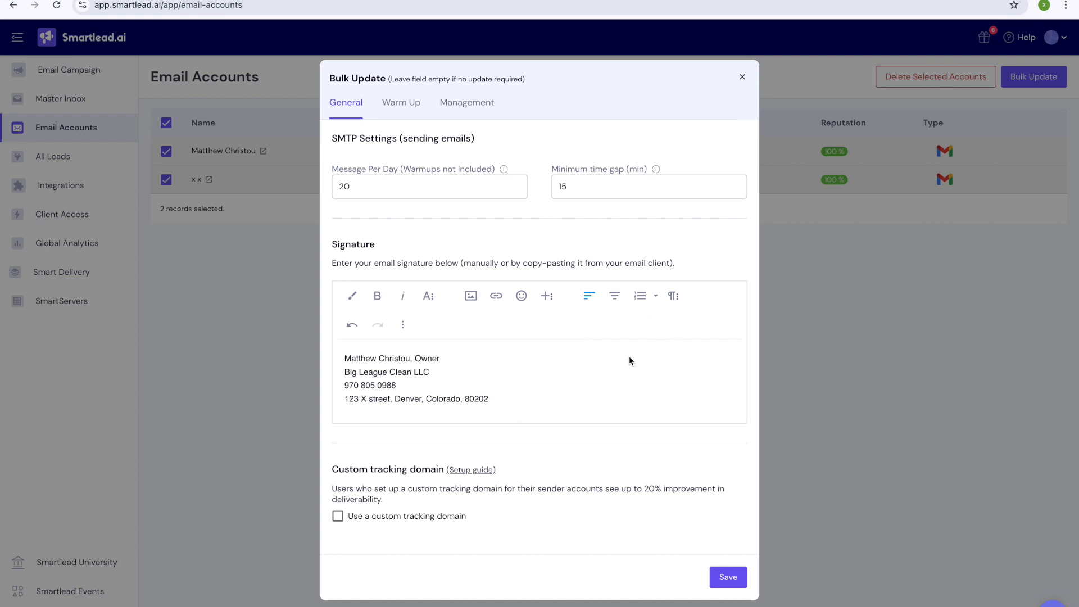
Step: Make 'Owner' bold and the company name italic in the signature
{"action": "left_click", "coordinate": [438, 371]}
{"action": "left_click_drag", "start_coordinate": [440, 359], "coordinate": [347, 381]}
{"action": "key", "text": "ctrl+b"}
{"action": "key", "text": "ctrl+i"}
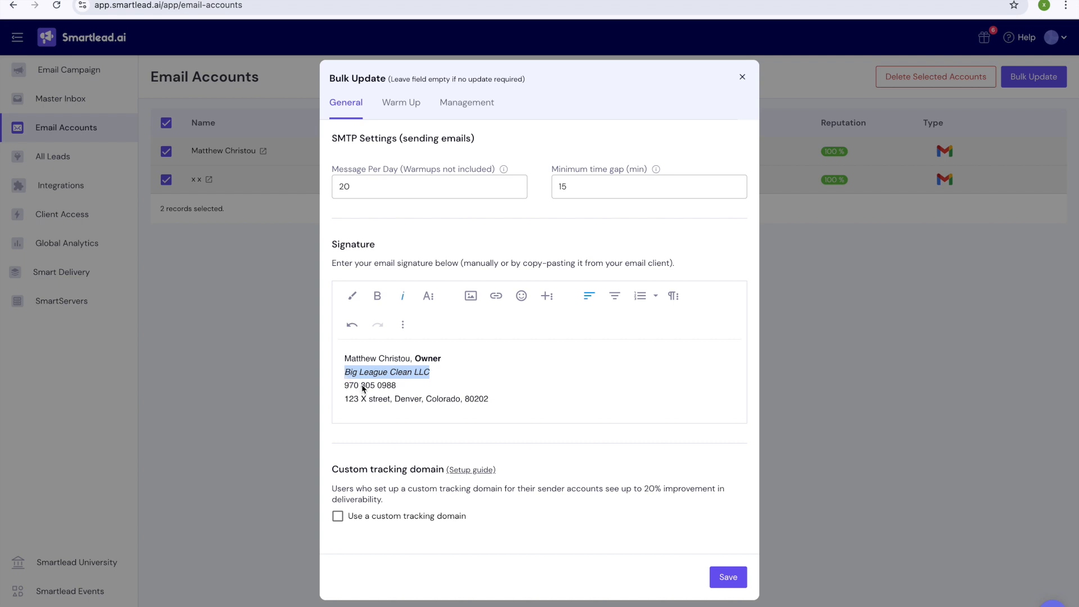
{"action": "left_click", "coordinate": [424, 400]}
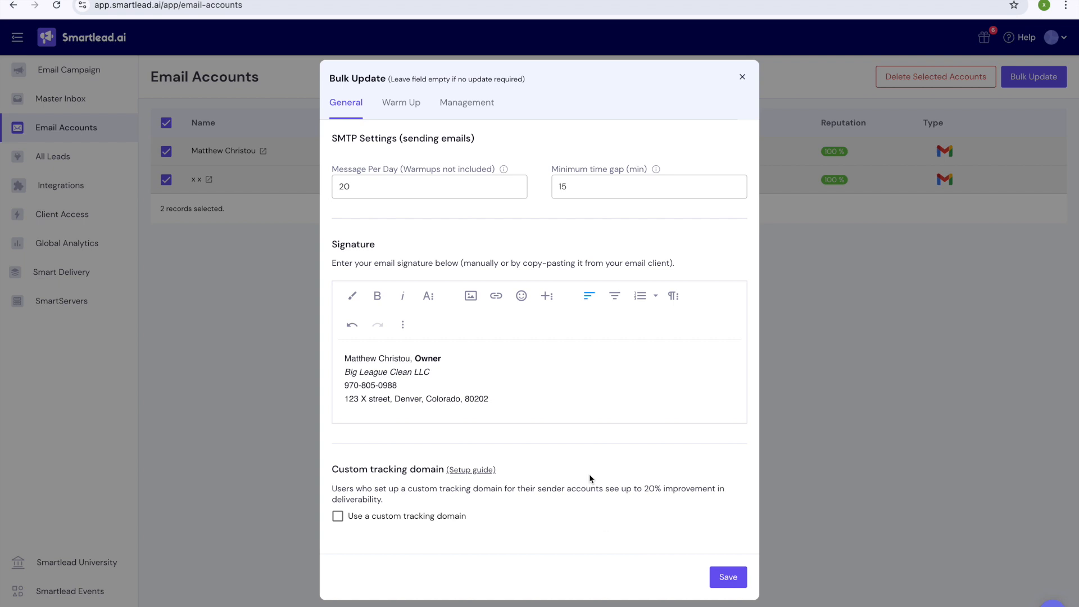
{"action": "left_click", "coordinate": [415, 103]}
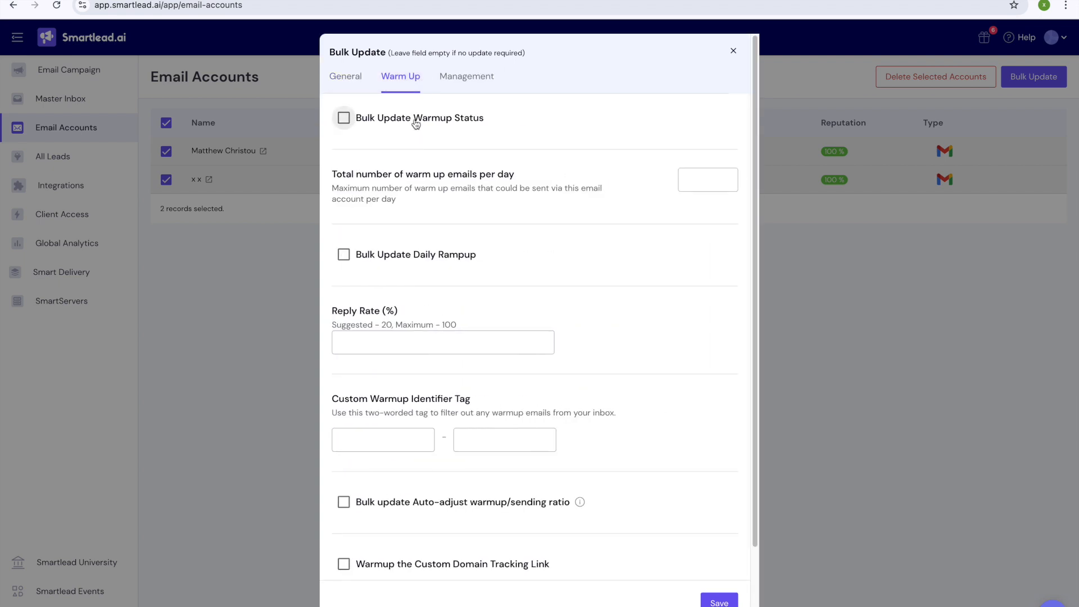
Step: Turn on warmup status at 20 warm-up emails per day with daily rampup enabled
{"action": "left_click", "coordinate": [415, 125]}
{"action": "left_click", "coordinate": [698, 207]}
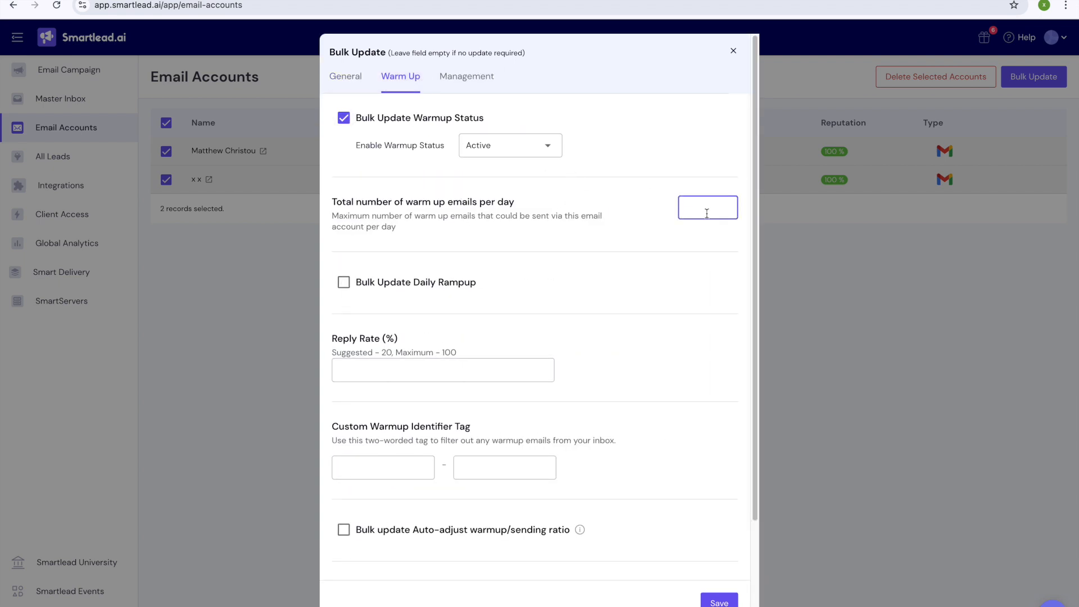
{"action": "type", "text": "4"}
{"action": "key", "text": "BackSpace"}
{"action": "type", "text": "20"}
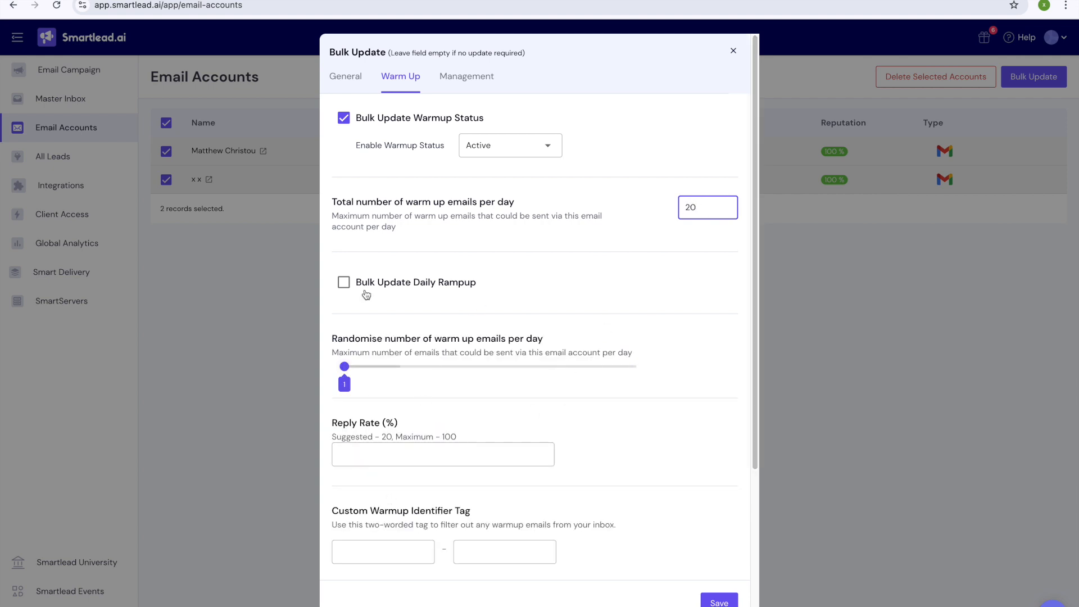
{"action": "left_click", "coordinate": [400, 287]}
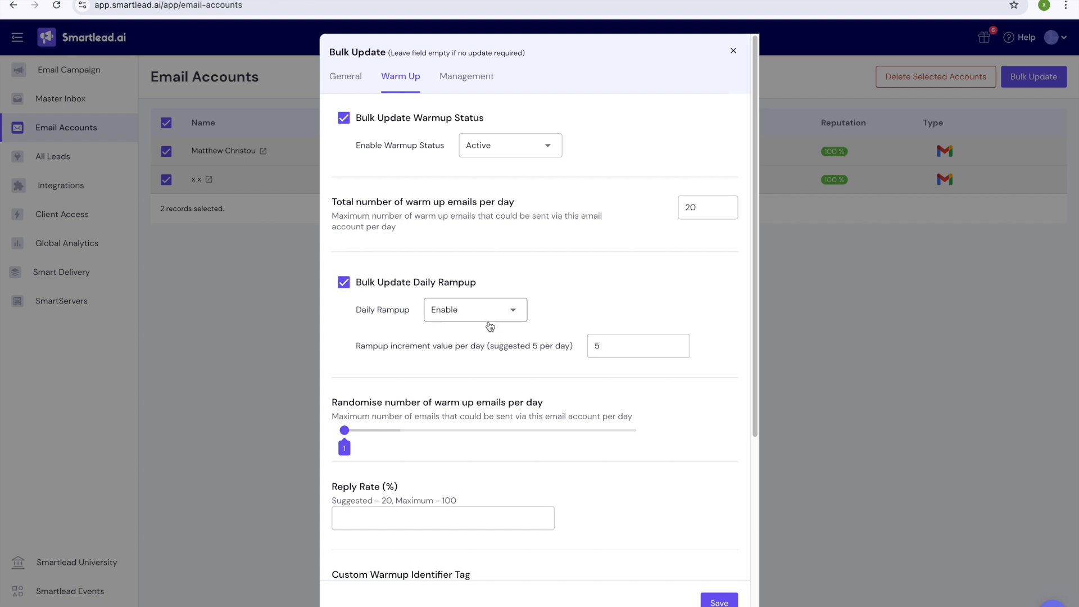
Step: Set the warmup randomise range to 15–20 and the reply rate to 35%
{"action": "scroll", "coordinate": [488, 322], "scroll_direction": "down", "scroll_amount": 1}
{"action": "scroll", "coordinate": [431, 314], "scroll_direction": "down", "scroll_amount": 2}
{"action": "scroll", "coordinate": [431, 314], "scroll_direction": "up", "scroll_amount": 3}
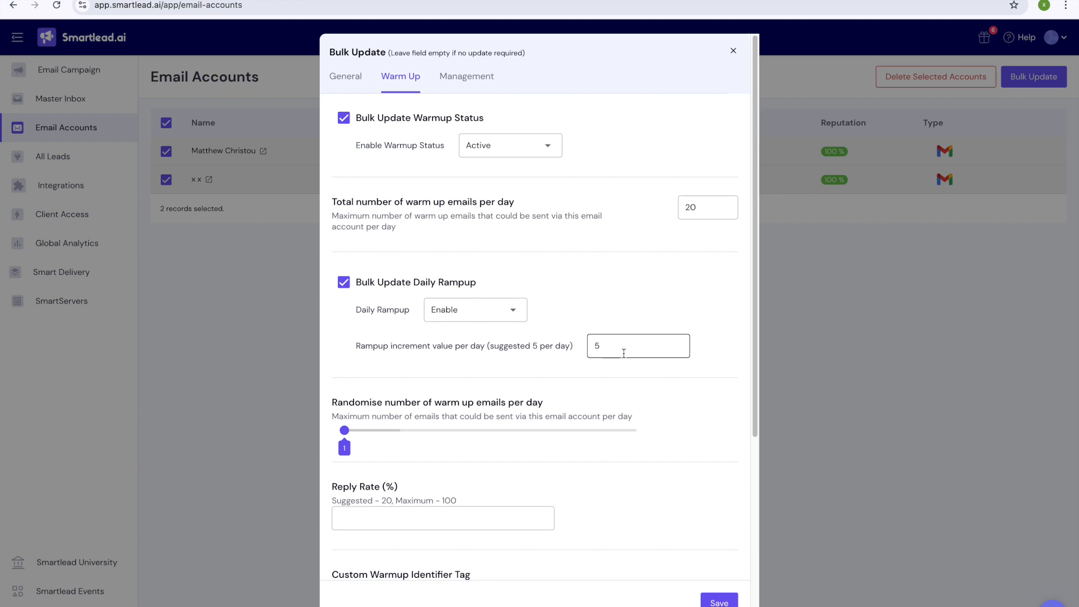
{"action": "scroll", "coordinate": [442, 325], "scroll_direction": "down", "scroll_amount": 3}
{"action": "left_click", "coordinate": [368, 331]}
{"action": "left_click", "coordinate": [345, 331]}
{"action": "left_click_drag", "start_coordinate": [345, 331], "coordinate": [381, 330]}
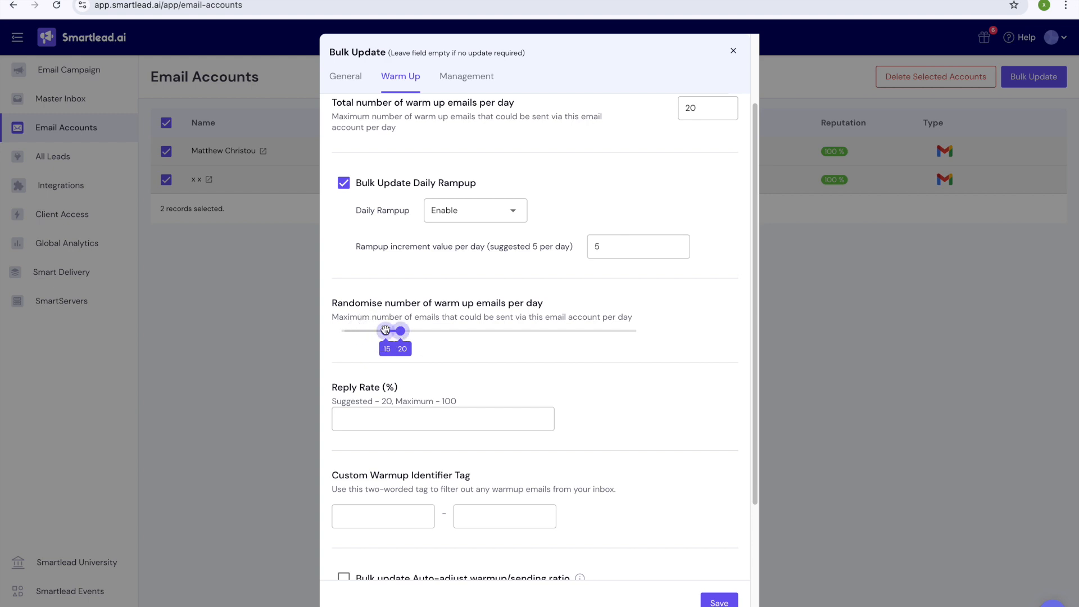
{"action": "scroll", "coordinate": [452, 342], "scroll_direction": "down", "scroll_amount": 2}
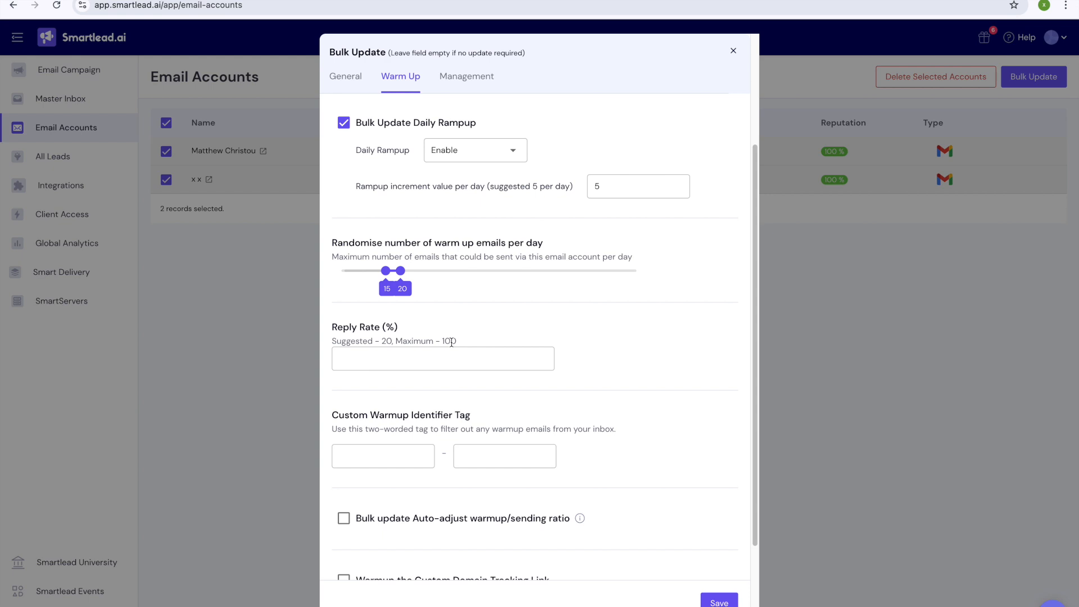
{"action": "left_click", "coordinate": [410, 366]}
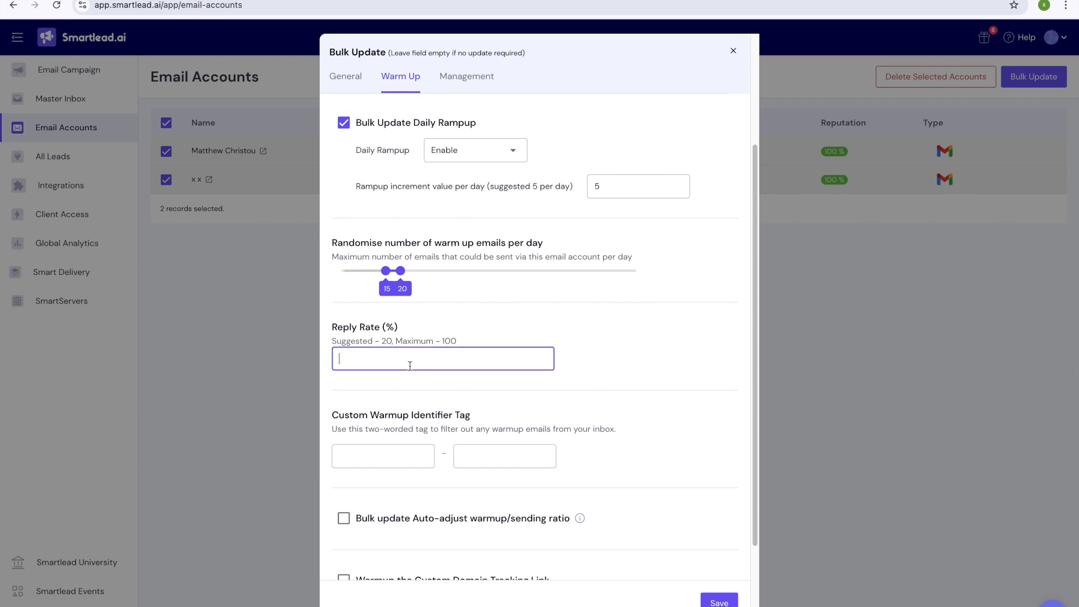
{"action": "type", "text": "35"}
{"action": "scroll", "coordinate": [453, 428], "scroll_direction": "down", "scroll_amount": 2}
{"action": "left_click", "coordinate": [456, 409]}
Step: Review the bulk warmup and signature settings and save them for both mailboxes
{"action": "scroll", "coordinate": [470, 320], "scroll_direction": "up", "scroll_amount": 3}
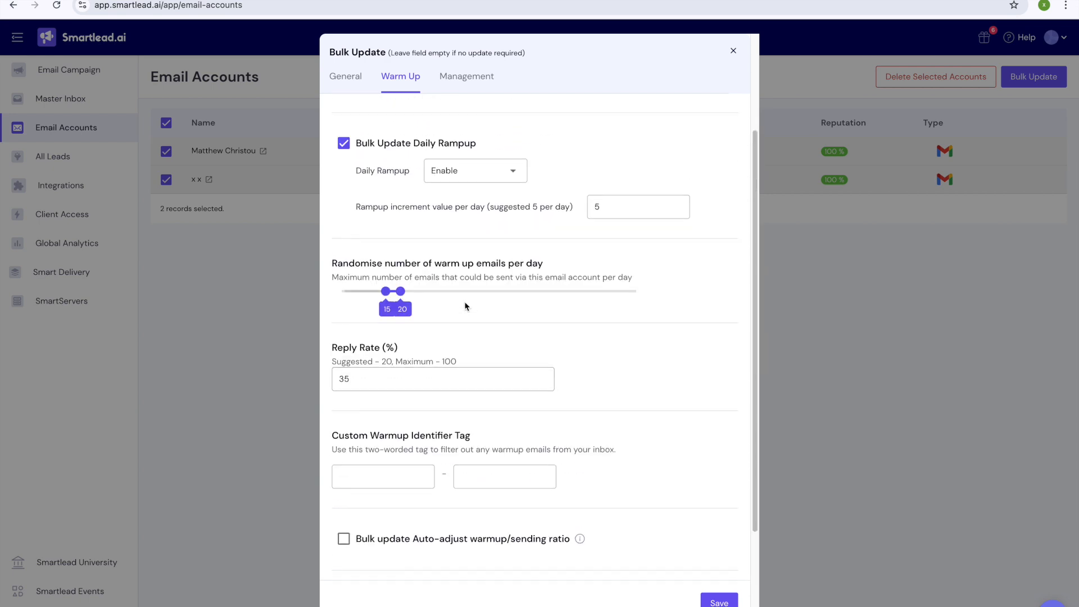
{"action": "scroll", "coordinate": [602, 234], "scroll_direction": "up", "scroll_amount": 4}
{"action": "scroll", "coordinate": [585, 211], "scroll_direction": "up", "scroll_amount": 1}
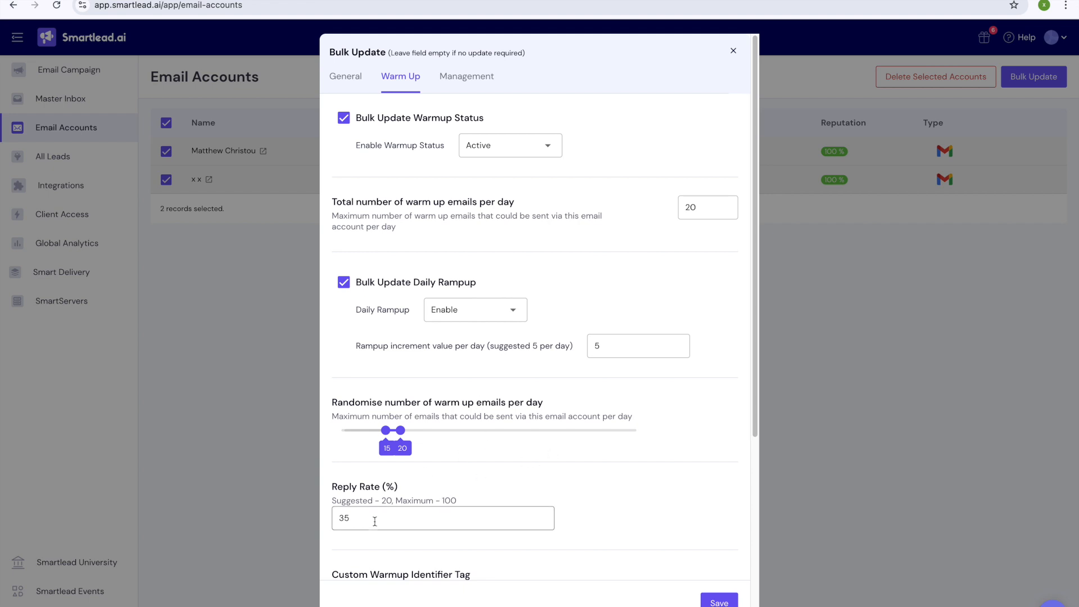
{"action": "scroll", "coordinate": [464, 393], "scroll_direction": "down", "scroll_amount": 1}
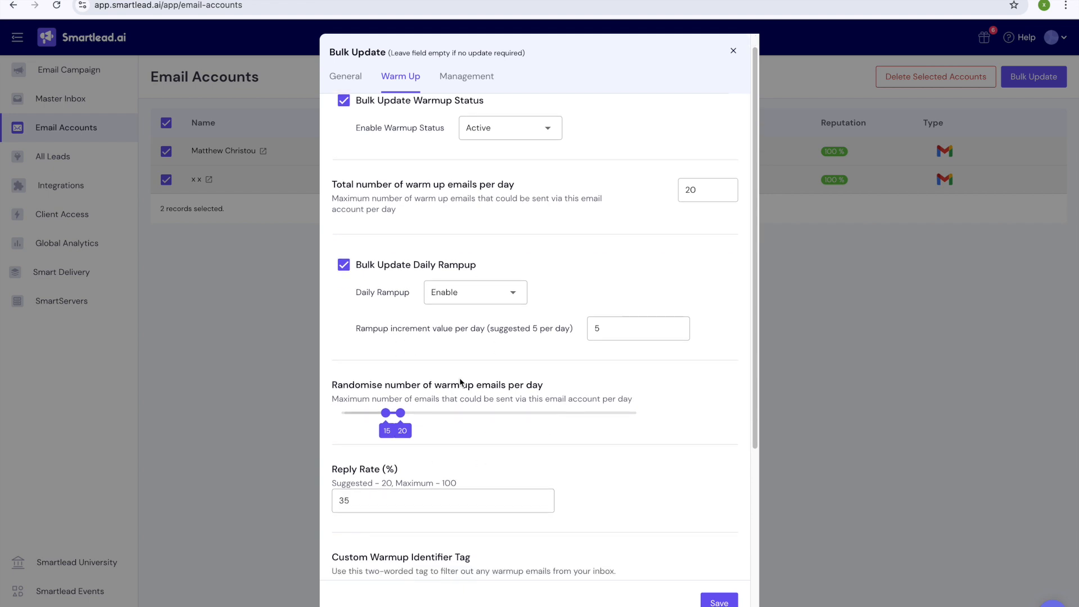
{"action": "scroll", "coordinate": [460, 382], "scroll_direction": "down", "scroll_amount": 2}
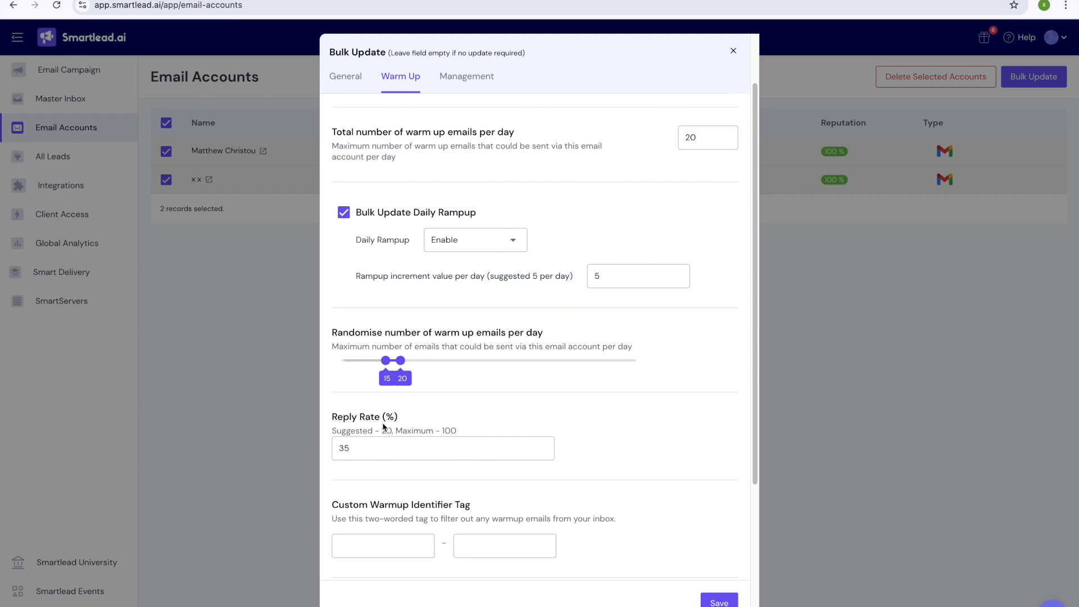
{"action": "scroll", "coordinate": [551, 339], "scroll_direction": "up", "scroll_amount": 1}
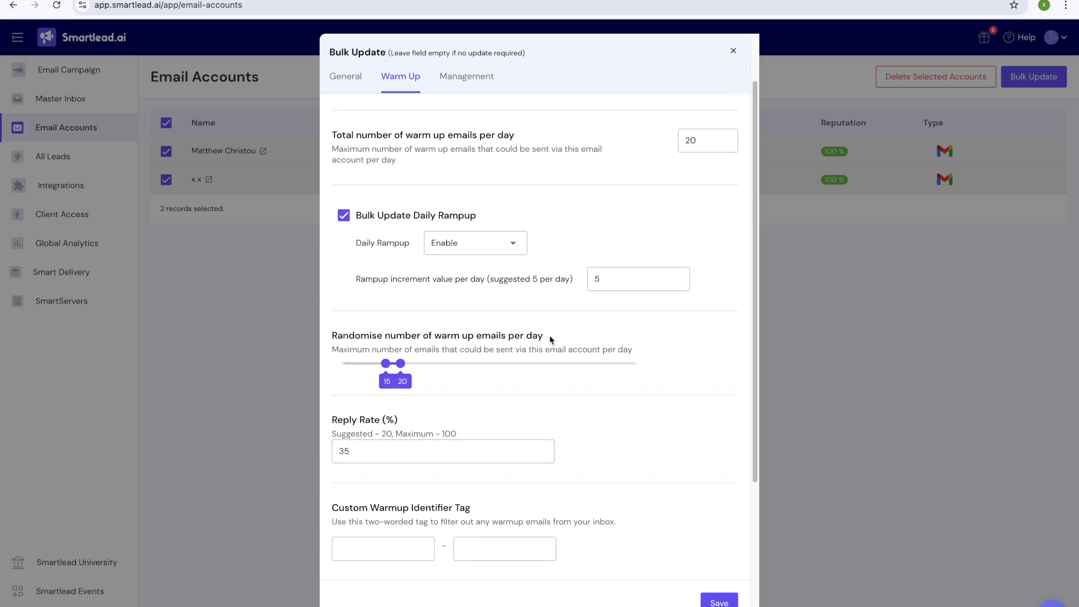
{"action": "scroll", "coordinate": [550, 340], "scroll_direction": "up", "scroll_amount": 3}
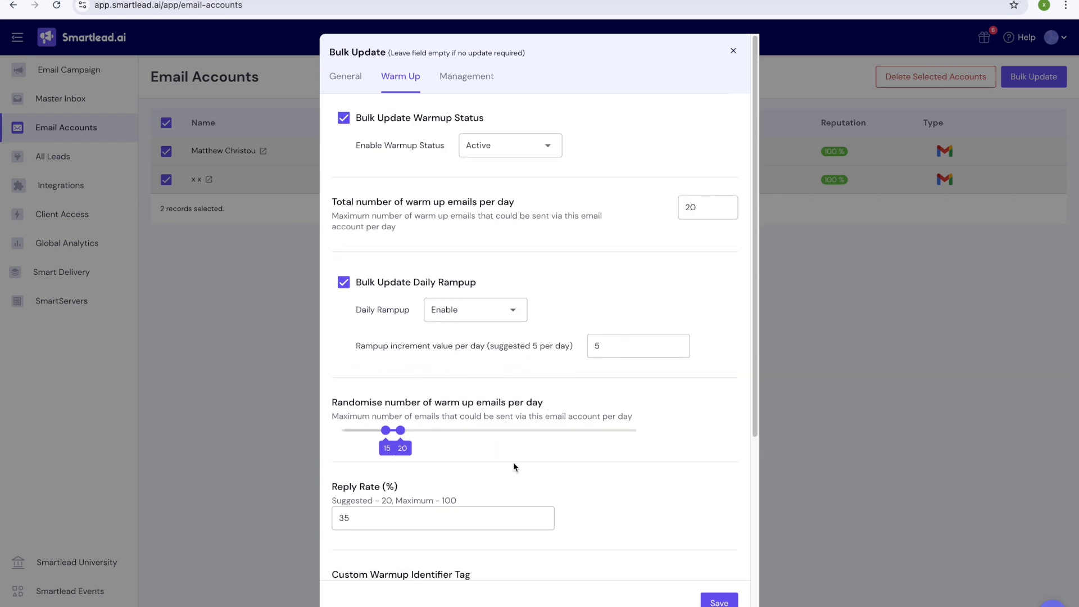
{"action": "scroll", "coordinate": [514, 467], "scroll_direction": "down", "scroll_amount": 8}
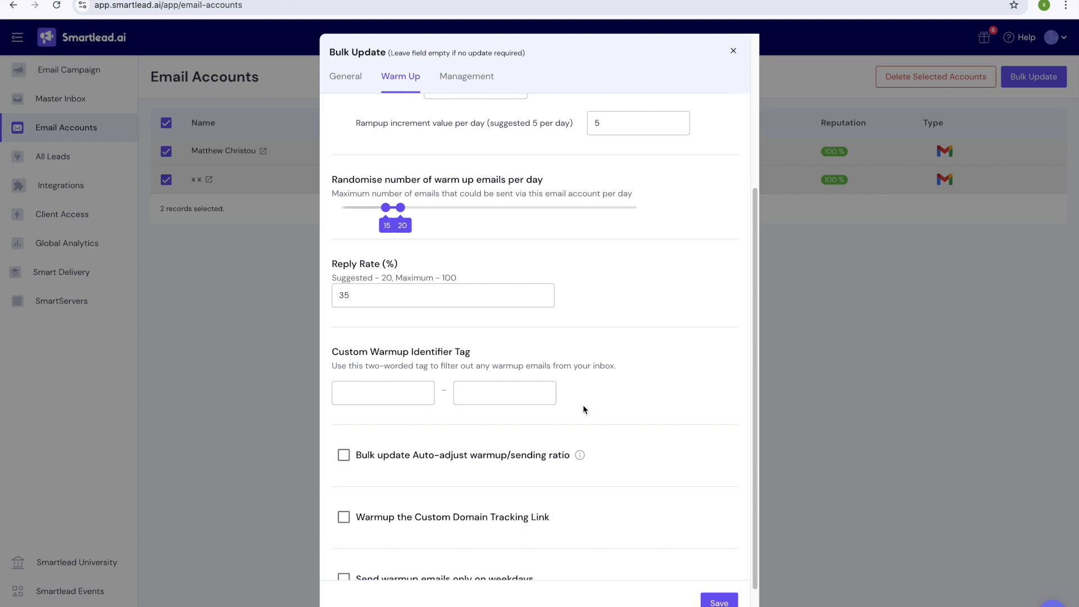
{"action": "scroll", "coordinate": [585, 411], "scroll_direction": "down", "scroll_amount": 1}
{"action": "scroll", "coordinate": [554, 340], "scroll_direction": "up", "scroll_amount": 5}
{"action": "scroll", "coordinate": [550, 502], "scroll_direction": "down", "scroll_amount": 5}
{"action": "scroll", "coordinate": [551, 502], "scroll_direction": "up", "scroll_amount": 8}
{"action": "left_click", "coordinate": [725, 603]}
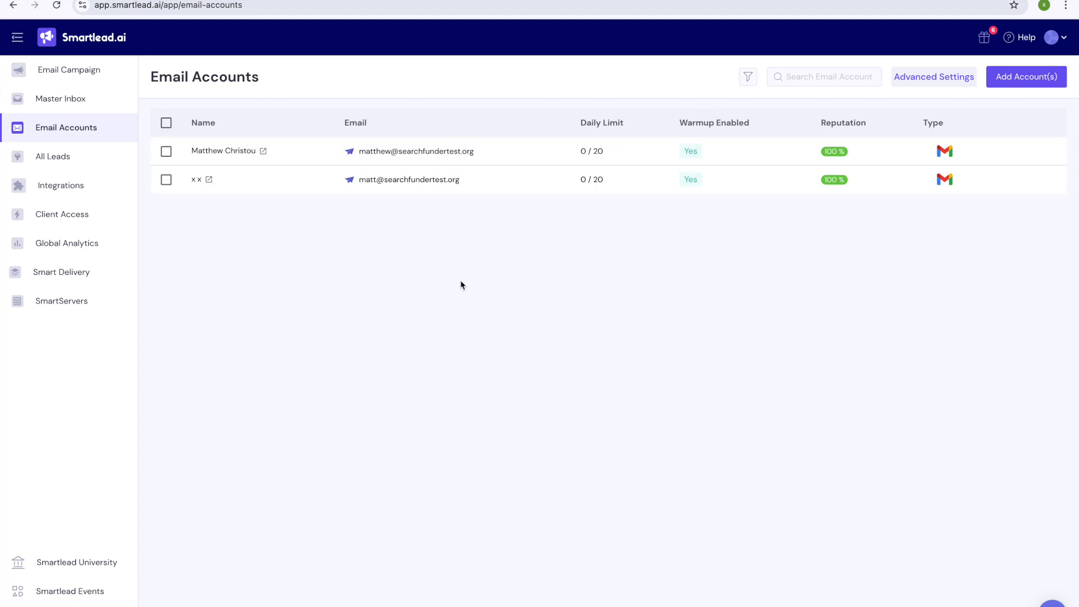
{"action": "key", "text": "super+shift+5"}
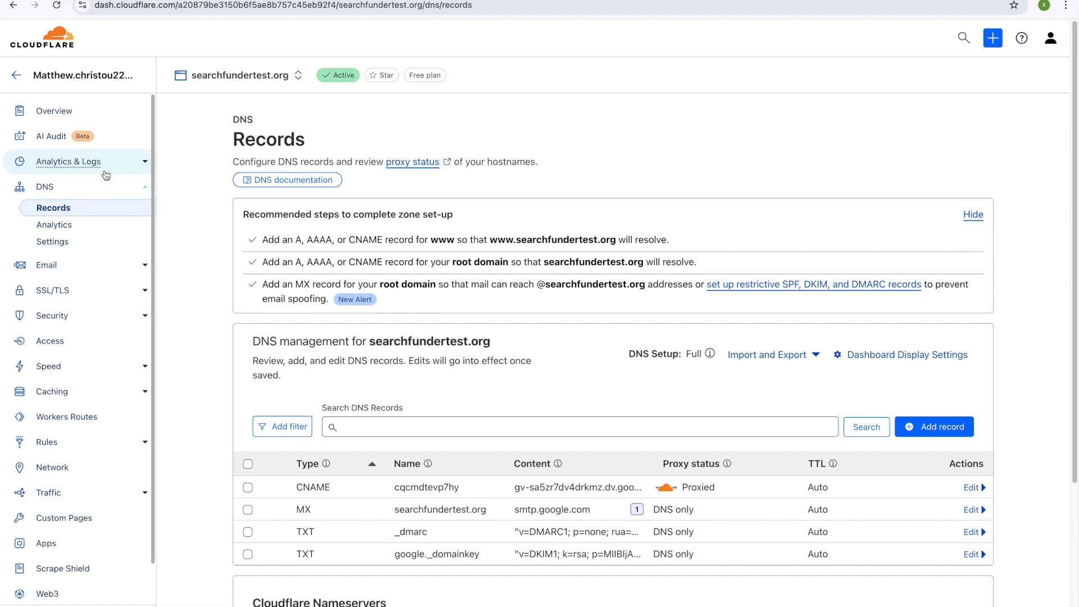
Step: Go to Cloudflare's Domain Registration > Register Domains page with the domain search focused
{"action": "left_click", "coordinate": [17, 75]}
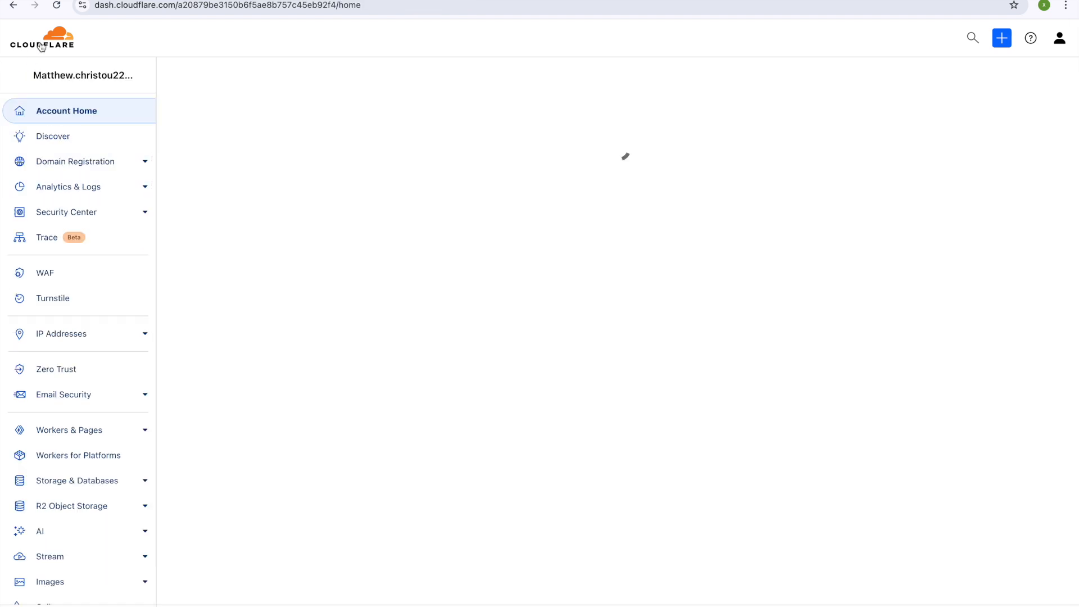
{"action": "left_click", "coordinate": [74, 165]}
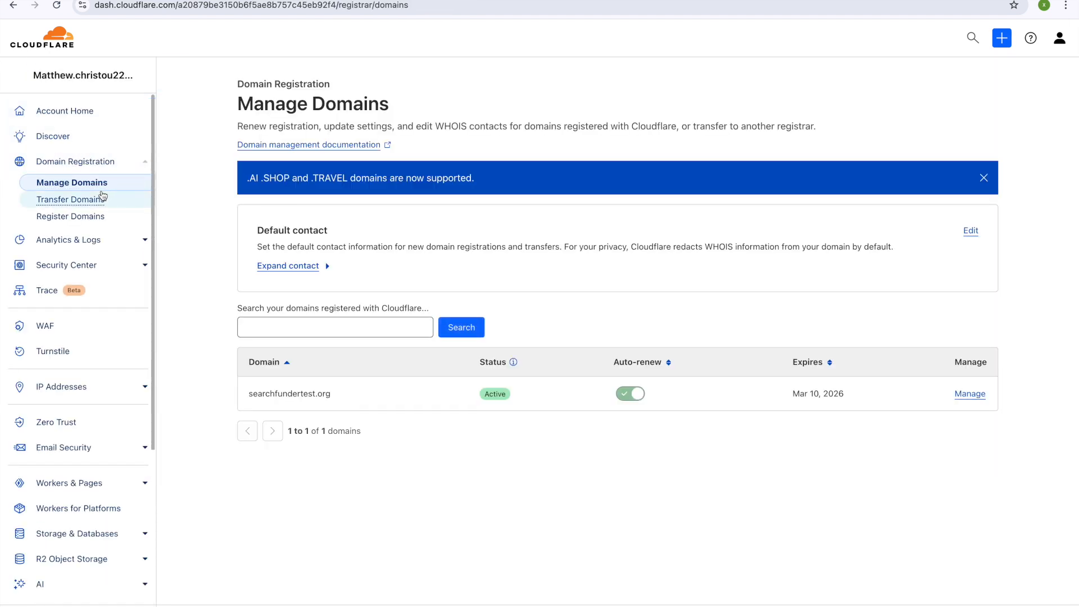
{"action": "left_click", "coordinate": [82, 220]}
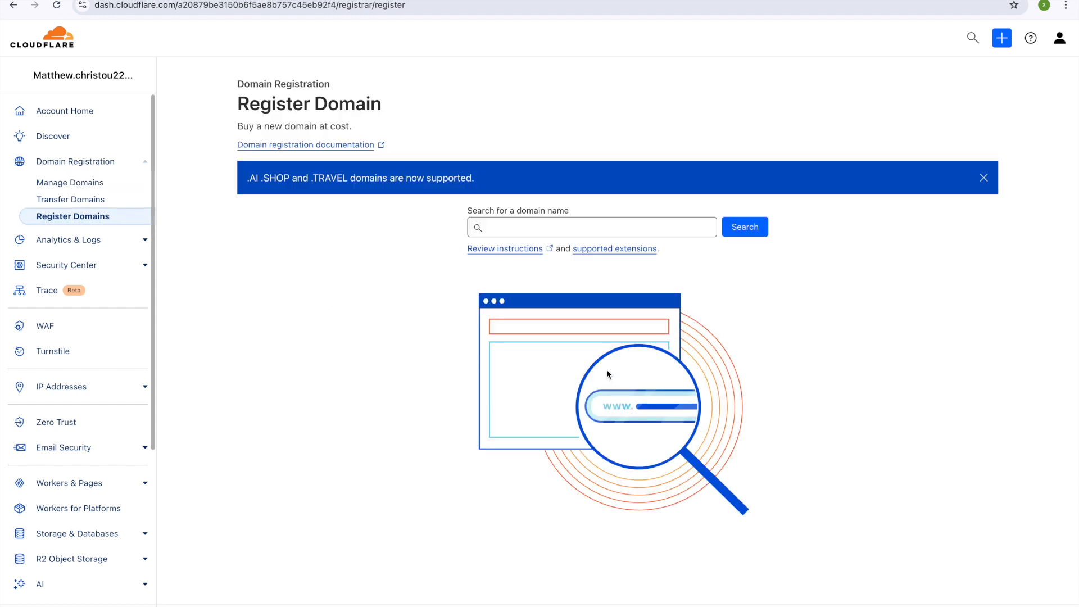
{"action": "left_click", "coordinate": [553, 228]}
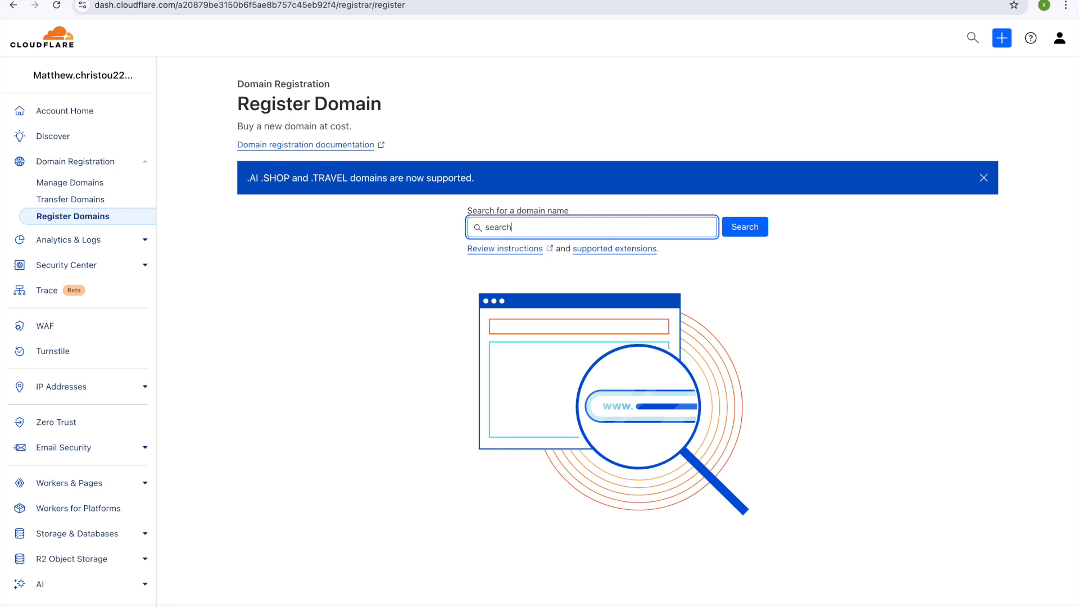
Step: Search Cloudflare's domain registration for fundertestinfo.org to check availability
{"action": "type", "text": "fundertestinfo.org"}
{"action": "key", "text": "Return"}
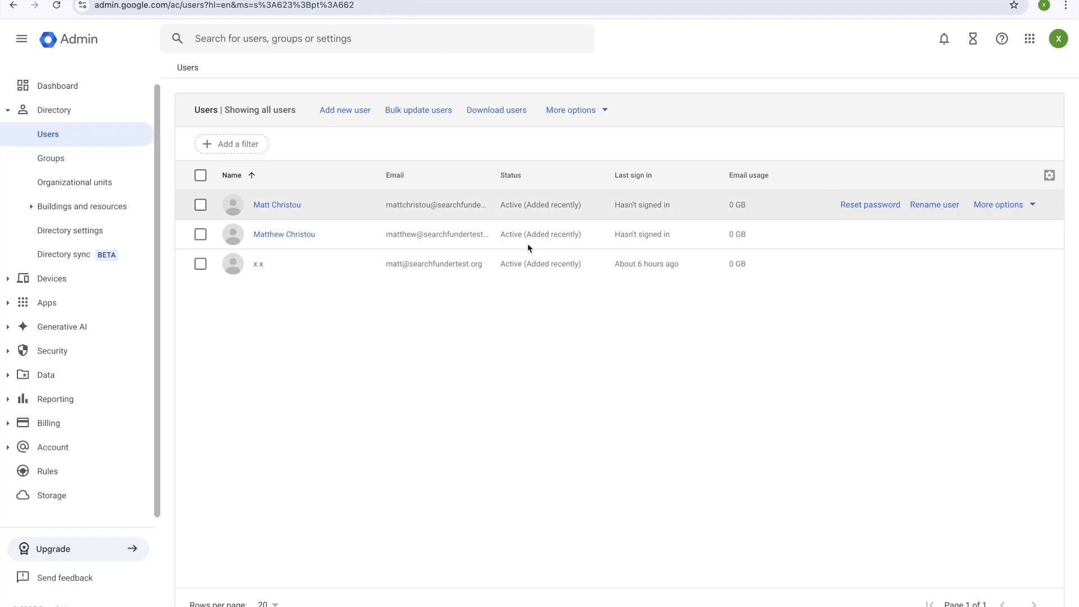
Step: From Google Admin home, search the admin settings for 'domain'
{"action": "left_click", "coordinate": [96, 47]}
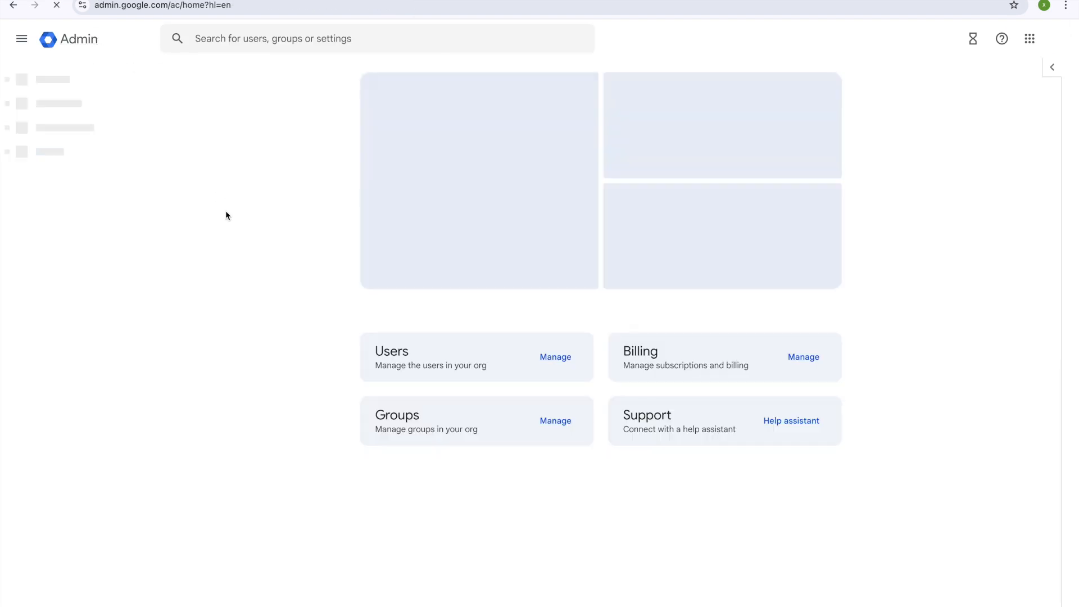
{"action": "scroll", "coordinate": [605, 504], "scroll_direction": "down", "scroll_amount": 4}
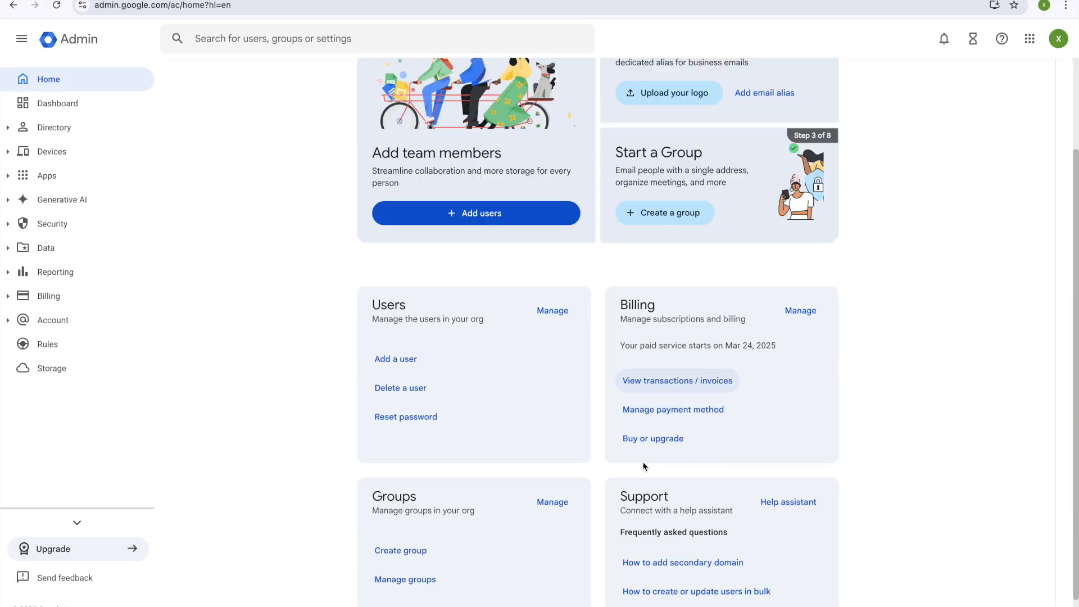
{"action": "scroll", "coordinate": [662, 448], "scroll_direction": "up", "scroll_amount": 4}
{"action": "scroll", "coordinate": [662, 448], "scroll_direction": "down", "scroll_amount": 2}
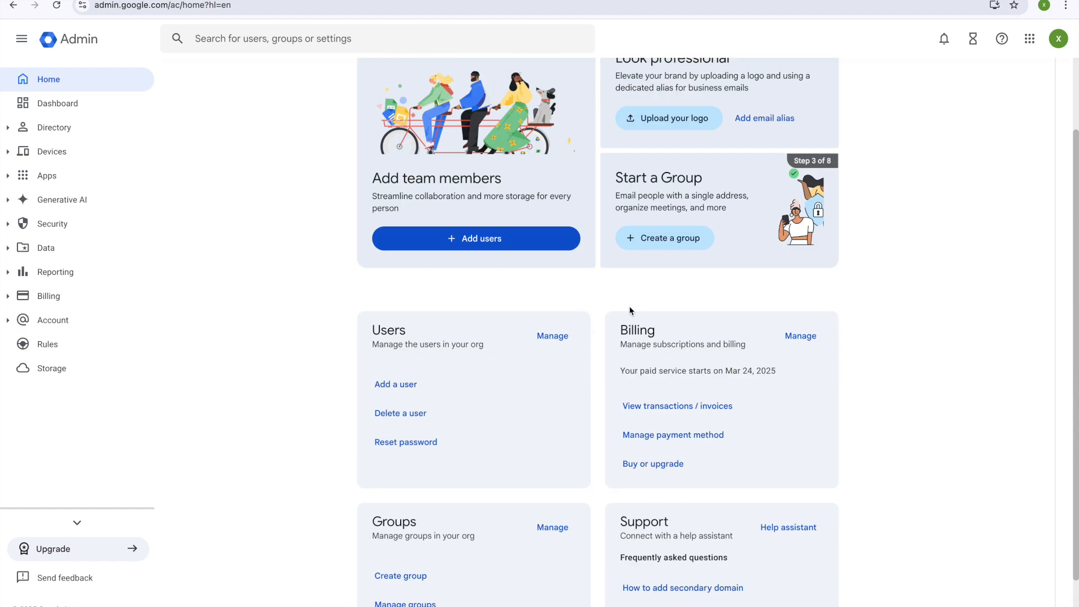
{"action": "scroll", "coordinate": [568, 226], "scroll_direction": "up", "scroll_amount": 2}
{"action": "left_click", "coordinate": [369, 36]}
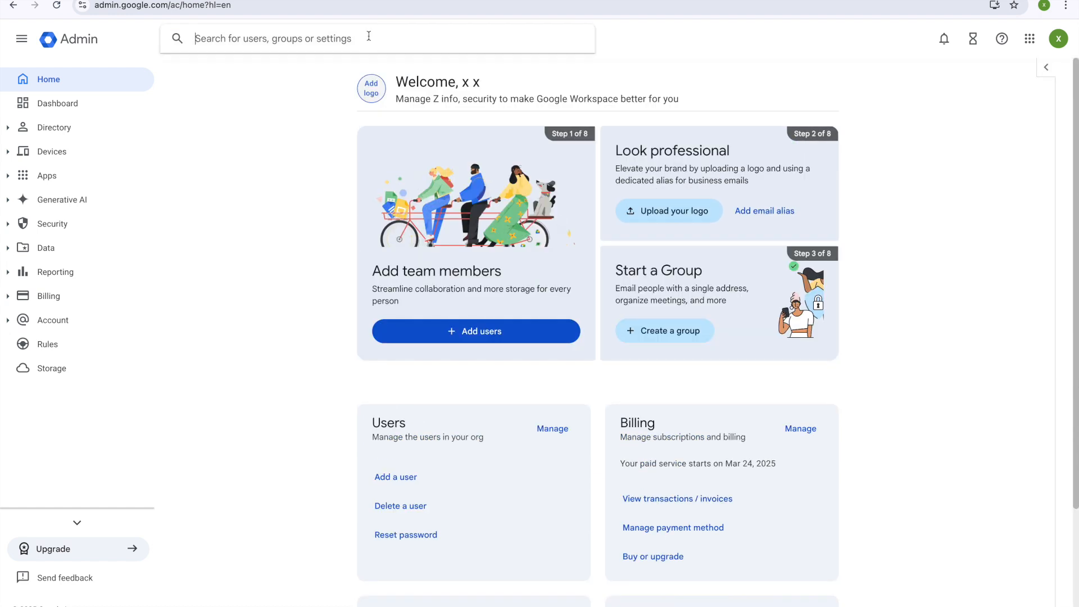
{"action": "type", "text": "doma9in"}
{"action": "key", "text": "BackSpace"}
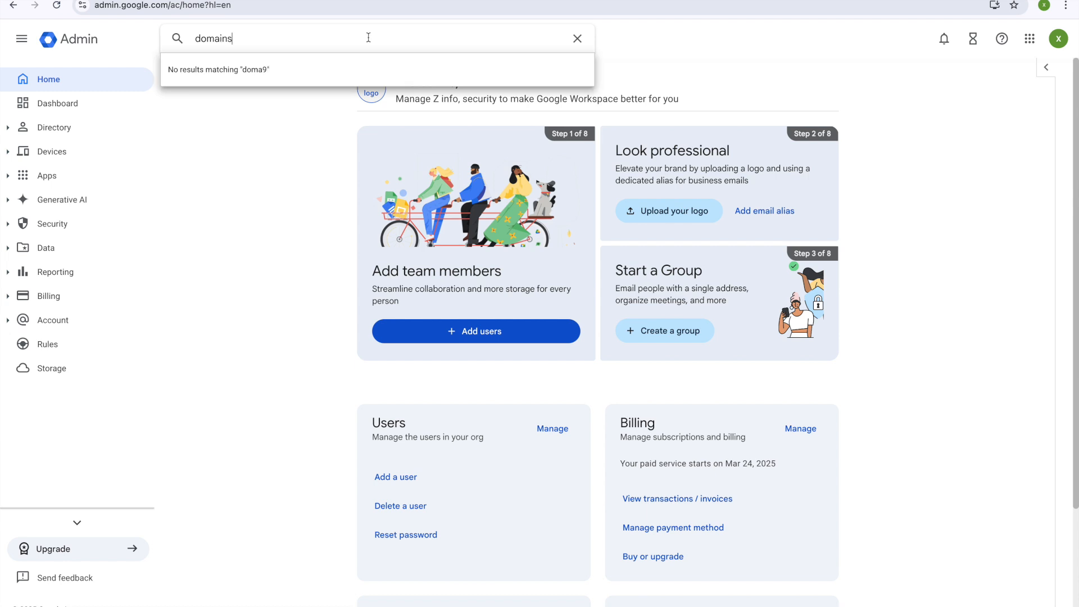
Step: Open Domains > Manage domains and start the Add a domain form's Domain name field
{"action": "left_click", "coordinate": [320, 96]}
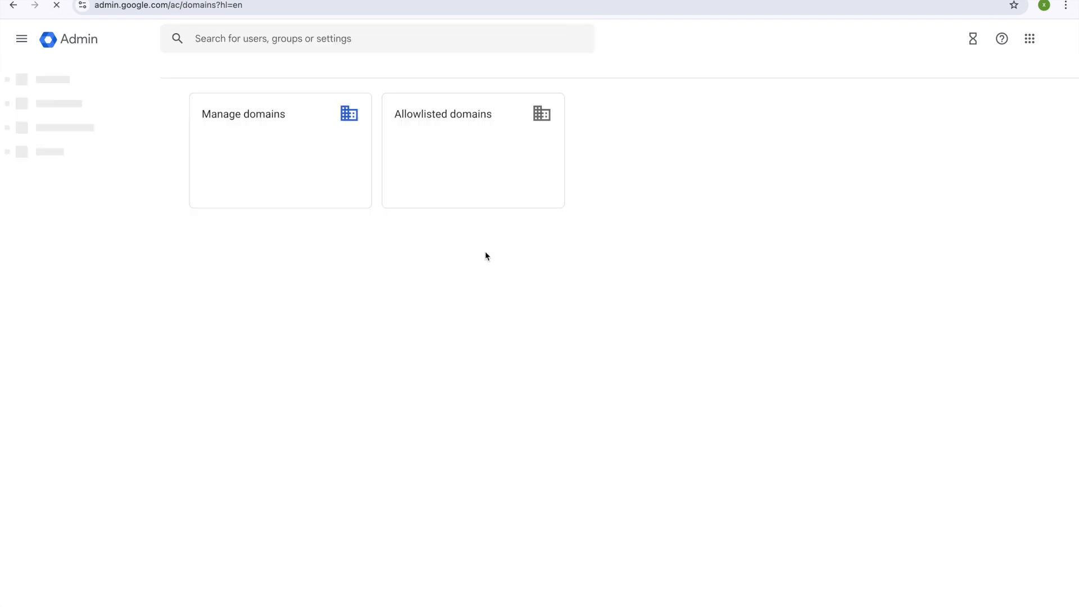
{"action": "left_click", "coordinate": [300, 138]}
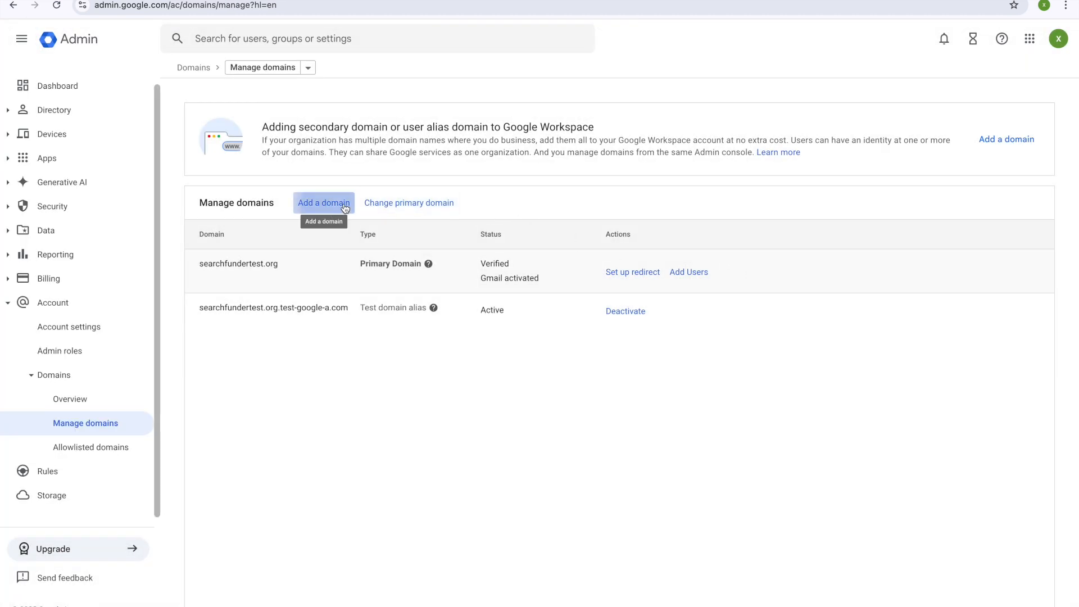
{"action": "left_click", "coordinate": [324, 203]}
{"action": "left_click", "coordinate": [266, 203]}
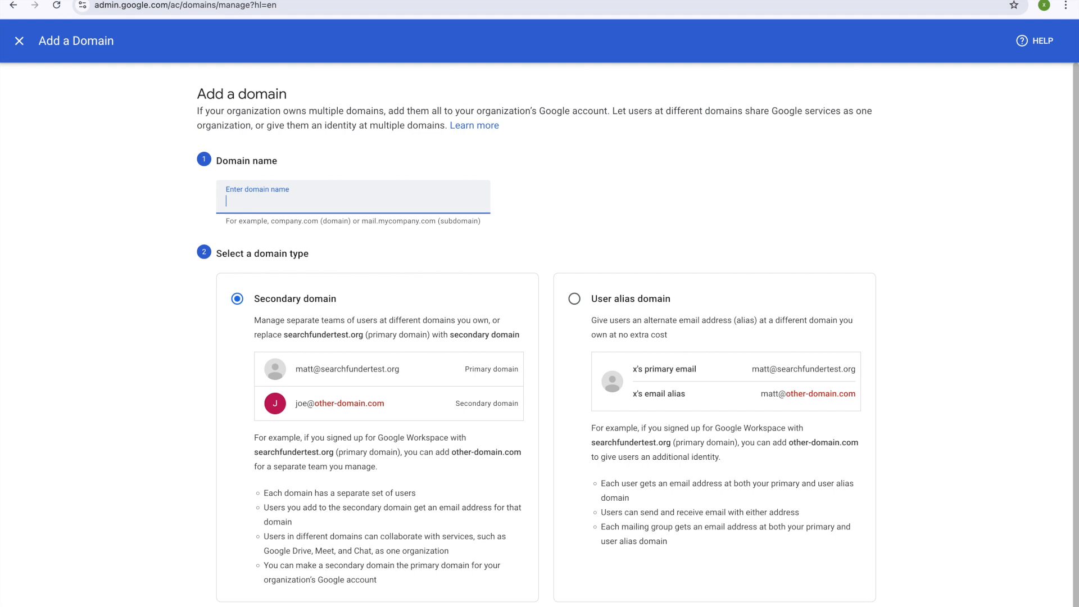
{"action": "key", "text": "ctrl+Tab"}
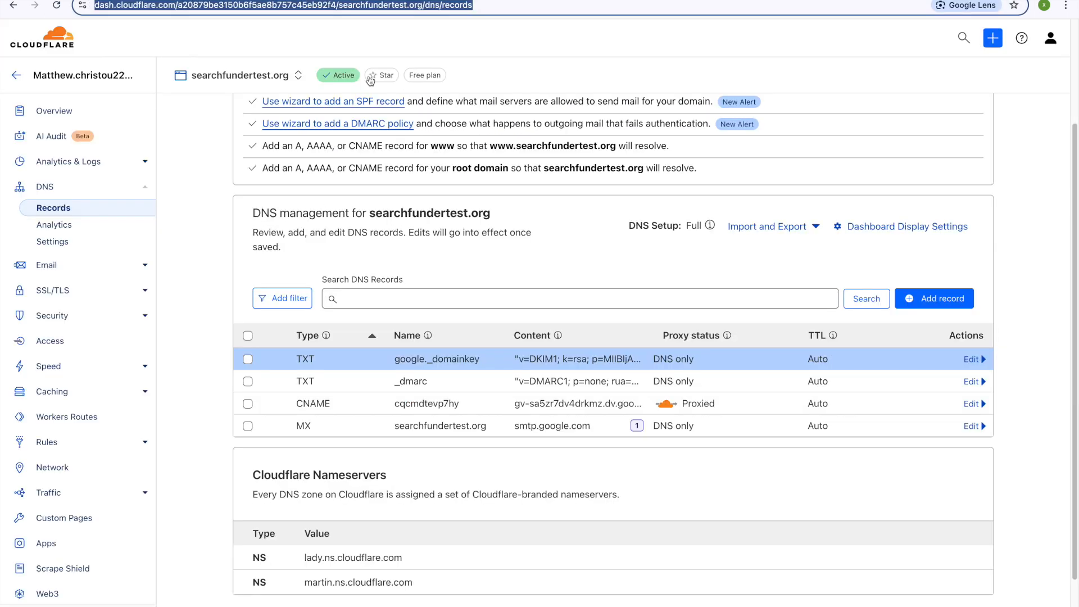
{"action": "left_click", "coordinate": [54, 41]}
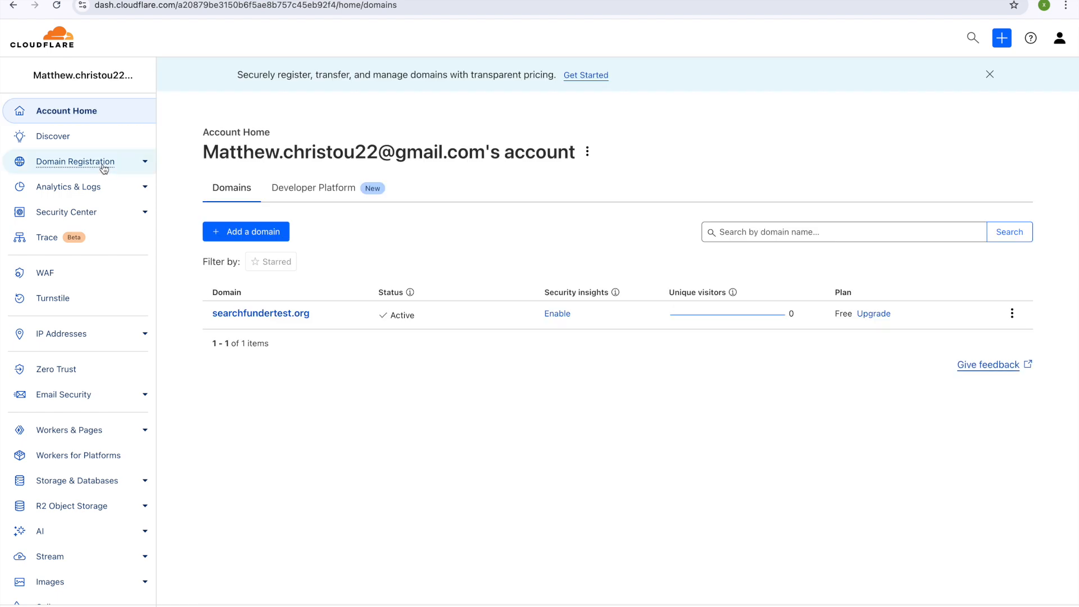
{"action": "left_click", "coordinate": [104, 167]}
{"action": "left_click", "coordinate": [89, 182]}
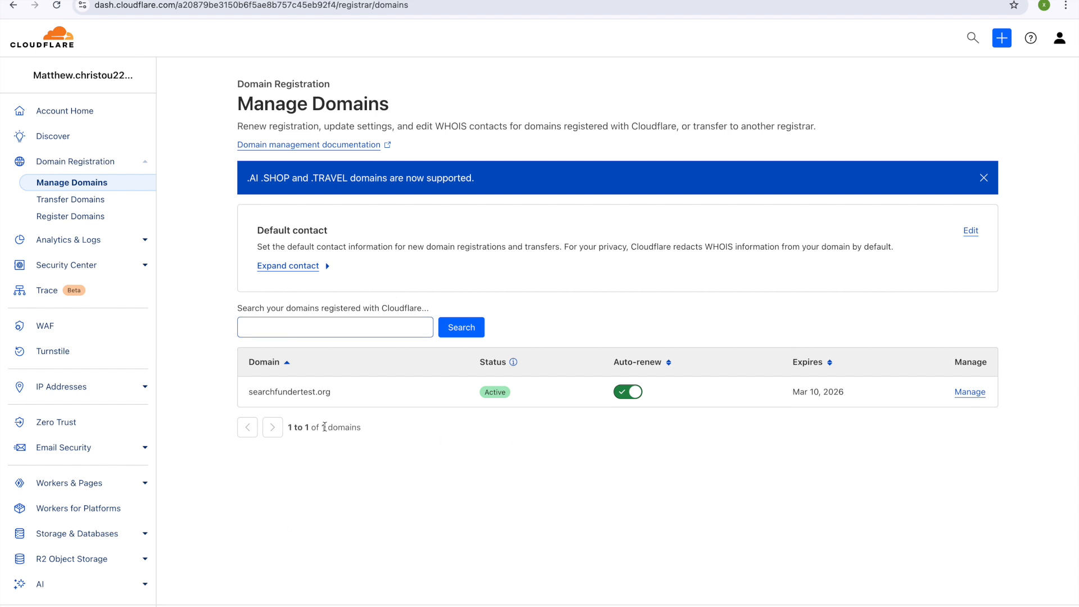
{"action": "left_click", "coordinate": [978, 395]}
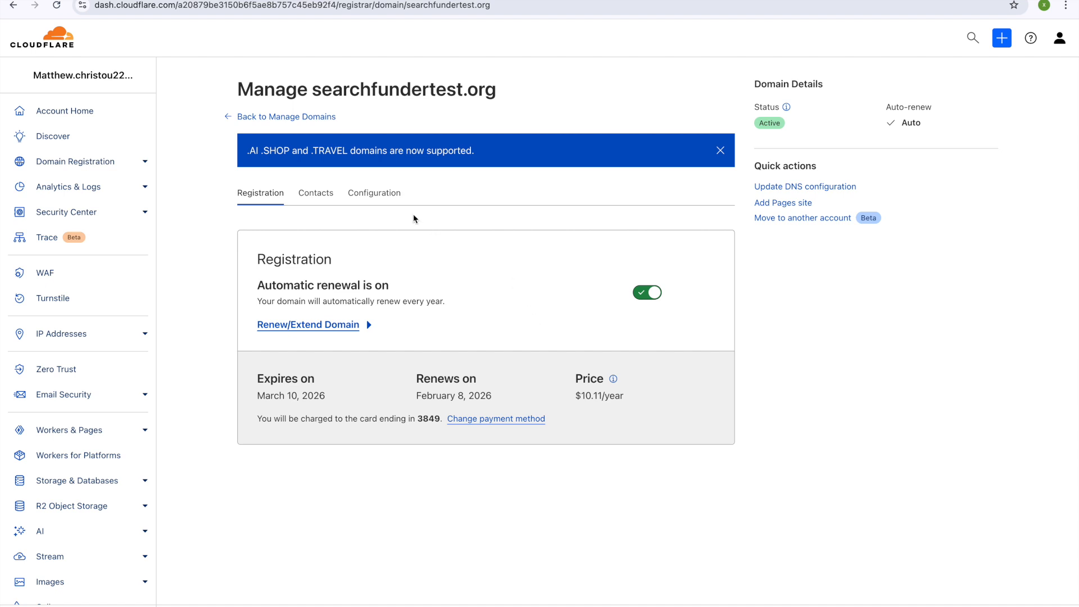
{"action": "left_click", "coordinate": [806, 187]}
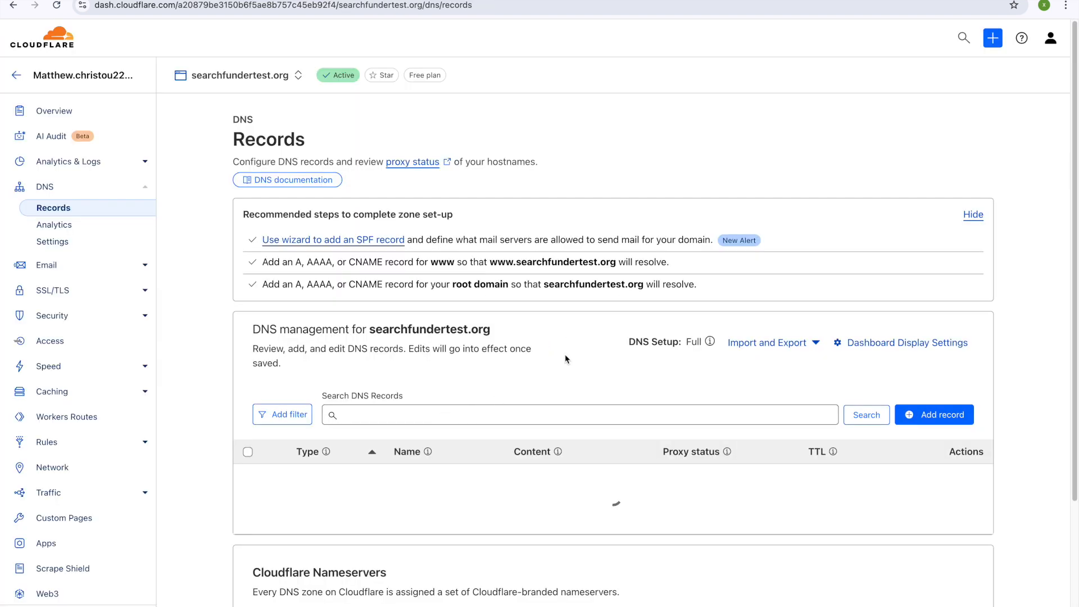
{"action": "scroll", "coordinate": [581, 304], "scroll_direction": "down", "scroll_amount": 2}
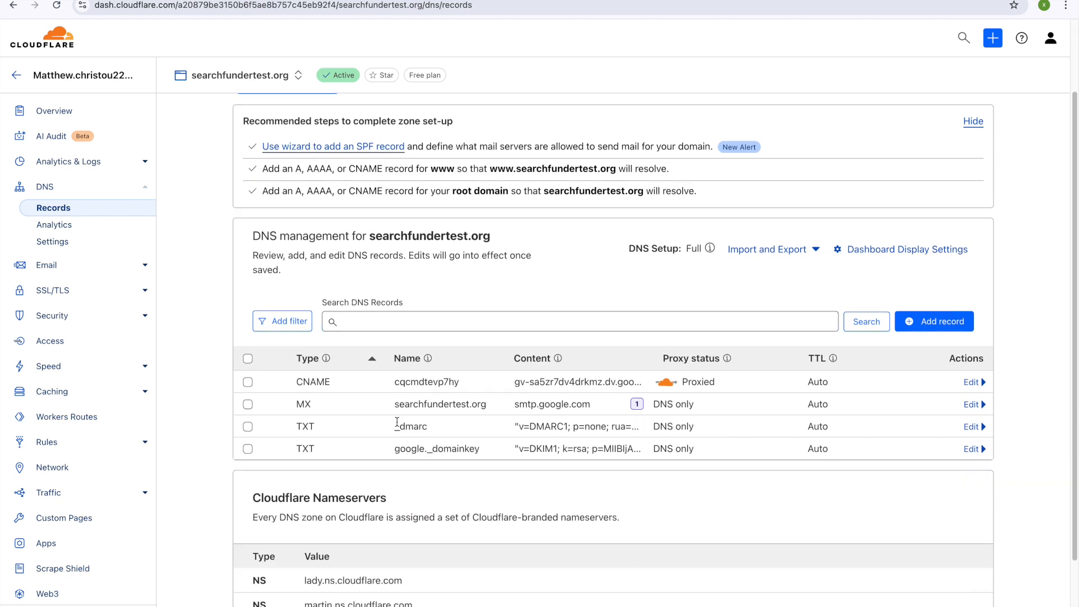
{"action": "scroll", "coordinate": [553, 450], "scroll_direction": "down", "scroll_amount": 1}
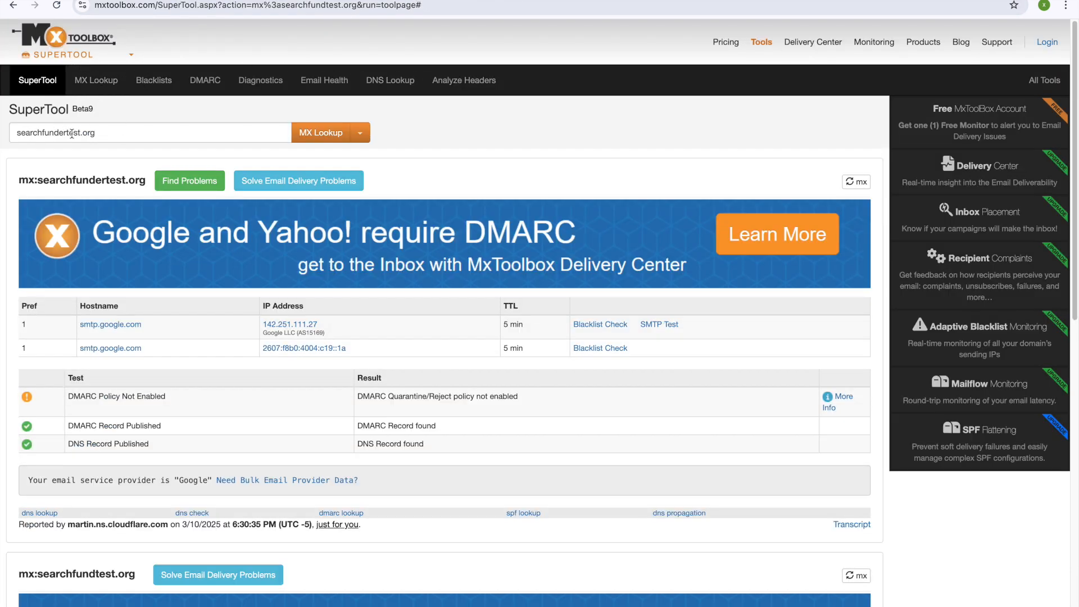
Step: Select the domain in MxToolbox's lookup field after reviewing the searchfundertest.org MX results
{"action": "triple_click", "coordinate": [171, 130]}
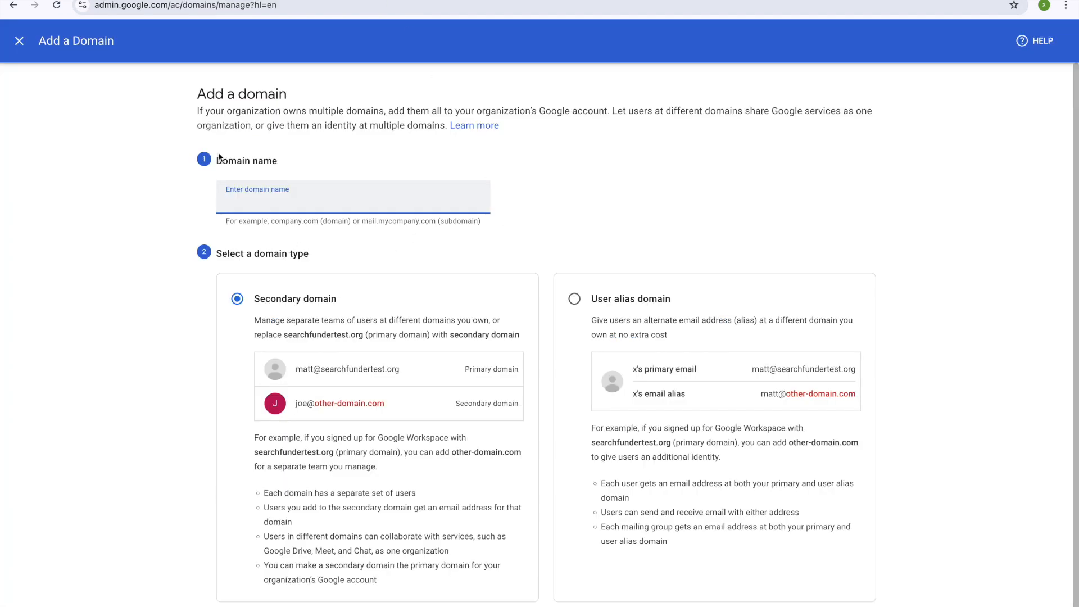
Step: Close the Add a domain form, then start and cancel an Add new user form
{"action": "left_click", "coordinate": [19, 40]}
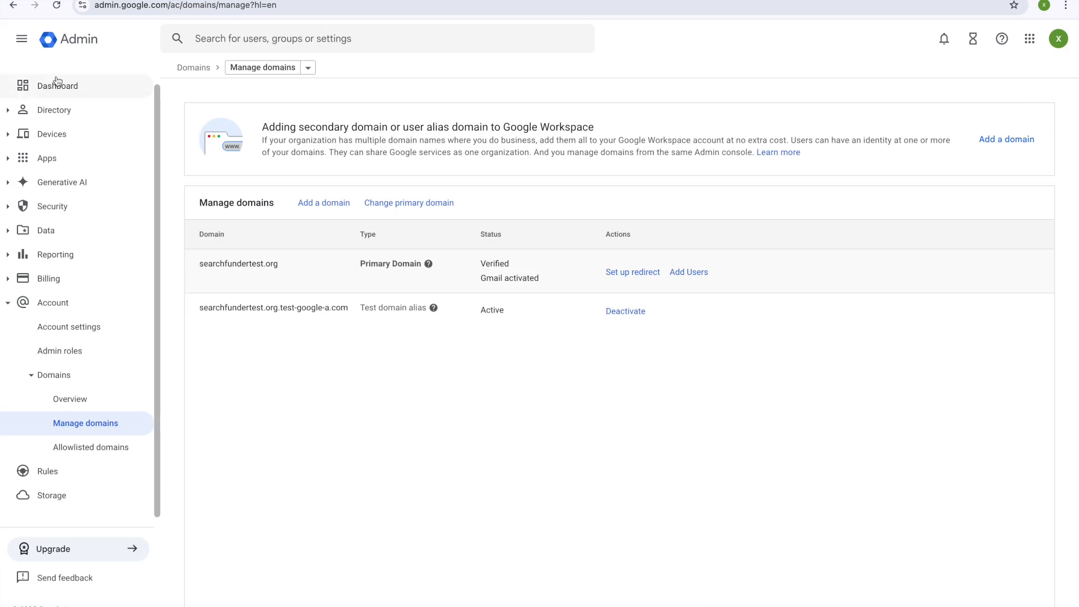
{"action": "left_click", "coordinate": [62, 41]}
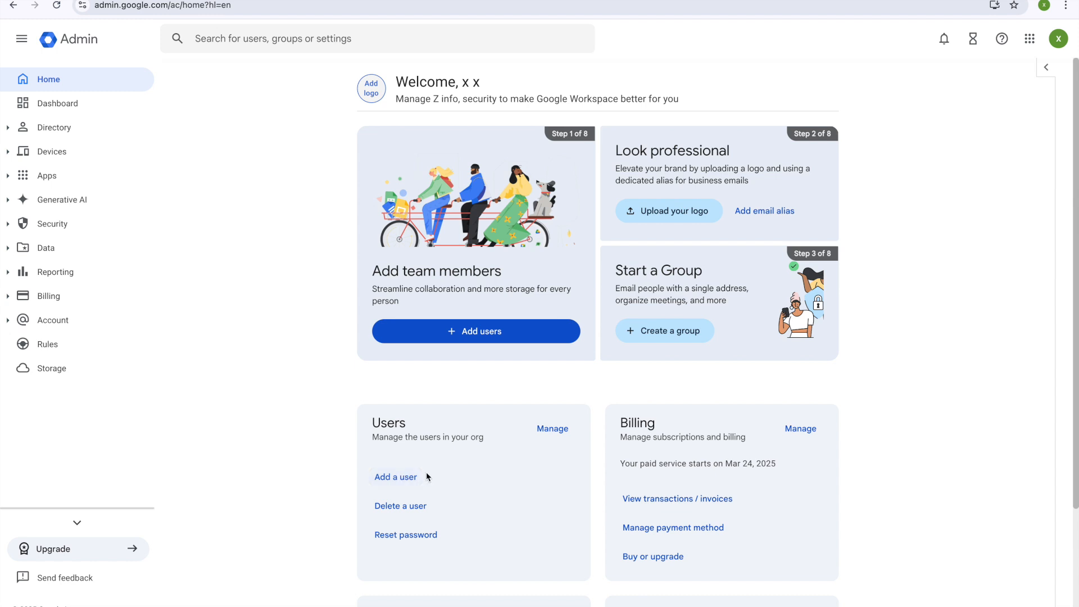
{"action": "left_click", "coordinate": [431, 477]}
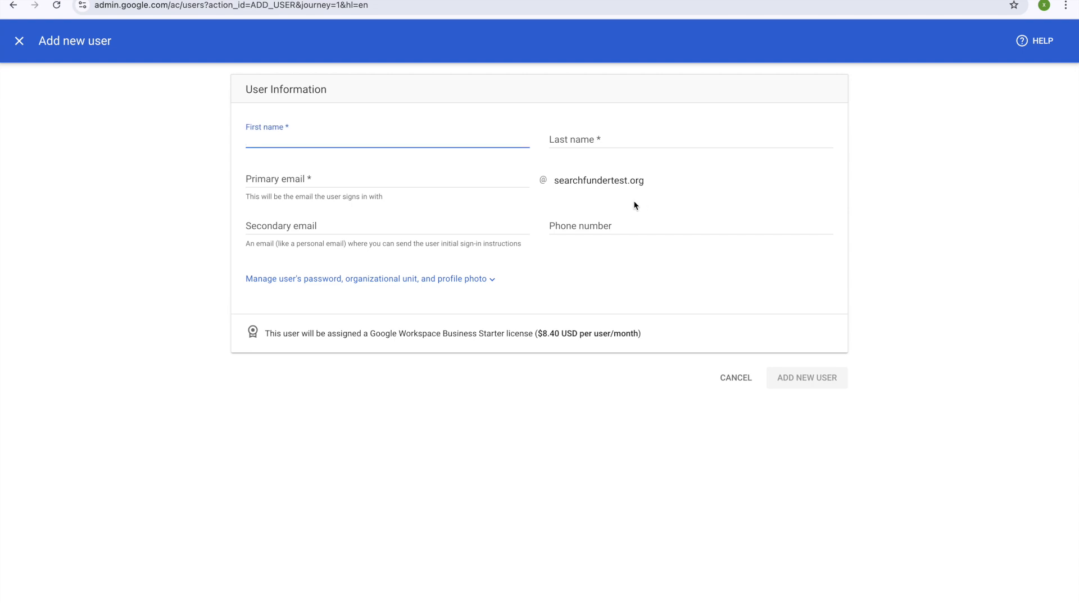
{"action": "left_click", "coordinate": [306, 137]}
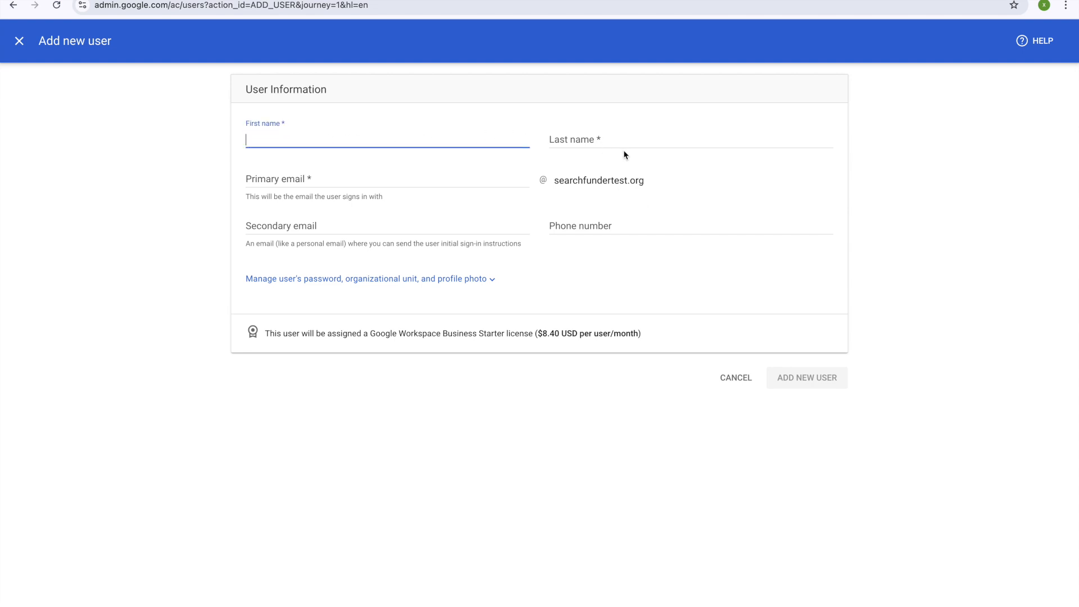
{"action": "left_click", "coordinate": [26, 43]}
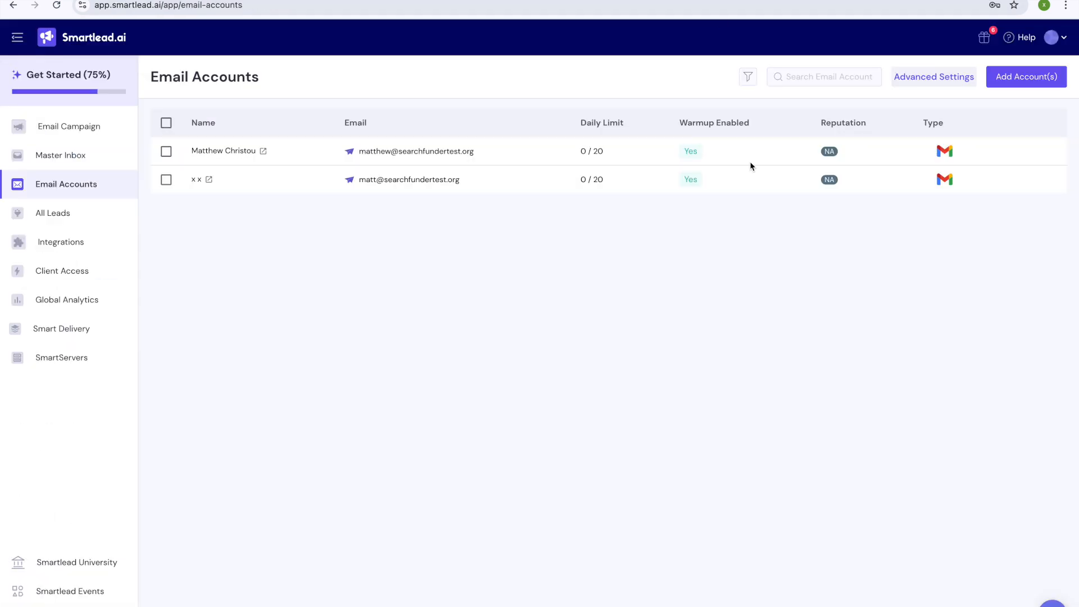
Step: Start a Gmail OAuth sender connection in Smartlead, then back out without adding an account
{"action": "left_click", "coordinate": [1022, 79]}
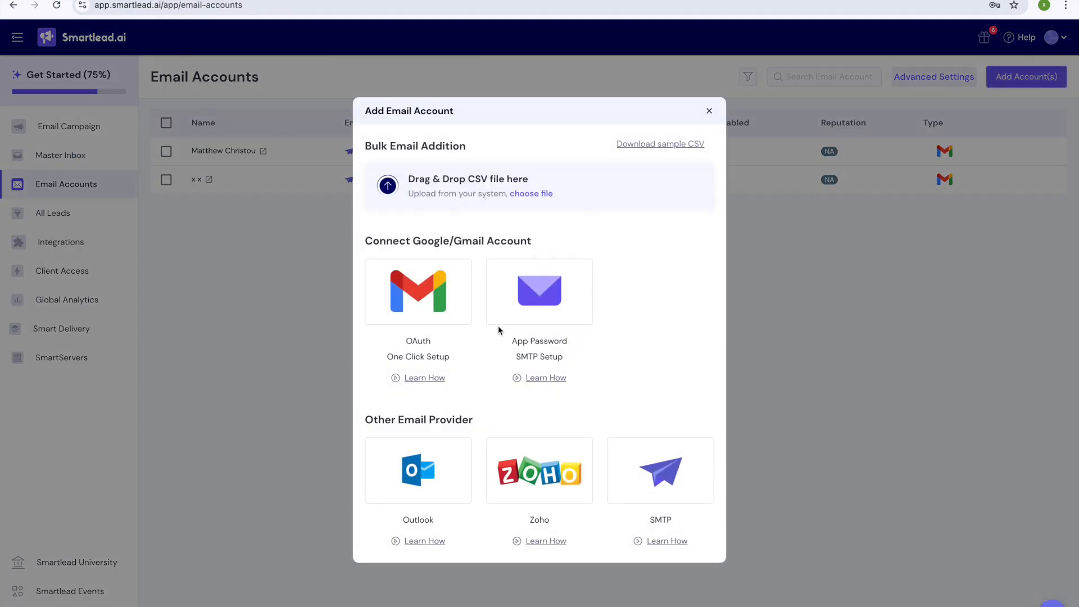
{"action": "left_click", "coordinate": [427, 288]}
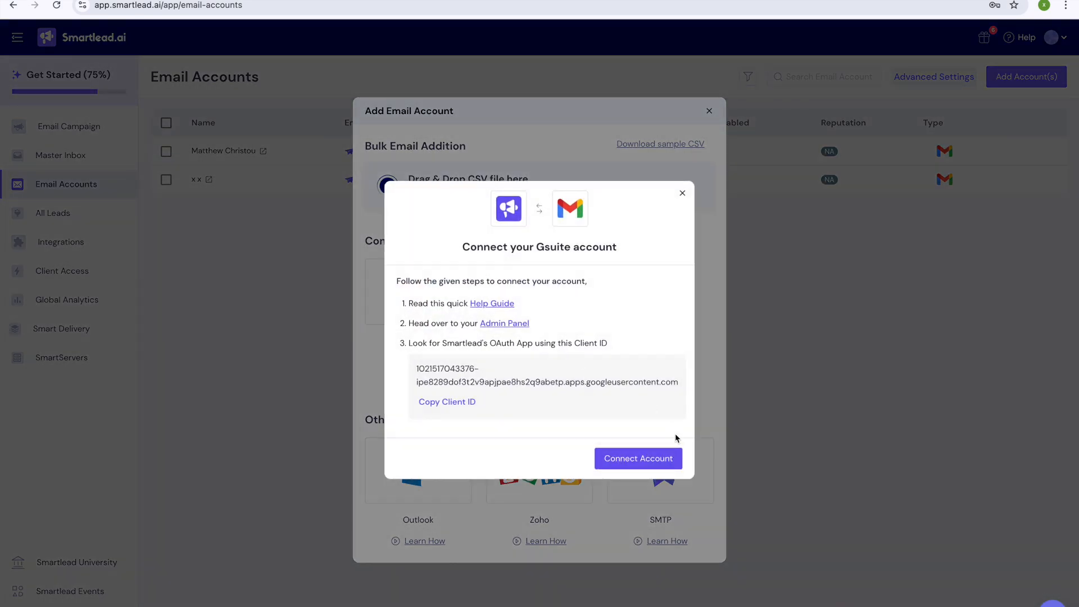
{"action": "left_click", "coordinate": [635, 458]}
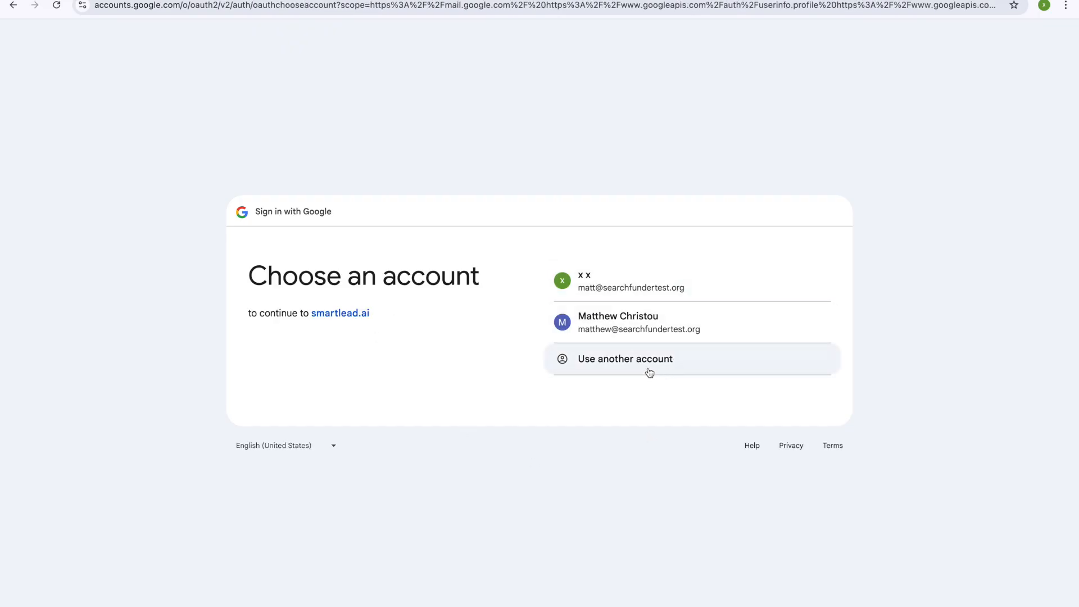
{"action": "left_click", "coordinate": [650, 371]}
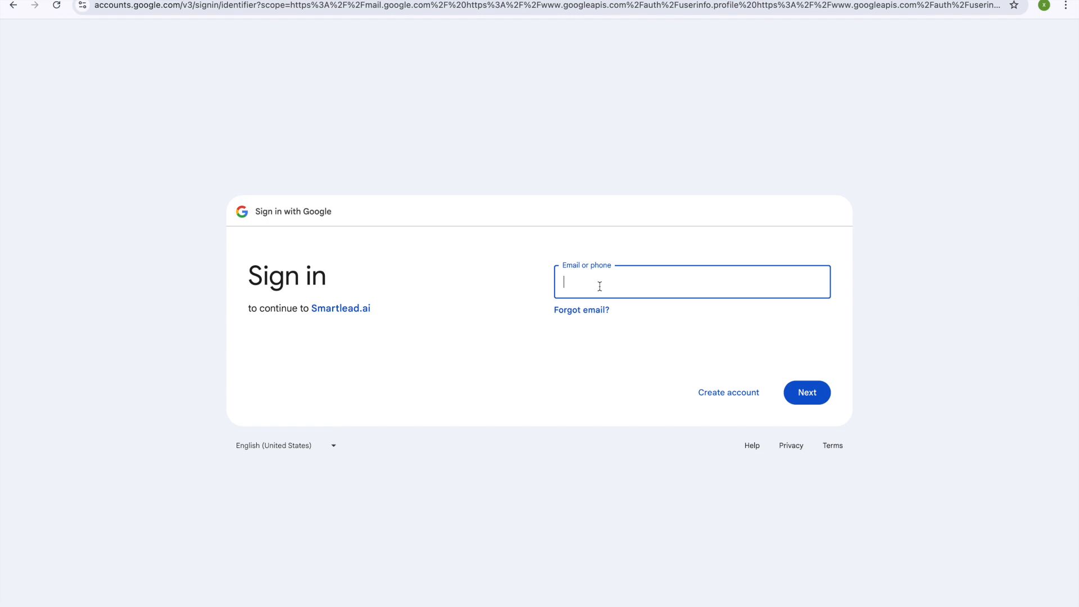
{"action": "left_click", "coordinate": [13, 5]}
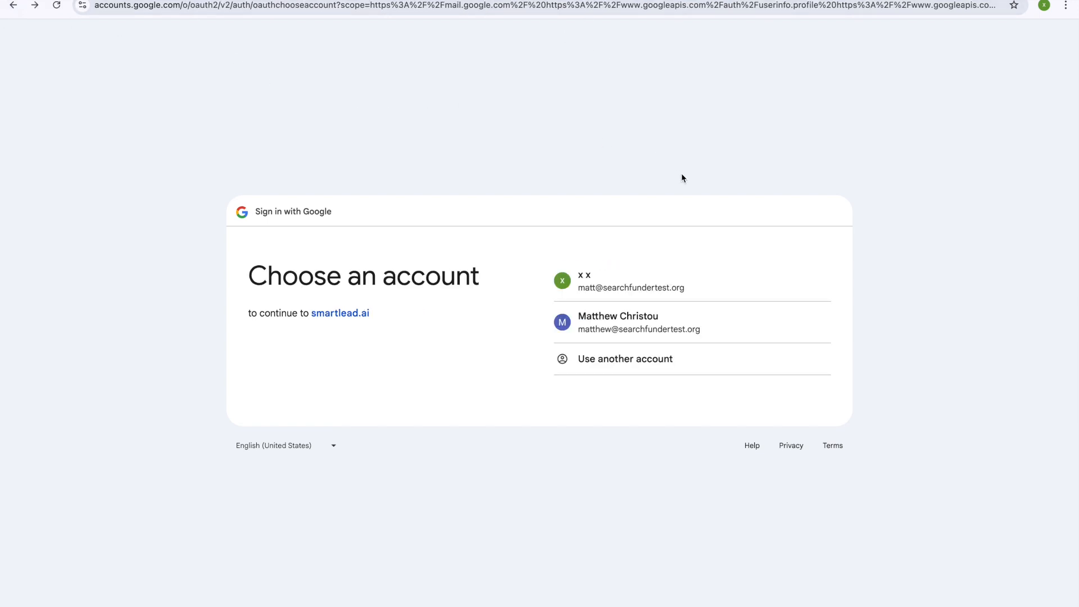
{"action": "left_click", "coordinate": [13, 5]}
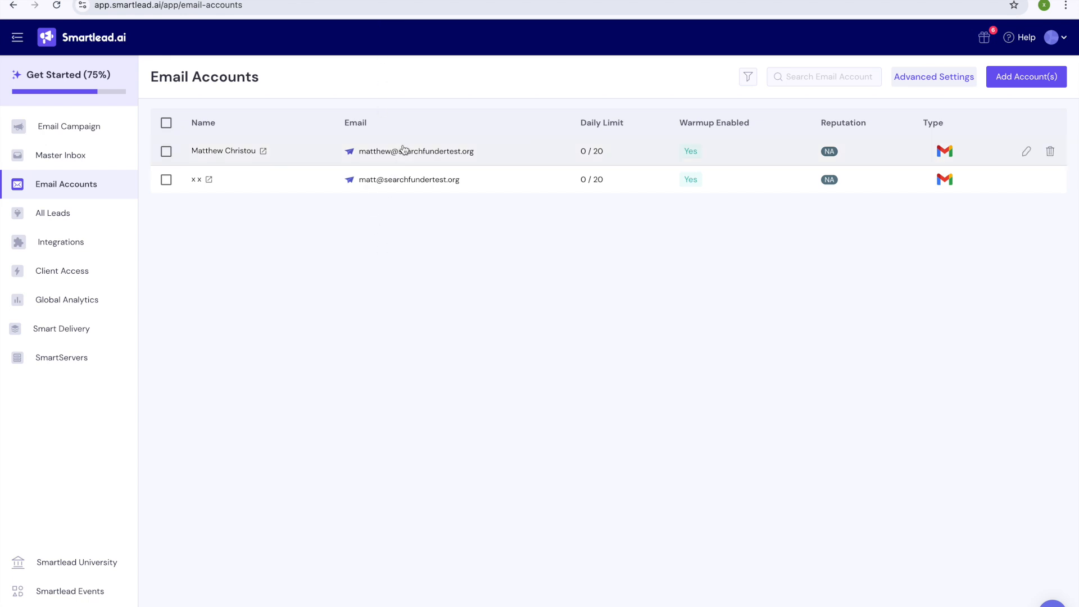
{"action": "left_click", "coordinate": [400, 1]}
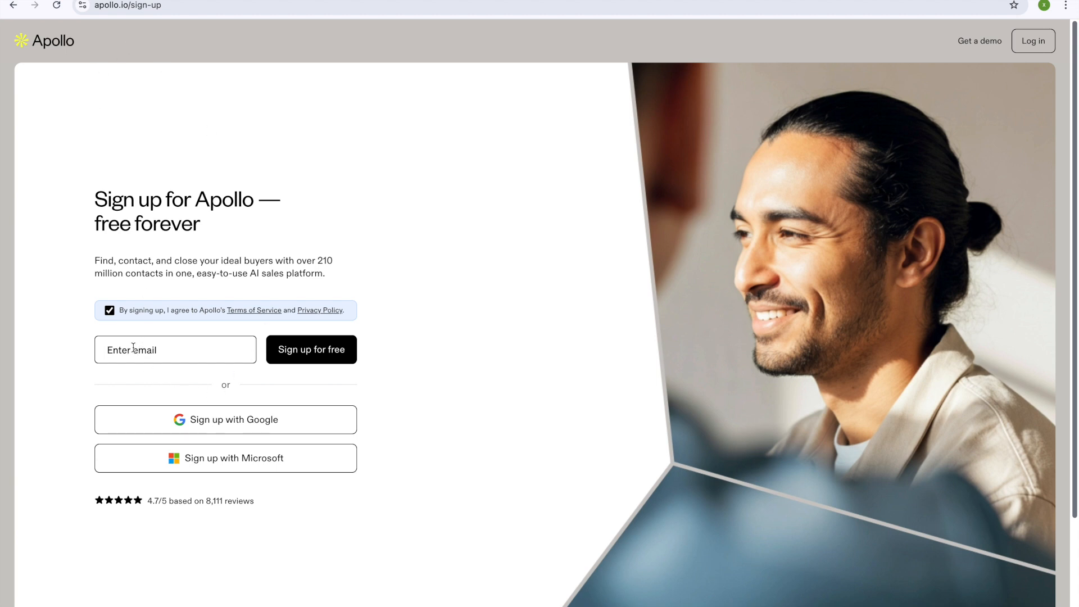
Step: Enter the sign-up email address on Apollo's free sign-up page and submit it
{"action": "left_click", "coordinate": [1044, 5]}
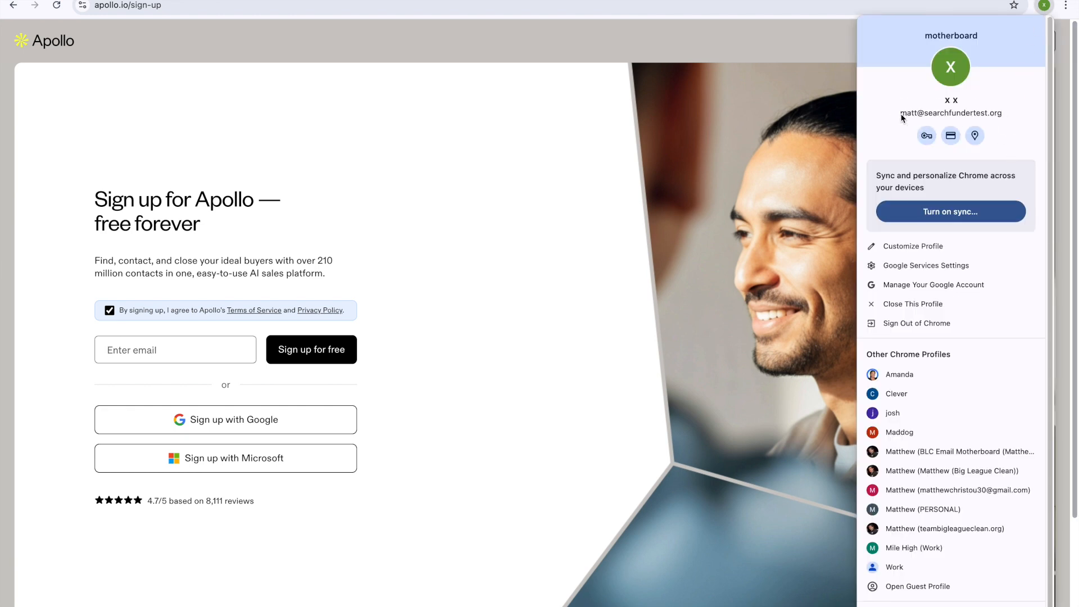
{"action": "left_click", "coordinate": [174, 349]}
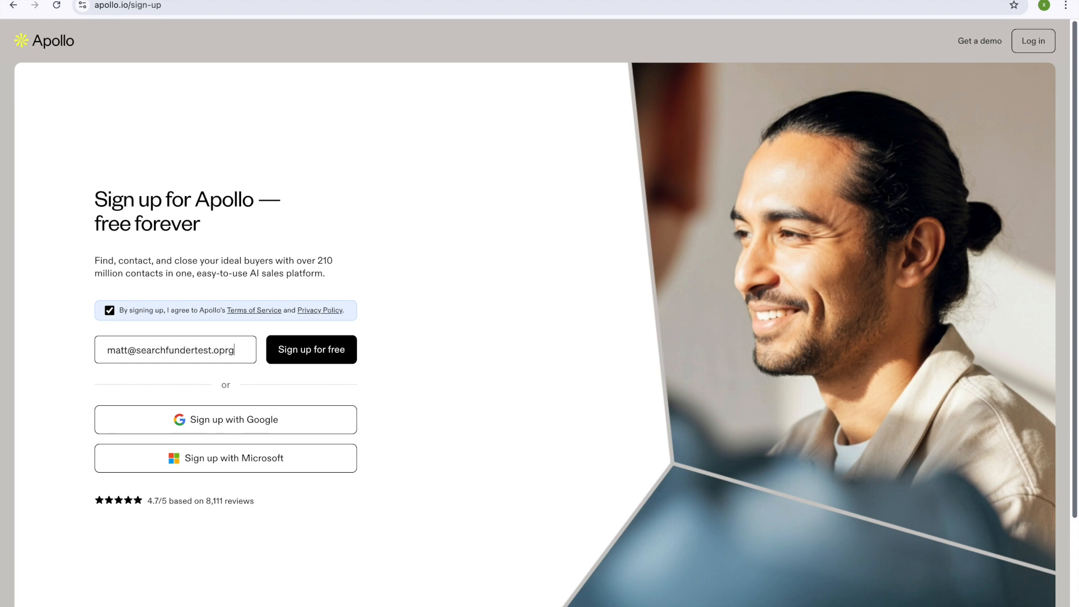
{"action": "left_click", "coordinate": [307, 360]}
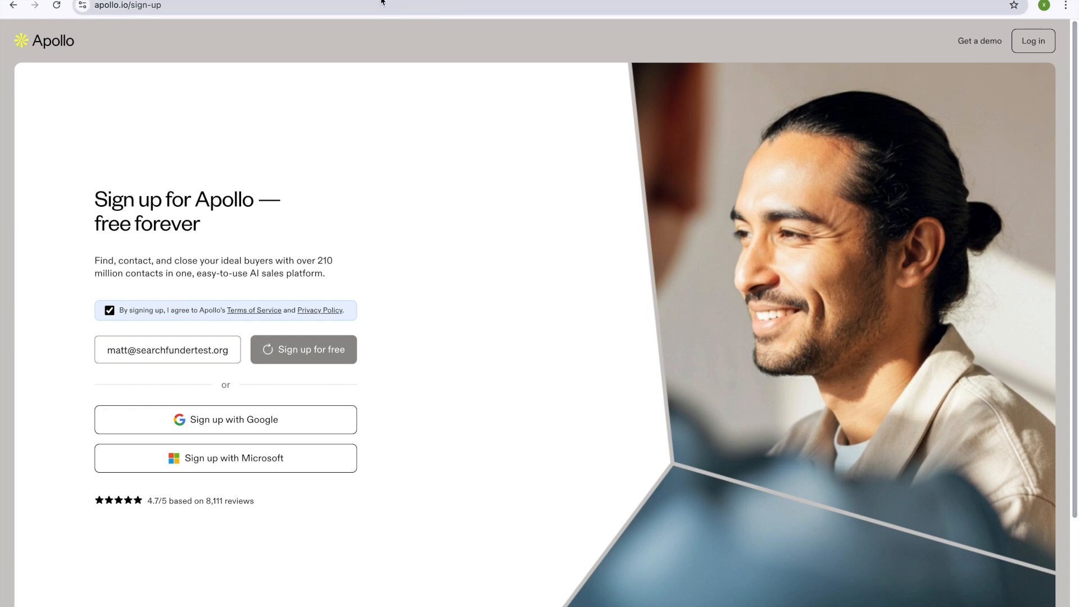
{"action": "left_click", "coordinate": [306, 349]}
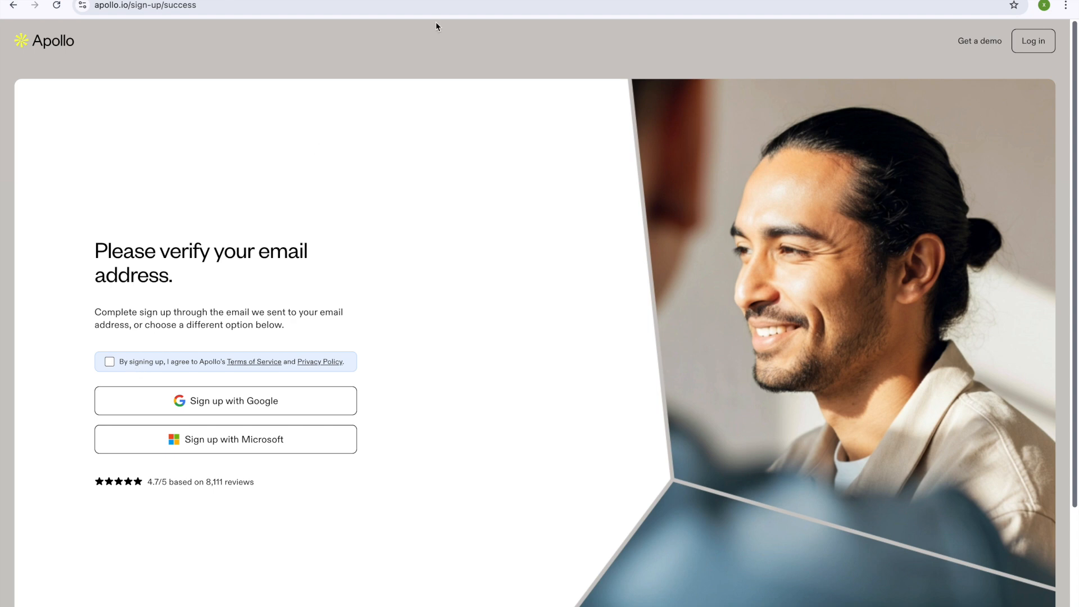
Step: Accept Apollo's terms and sign up with the matching Google account
{"action": "left_click", "coordinate": [200, 363]}
{"action": "left_click", "coordinate": [241, 413]}
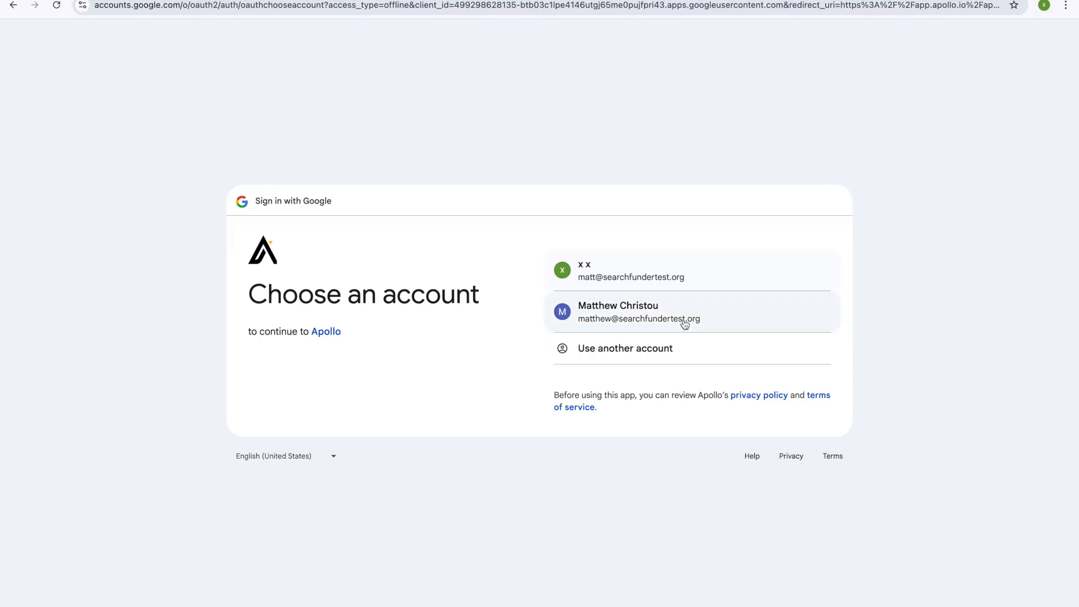
{"action": "left_click", "coordinate": [678, 284]}
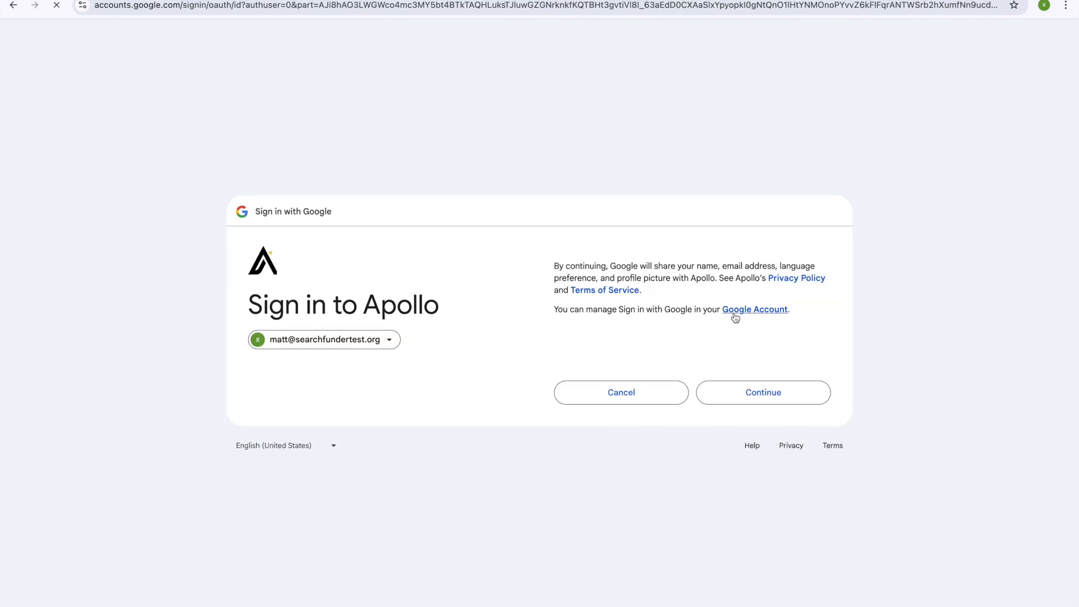
{"action": "left_click", "coordinate": [734, 400]}
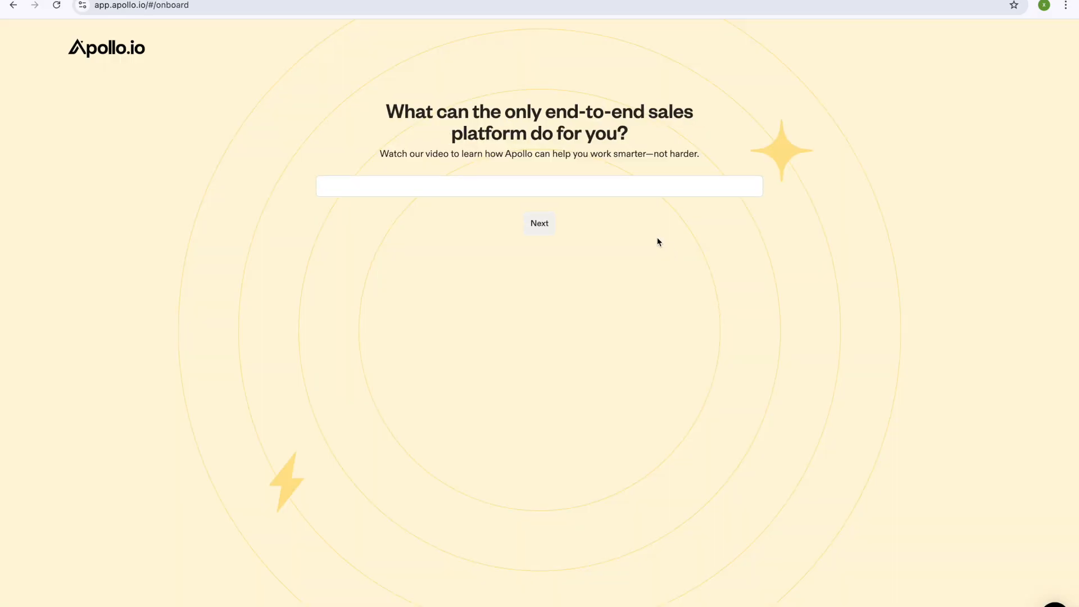
Step: Finish Apollo onboarding as a Marketer, skipping the goals question and starting personalized setup
{"action": "left_click", "coordinate": [545, 462]}
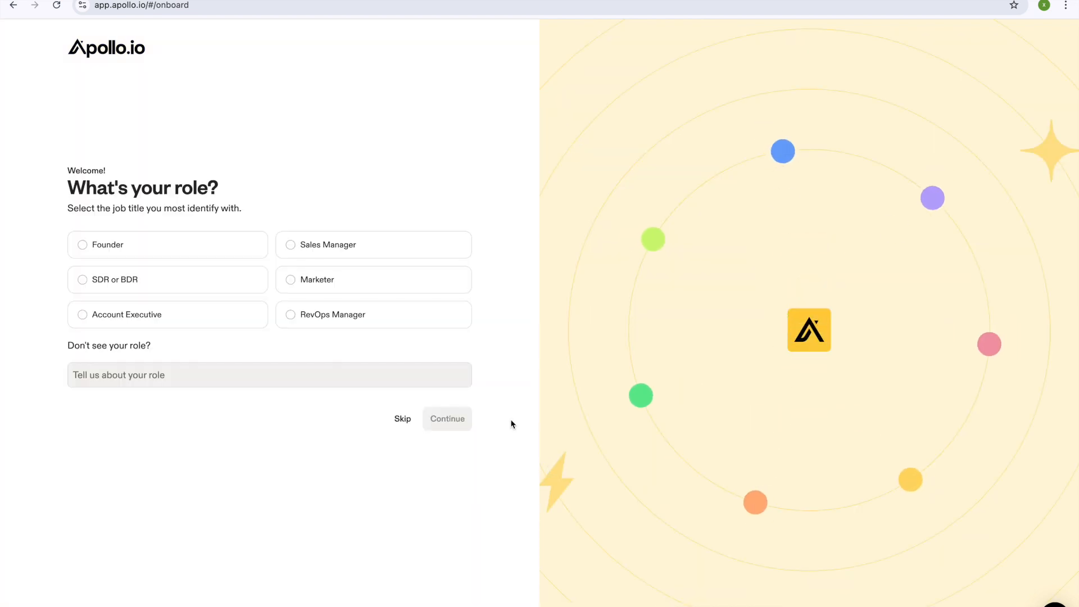
{"action": "left_click", "coordinate": [329, 284]}
{"action": "left_click", "coordinate": [447, 419]}
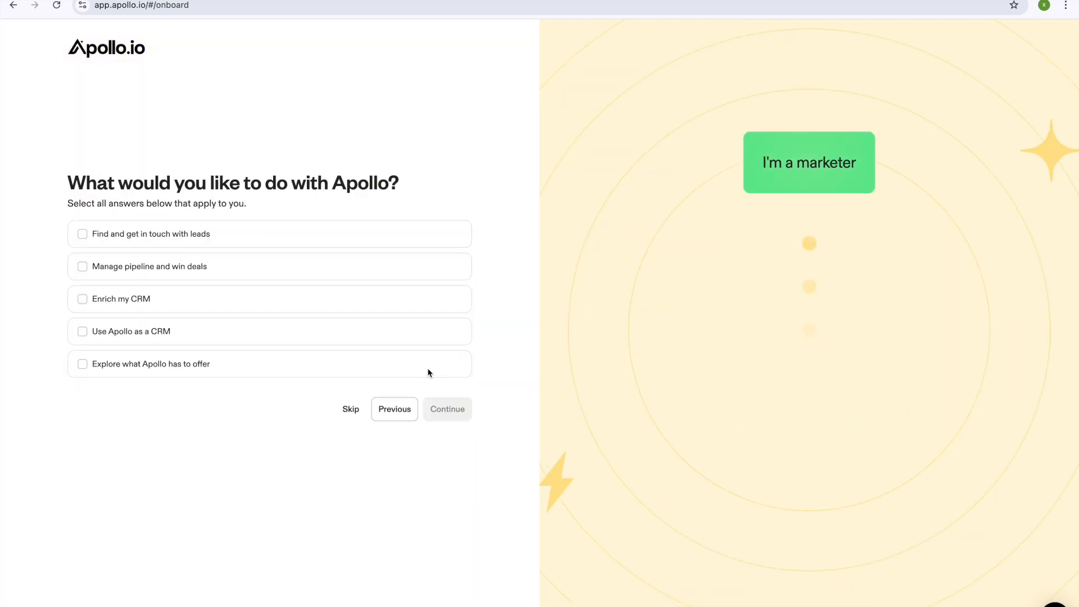
{"action": "left_click", "coordinate": [357, 411]}
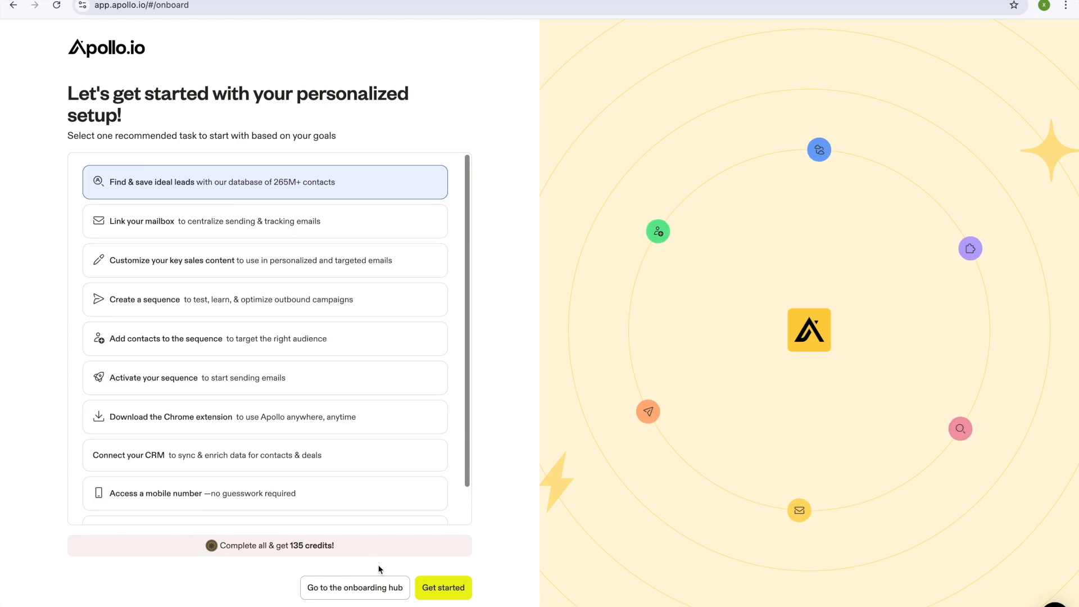
{"action": "left_click", "coordinate": [439, 455]}
{"action": "left_click", "coordinate": [444, 588]}
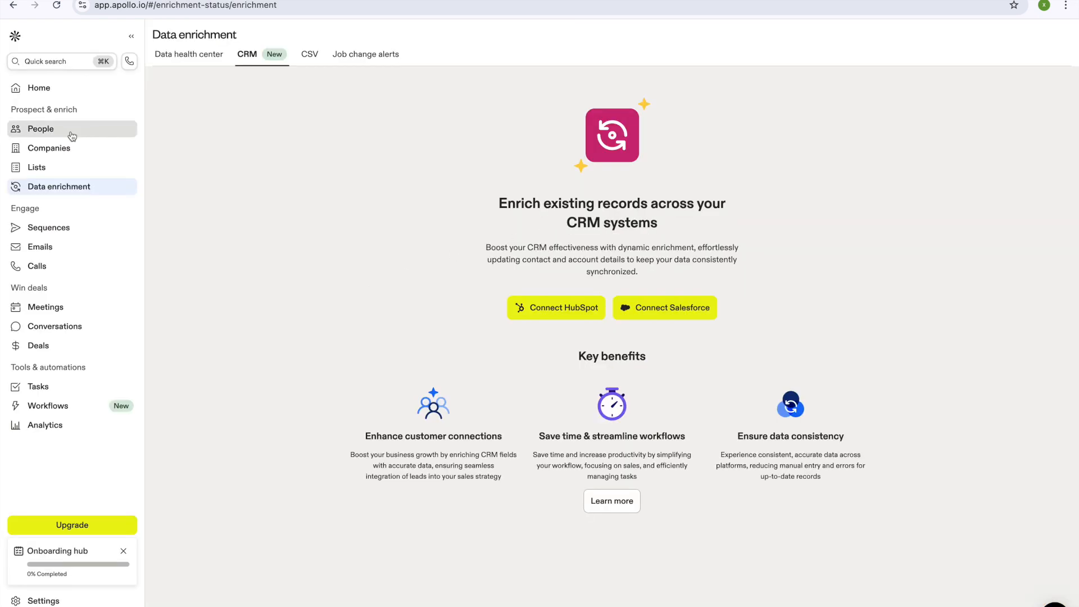
{"action": "left_click", "coordinate": [72, 134]}
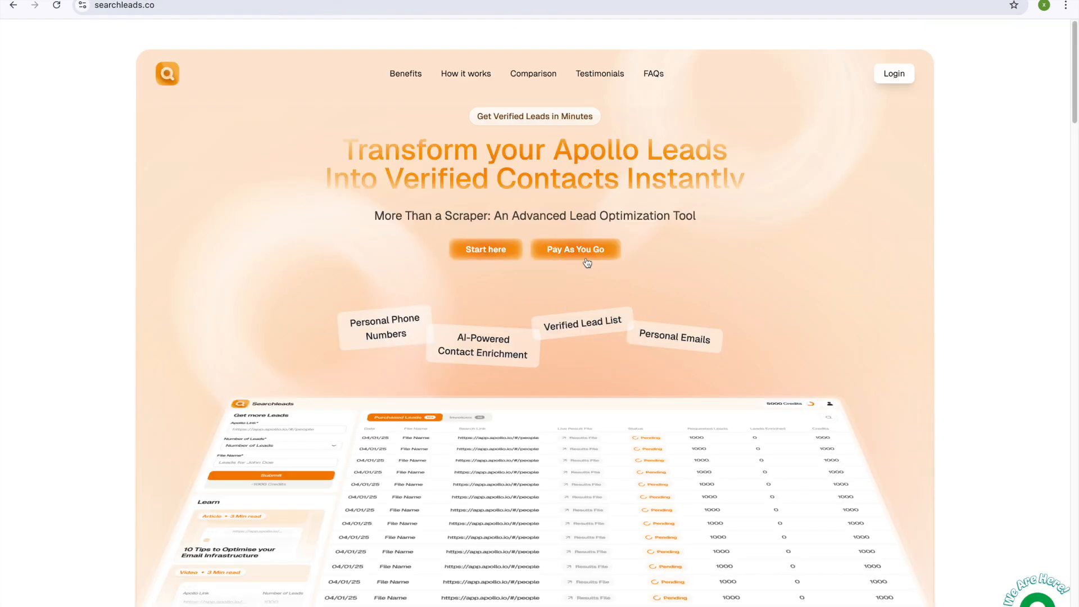
Step: Open the SearchLeads lead order form, then navigate back to Apollo's People page
{"action": "left_click", "coordinate": [572, 250]}
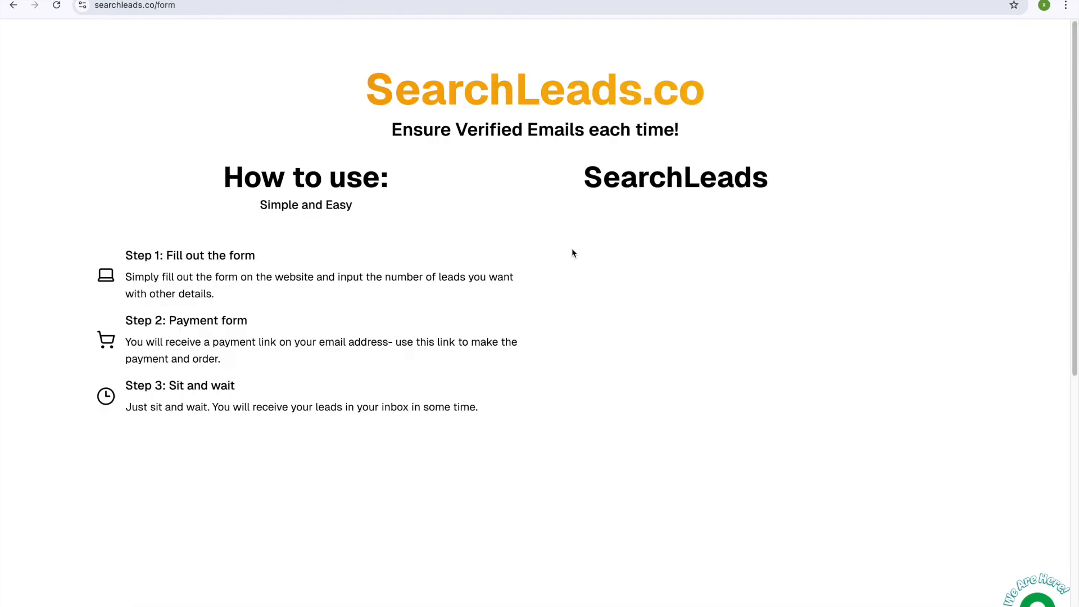
{"action": "key", "text": "alt+Left"}
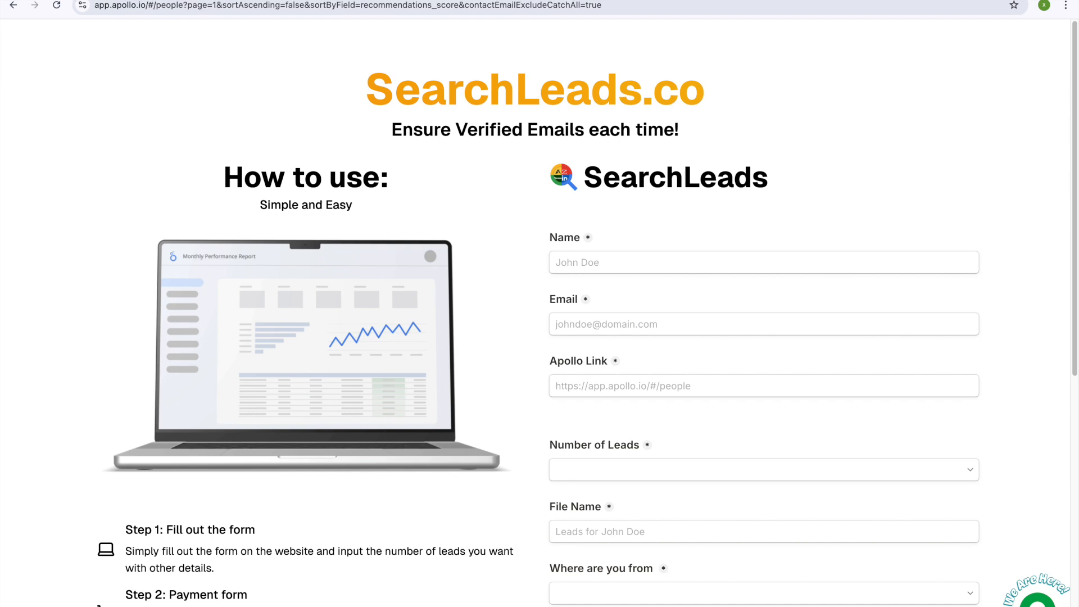
{"action": "key", "text": "alt+Right"}
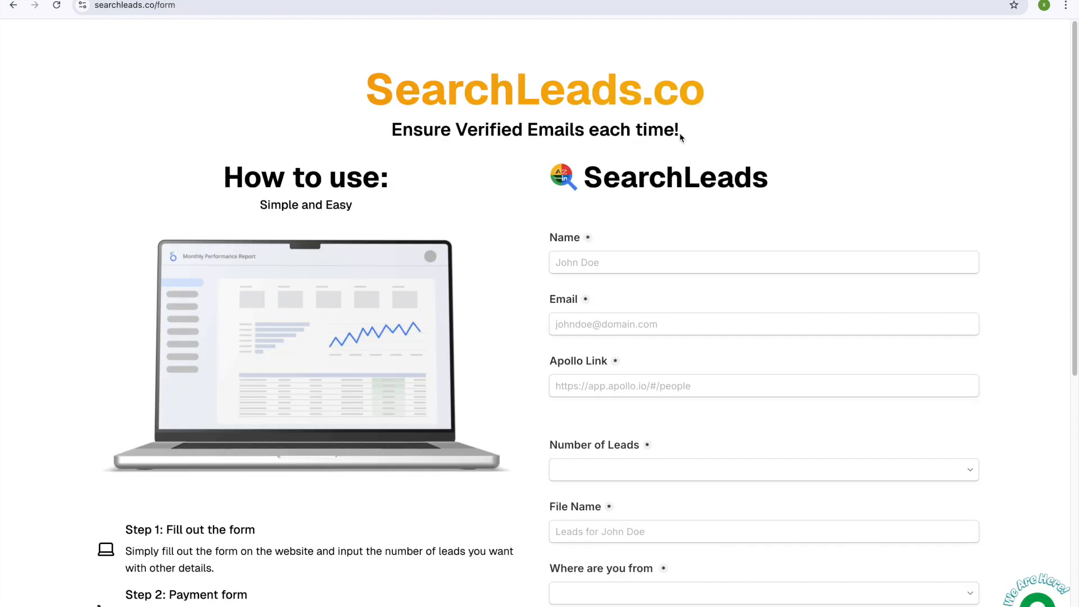
{"action": "key", "text": "alt+Left"}
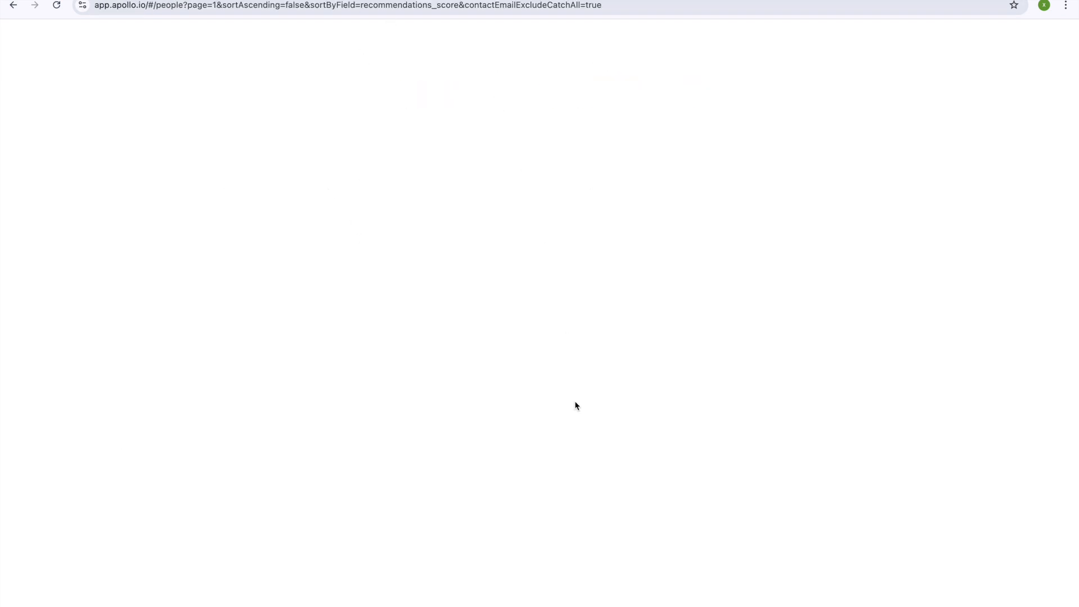
Step: Move between the SearchLeads form and Apollo, settling on the People search page
{"action": "left_click", "coordinate": [340, 9]}
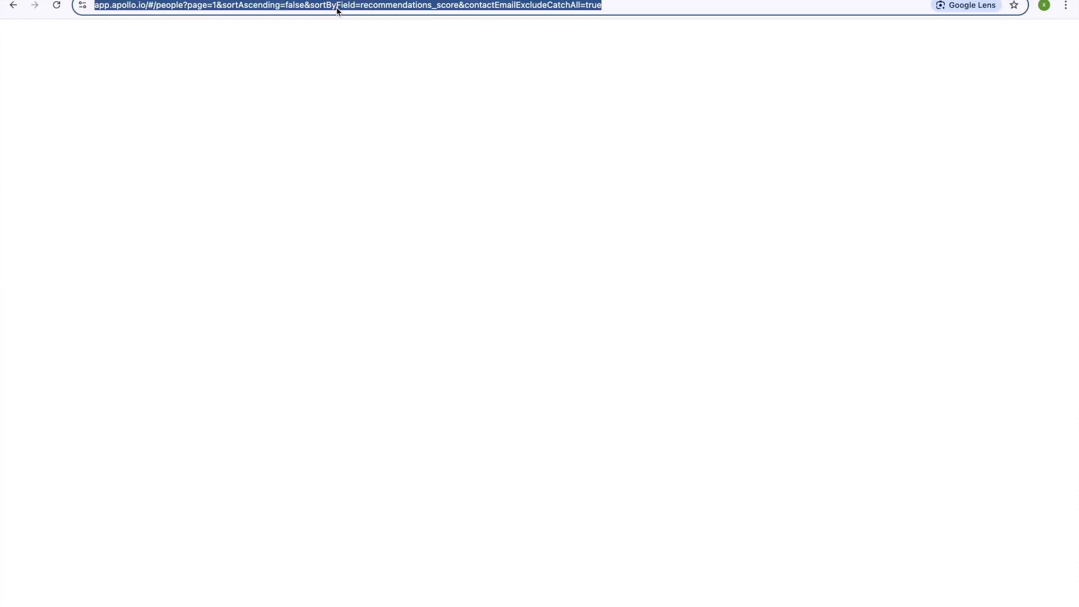
{"action": "left_click", "coordinate": [506, 103]}
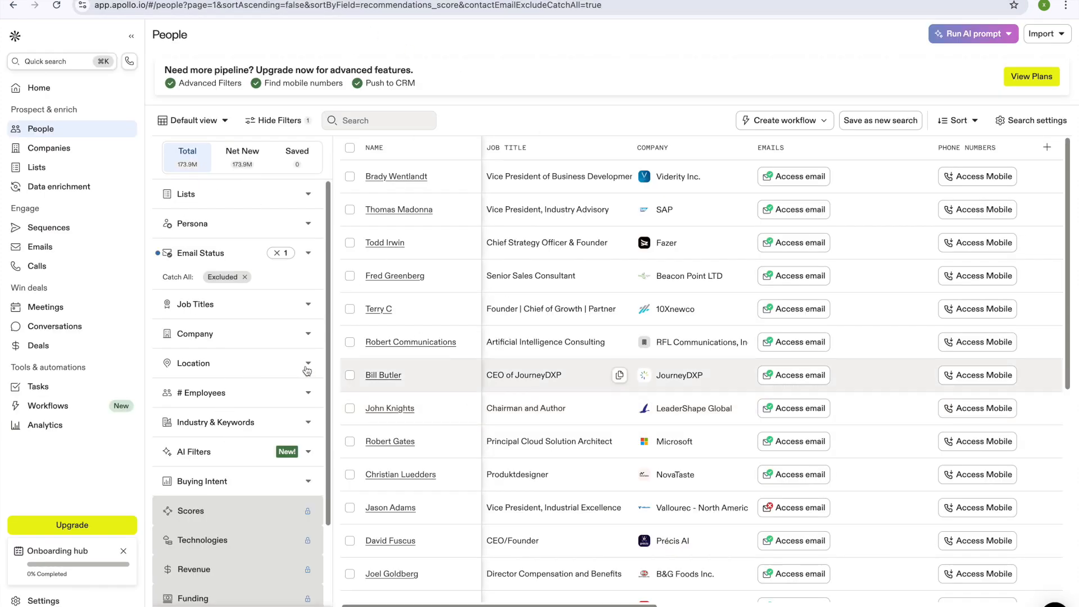
{"action": "key", "text": "alt+Right"}
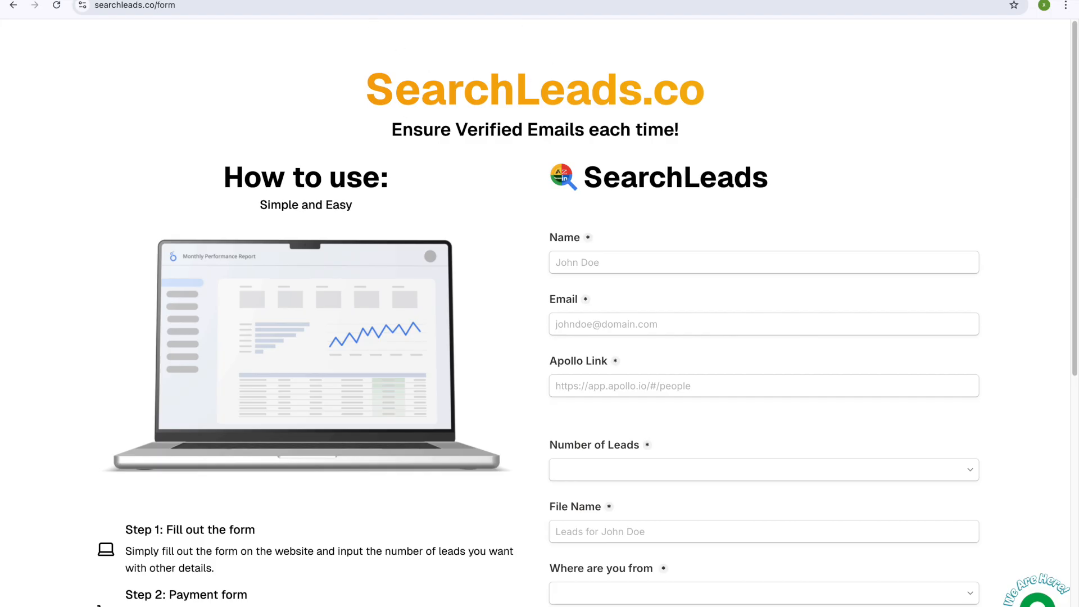
{"action": "key", "text": "alt+Left"}
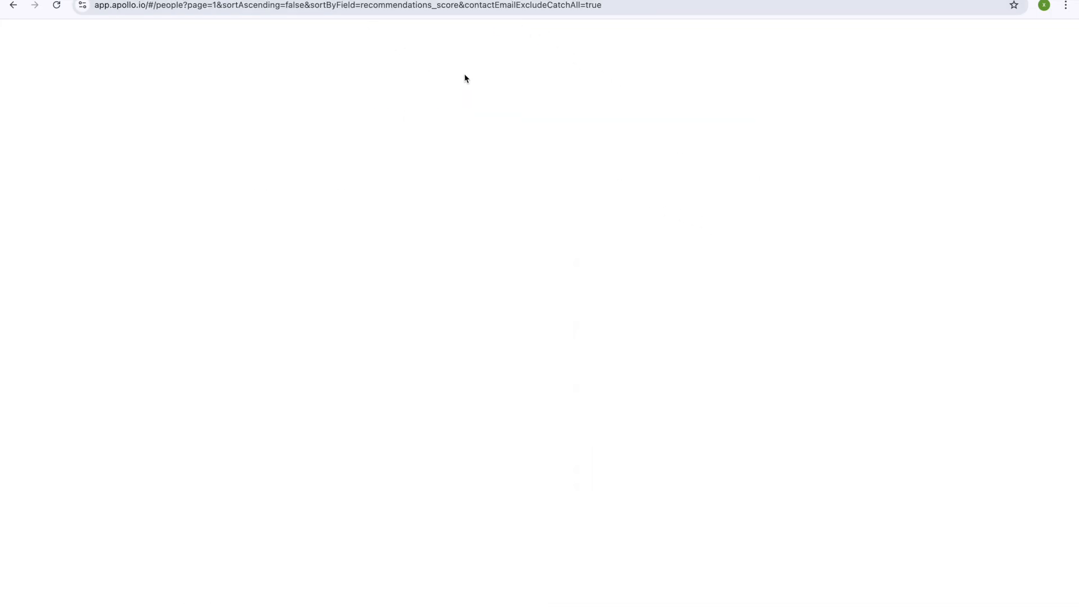
{"action": "left_click", "coordinate": [402, 7]}
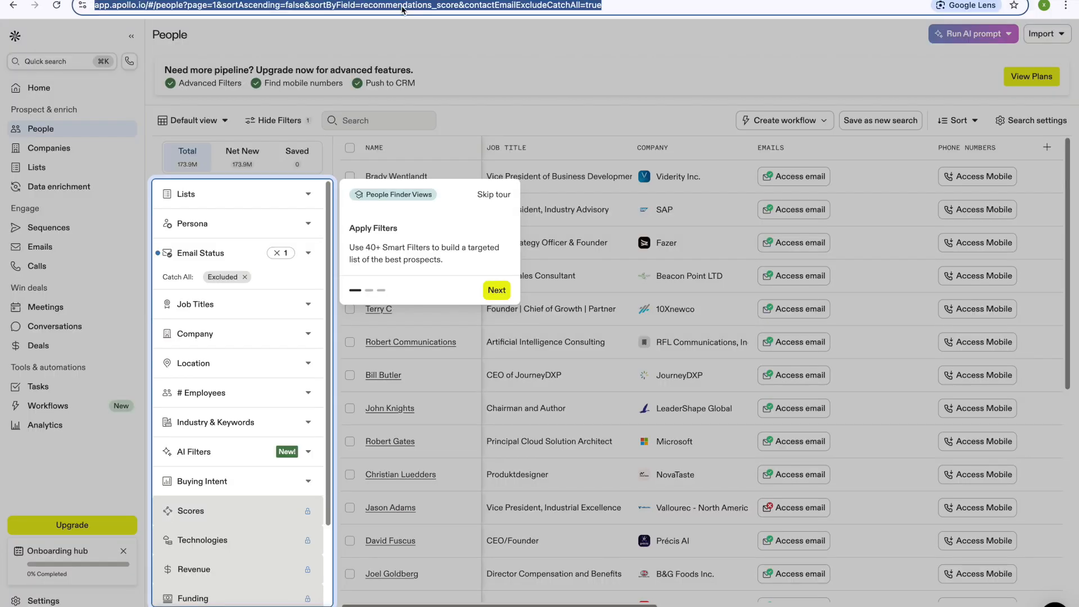
{"action": "left_click", "coordinate": [508, 63]}
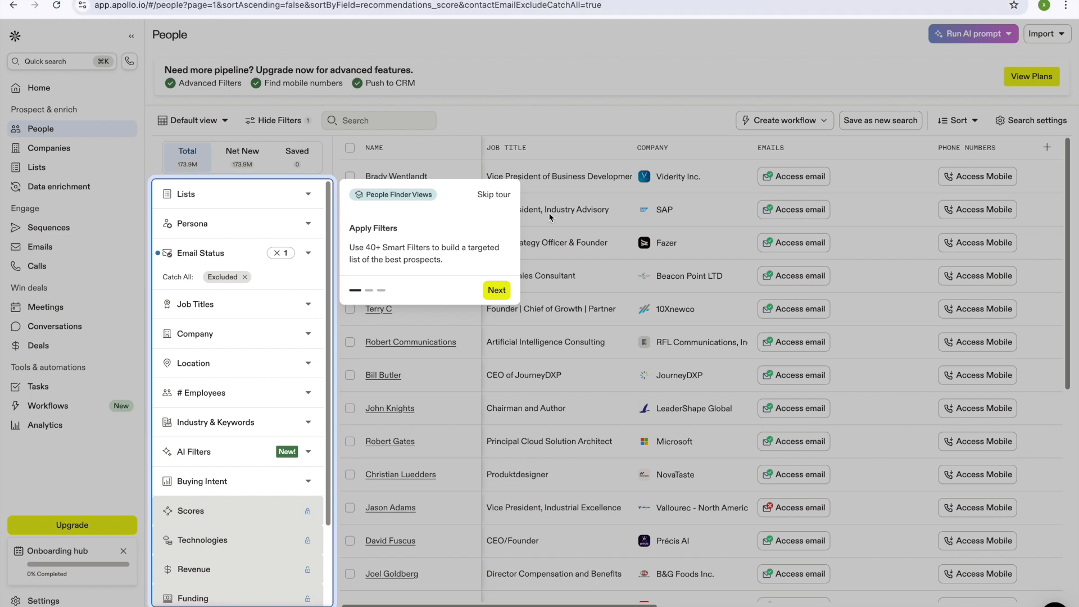
Step: Step through Apollo's onboarding tour to Finish so the People list is visible
{"action": "left_click", "coordinate": [503, 294]}
{"action": "left_click", "coordinate": [326, 316]}
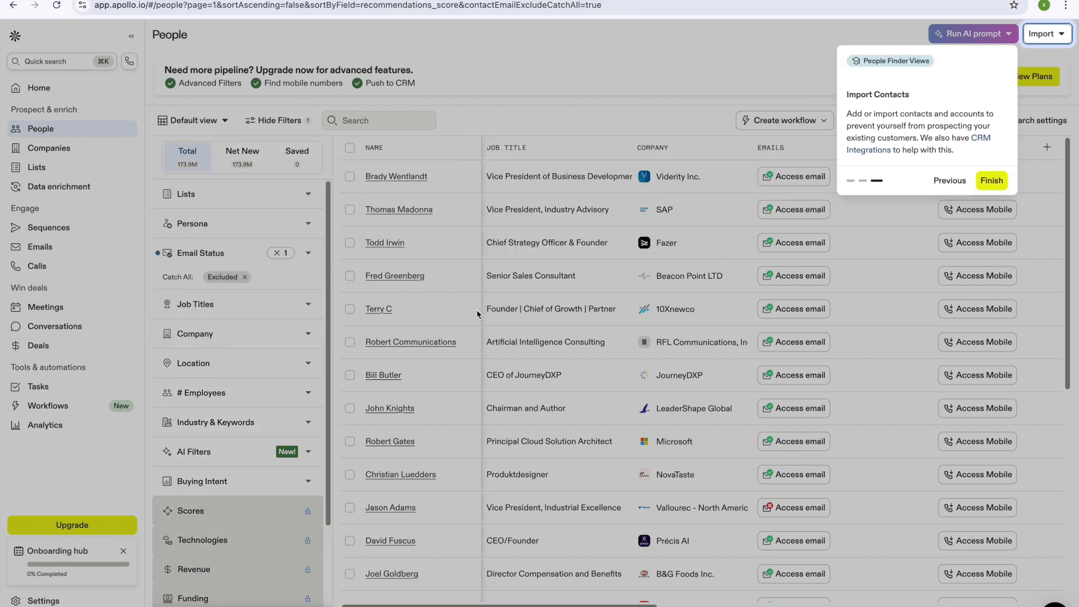
{"action": "left_click", "coordinate": [1005, 180]}
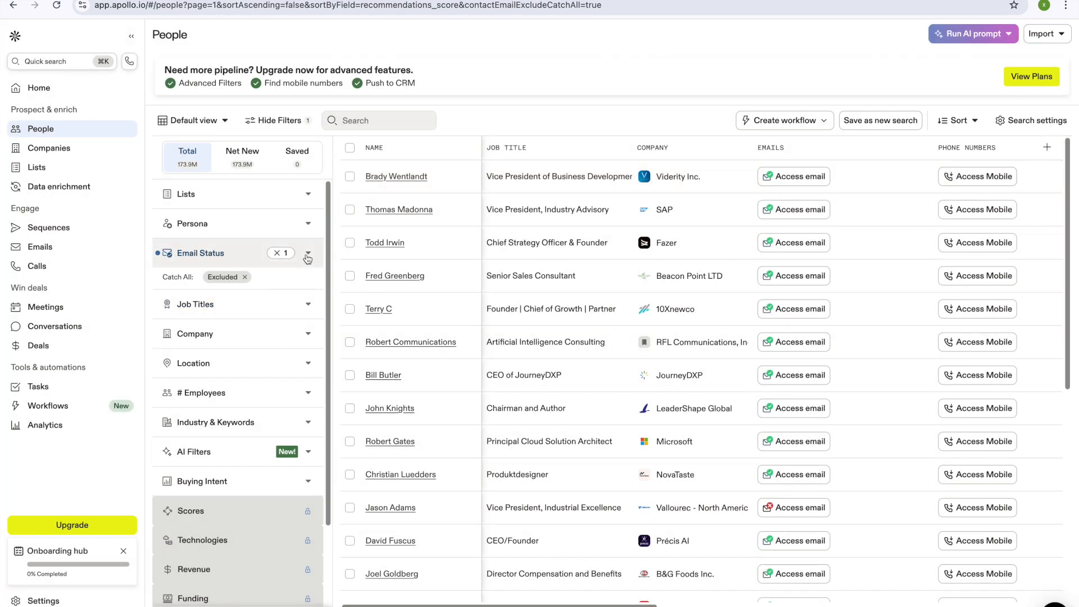
{"action": "left_click", "coordinate": [309, 276]}
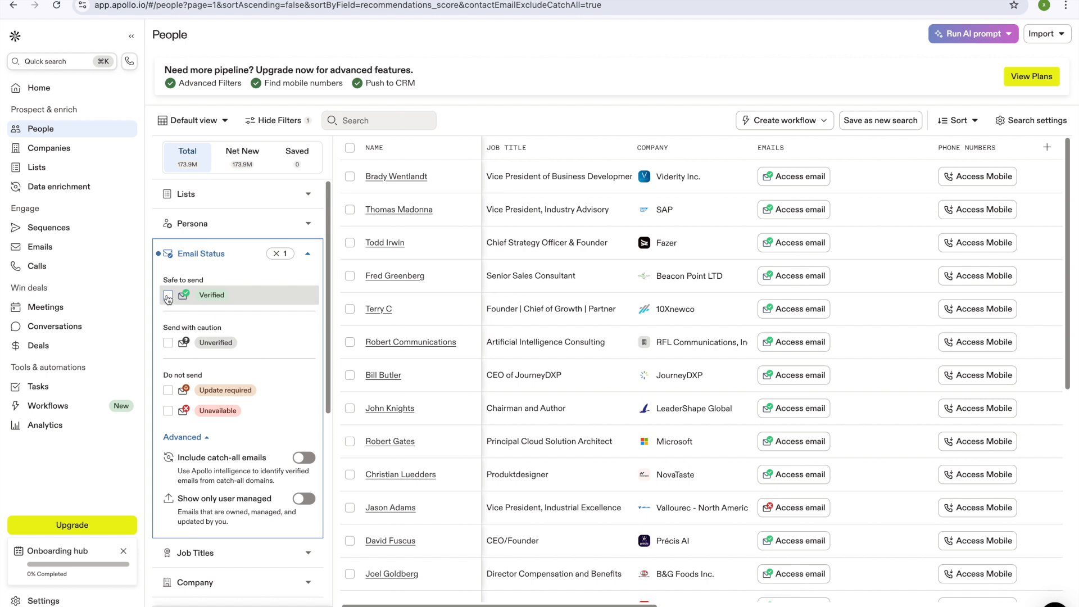
Step: Tick Verified under Safe to send in the Email Status filter, narrowing results to 57.0M
{"action": "left_click", "coordinate": [168, 297]}
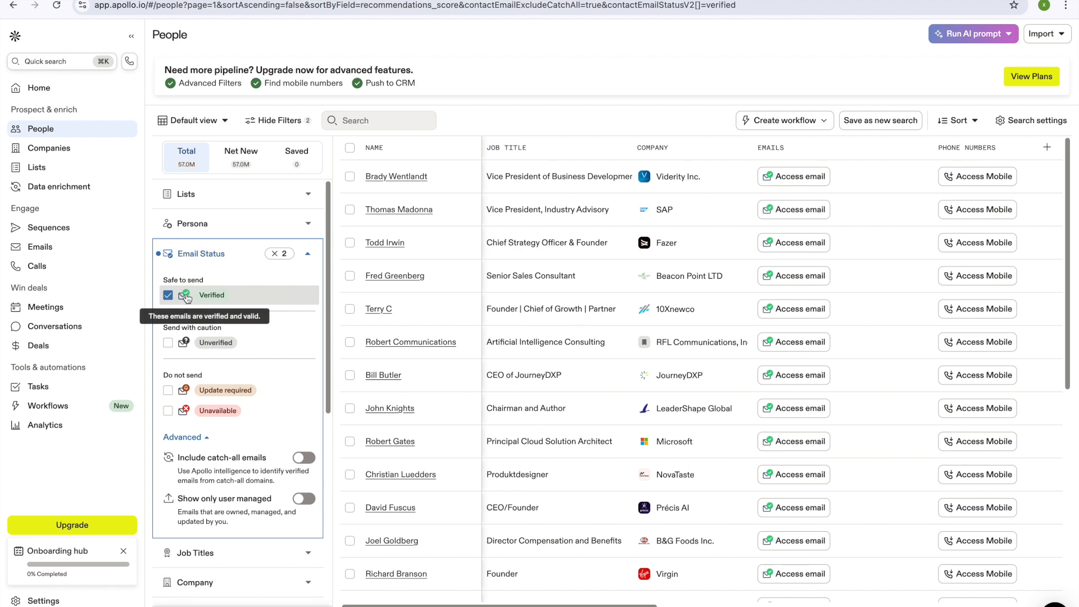
{"action": "left_click", "coordinate": [347, 356]}
{"action": "scroll", "coordinate": [241, 258], "scroll_direction": "down", "scroll_amount": 3}
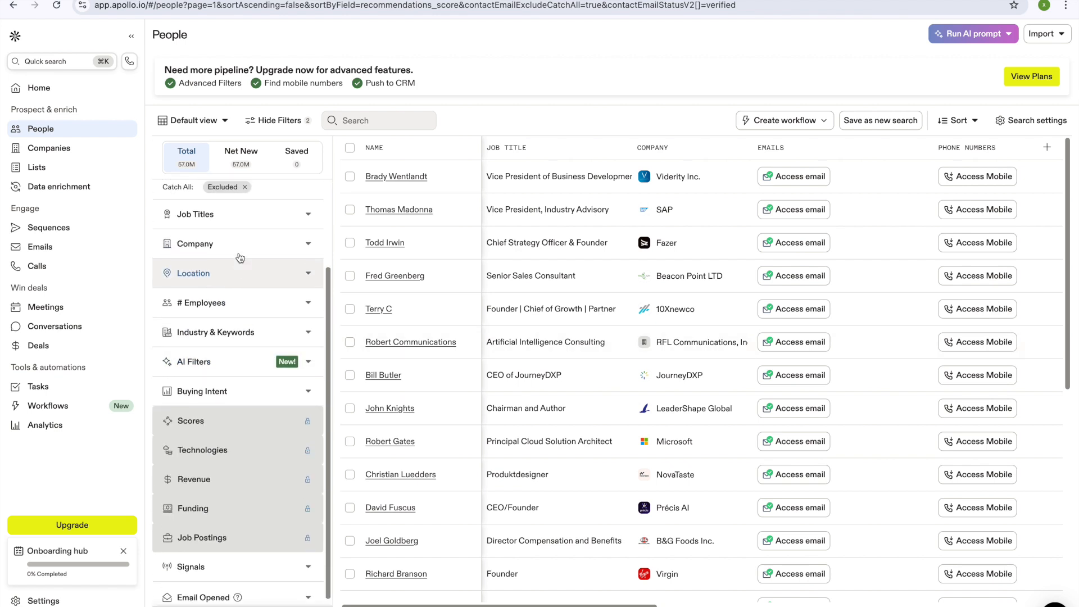
Step: Add owner, co-founder and co-owner to the Job Titles filter, leaving 1.4M contacts
{"action": "left_click", "coordinate": [315, 222]}
{"action": "left_click", "coordinate": [238, 276]}
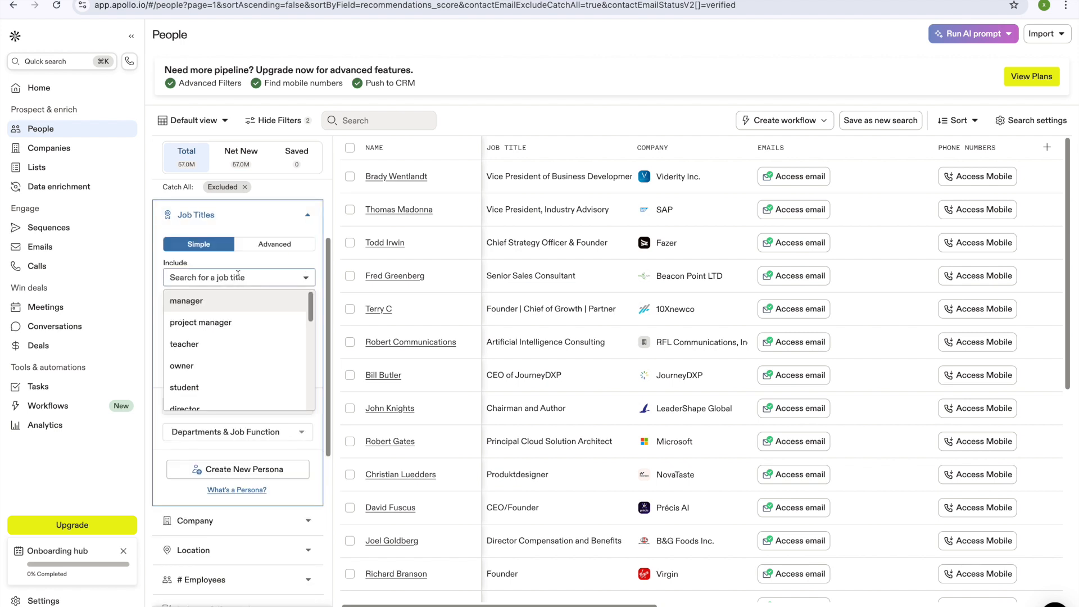
{"action": "type", "text": "owner"}
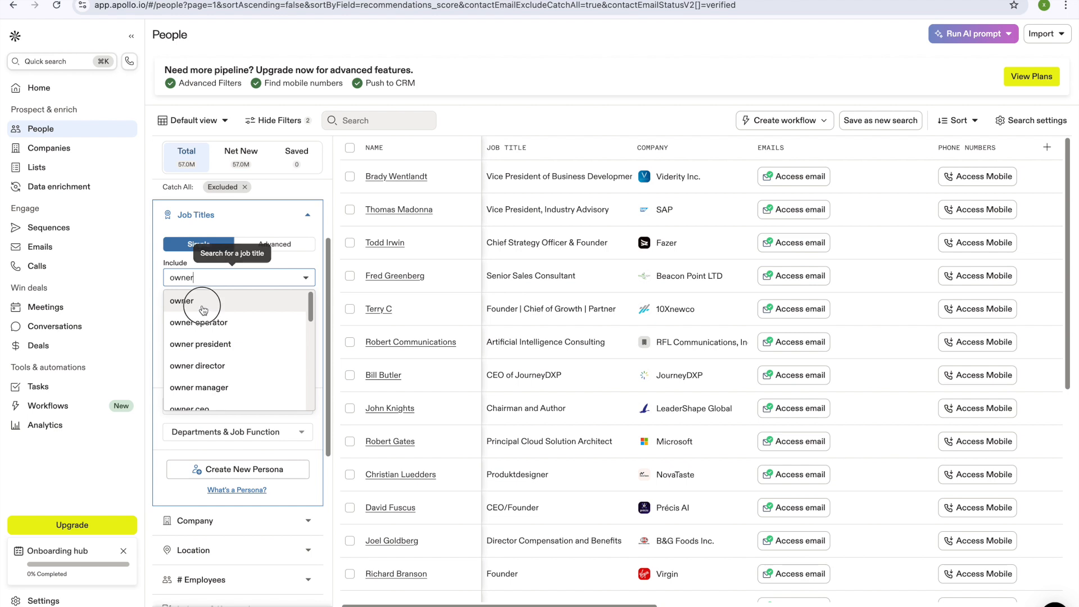
{"action": "left_click", "coordinate": [204, 309]}
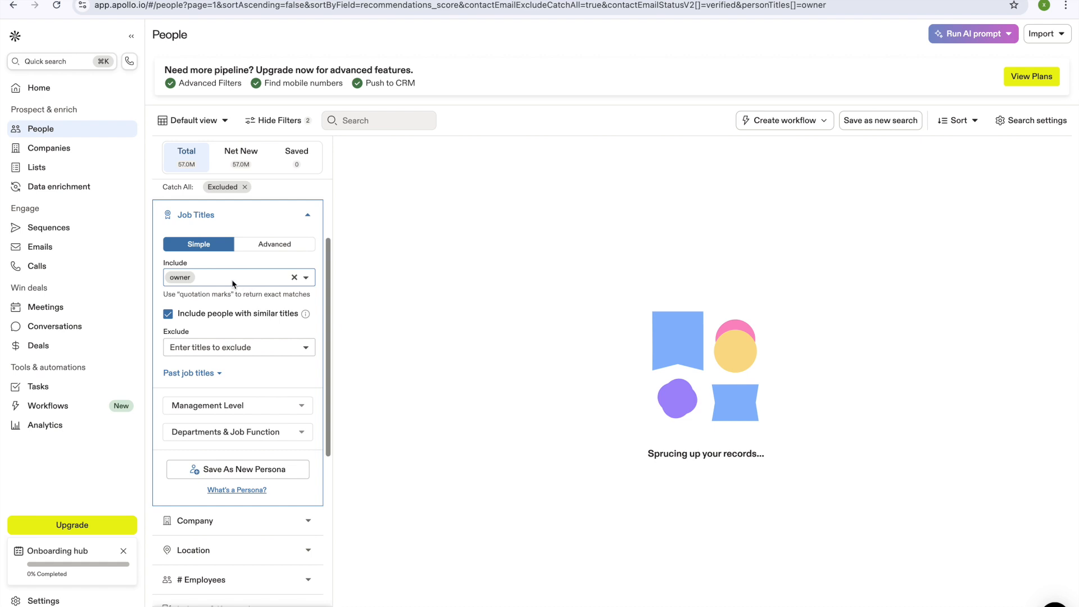
{"action": "type", "text": "ceo"}
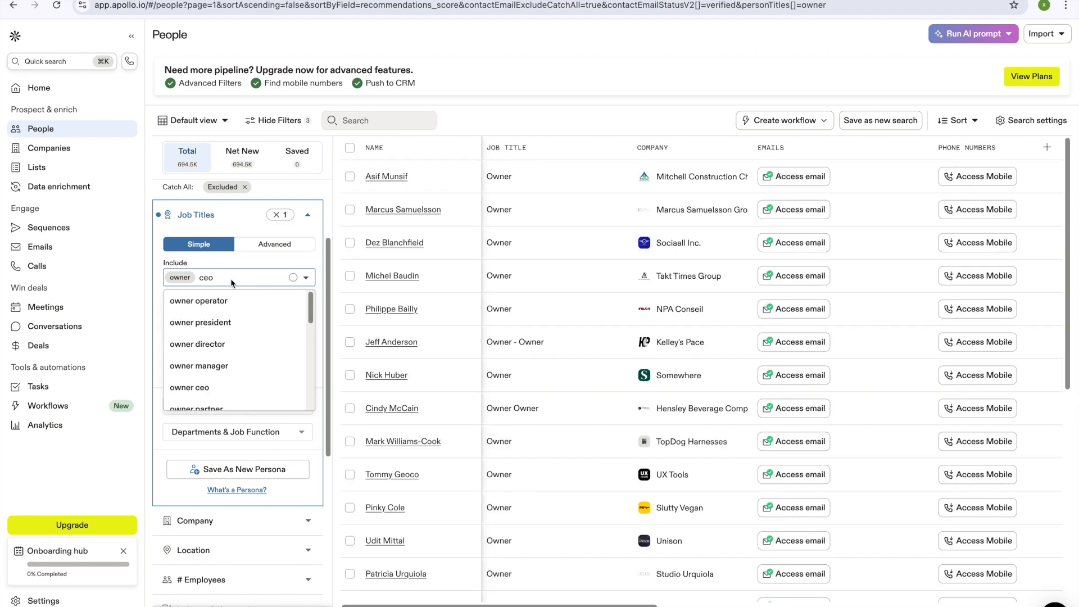
{"action": "key", "text": "BackSpace"}
{"action": "key", "text": "BackSpace"}
{"action": "type", "text": "o-founder"}
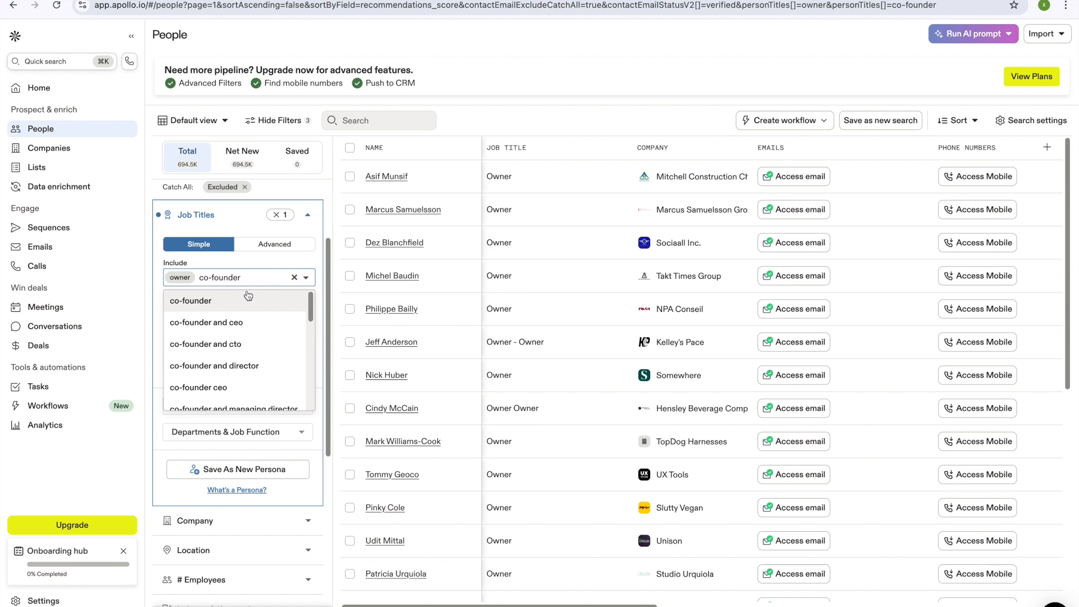
{"action": "left_click", "coordinate": [248, 300]}
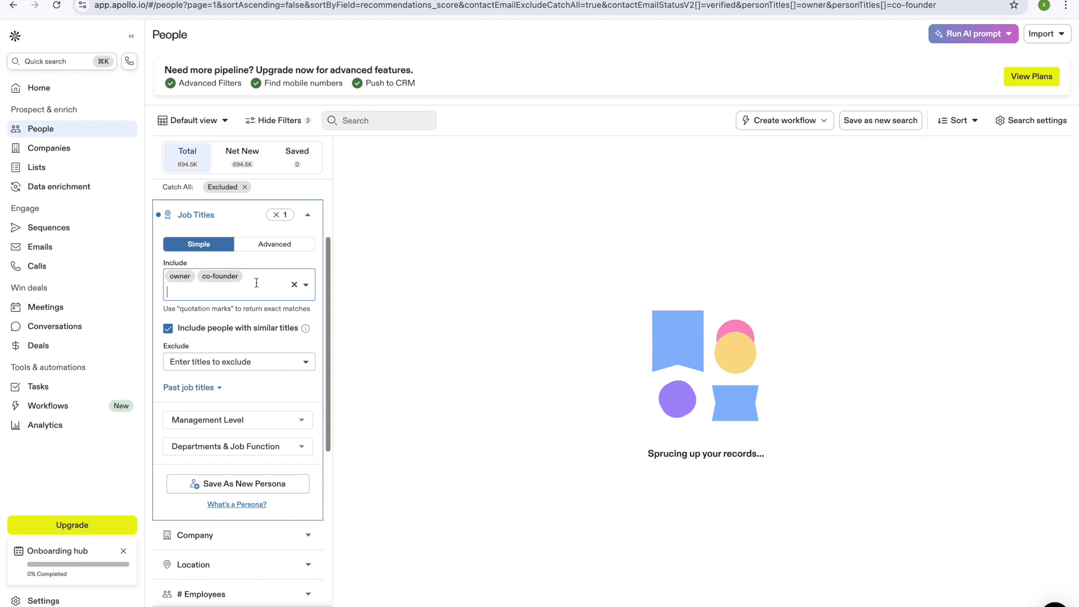
{"action": "type", "text": "co-owner"}
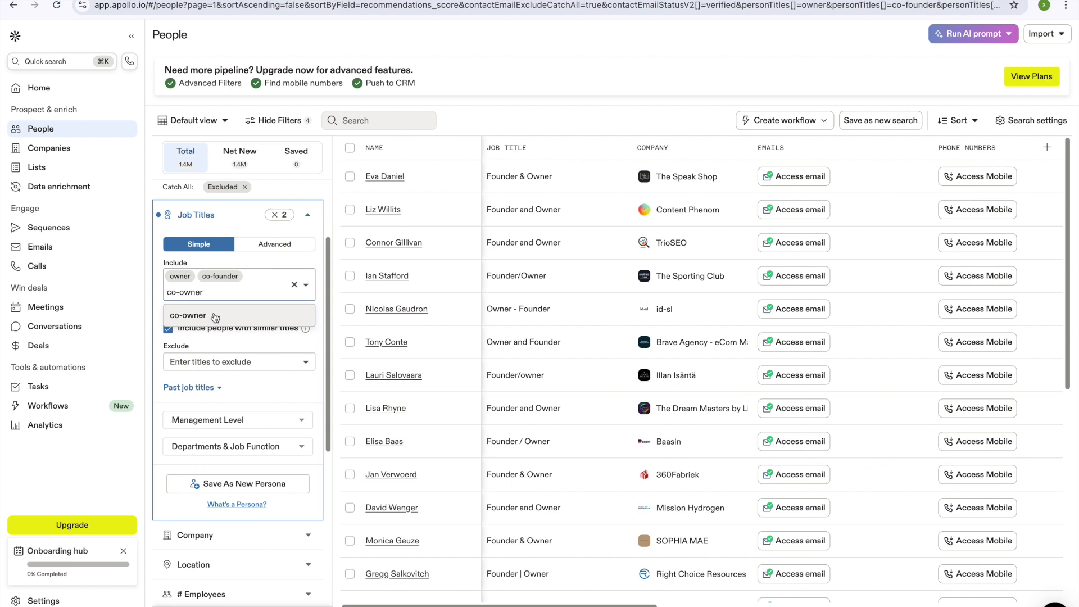
{"action": "key", "text": "Return"}
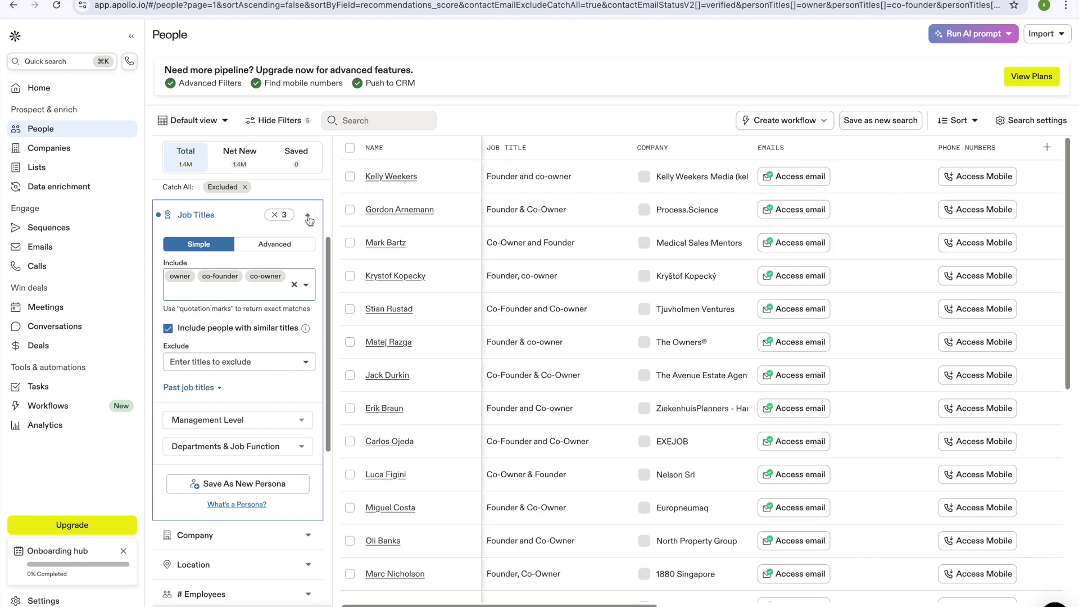
{"action": "left_click", "coordinate": [308, 215]}
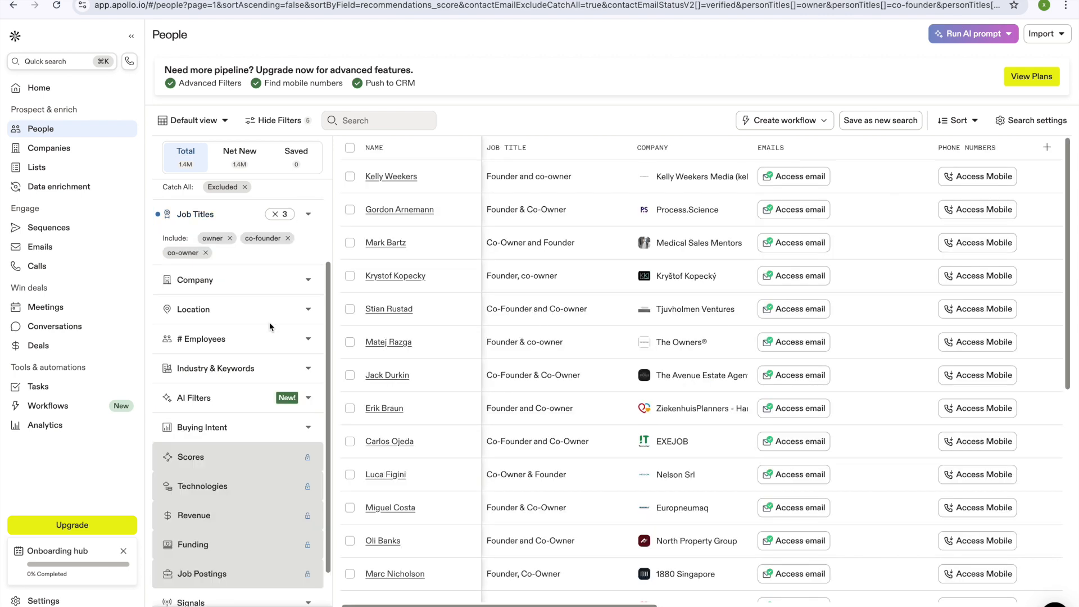
Step: Add a 'california' City/State/Country/ZIP location filter, leaving 92.2K contacts
{"action": "left_click", "coordinate": [308, 313]}
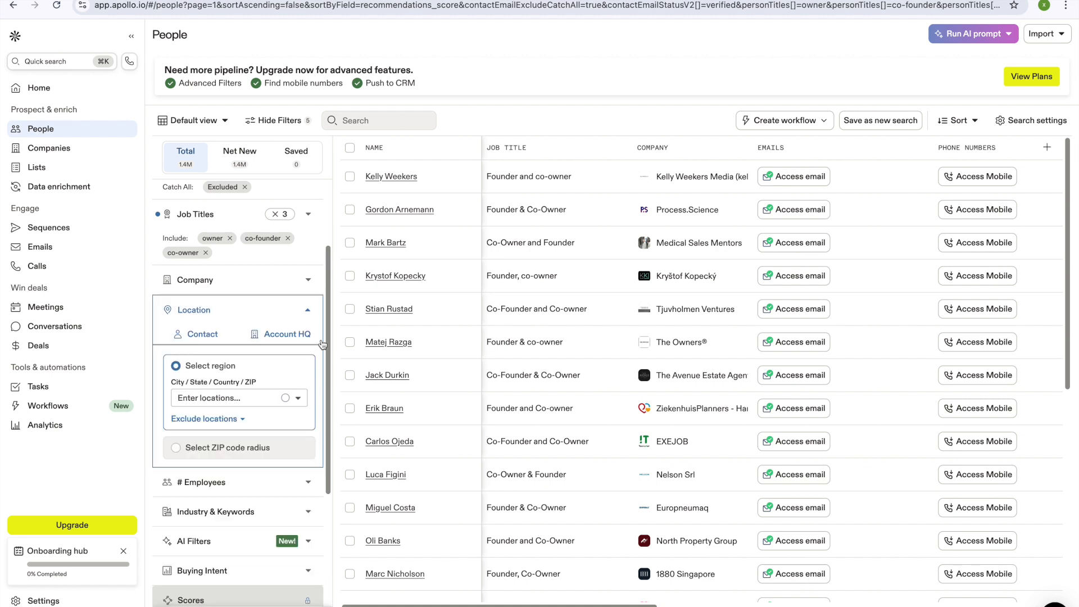
{"action": "left_click", "coordinate": [237, 396]}
{"action": "type", "text": "california"}
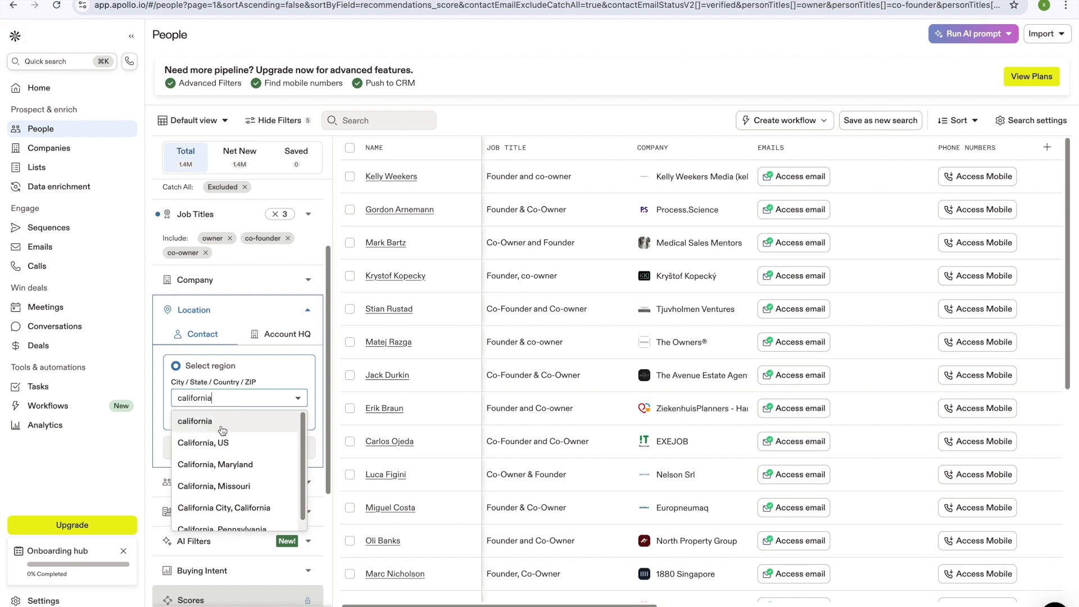
{"action": "left_click", "coordinate": [267, 429]}
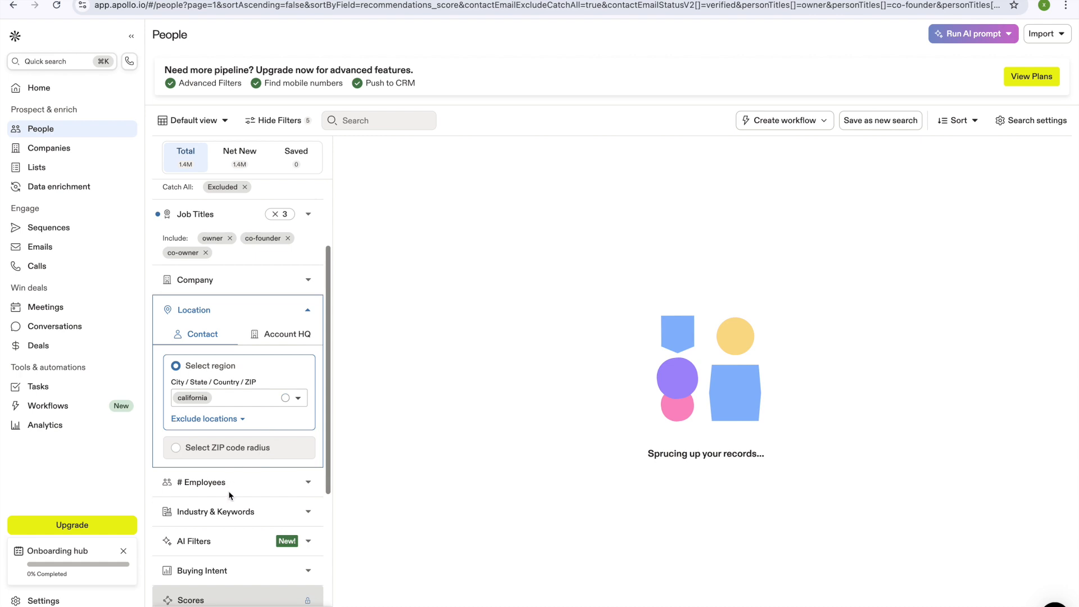
{"action": "left_click", "coordinate": [309, 512]}
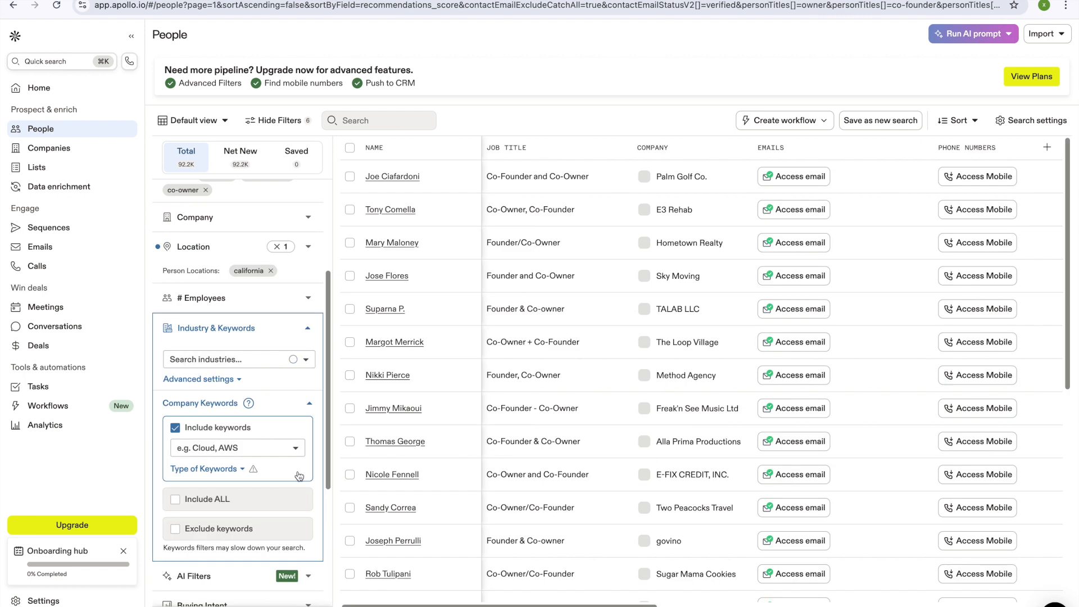
Step: Add 'pharmaceuticals' as the industry filter and review the 161 remaining people
{"action": "left_click", "coordinate": [220, 360]}
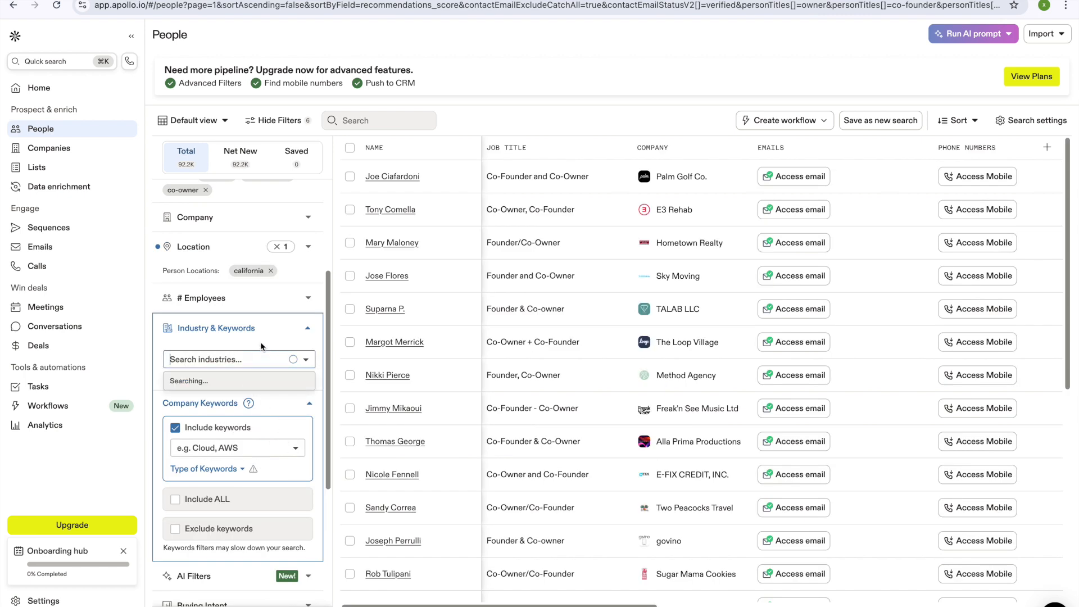
{"action": "left_click", "coordinate": [220, 390]}
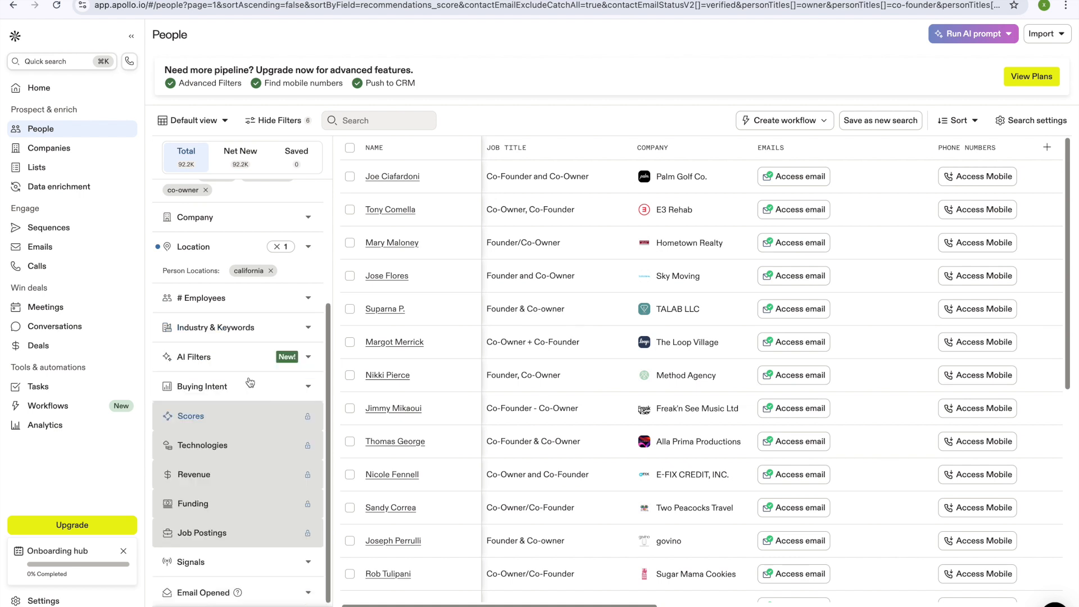
{"action": "left_click", "coordinate": [308, 332]}
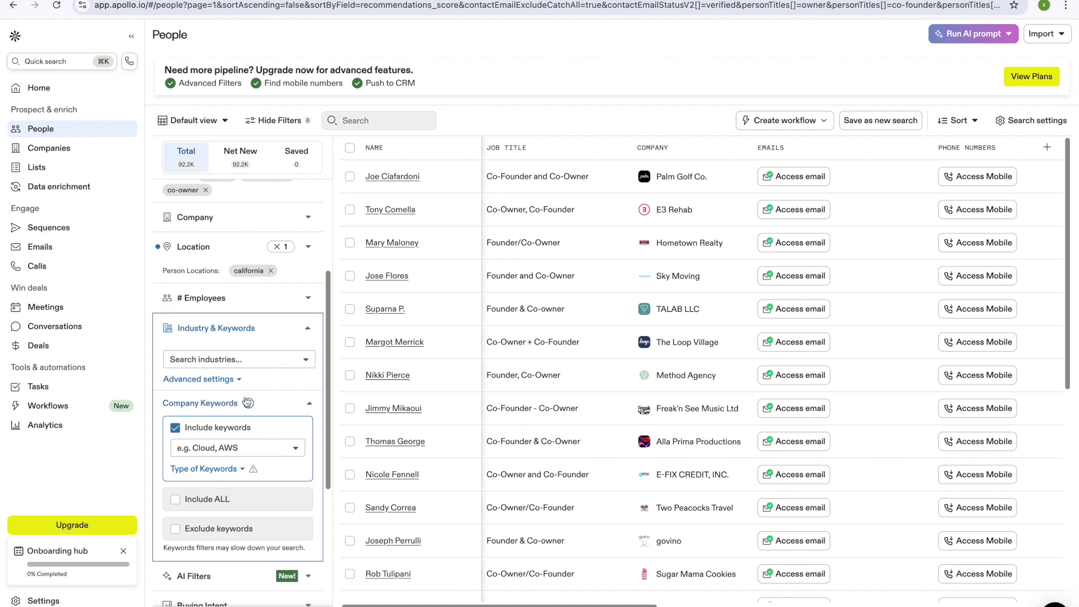
{"action": "left_click", "coordinate": [213, 360]}
{"action": "type", "text": "pharma"}
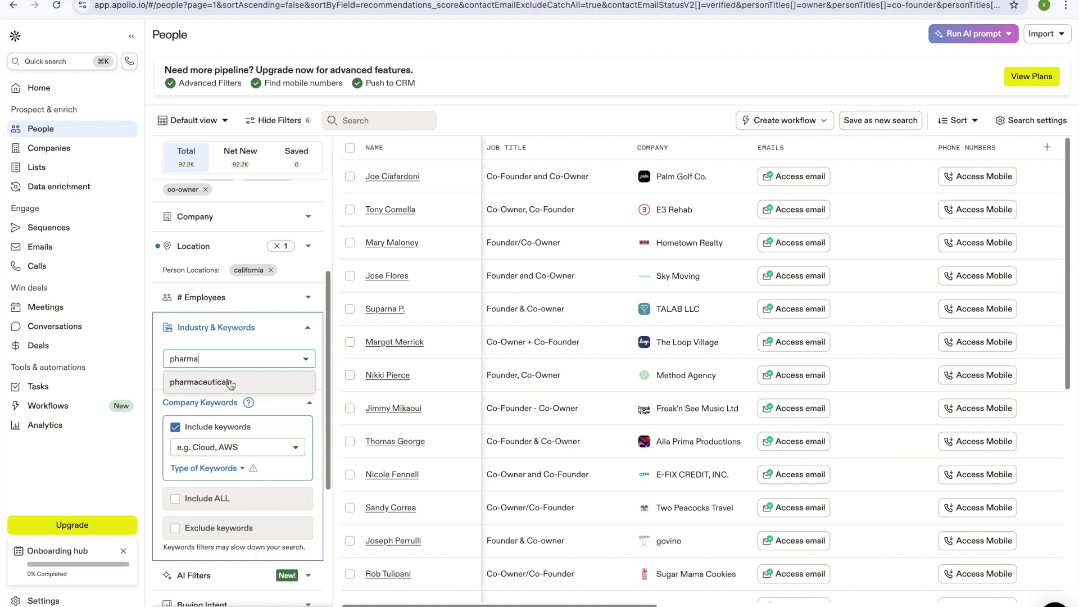
{"action": "left_click", "coordinate": [231, 384]}
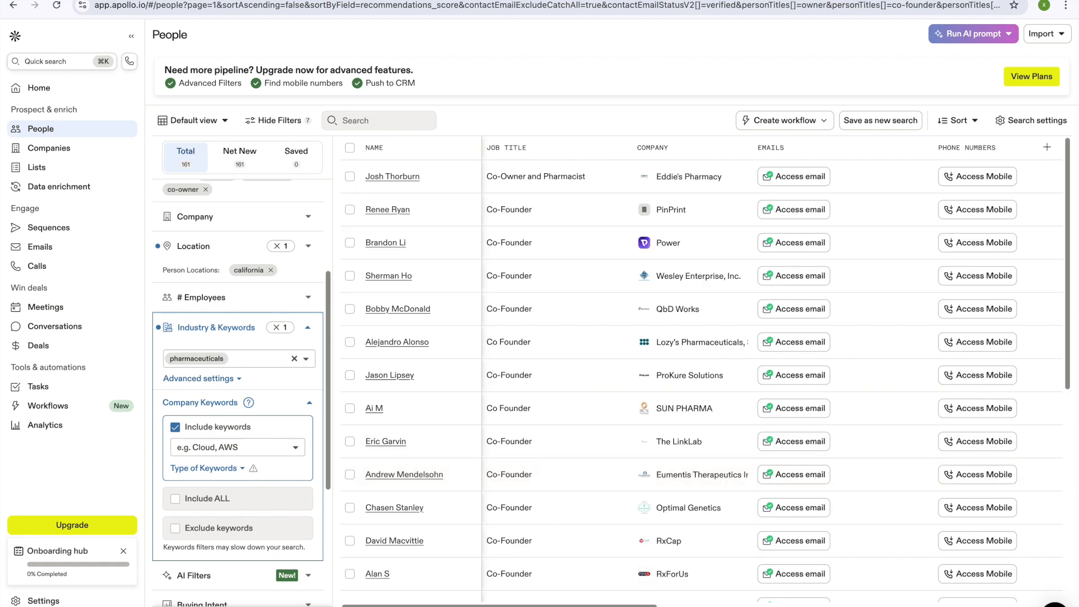
{"action": "scroll", "coordinate": [211, 287], "scroll_direction": "up", "scroll_amount": 3}
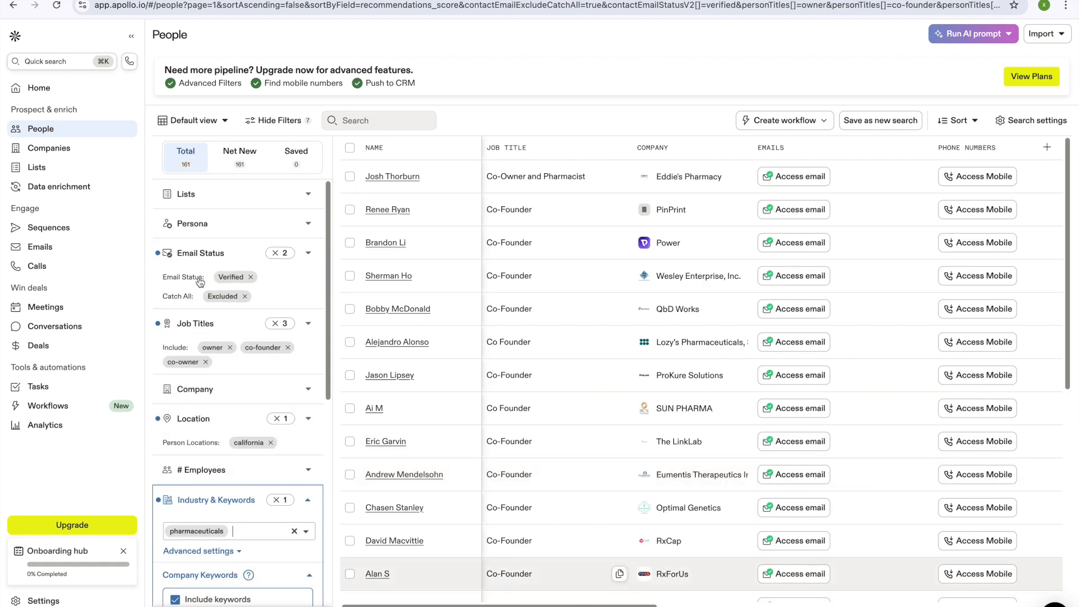
{"action": "scroll", "coordinate": [270, 344], "scroll_direction": "down", "scroll_amount": 1}
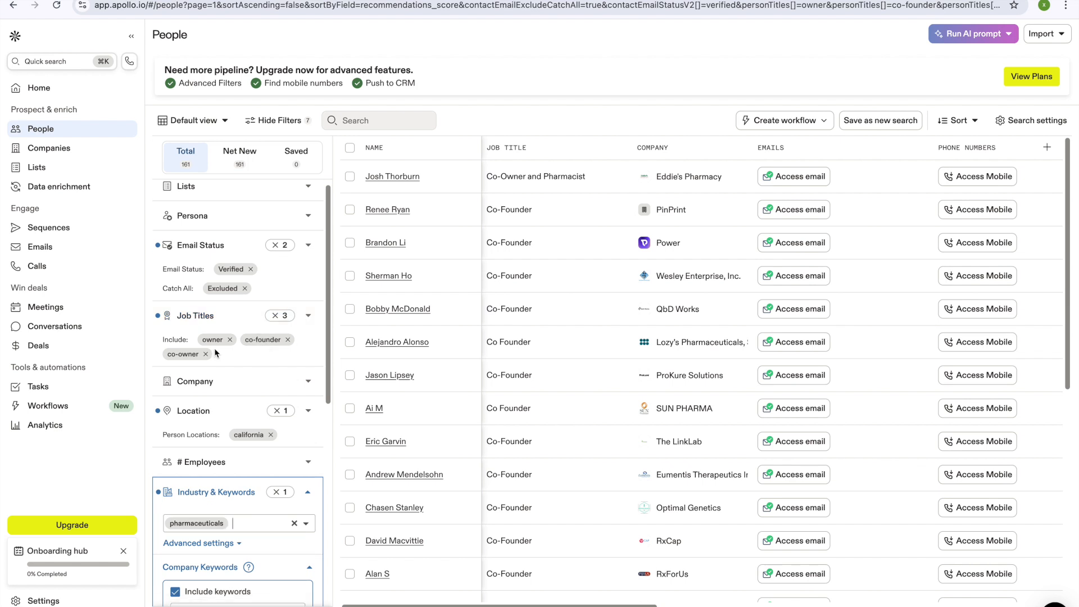
{"action": "scroll", "coordinate": [247, 388], "scroll_direction": "down", "scroll_amount": 3}
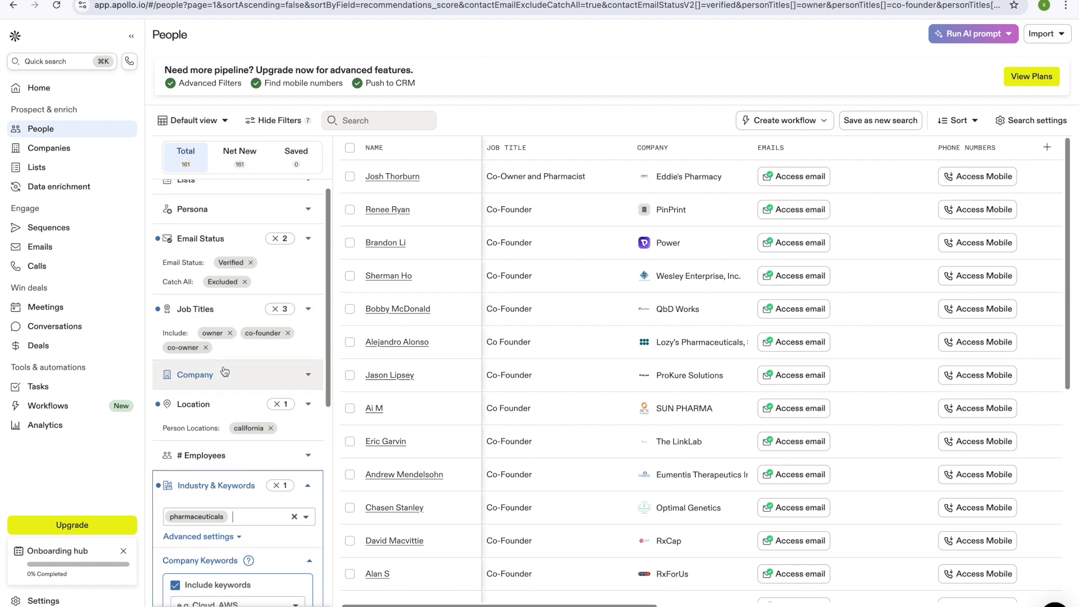
{"action": "scroll", "coordinate": [247, 439], "scroll_direction": "down", "scroll_amount": 1}
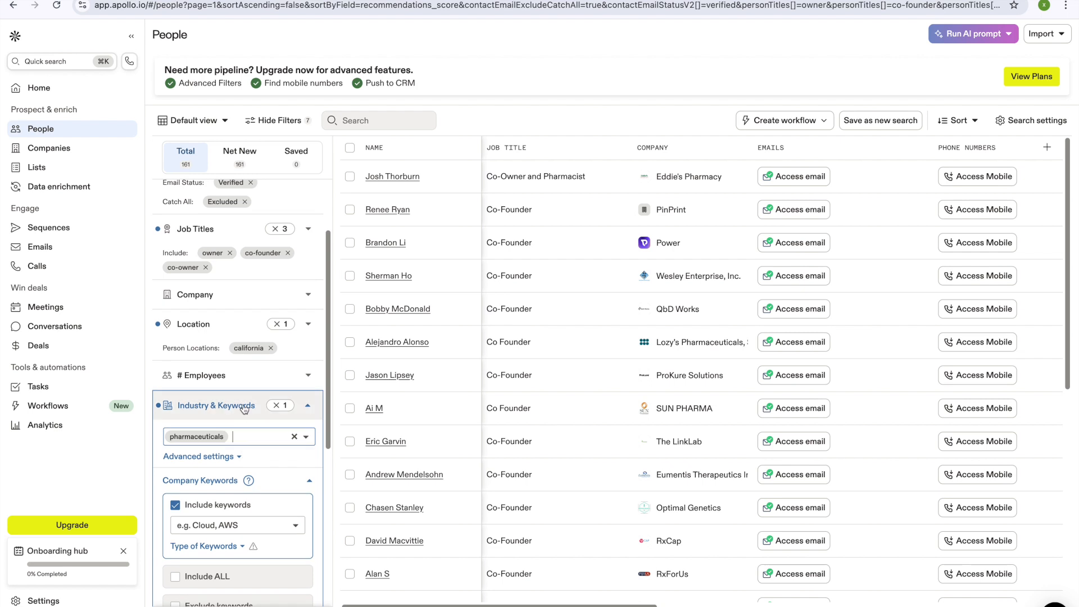
{"action": "scroll", "coordinate": [269, 454], "scroll_direction": "down", "scroll_amount": 5}
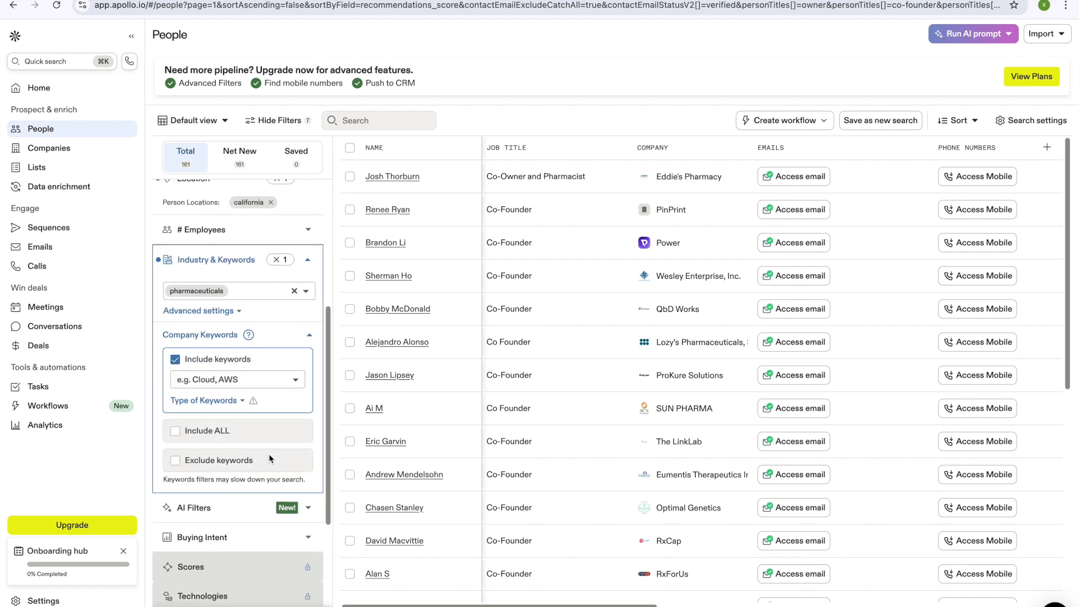
{"action": "scroll", "coordinate": [269, 455], "scroll_direction": "up", "scroll_amount": 3}
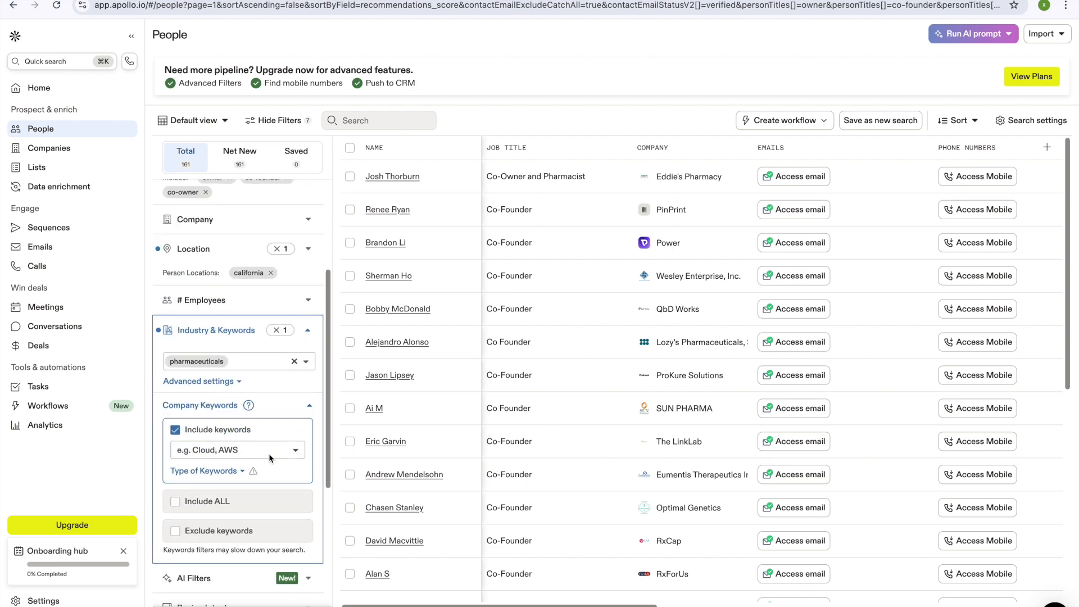
Step: Tick the # Employees ranges from 1-10 through 201-500, leaving 151 people
{"action": "left_click", "coordinate": [311, 302]}
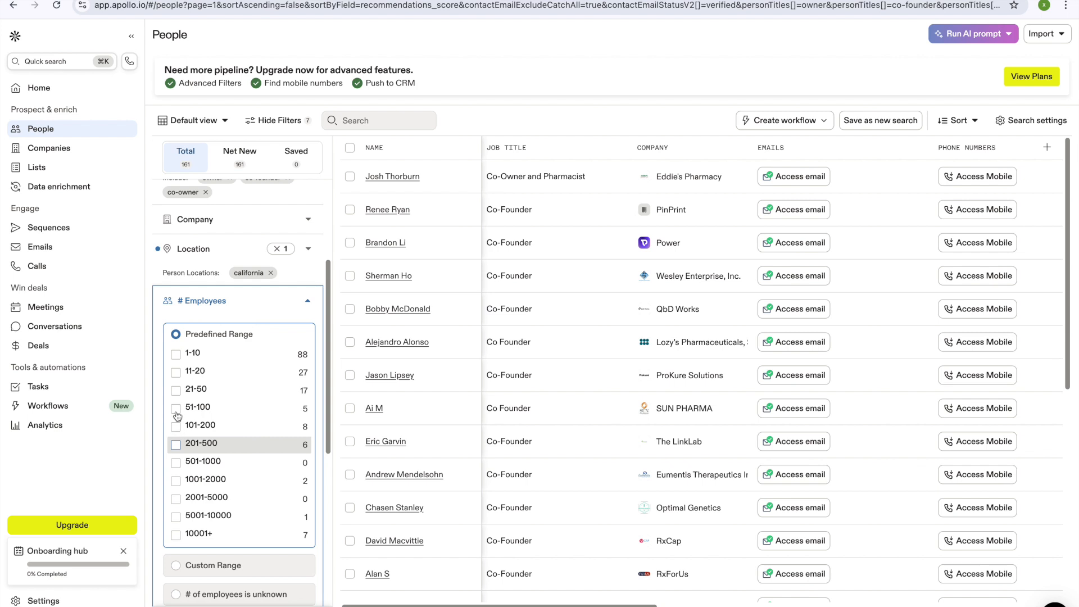
{"action": "left_click", "coordinate": [176, 372]}
{"action": "left_click", "coordinate": [176, 354]}
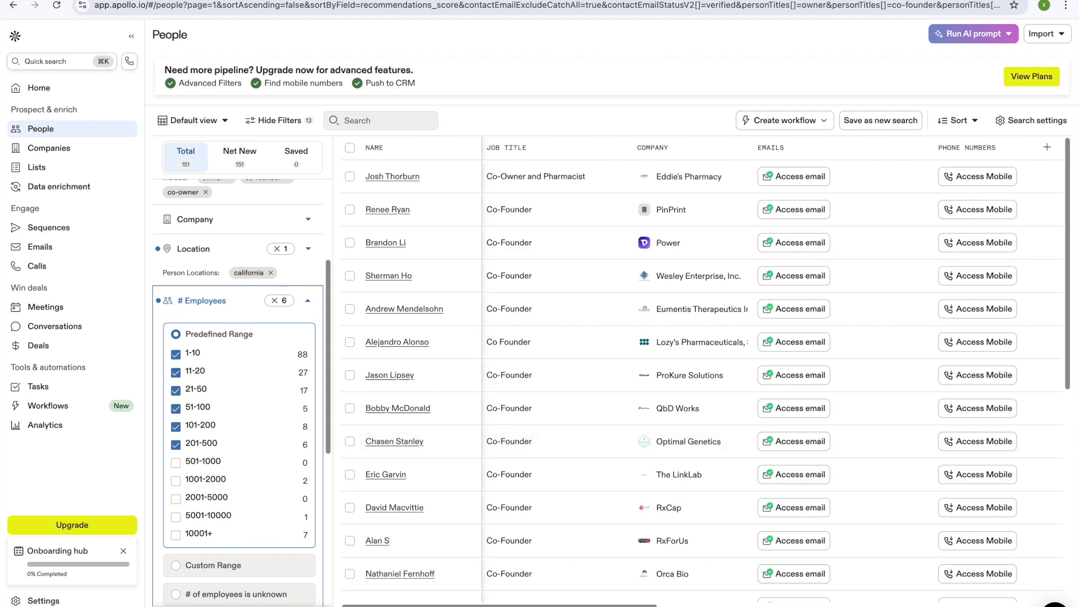
{"action": "left_click", "coordinate": [219, 10]}
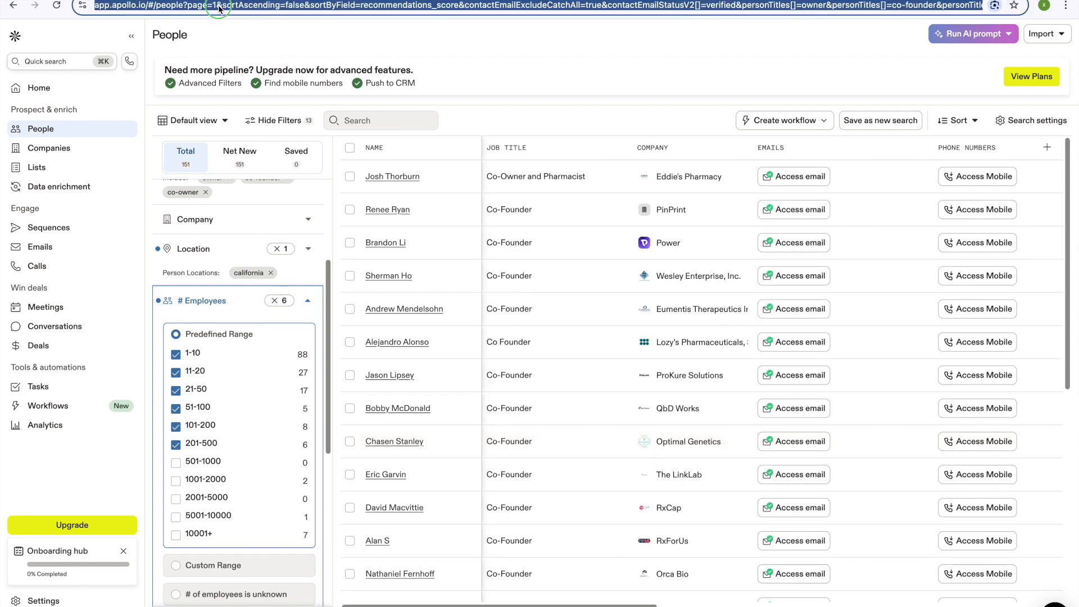
Step: Copy the Apollo search URL and enter the requester's name and e-mail in the order form
{"action": "right_click", "coordinate": [292, 5]}
{"action": "left_click", "coordinate": [491, 104]}
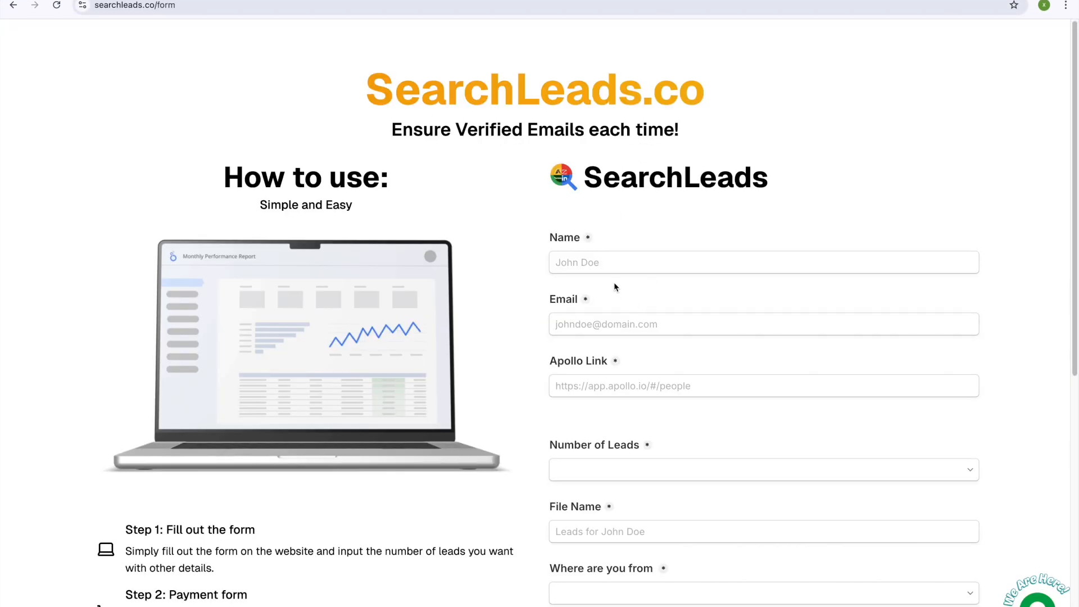
{"action": "left_click", "coordinate": [600, 268]}
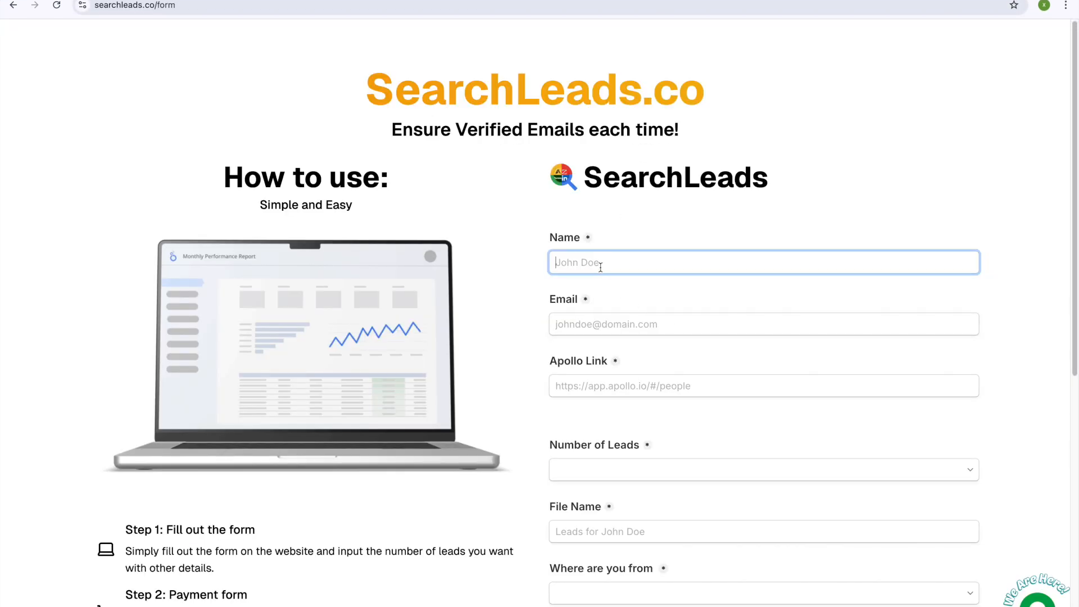
{"action": "type", "text": "Matt"}
{"action": "left_click", "coordinate": [642, 318]}
{"action": "left_click", "coordinate": [1046, 5]}
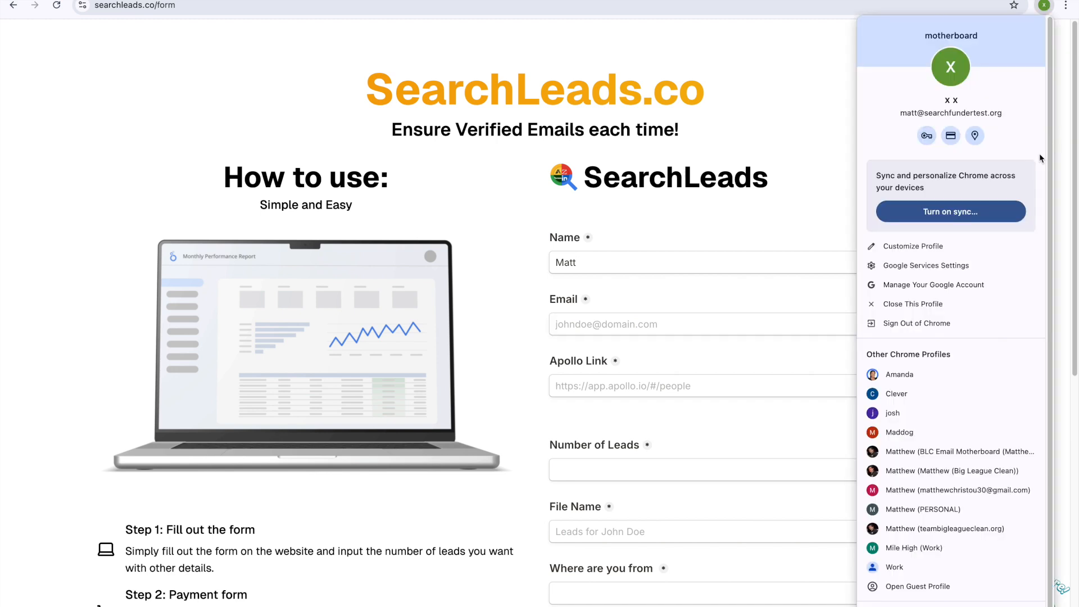
{"action": "left_click", "coordinate": [631, 319]}
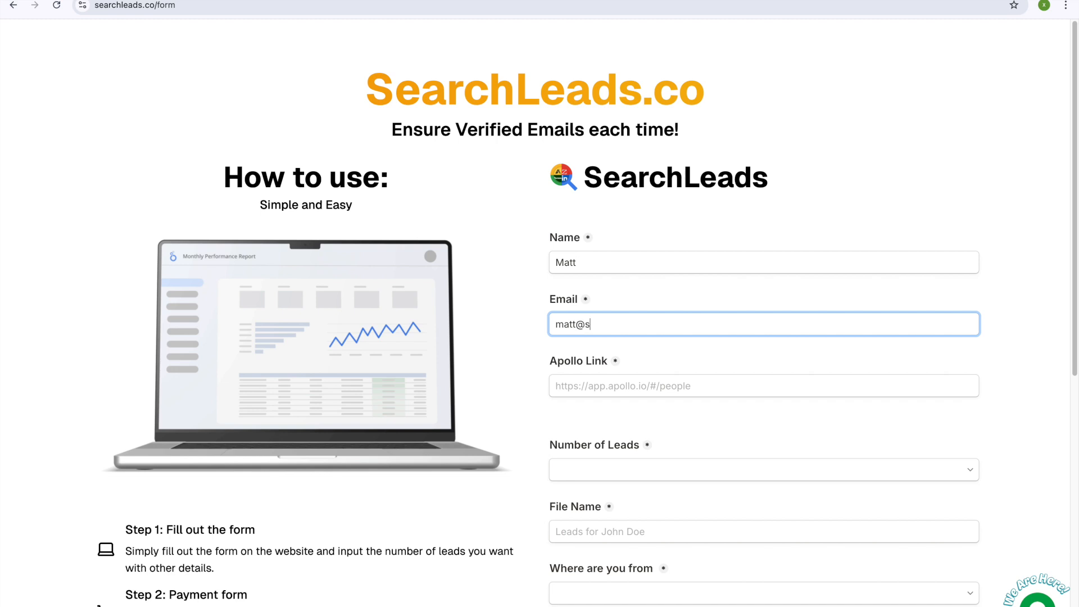
Step: Paste the Apollo search link into the Apollo Link field and set Number of Leads to 1000
{"action": "right_click", "coordinate": [620, 391]}
{"action": "left_click", "coordinate": [635, 494]}
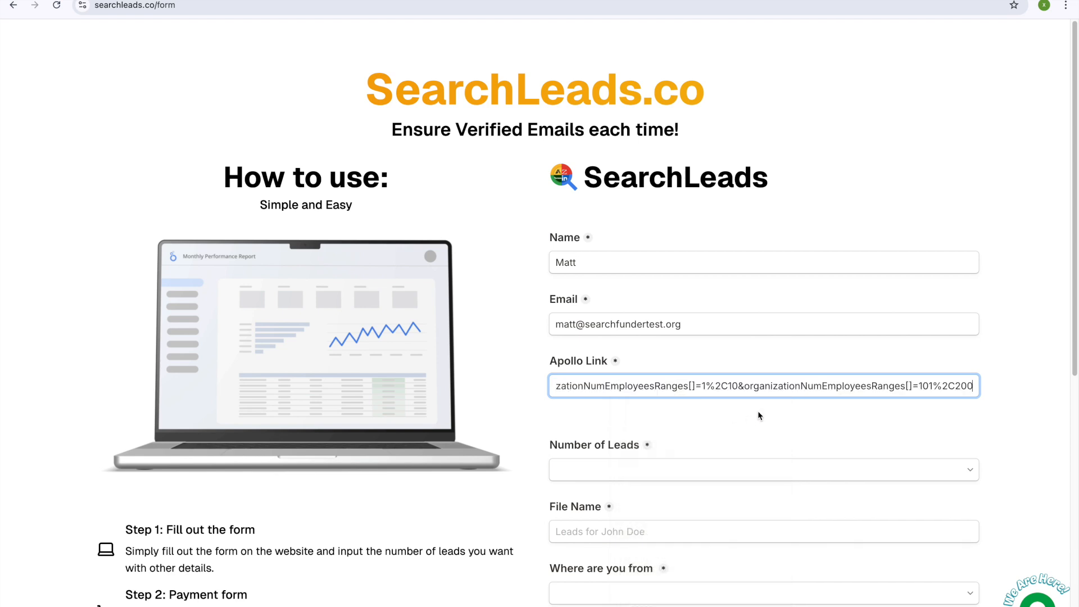
{"action": "scroll", "coordinate": [691, 411], "scroll_direction": "down", "scroll_amount": 2}
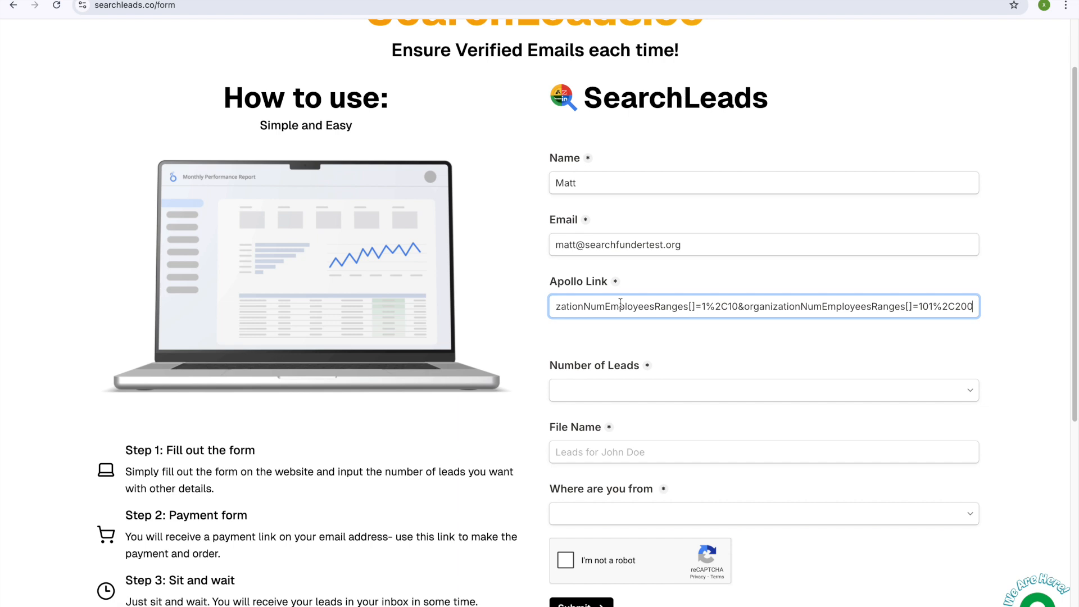
{"action": "key", "text": "ctrl+Tab"}
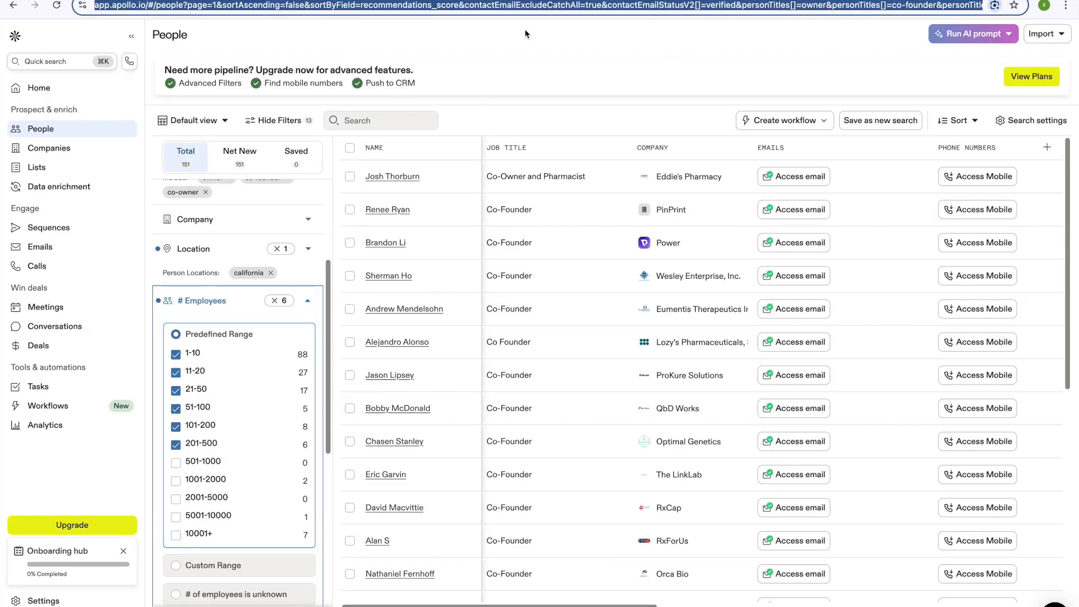
{"action": "key", "text": "ctrl+Tab"}
{"action": "left_click", "coordinate": [598, 390]}
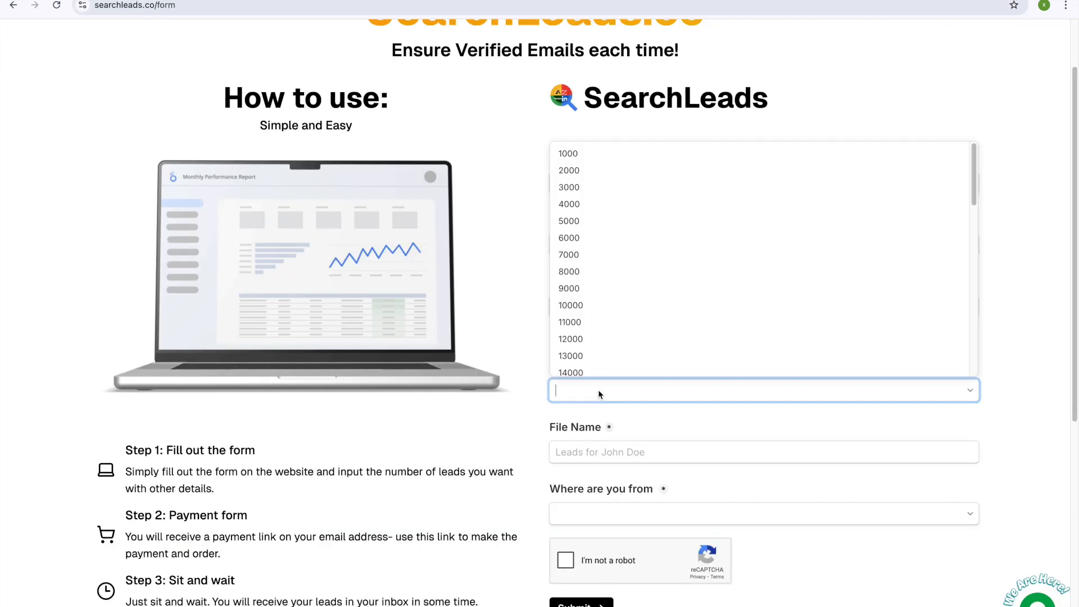
{"action": "key", "text": "ctrl+Tab"}
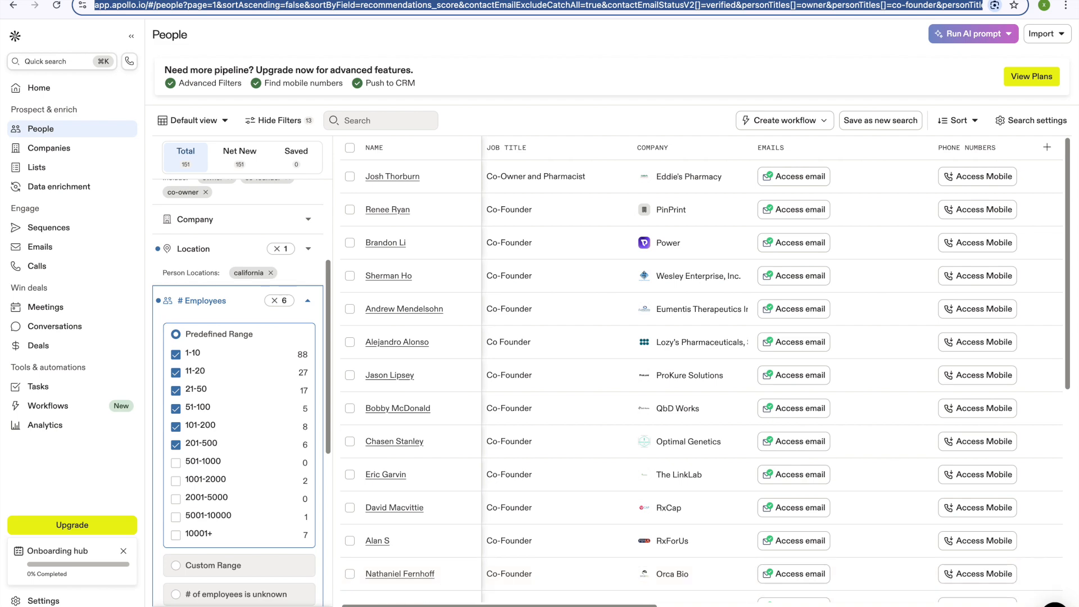
{"action": "key", "text": "ctrl+Tab"}
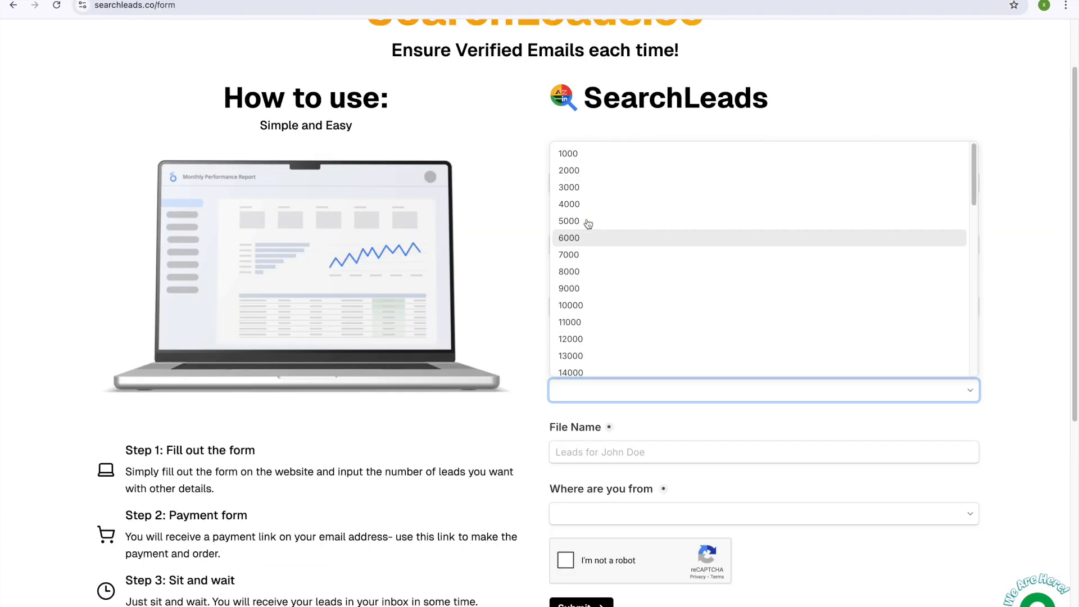
{"action": "left_click", "coordinate": [571, 157]}
{"action": "scroll", "coordinate": [689, 408], "scroll_direction": "down", "scroll_amount": 1}
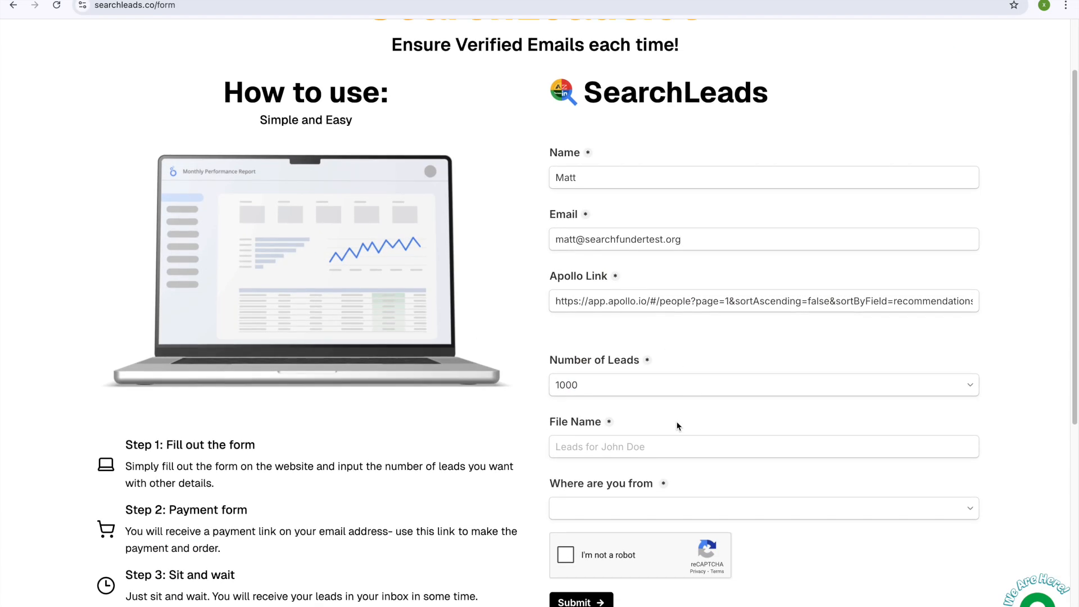
{"action": "left_click", "coordinate": [610, 385]}
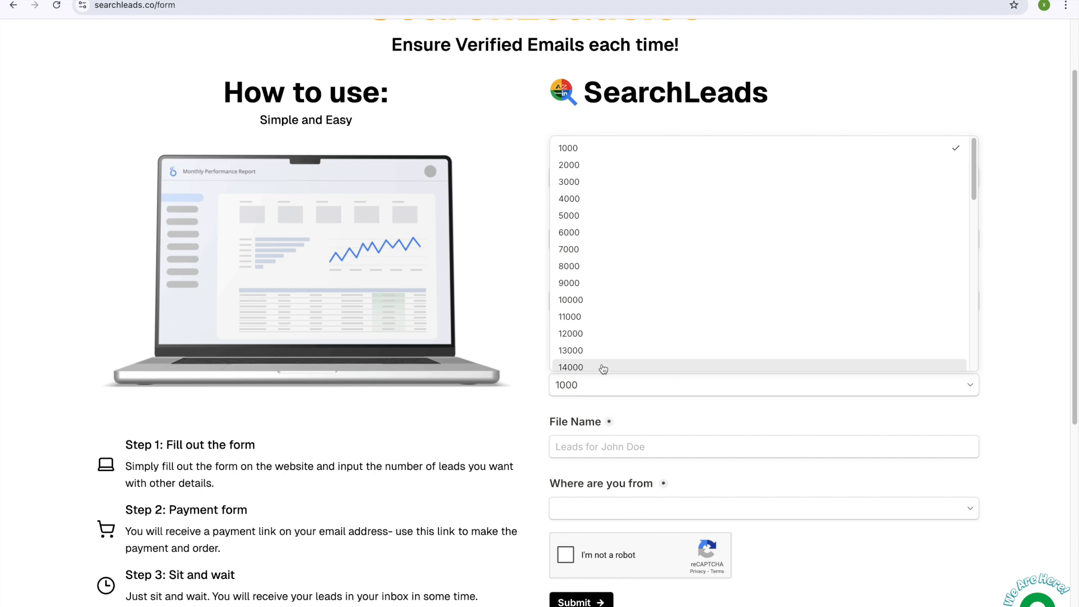
{"action": "left_click", "coordinate": [629, 414]}
Step: Enter file name 'Pharma Owners M&A 3.10.25', choose Outside India, and tick reCAPTCHA
{"action": "left_click", "coordinate": [624, 451]}
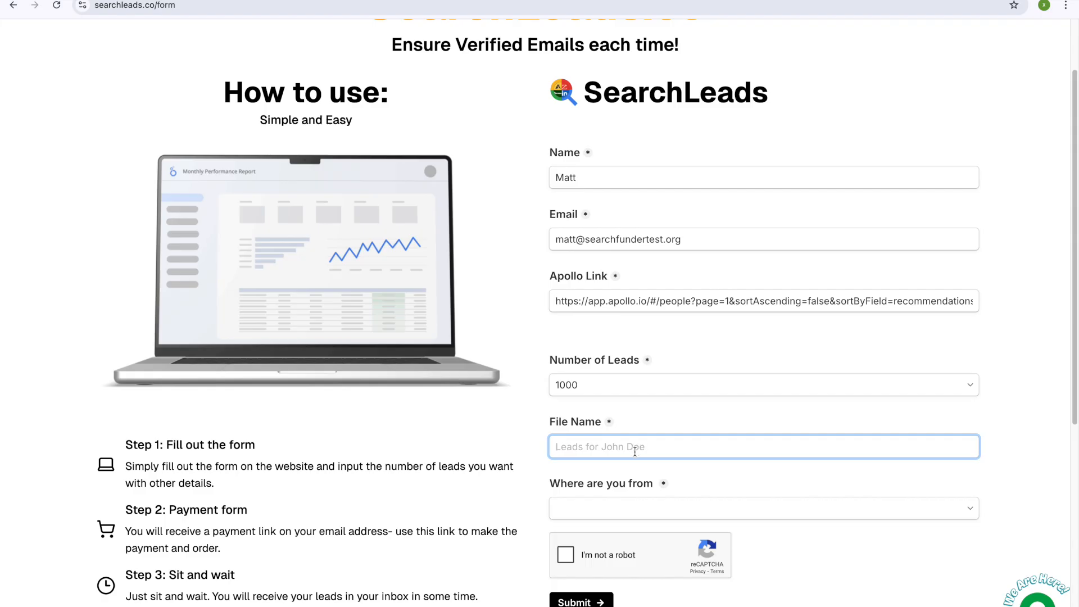
{"action": "type", "text": "Pharma Owners M&A"}
{"action": "type", "text": "3.10.25"}
{"action": "left_click", "coordinate": [663, 508]}
{"action": "left_click", "coordinate": [576, 548]}
{"action": "left_click", "coordinate": [566, 555]}
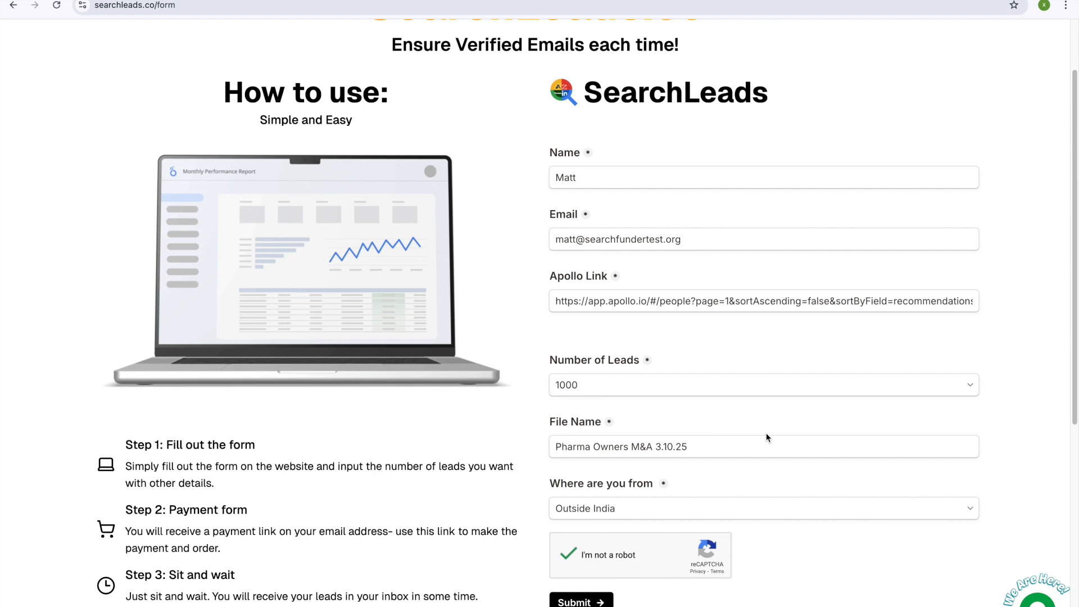
Step: Follow the Google Sheet link in the SearchLeads data-ready email to the Leads spreadsheet
{"action": "scroll", "coordinate": [596, 294], "scroll_direction": "up", "scroll_amount": 2}
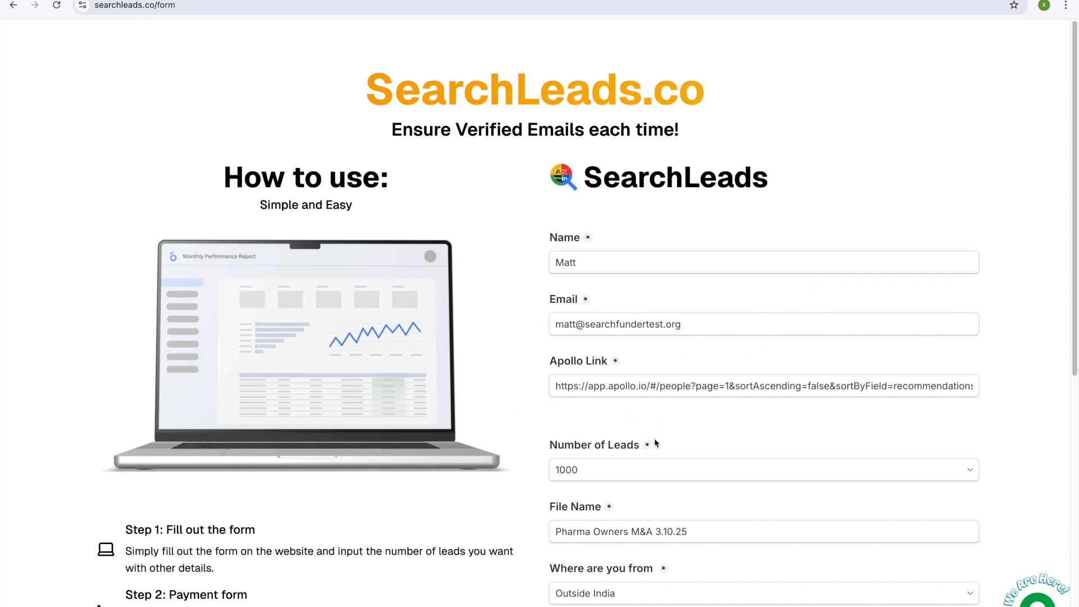
{"action": "scroll", "coordinate": [656, 443], "scroll_direction": "down", "scroll_amount": 2}
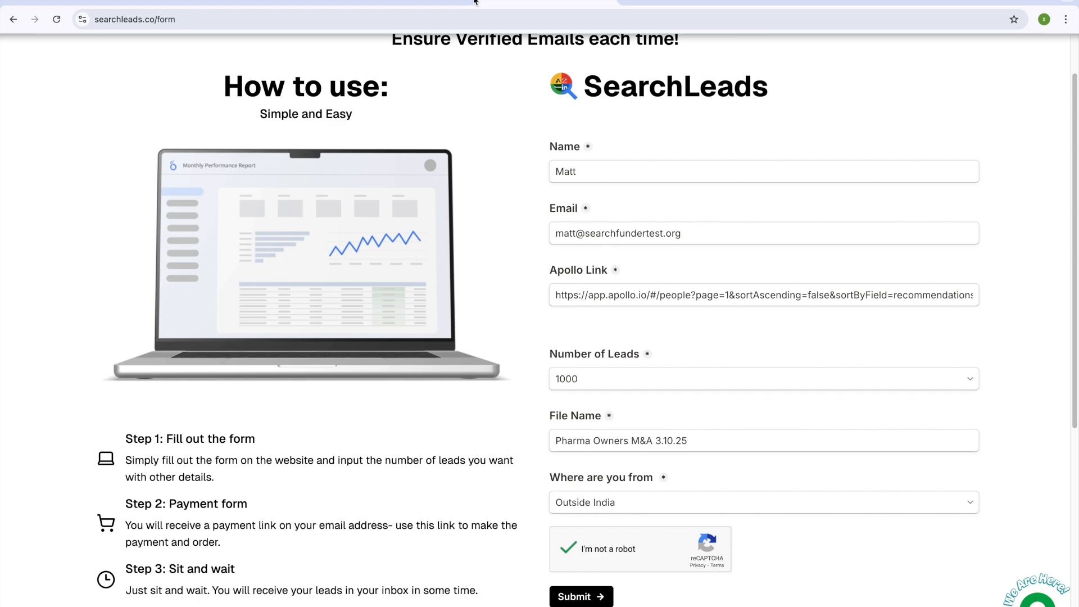
{"action": "key", "text": "super+shift+5"}
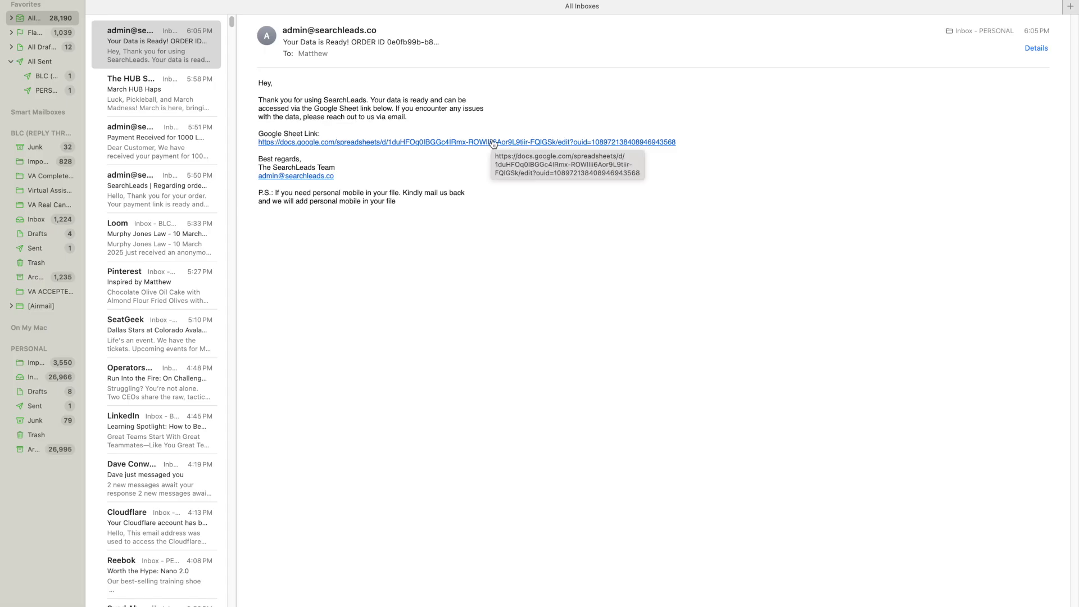
{"action": "left_click", "coordinate": [493, 142]}
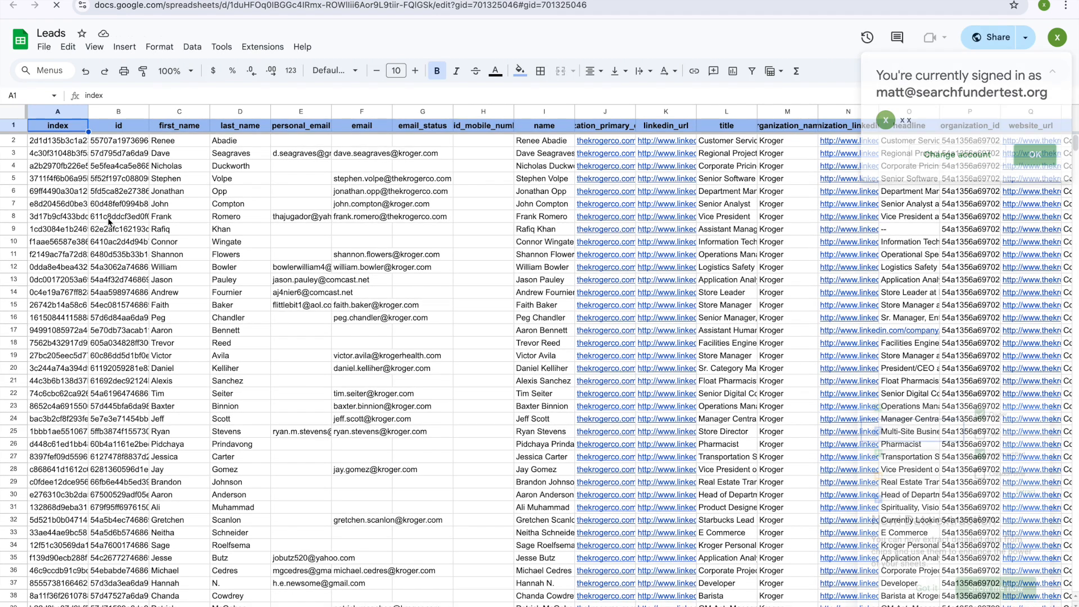
Step: Delete the index, id, last_name and personal_email columns
{"action": "left_click_drag", "start_coordinate": [61, 112], "coordinate": [120, 112]}
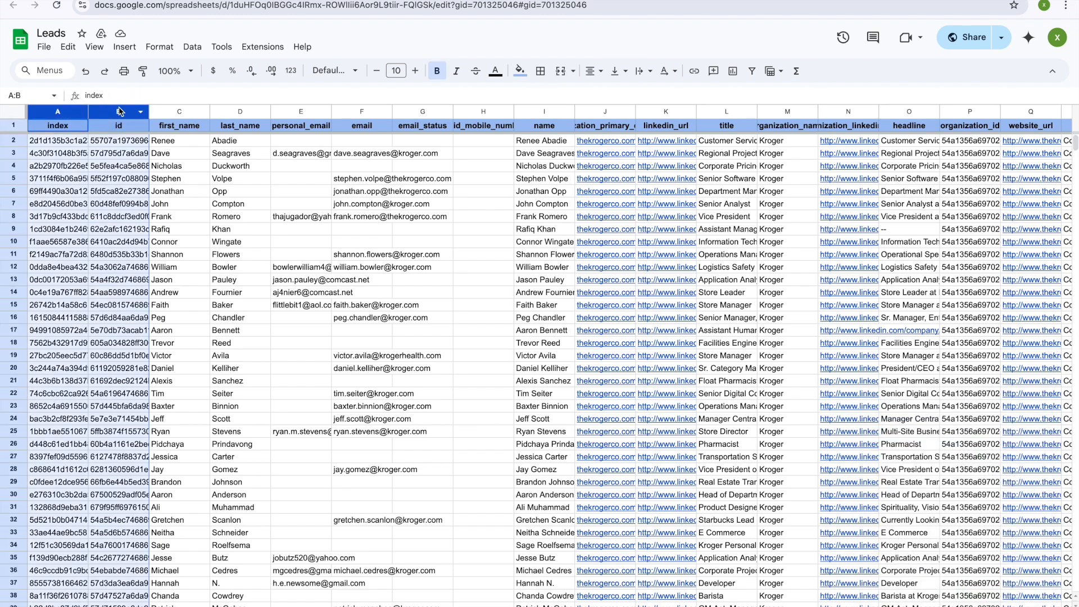
{"action": "right_click", "coordinate": [120, 112]}
{"action": "left_click", "coordinate": [176, 252]}
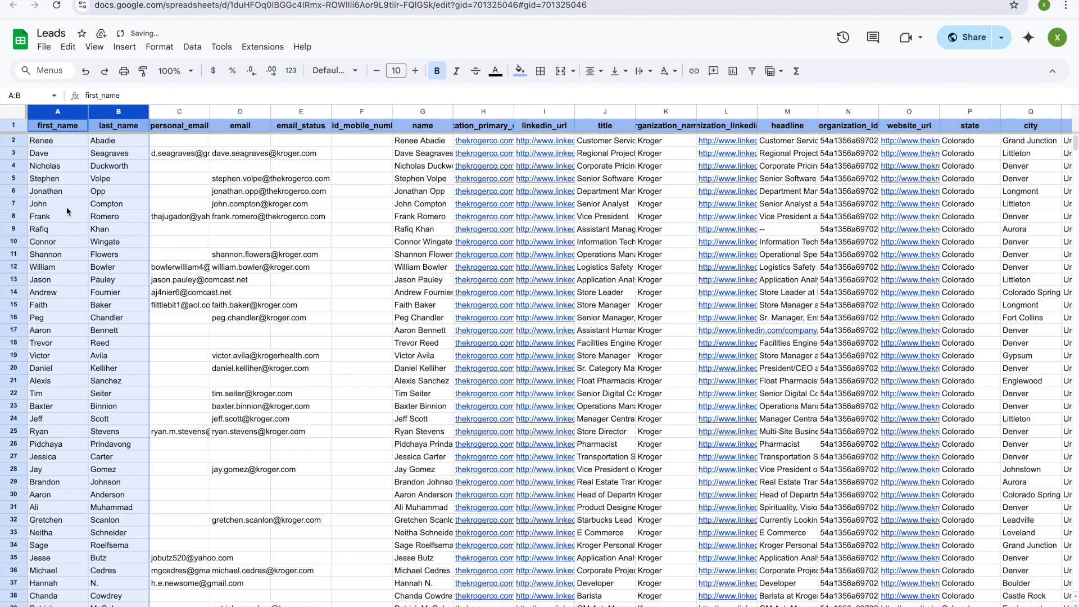
{"action": "left_click", "coordinate": [107, 153]}
{"action": "right_click", "coordinate": [118, 112]}
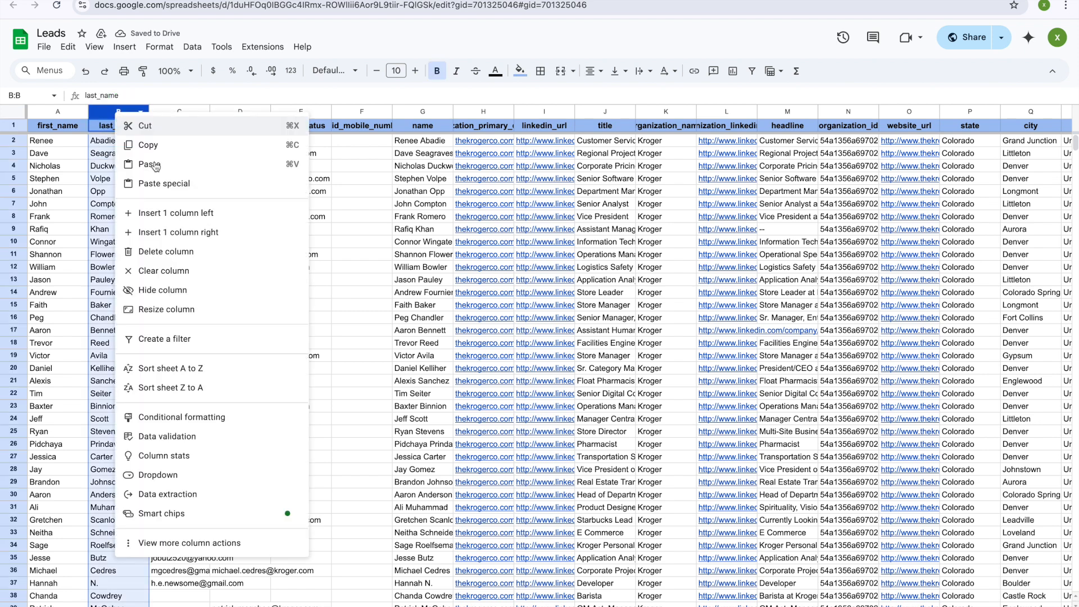
{"action": "left_click", "coordinate": [165, 252]}
{"action": "left_click", "coordinate": [119, 139]}
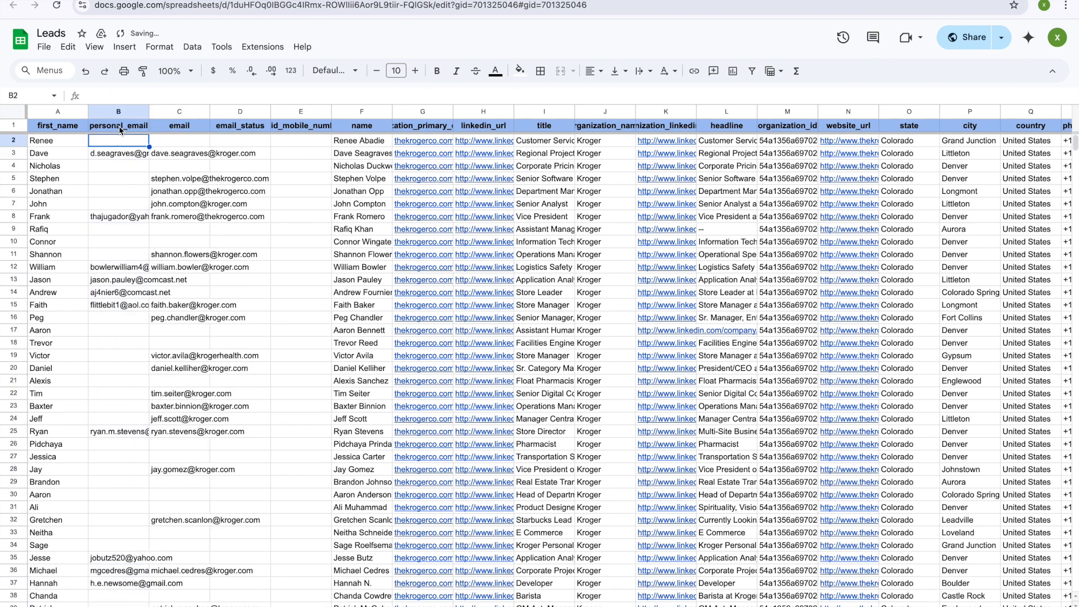
{"action": "right_click", "coordinate": [125, 116]}
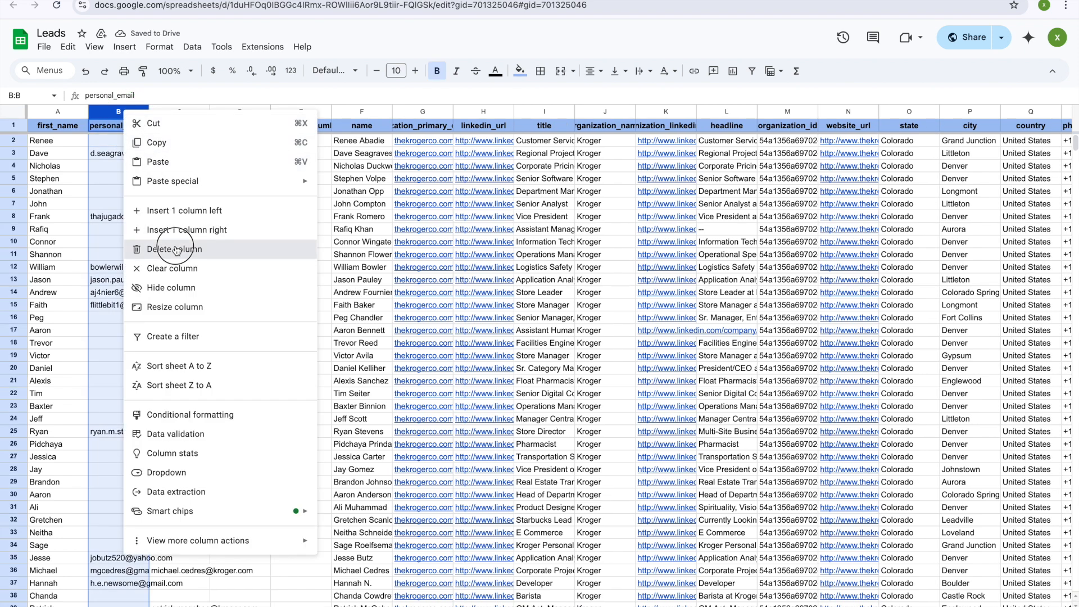
{"action": "left_click", "coordinate": [176, 250]}
Step: Delete the email_status, id_mobile_number and name columns
{"action": "left_click", "coordinate": [127, 169]}
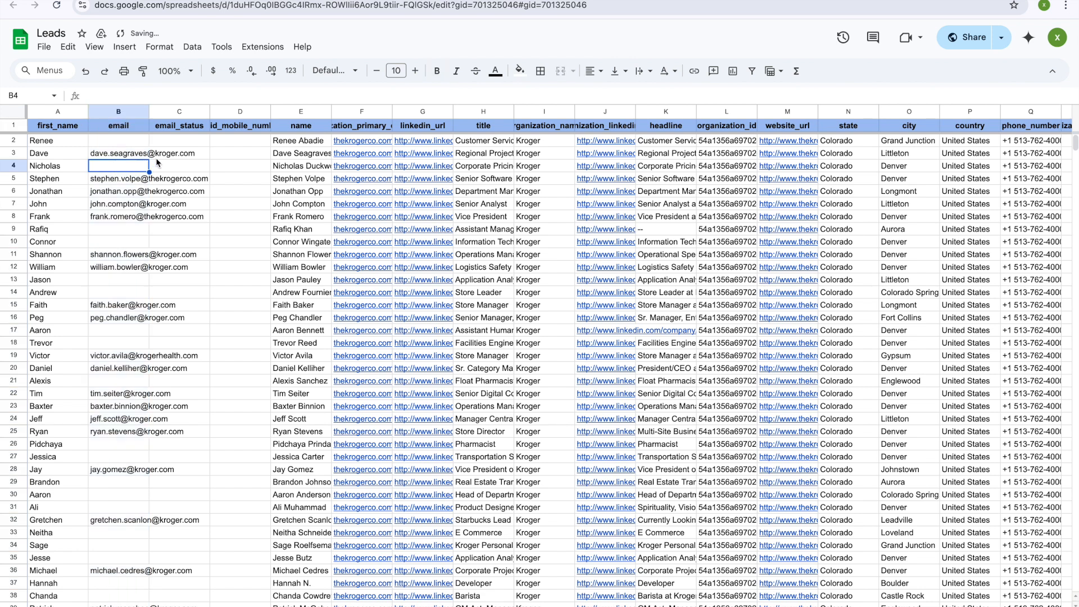
{"action": "right_click", "coordinate": [168, 111]}
{"action": "left_click", "coordinate": [202, 252]}
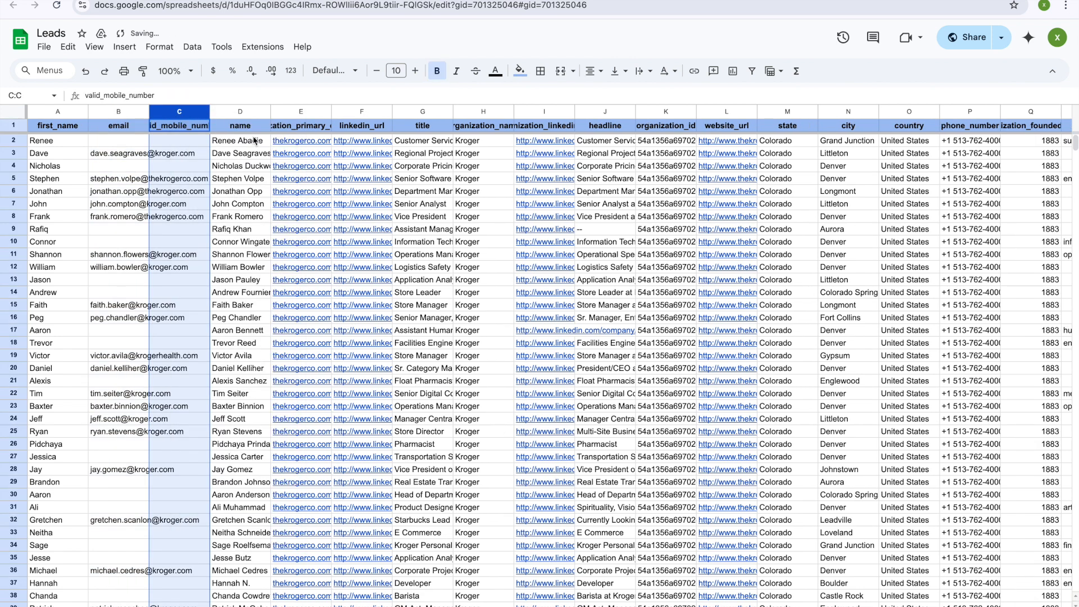
{"action": "left_click", "coordinate": [188, 140]}
{"action": "left_click", "coordinate": [193, 115]}
{"action": "right_click", "coordinate": [192, 115]}
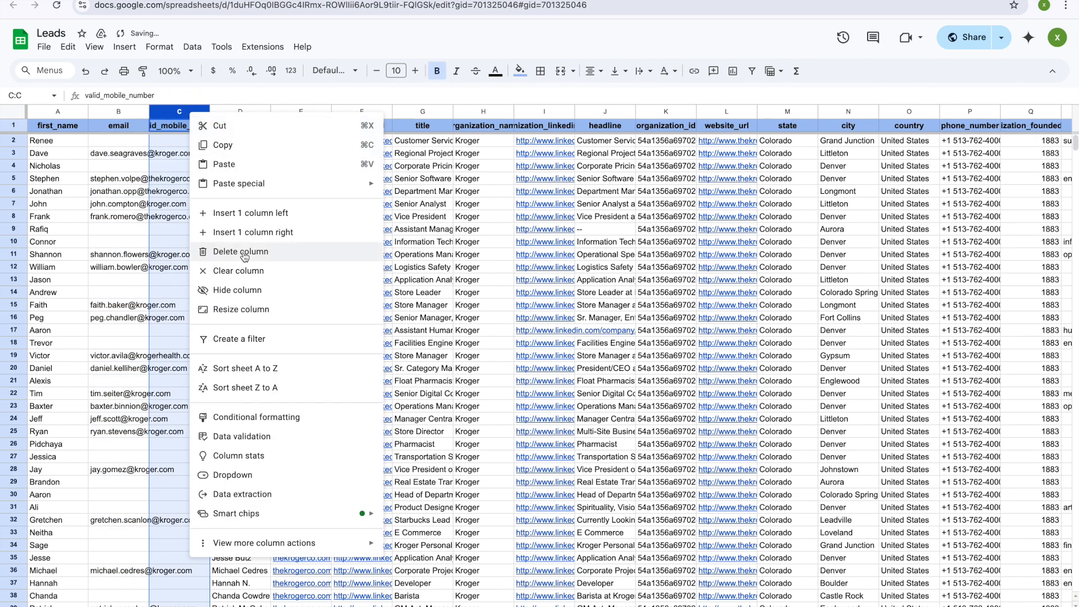
{"action": "left_click", "coordinate": [241, 251]}
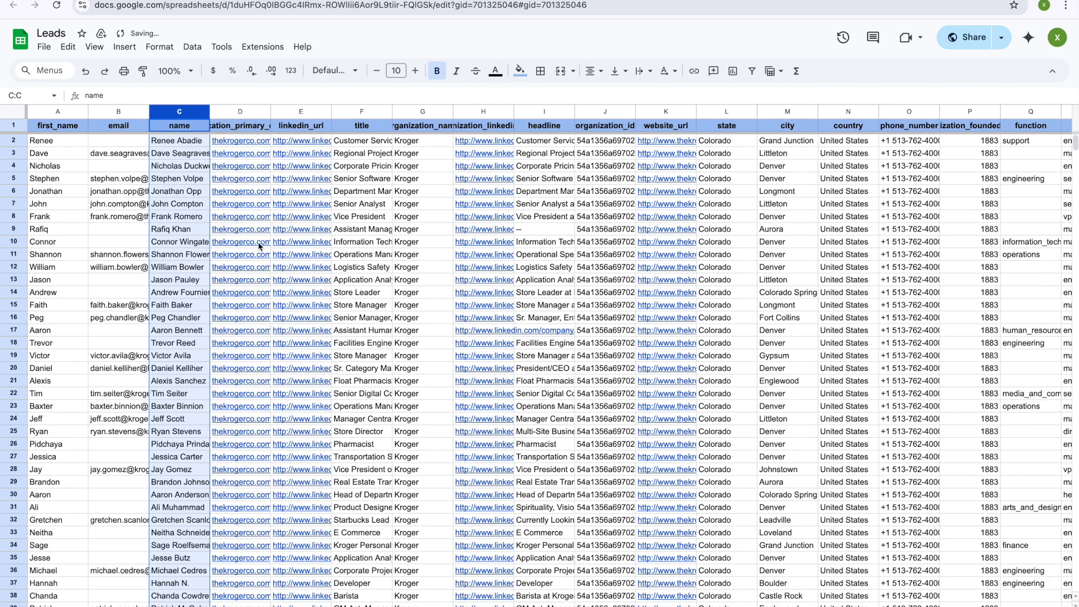
{"action": "right_click", "coordinate": [174, 125]}
{"action": "left_click", "coordinate": [214, 251]}
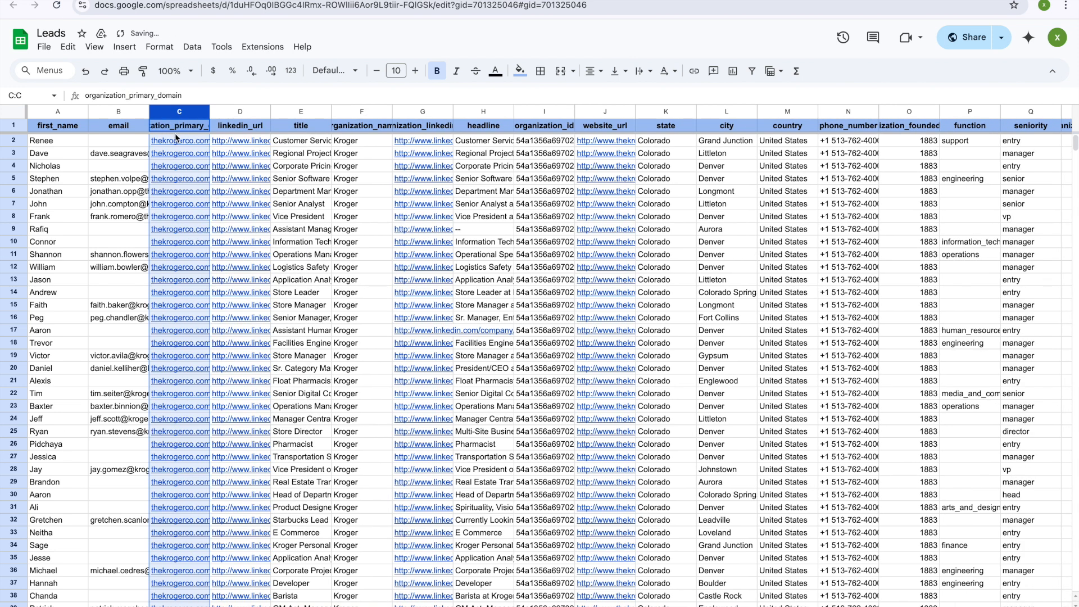
{"action": "left_click", "coordinate": [112, 167]}
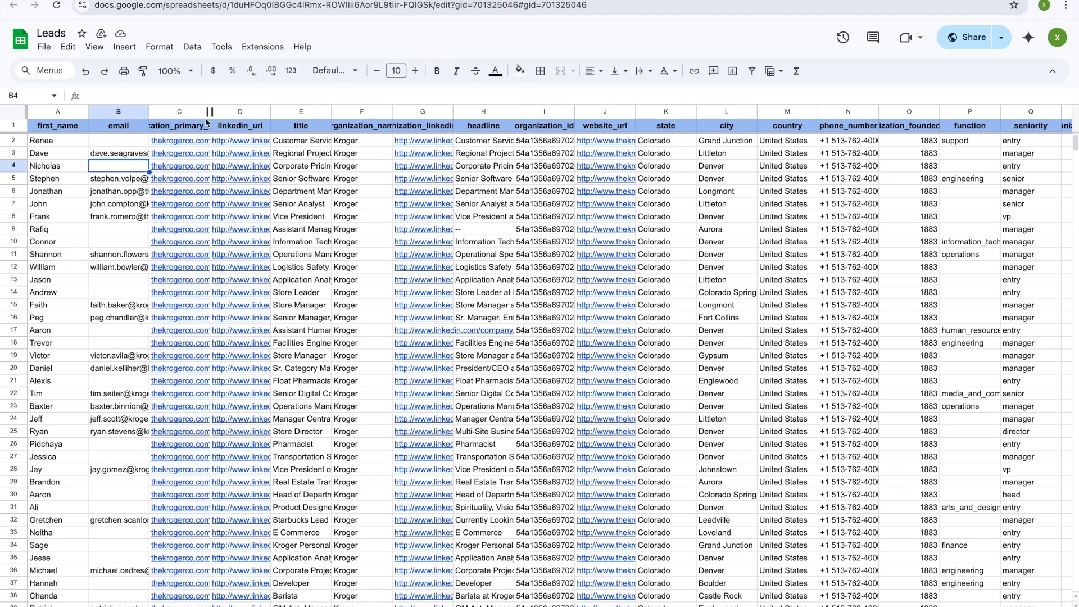
Step: Widen column G to check the URLs, then delete the organization_linkedin_url column
{"action": "left_click_drag", "start_coordinate": [188, 112], "coordinate": [220, 112]}
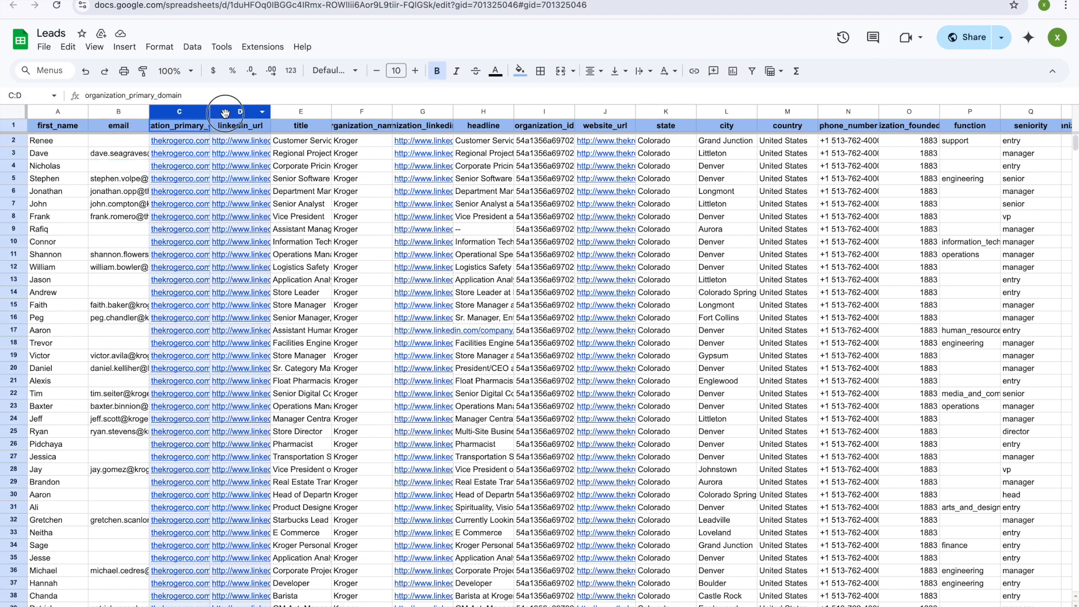
{"action": "left_click_drag", "start_coordinate": [225, 112], "coordinate": [225, 113]}
{"action": "left_click", "coordinate": [145, 156]}
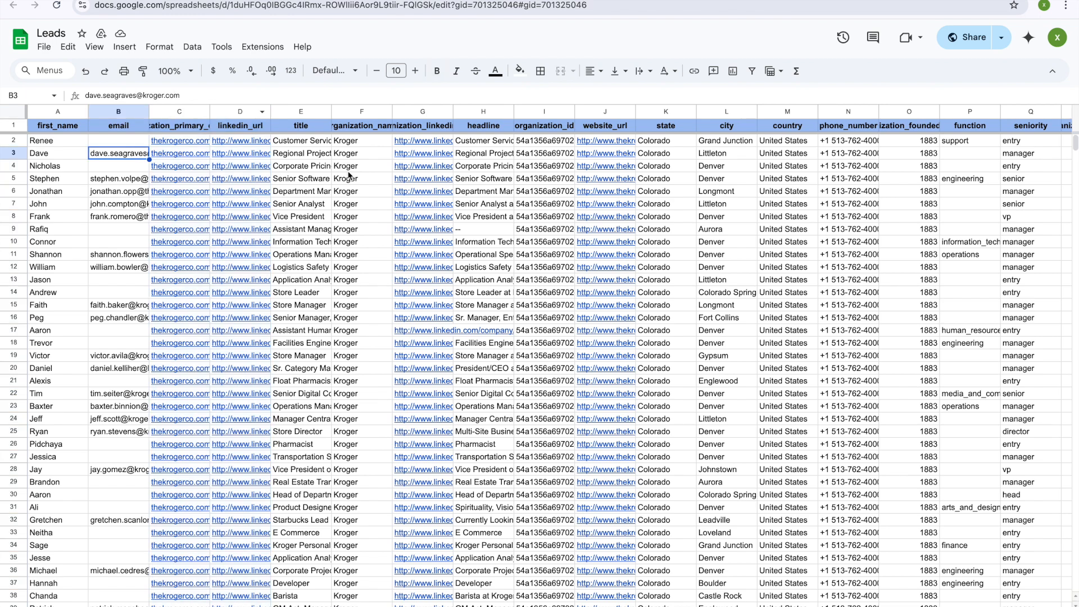
{"action": "left_click", "coordinate": [358, 144]}
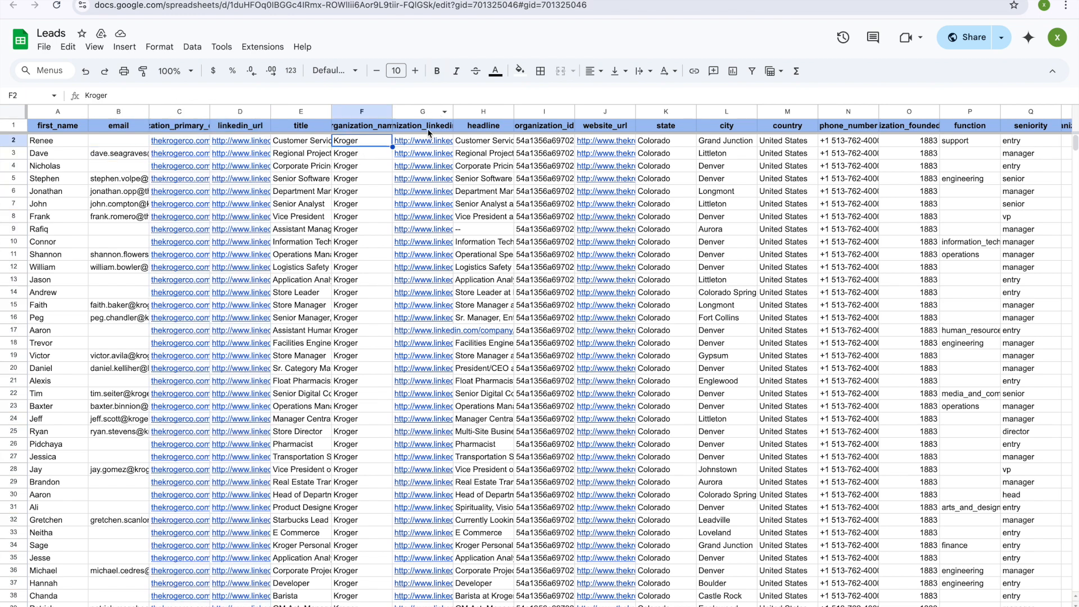
{"action": "left_click_drag", "start_coordinate": [453, 111], "coordinate": [556, 111]}
{"action": "right_click", "coordinate": [485, 112]}
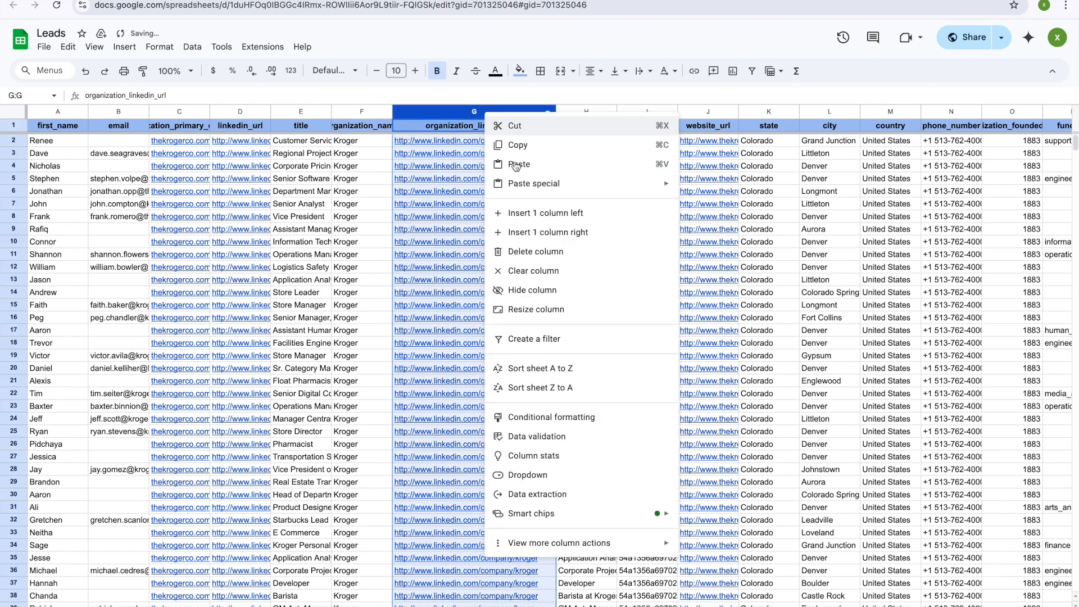
{"action": "left_click", "coordinate": [540, 249]}
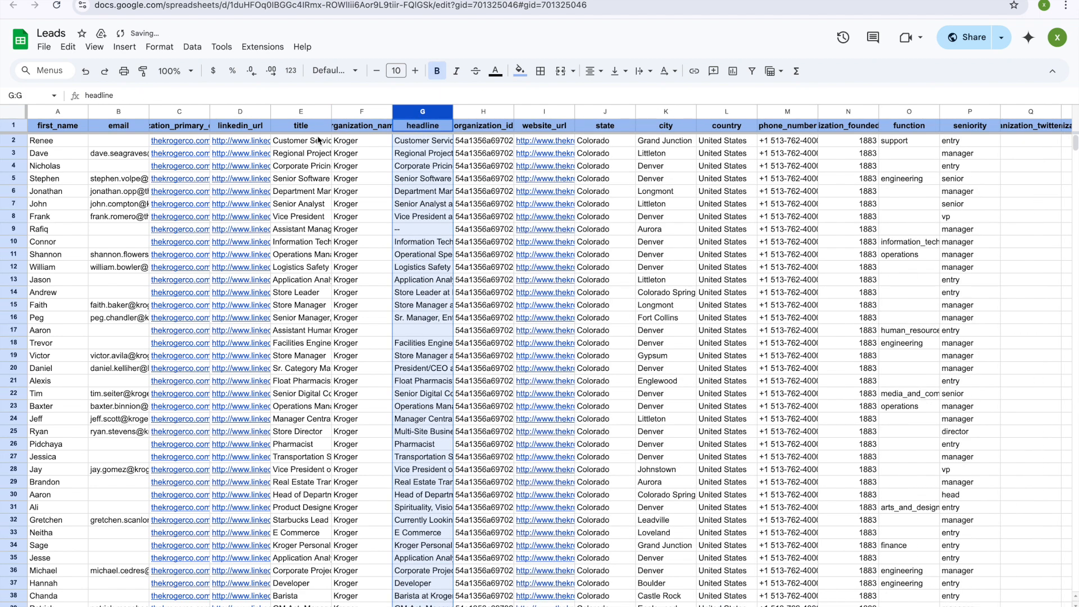
Step: Move title to column C and organization_name to the front, then delete the headline column
{"action": "left_click", "coordinate": [302, 112]}
{"action": "left_click_drag", "start_coordinate": [302, 112], "coordinate": [211, 125]}
{"action": "left_click_drag", "start_coordinate": [348, 111], "coordinate": [72, 121]}
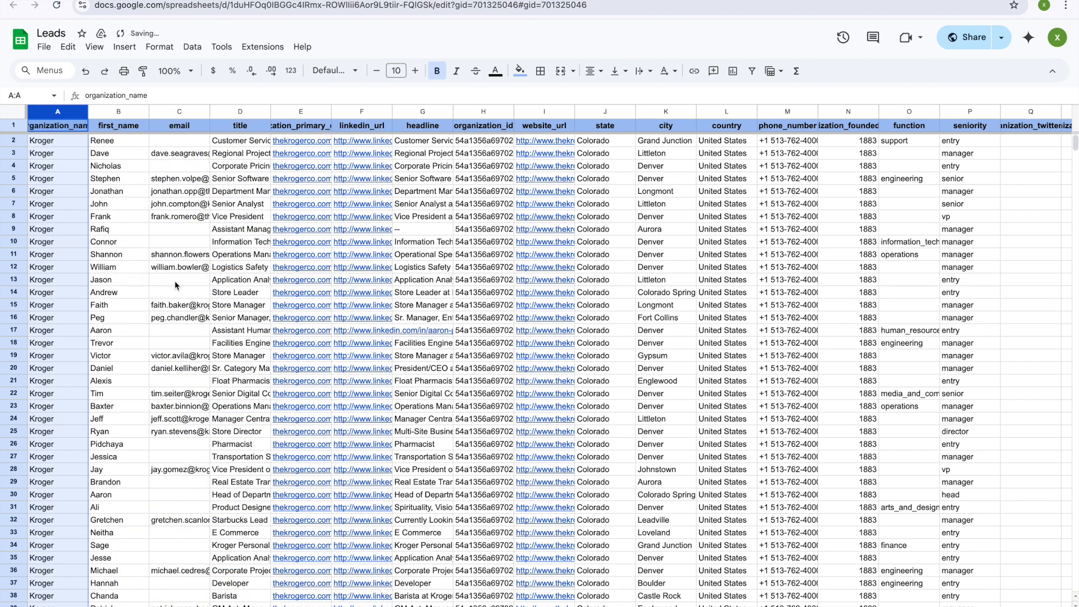
{"action": "mouse_move", "coordinate": [348, 425]}
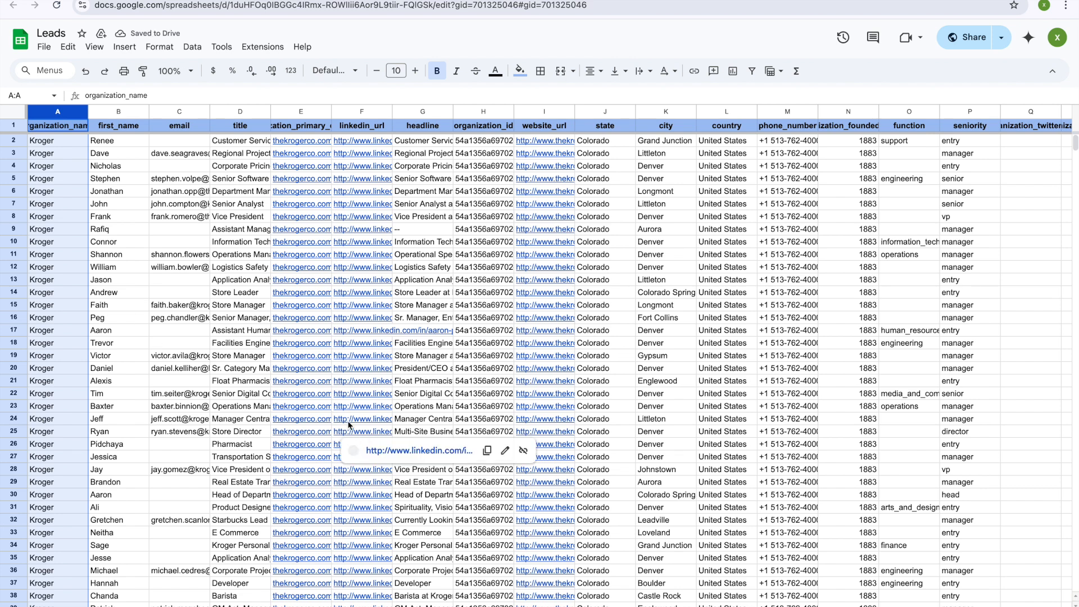
{"action": "left_click", "coordinate": [153, 231]}
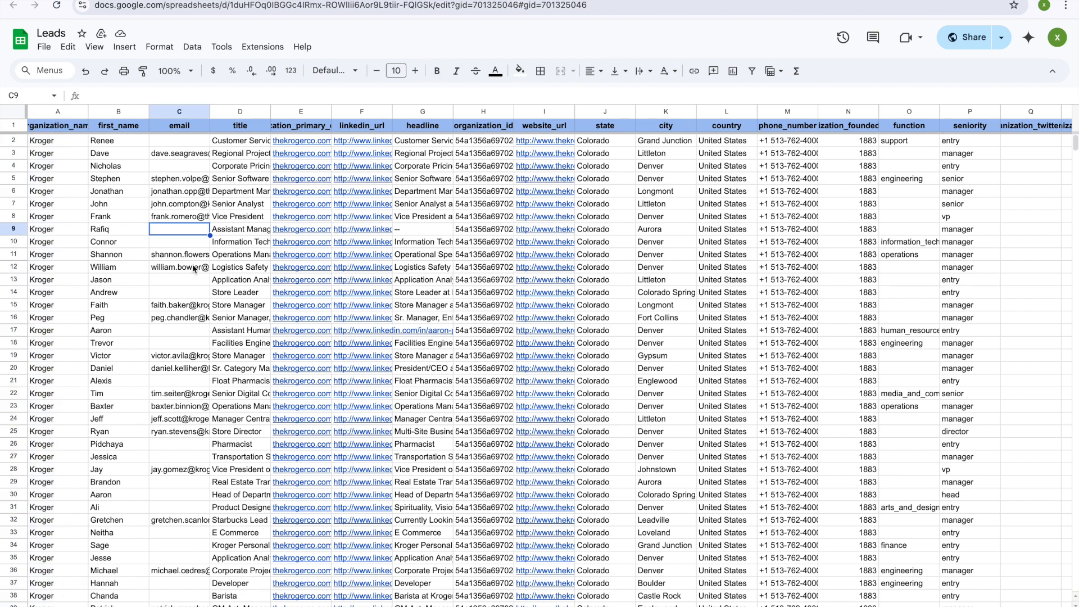
{"action": "left_click", "coordinate": [425, 109]}
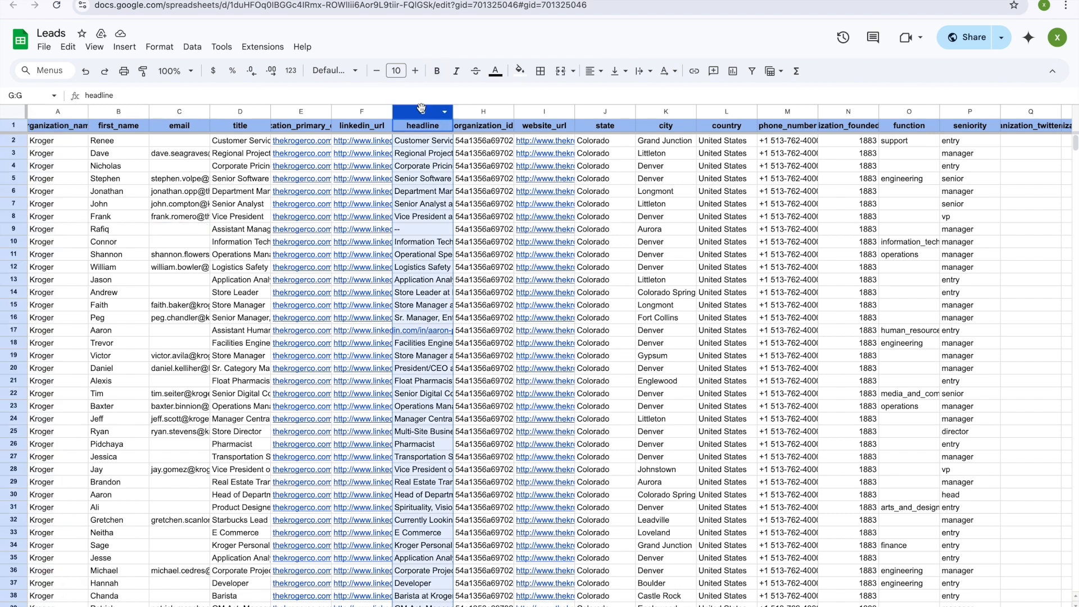
{"action": "right_click", "coordinate": [426, 110]}
{"action": "left_click", "coordinate": [449, 246]}
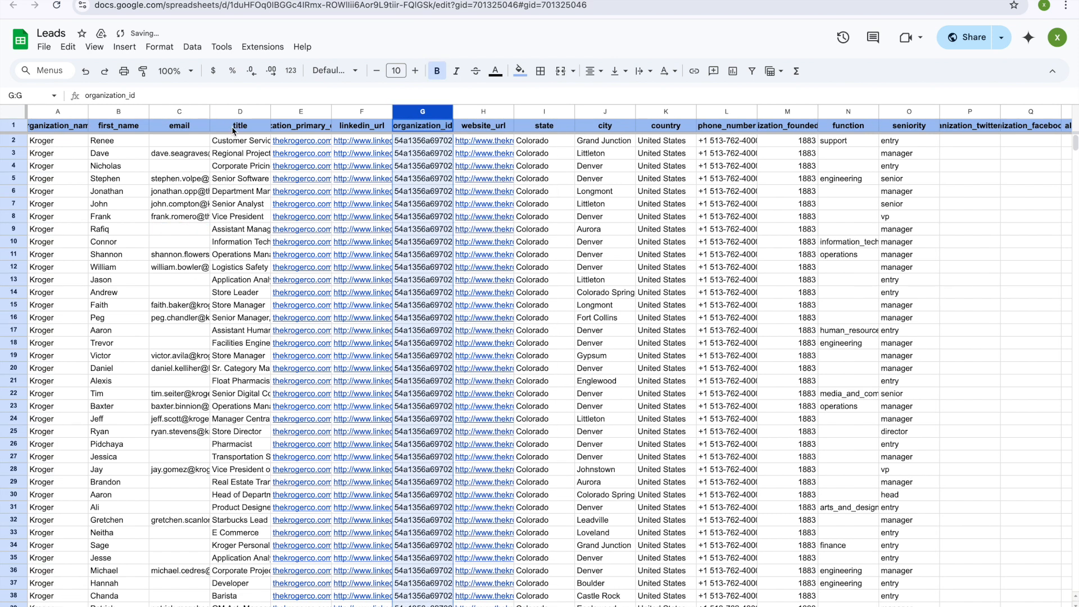
Step: Widen the title column and delete the organization_id and organization_primary_domain columns
{"action": "left_click_drag", "start_coordinate": [271, 111], "coordinate": [309, 110]}
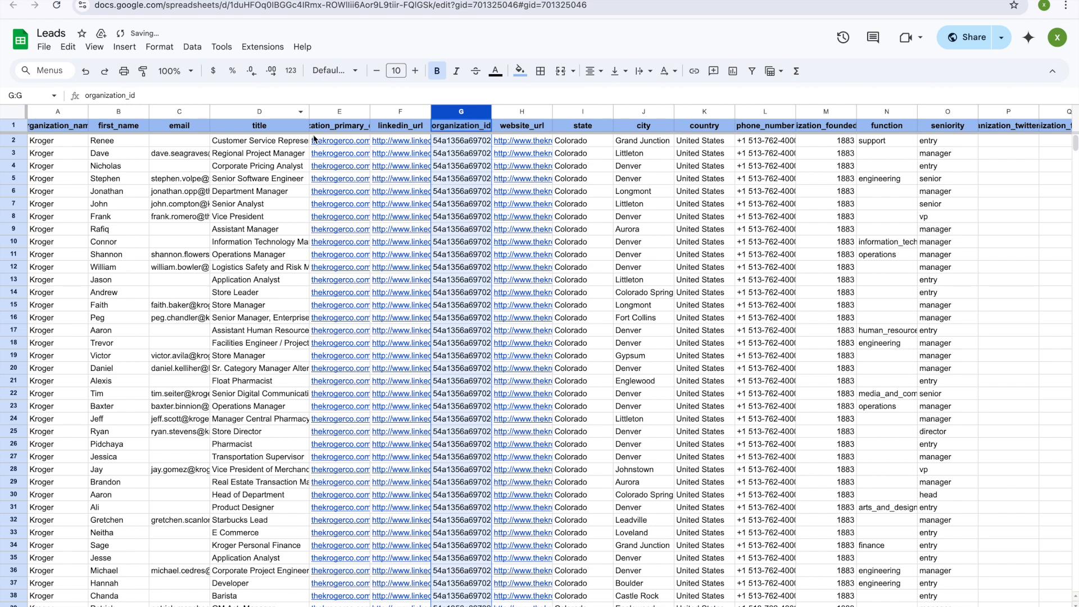
{"action": "left_click_drag", "start_coordinate": [257, 148], "coordinate": [258, 267]}
{"action": "left_click", "coordinate": [160, 204]}
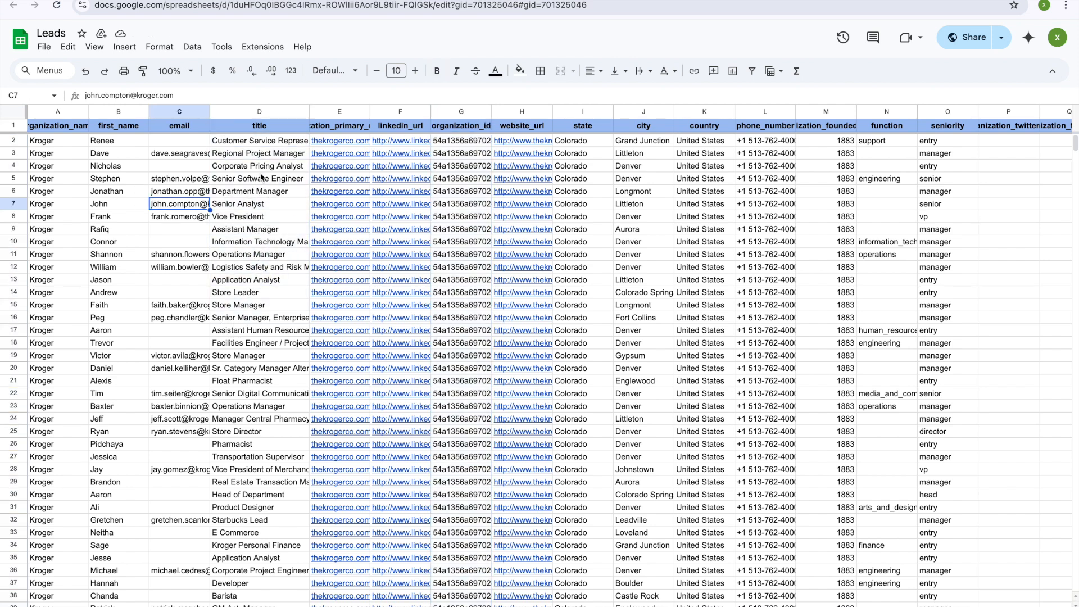
{"action": "right_click", "coordinate": [461, 112]}
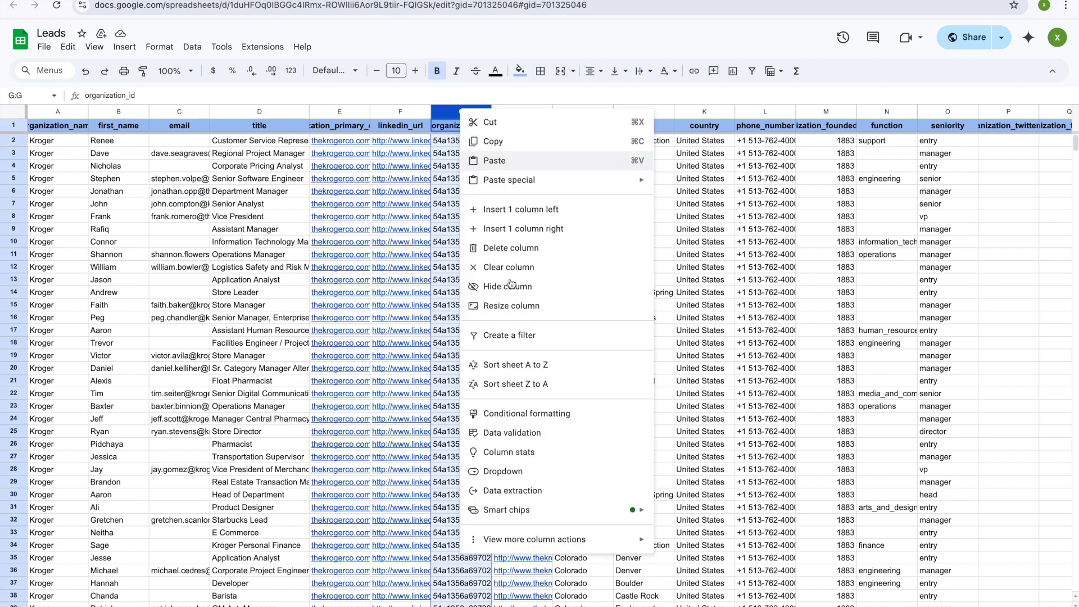
{"action": "left_click", "coordinate": [504, 250]}
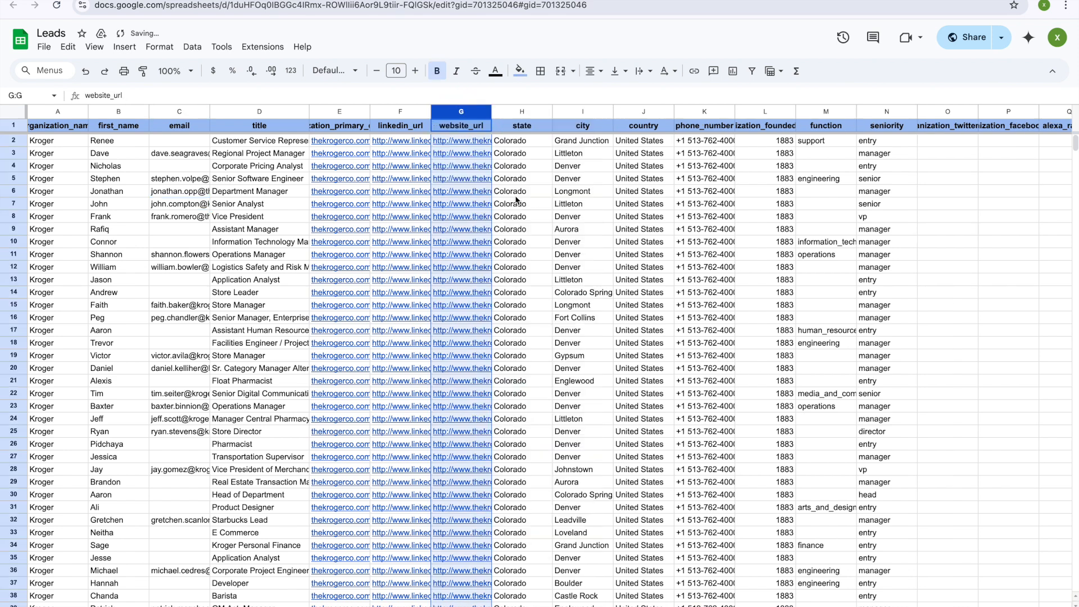
{"action": "right_click", "coordinate": [463, 113]}
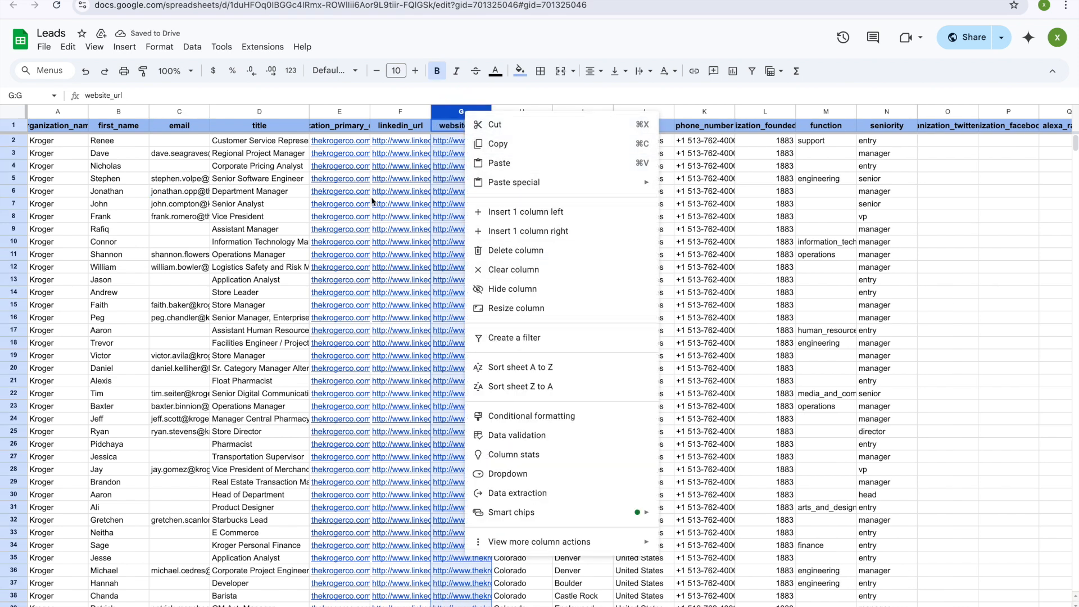
{"action": "left_click", "coordinate": [295, 206]}
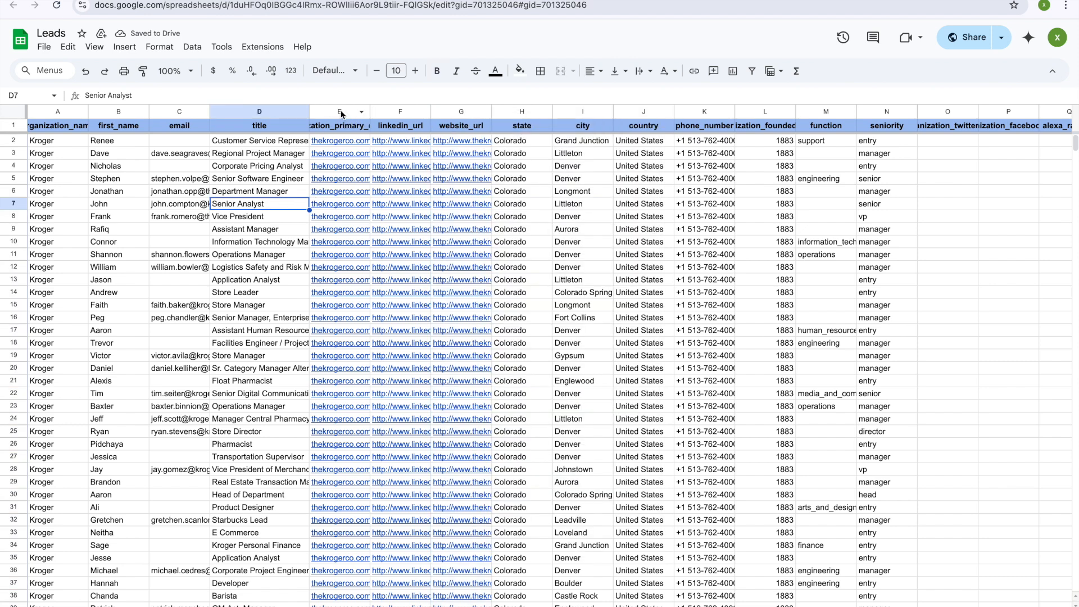
{"action": "right_click", "coordinate": [341, 112]}
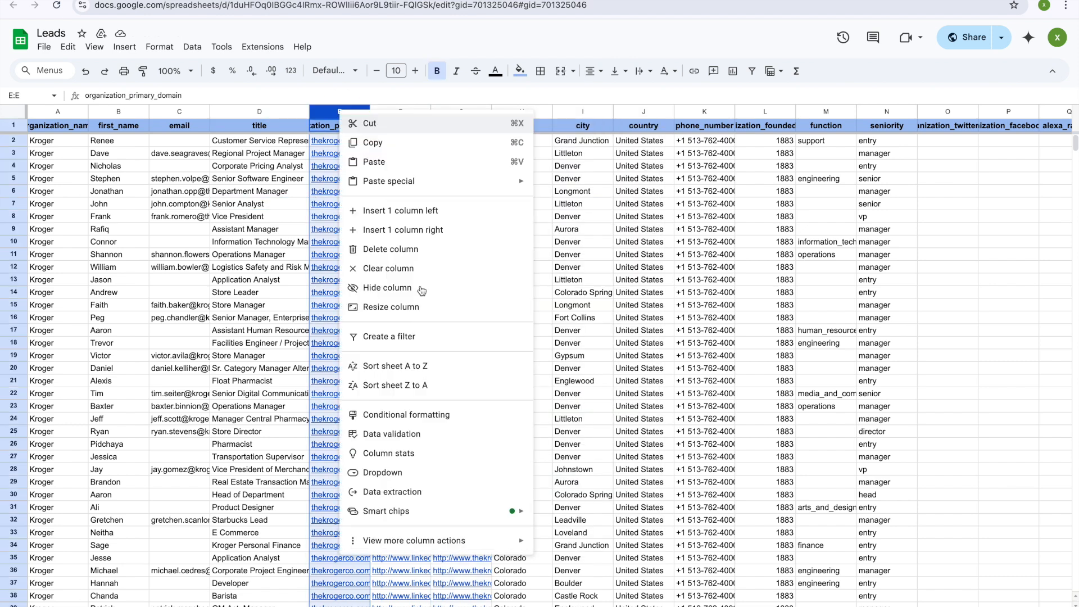
{"action": "left_click", "coordinate": [400, 245]}
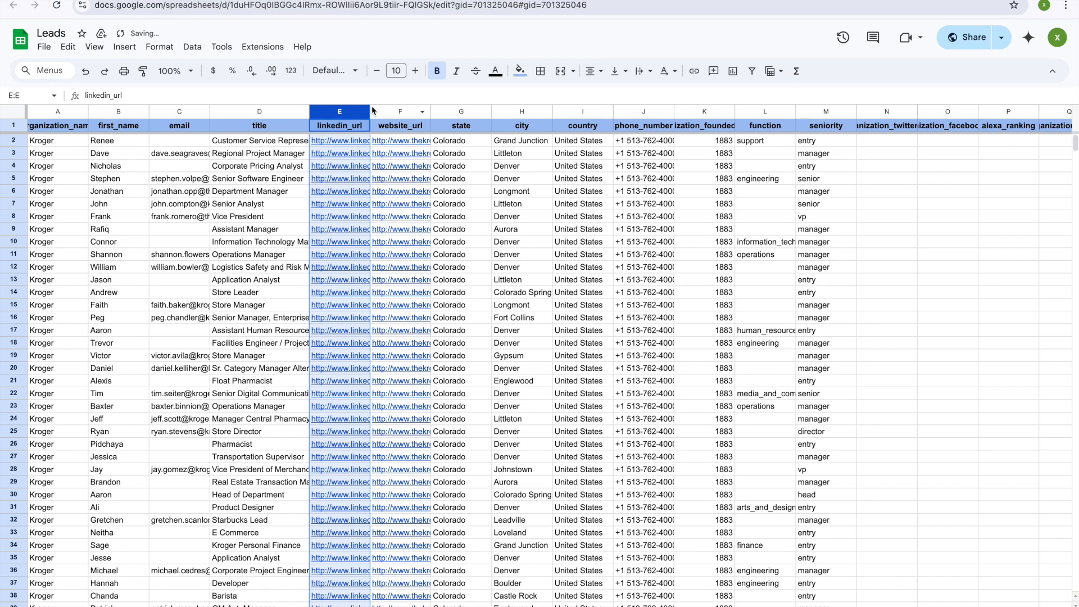
Step: Widen linkedin_url and move phone_number between title and linkedin_url
{"action": "left_click_drag", "start_coordinate": [371, 110], "coordinate": [518, 110]}
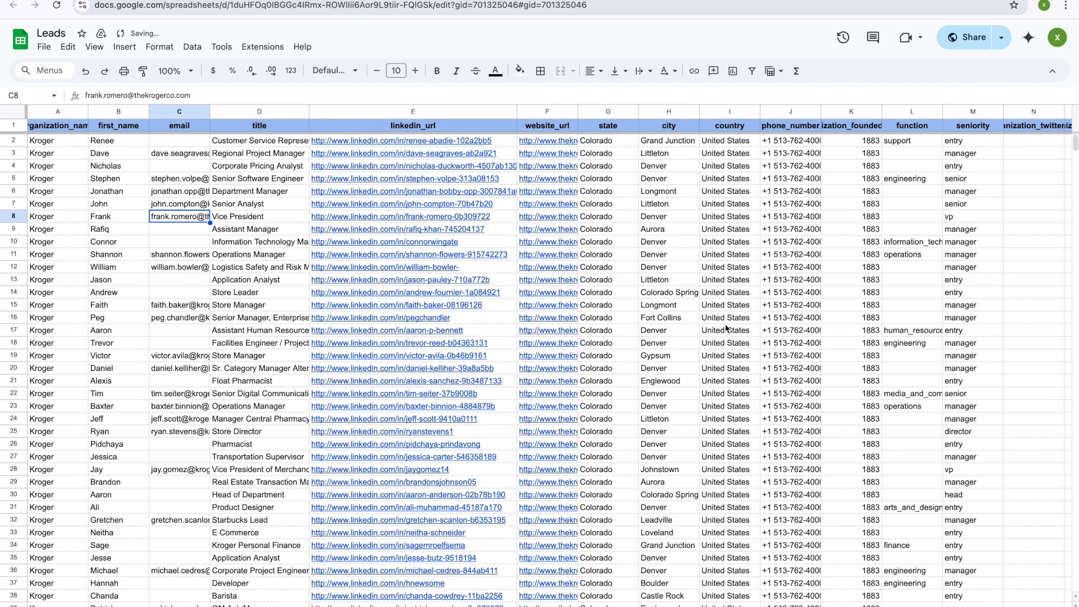
{"action": "left_click", "coordinate": [790, 111]}
{"action": "left_click_drag", "start_coordinate": [790, 111], "coordinate": [371, 231]}
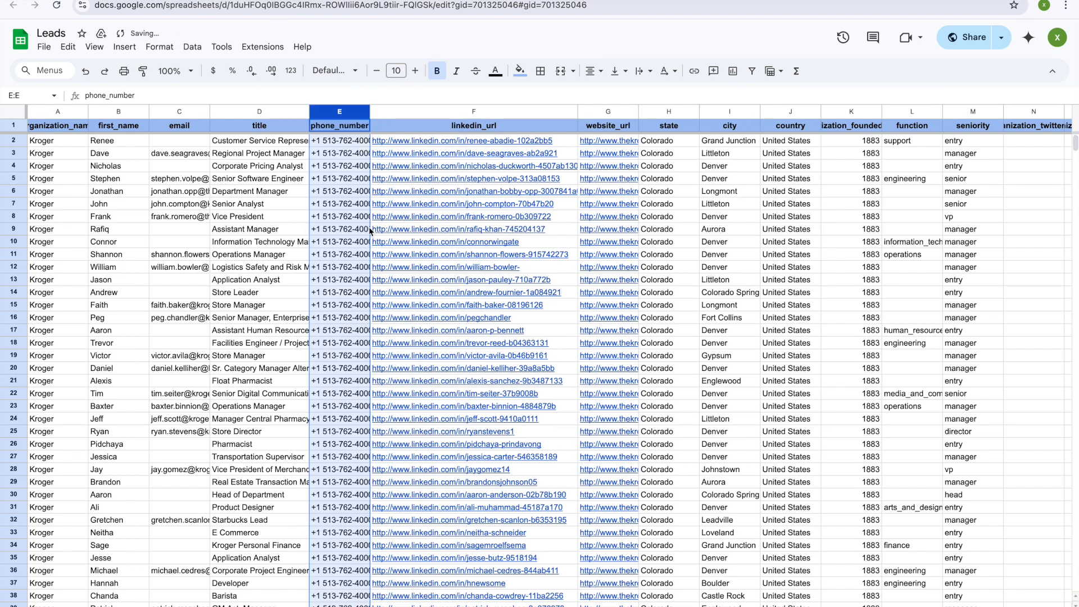
{"action": "left_click", "coordinate": [255, 271]}
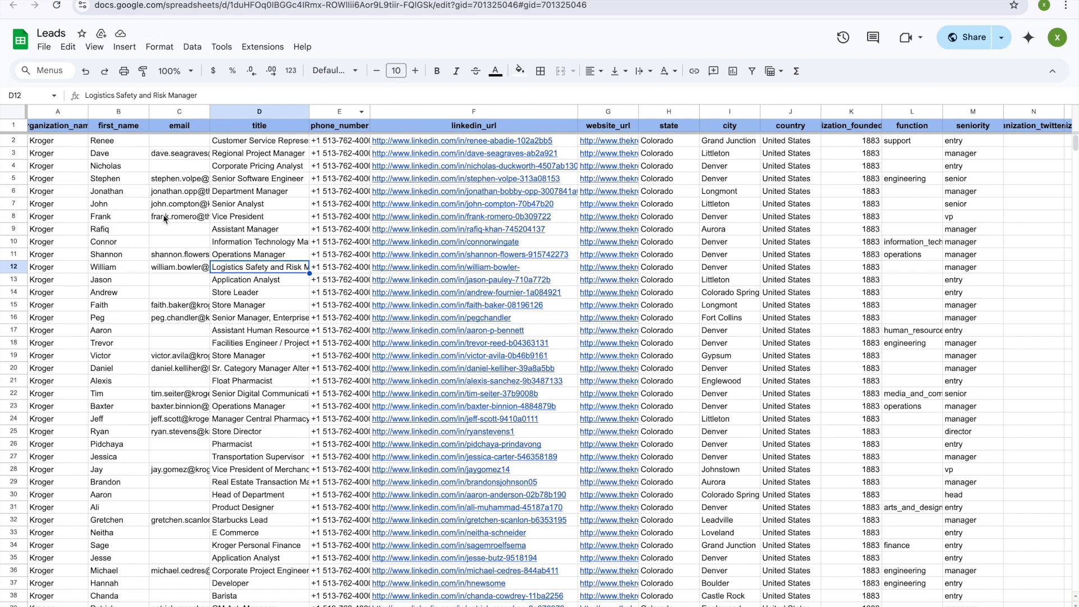
{"action": "left_click", "coordinate": [108, 143]}
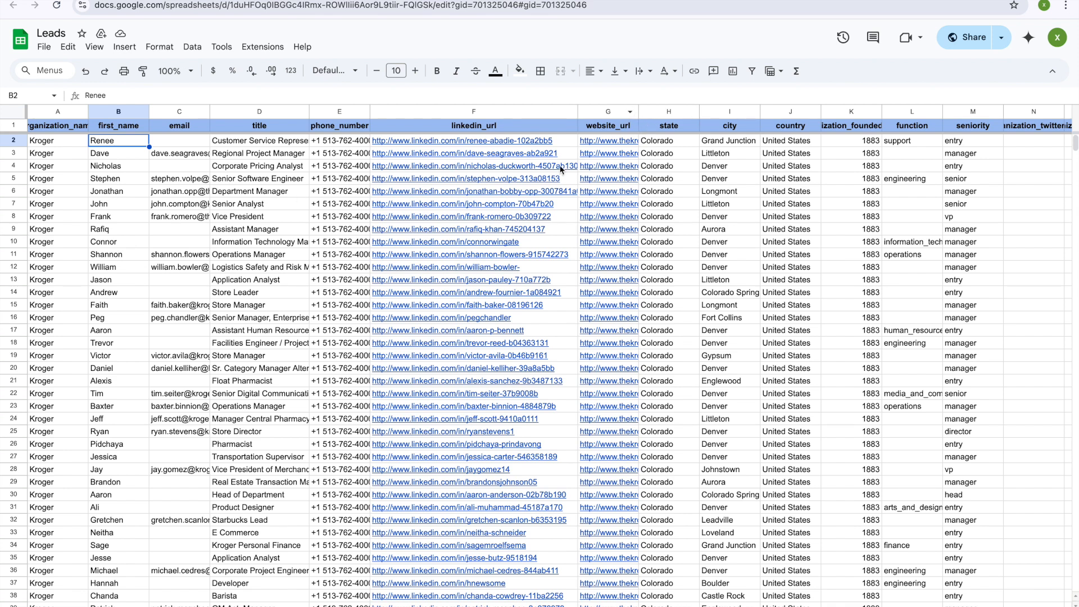
{"action": "left_click_drag", "start_coordinate": [579, 114], "coordinate": [502, 114]}
{"action": "left_click", "coordinate": [494, 114]}
{"action": "key", "text": "Escape"}
{"action": "left_click", "coordinate": [616, 202]}
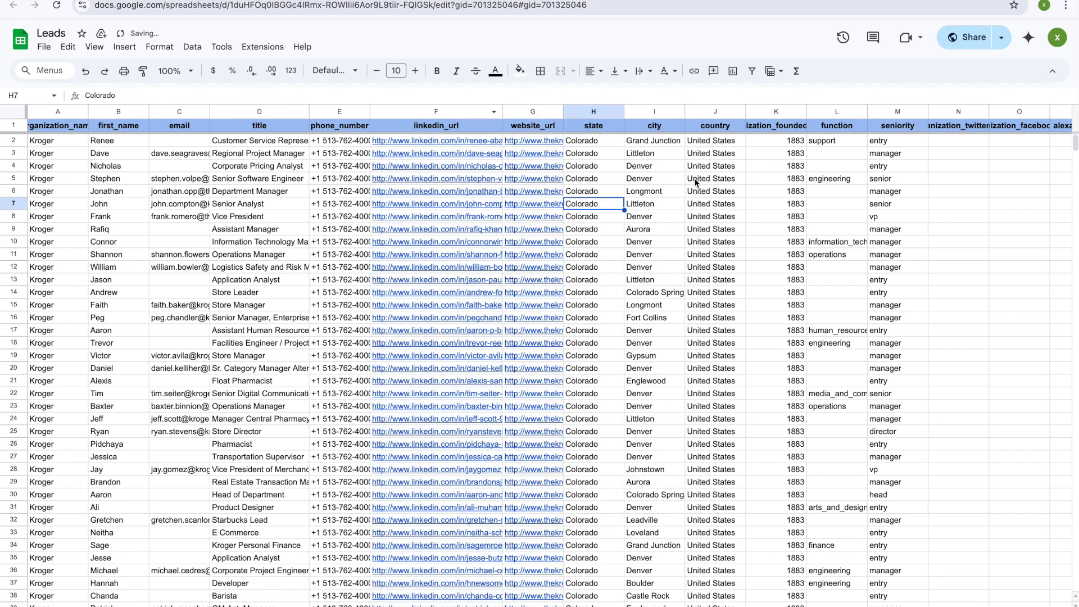
Step: Delete the state column and move city right after title
{"action": "left_click", "coordinate": [591, 110]}
{"action": "right_click", "coordinate": [591, 110]}
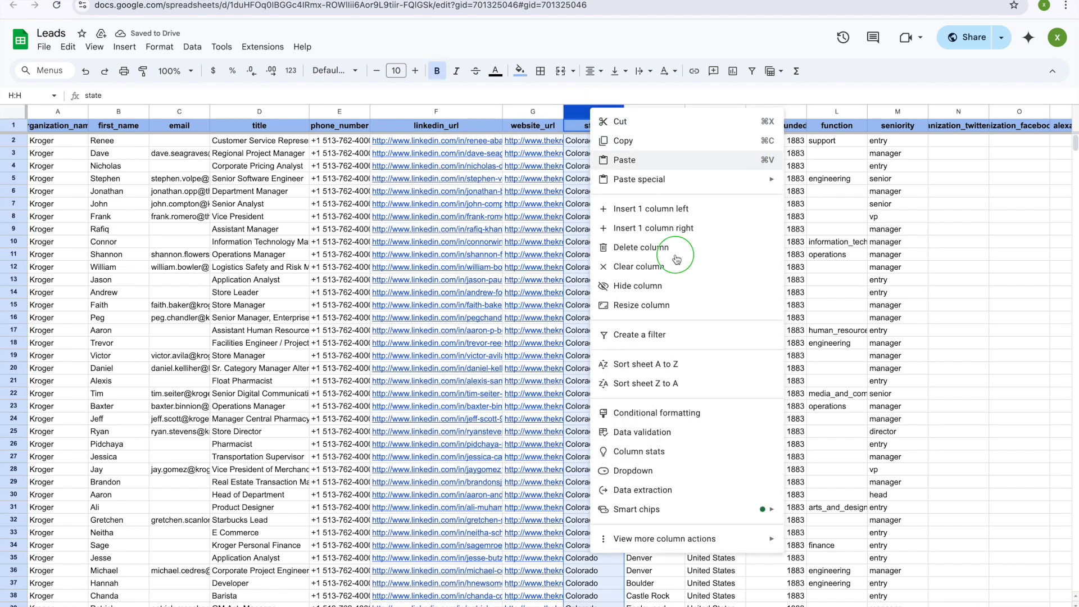
{"action": "left_click", "coordinate": [675, 249]}
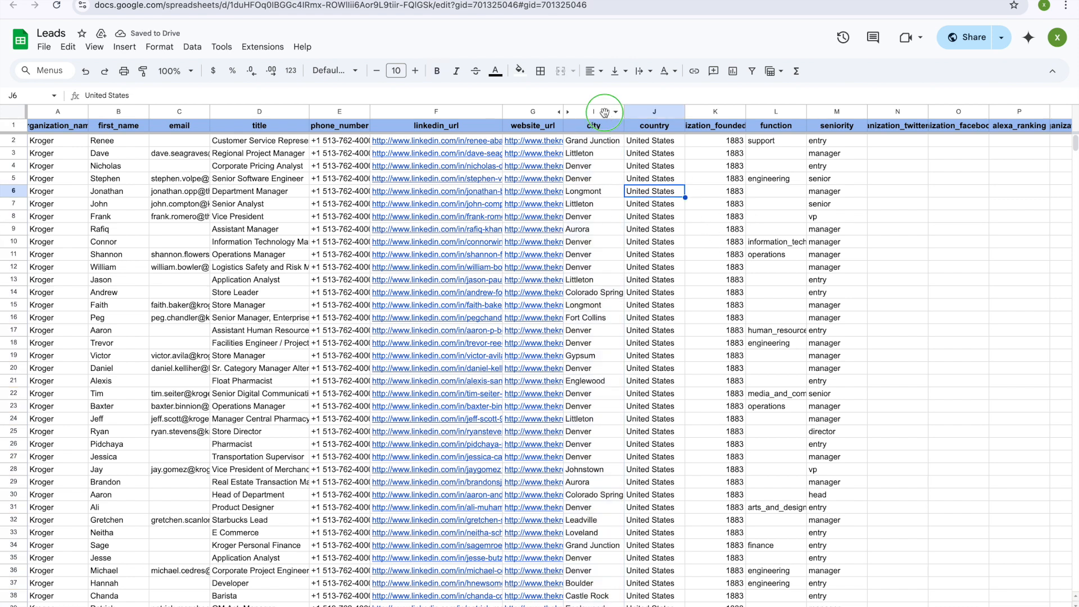
{"action": "left_click_drag", "start_coordinate": [594, 112], "coordinate": [365, 120]}
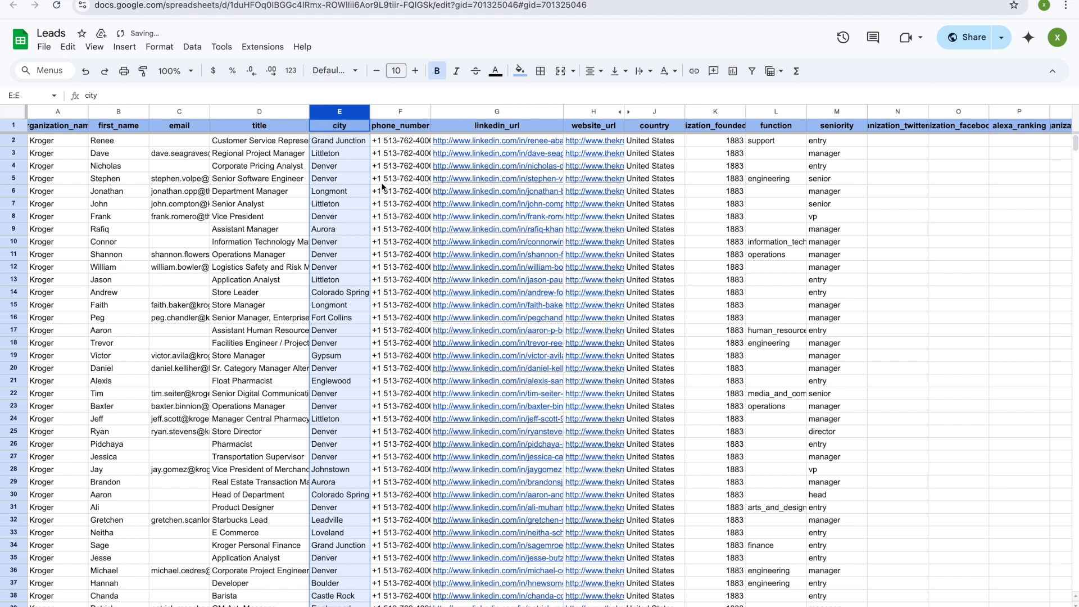
{"action": "left_click", "coordinate": [717, 140]}
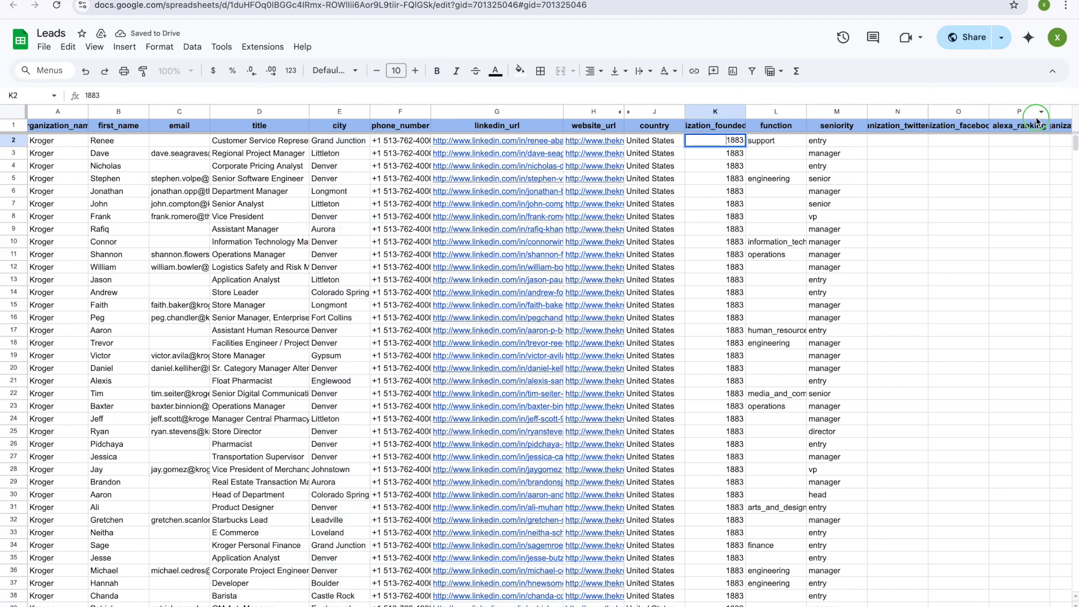
{"action": "left_click", "coordinate": [769, 179]}
Step: Select the columns from country onward to the end of the sheet
{"action": "left_click", "coordinate": [654, 112]}
{"action": "left_click", "coordinate": [677, 112]}
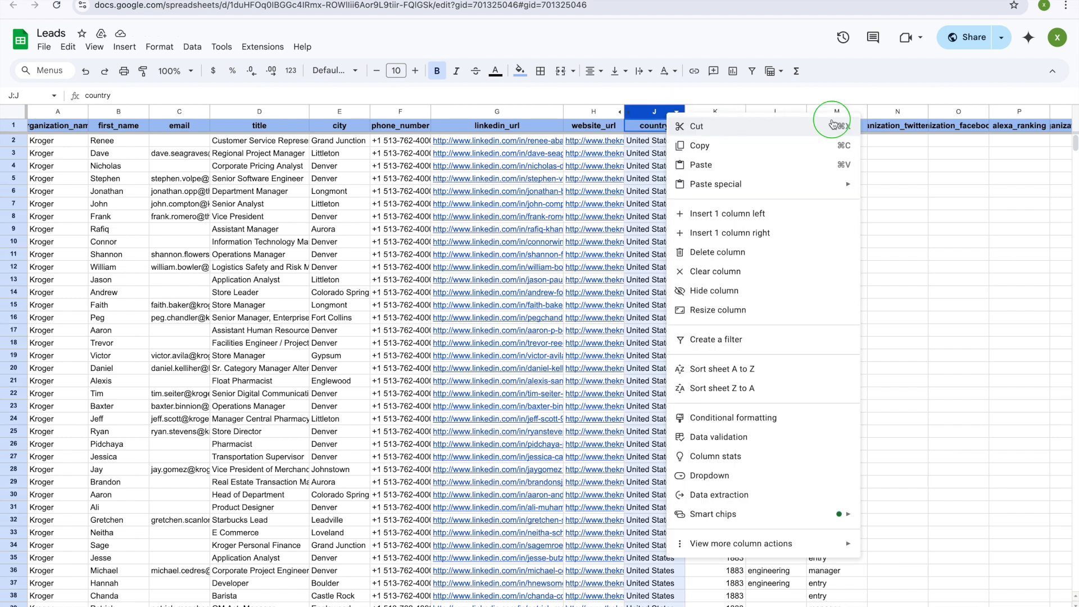
{"action": "left_click", "coordinate": [789, 116], "text": "shift"}
{"action": "key", "text": "super+x"}
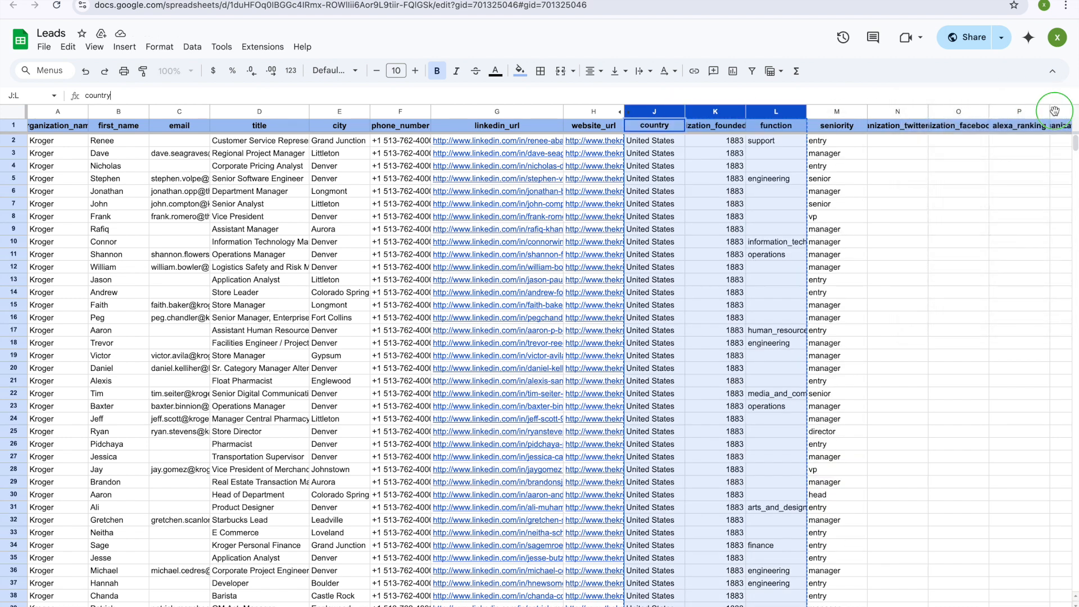
{"action": "left_click", "coordinate": [898, 111]}
{"action": "left_click", "coordinate": [849, 111], "text": "shift"}
{"action": "right_click", "coordinate": [829, 155]}
{"action": "left_click", "coordinate": [902, 130]}
{"action": "right_click", "coordinate": [745, 161]}
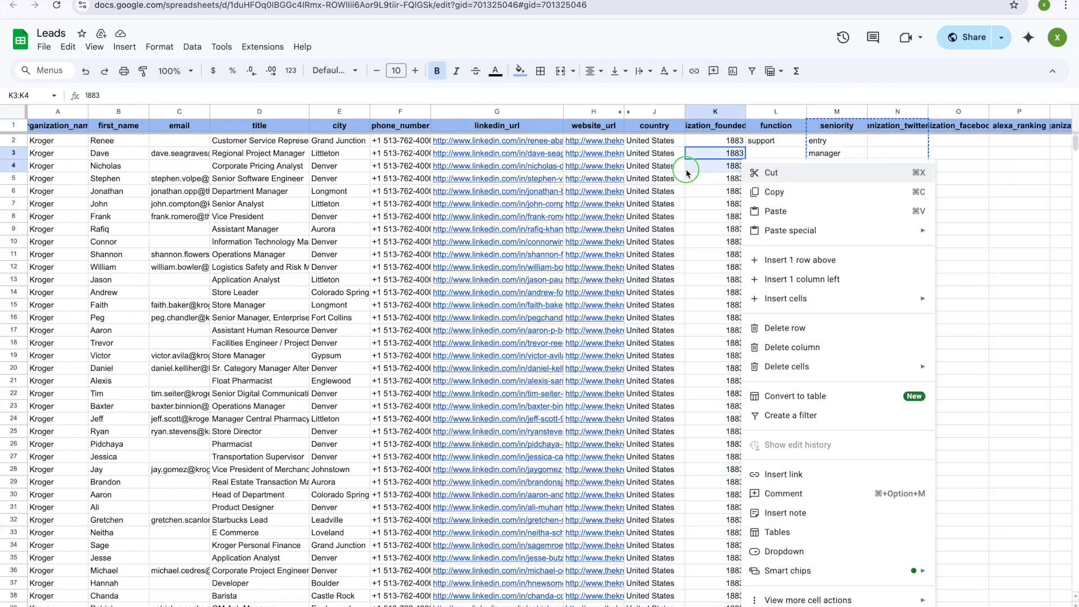
{"action": "left_click_drag", "start_coordinate": [590, 166], "coordinate": [652, 178]}
{"action": "right_click", "coordinate": [733, 168]}
{"action": "key", "text": "Escape"}
{"action": "right_click", "coordinate": [790, 172]}
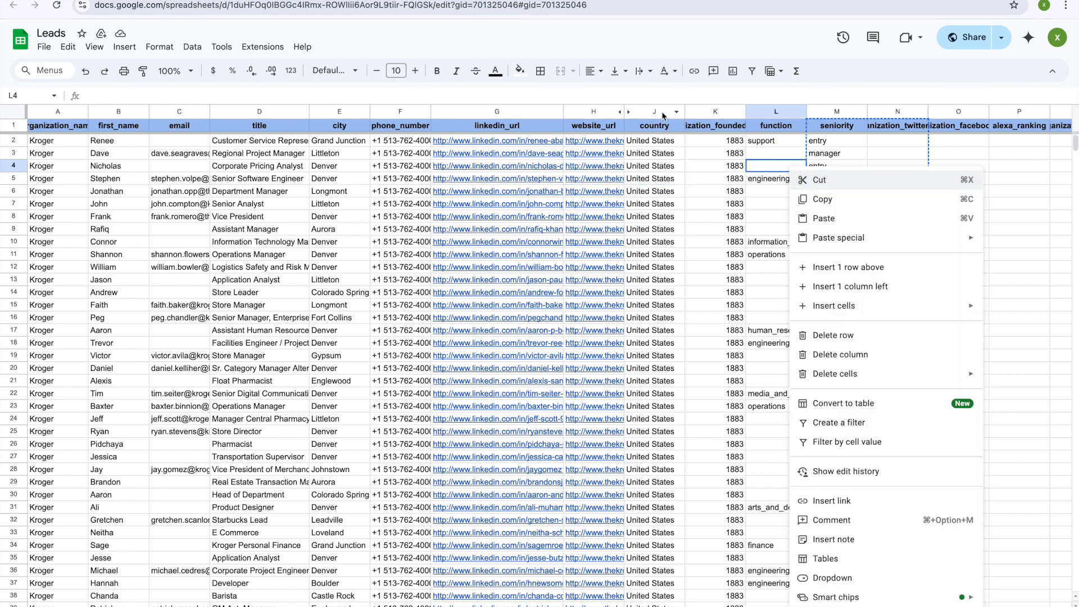
Step: Delete columns J through AB so website_url is the last column
{"action": "left_click", "coordinate": [665, 113]}
{"action": "left_click", "coordinate": [711, 113]}
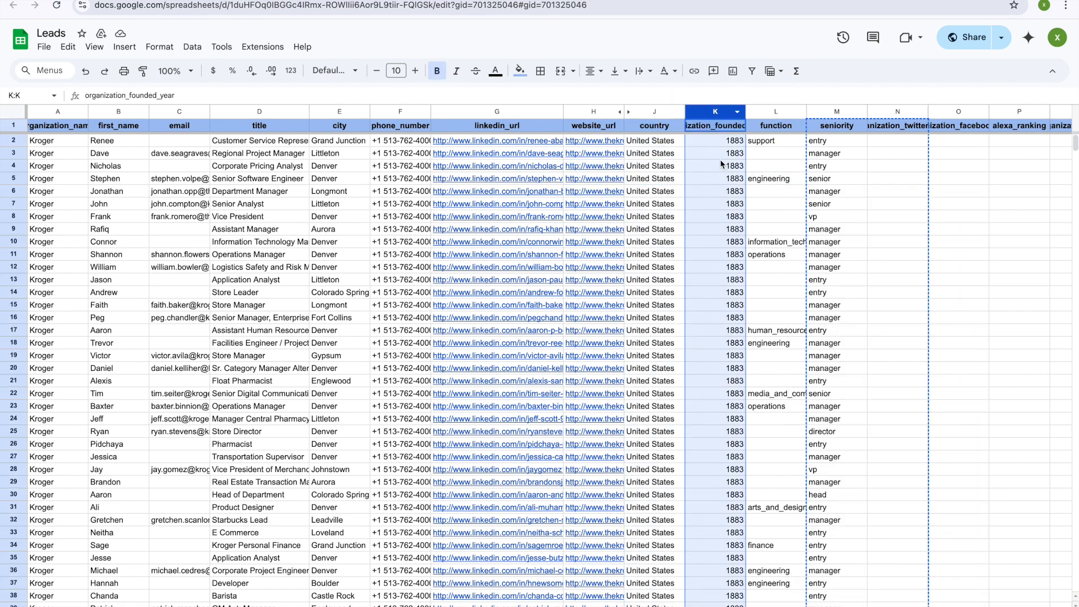
{"action": "left_click", "coordinate": [677, 113]}
{"action": "left_click_drag", "start_coordinate": [696, 114], "coordinate": [860, 105]}
{"action": "right_click", "coordinate": [784, 111]}
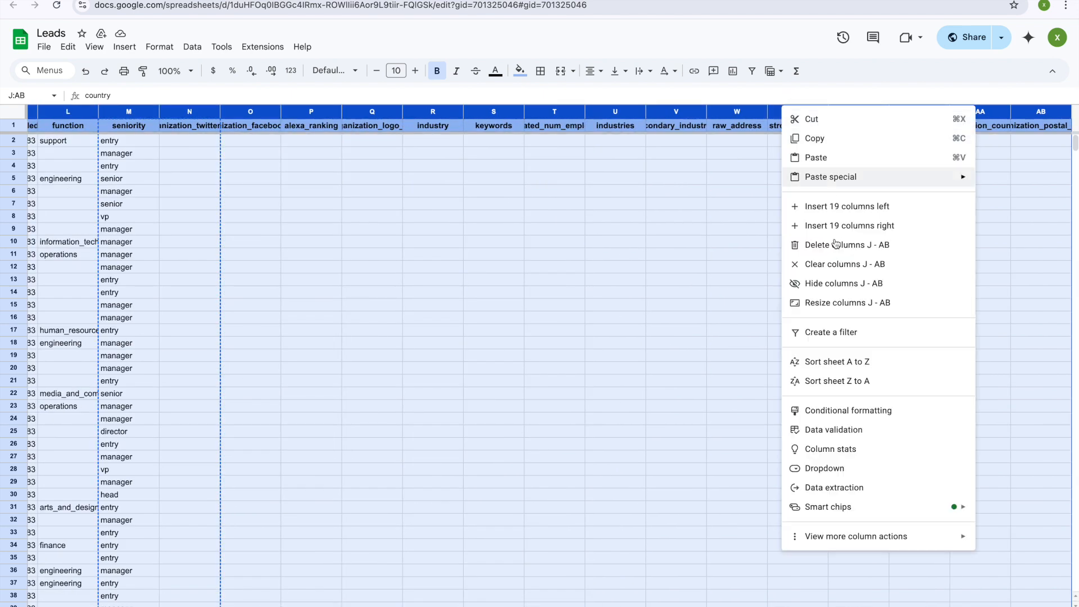
{"action": "left_click", "coordinate": [838, 246]}
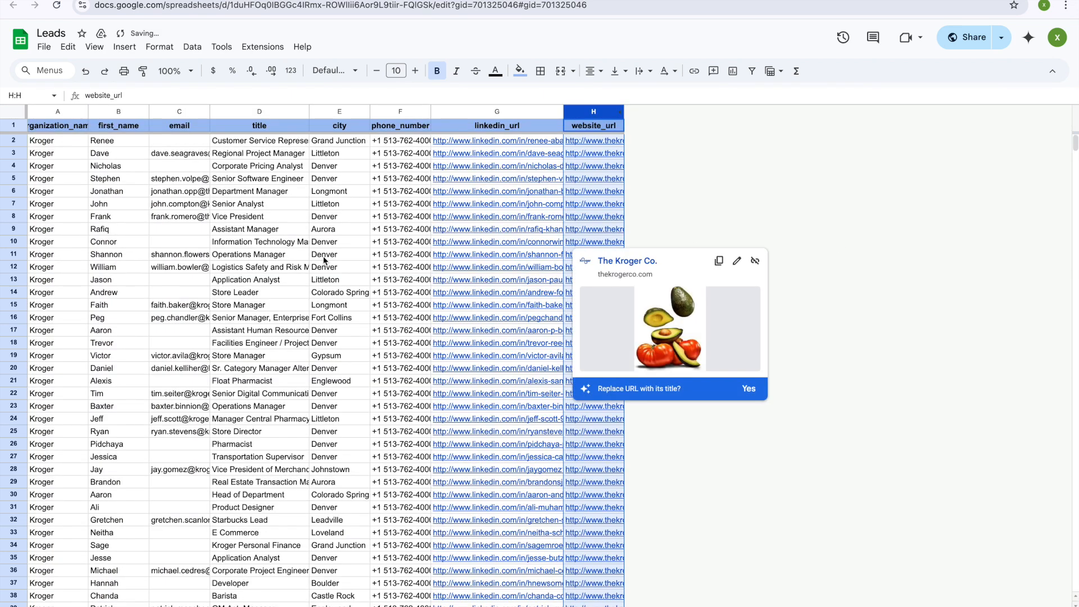
{"action": "left_click", "coordinate": [346, 256]}
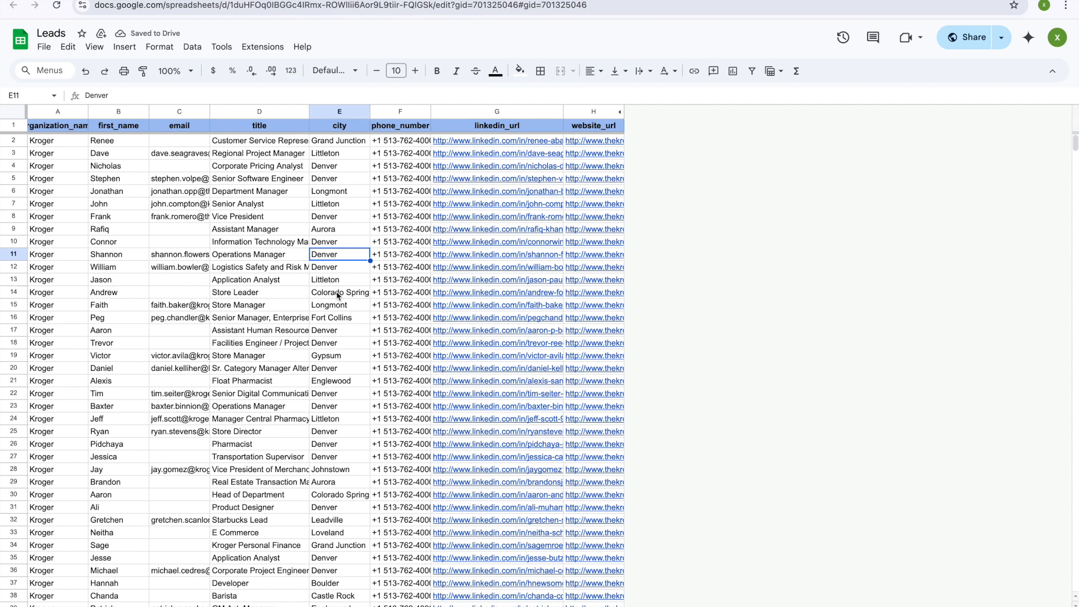
Step: Change the spreadsheet title from 'Leads' to 'Korger, mgmt, (804)'
{"action": "left_click", "coordinate": [52, 33]}
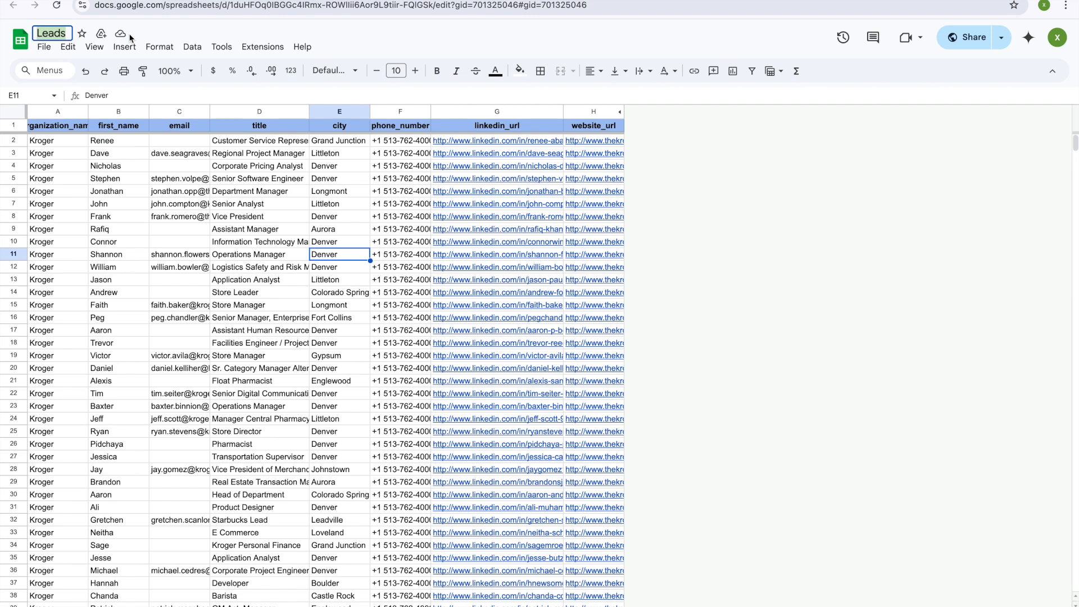
{"action": "type", "text": "Korger, mgmt,"}
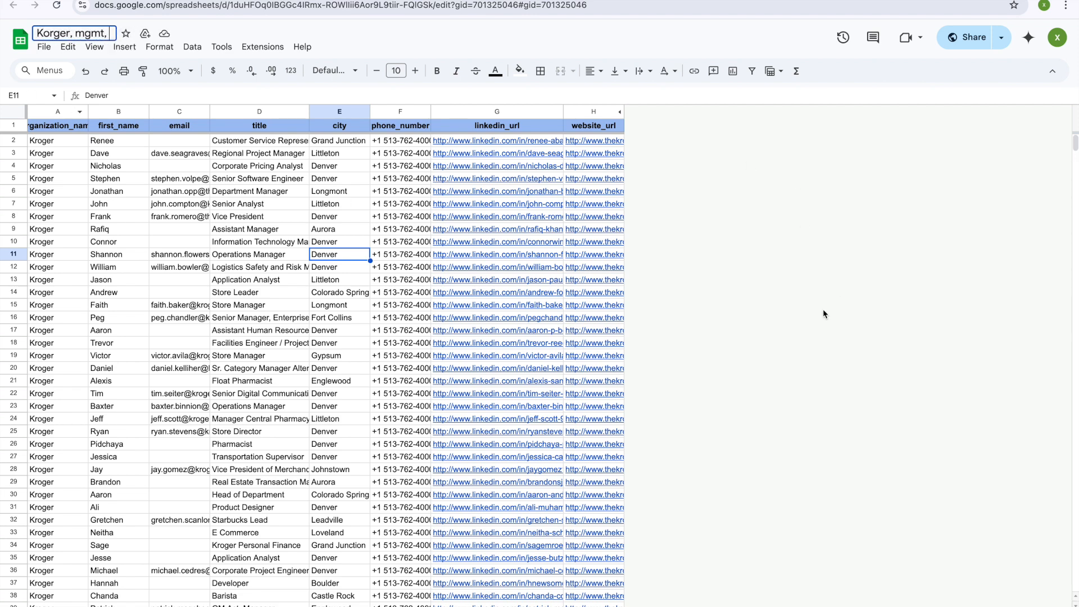
{"action": "scroll", "coordinate": [842, 302], "scroll_direction": "down", "scroll_amount": 10}
{"action": "left_click_drag", "start_coordinate": [1077, 167], "coordinate": [1007, 134]}
{"action": "left_click", "coordinate": [101, 32]}
{"action": "type", "text": "(*80"}
{"action": "key", "text": "BackSpace"}
{"action": "key", "text": "BackSpace"}
{"action": "key", "text": "BackSpace"}
{"action": "key", "text": "BackSpace"}
{"action": "type", "text": "(804)"}
{"action": "left_click", "coordinate": [232, 295]}
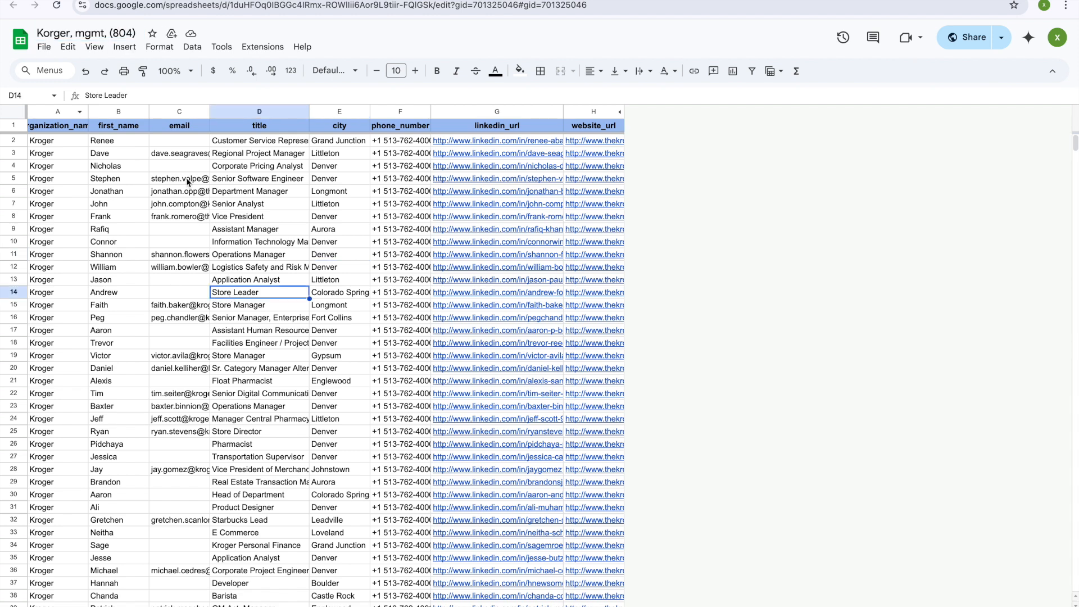
Step: Filter the email column (C) to hide contacts with blank emails
{"action": "left_click", "coordinate": [196, 112]}
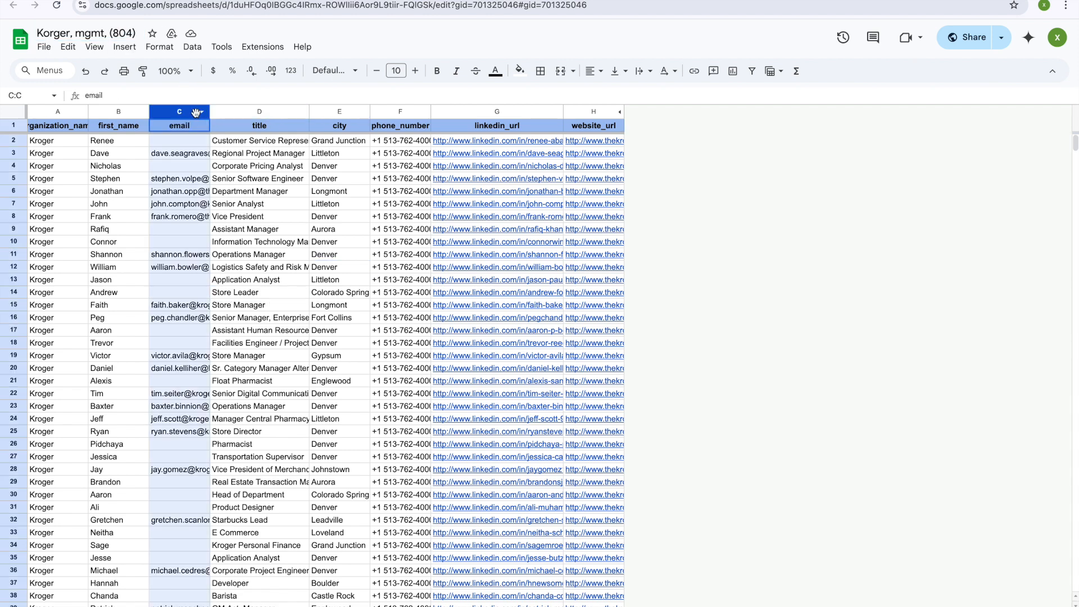
{"action": "left_click", "coordinate": [198, 112]}
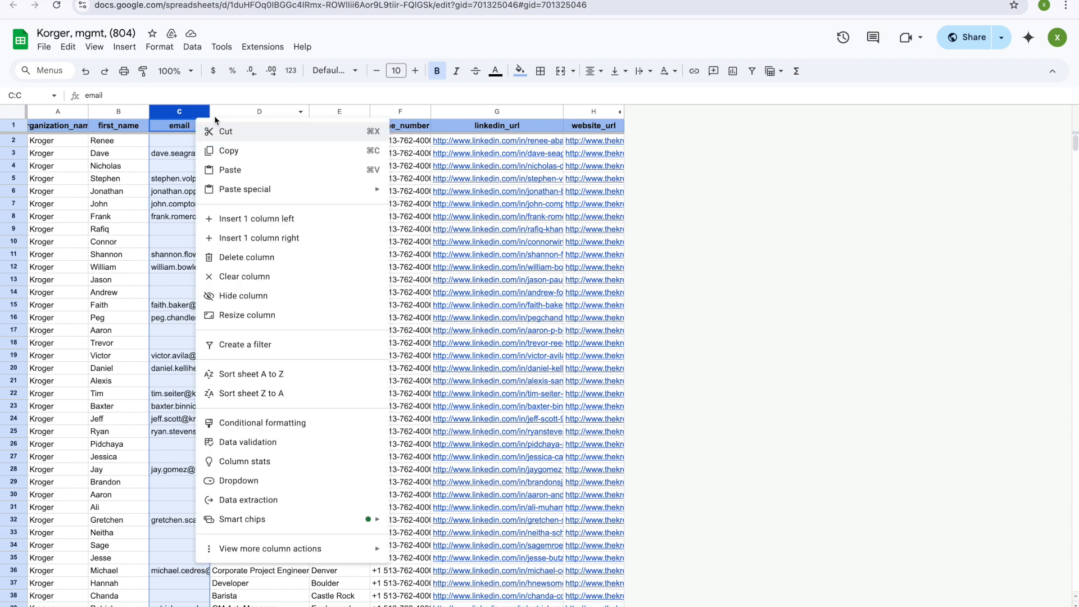
{"action": "left_click", "coordinate": [259, 344]}
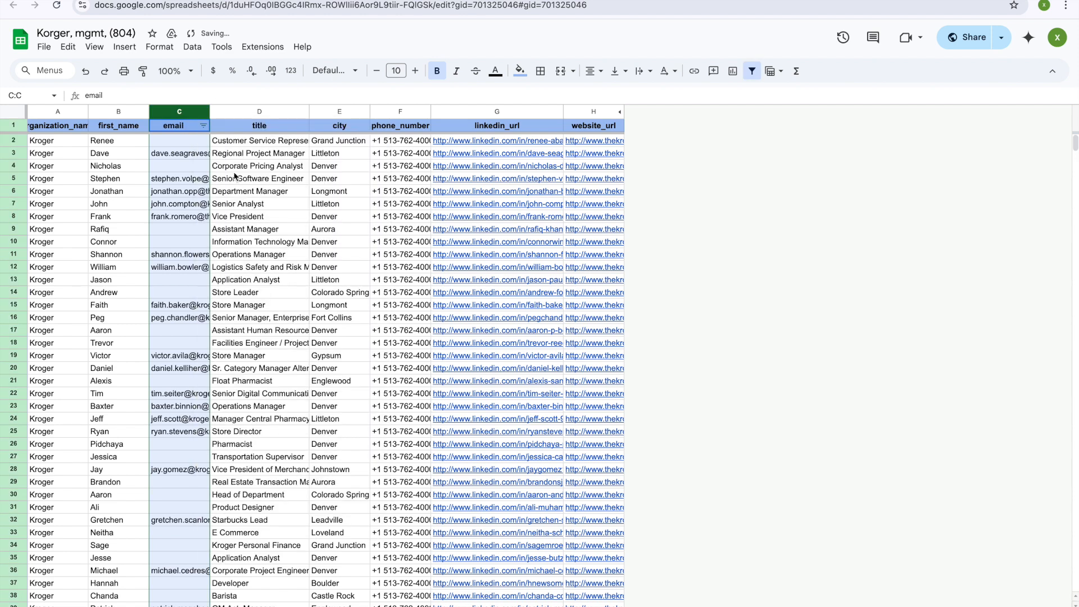
{"action": "left_click", "coordinate": [203, 125]}
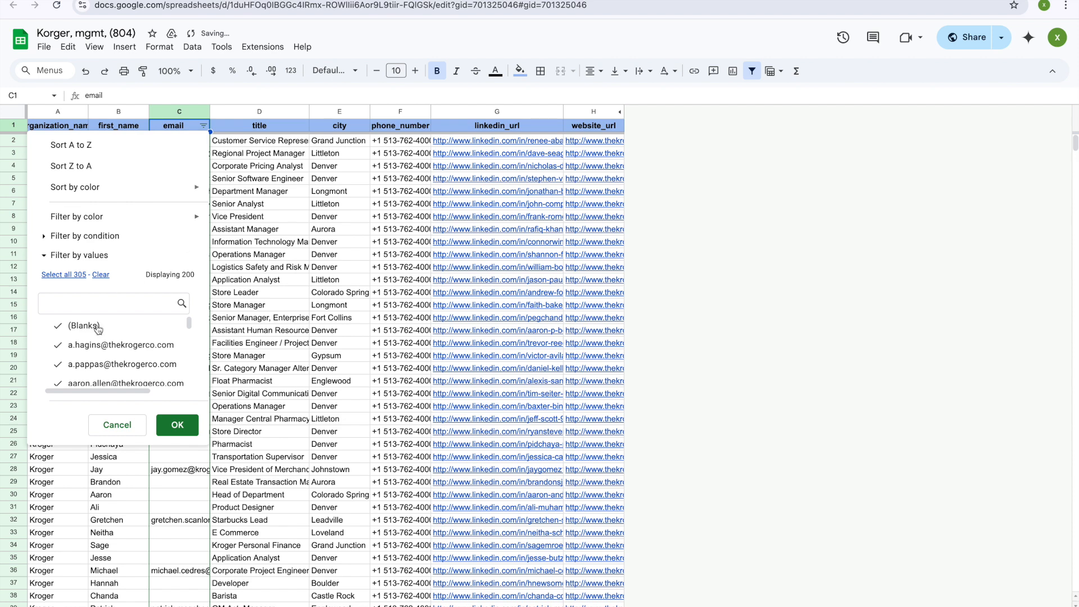
{"action": "left_click", "coordinate": [178, 426]}
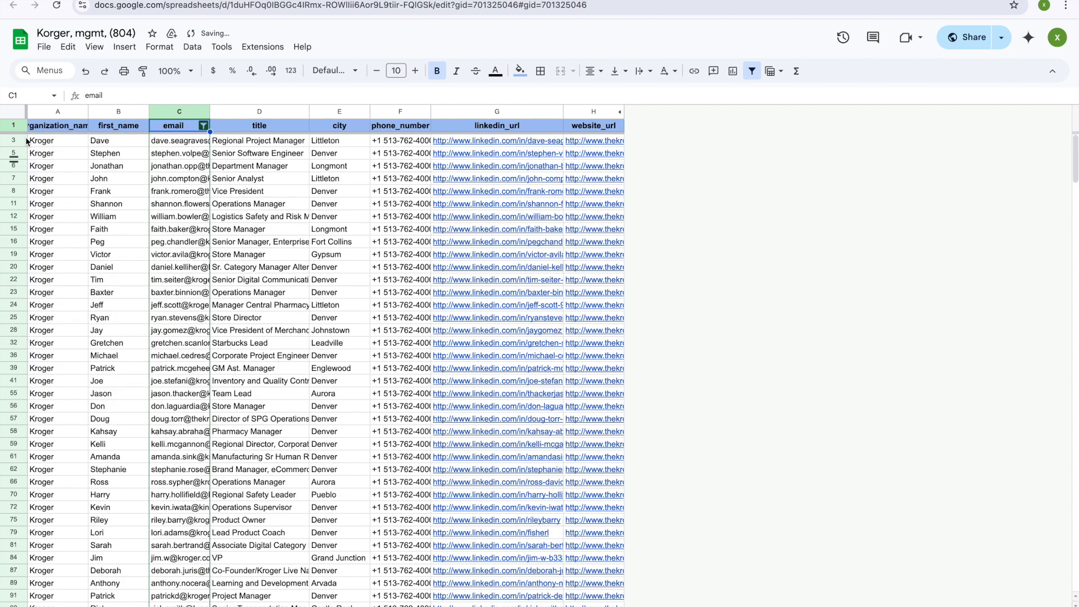
Step: Copy the filtered contacts and paste them into a new sheet at A1
{"action": "left_click", "coordinate": [13, 111]}
{"action": "right_click", "coordinate": [133, 216]}
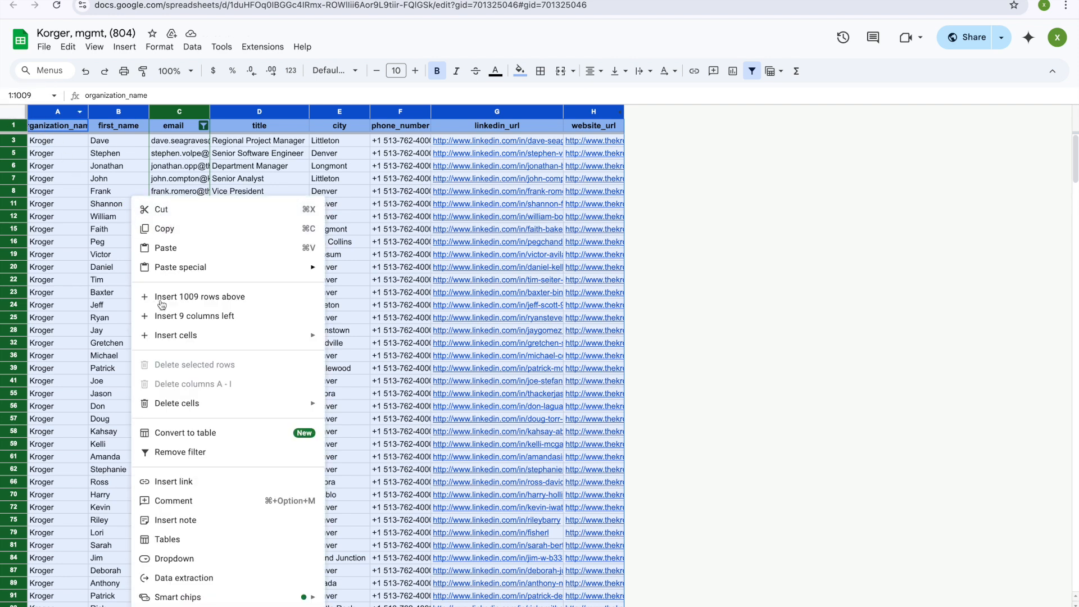
{"action": "left_click", "coordinate": [201, 236]}
{"action": "key", "text": "shift+F11"}
{"action": "right_click", "coordinate": [45, 128]}
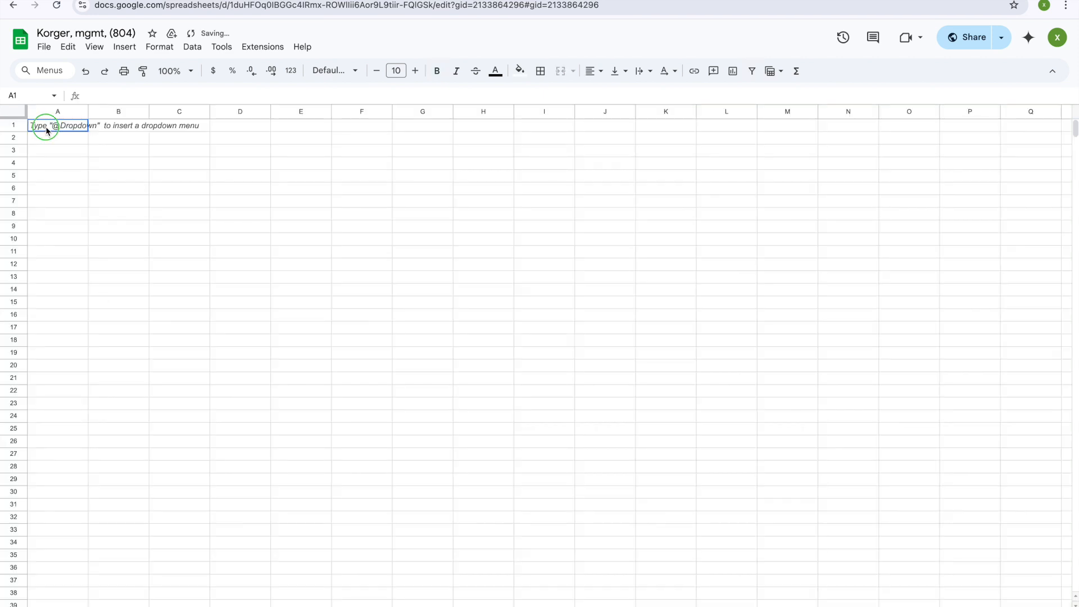
{"action": "key", "text": "super+v"}
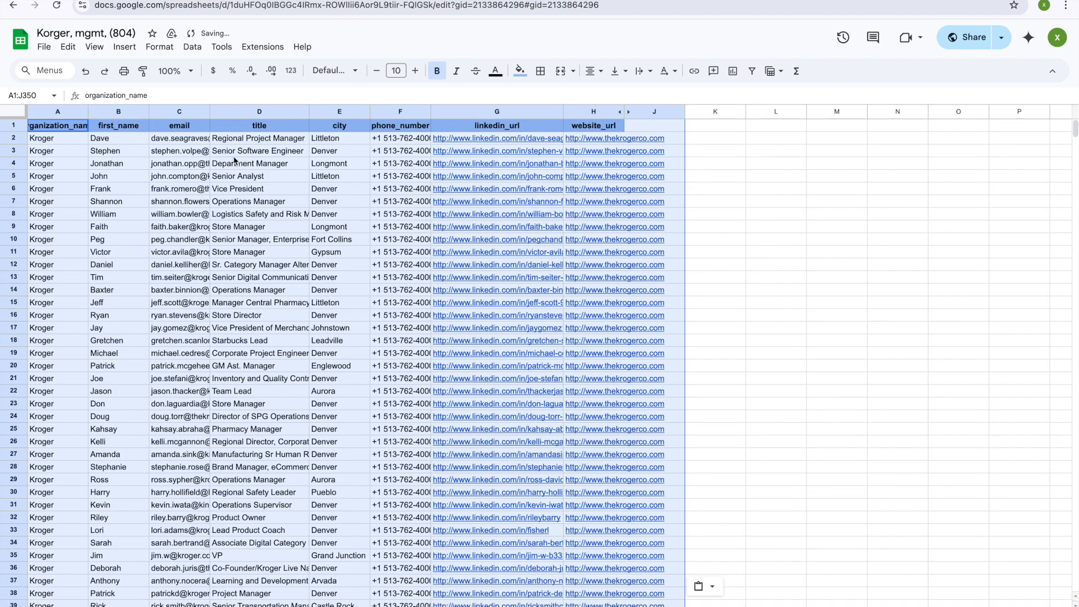
{"action": "left_click", "coordinate": [192, 231]}
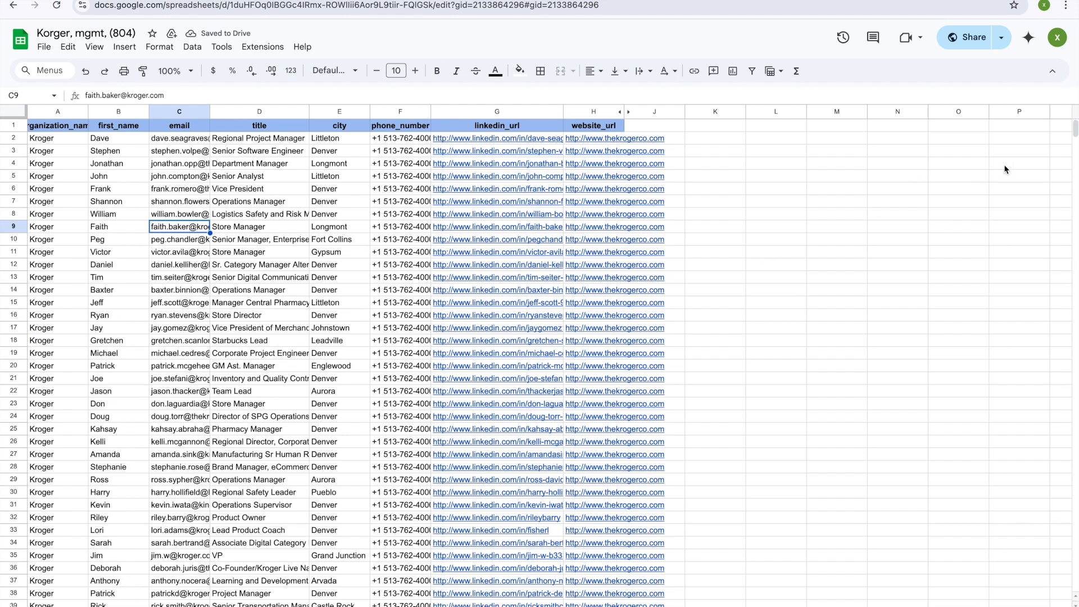
Step: Download the new sheet as a Comma Separated Values (.csv) file
{"action": "left_click", "coordinate": [837, 314]}
{"action": "left_click", "coordinate": [44, 46]}
{"action": "mouse_move", "coordinate": [79, 193]}
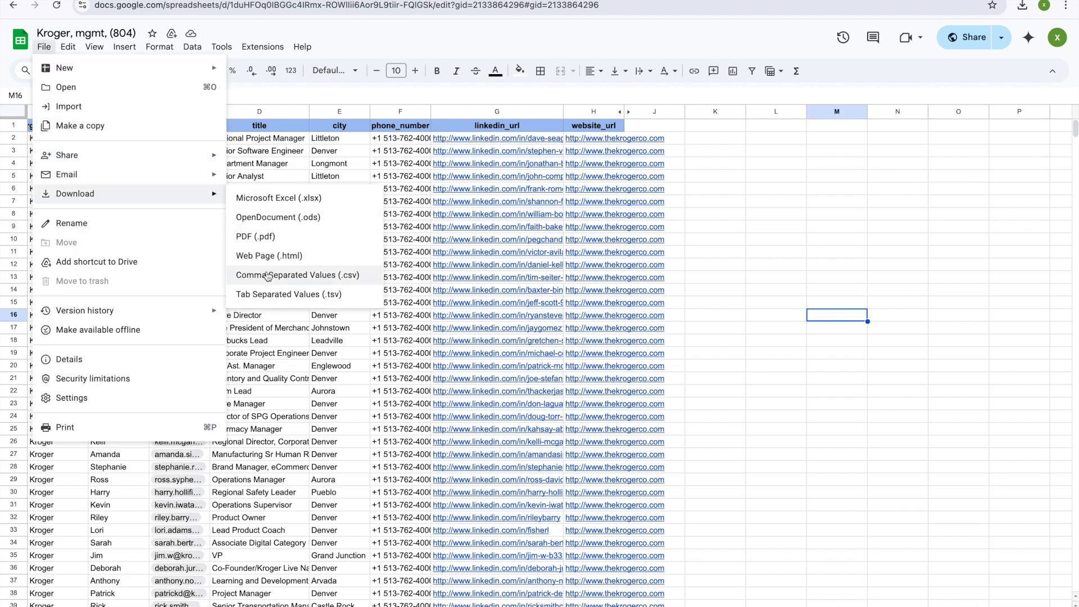
{"action": "left_click", "coordinate": [271, 275]}
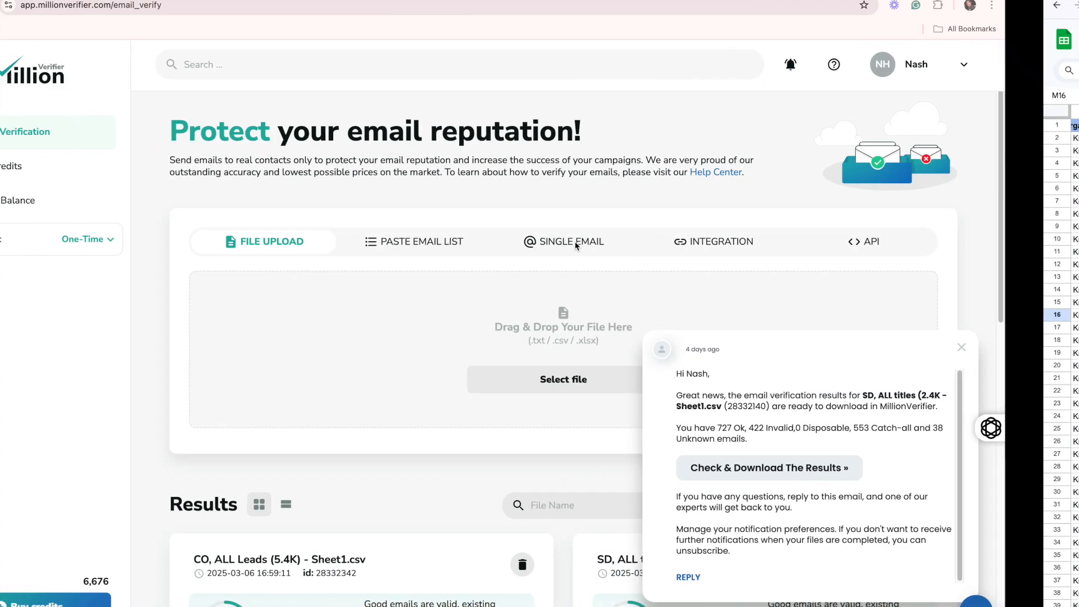
Step: Close the verification-results popup, browse the past Results cards, and start selecting a file
{"action": "left_click", "coordinate": [151, 9]}
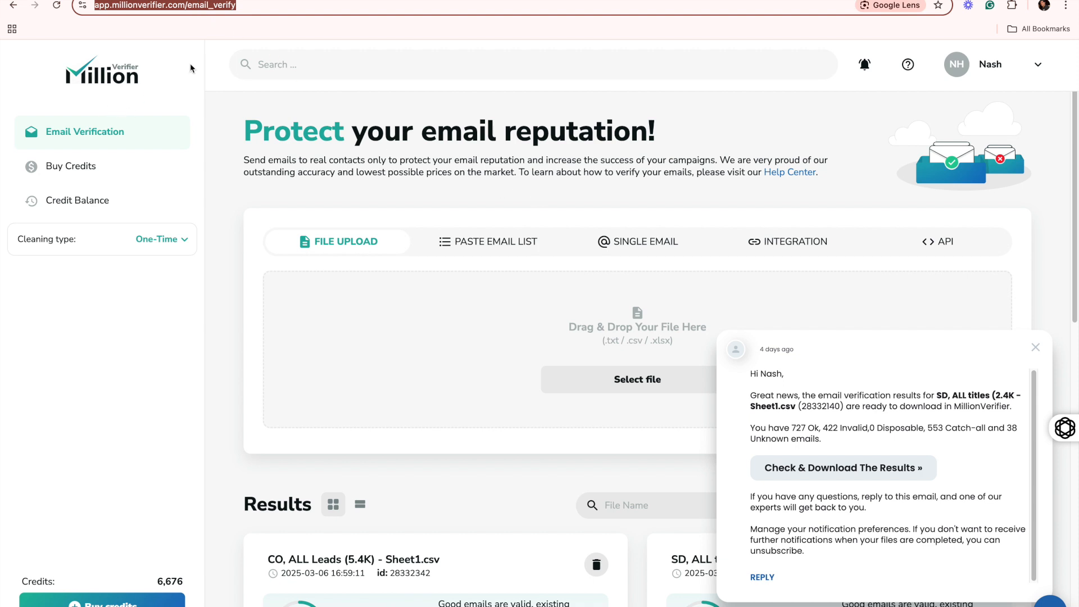
{"action": "left_click", "coordinate": [1035, 348]}
{"action": "scroll", "coordinate": [388, 420], "scroll_direction": "down", "scroll_amount": 4}
{"action": "scroll", "coordinate": [388, 419], "scroll_direction": "down", "scroll_amount": 1}
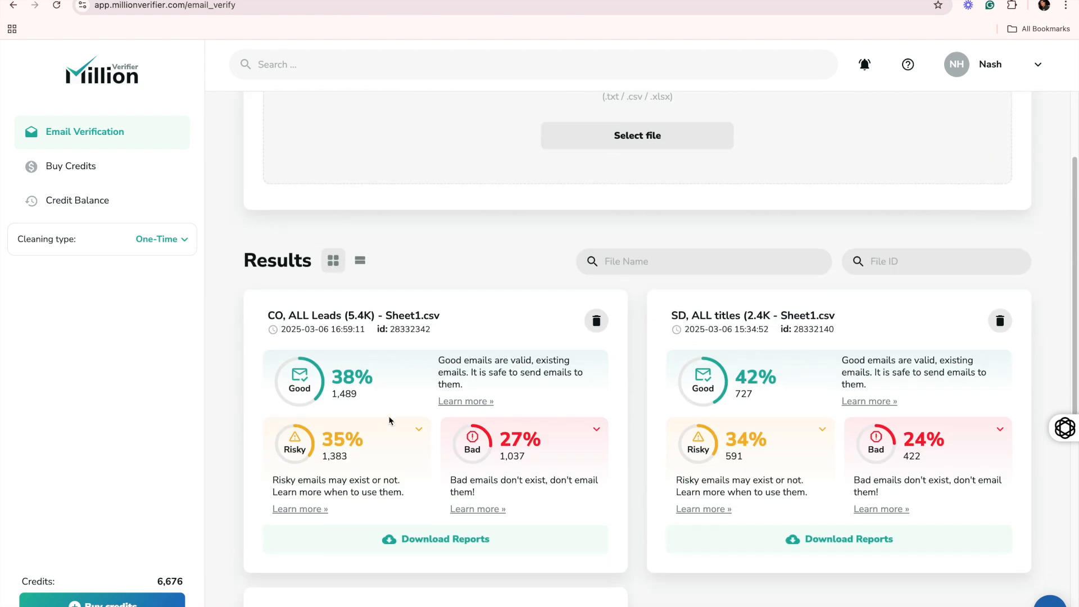
{"action": "scroll", "coordinate": [388, 419], "scroll_direction": "up", "scroll_amount": 5}
{"action": "scroll", "coordinate": [538, 391], "scroll_direction": "down", "scroll_amount": 3}
{"action": "scroll", "coordinate": [539, 391], "scroll_direction": "down", "scroll_amount": 3}
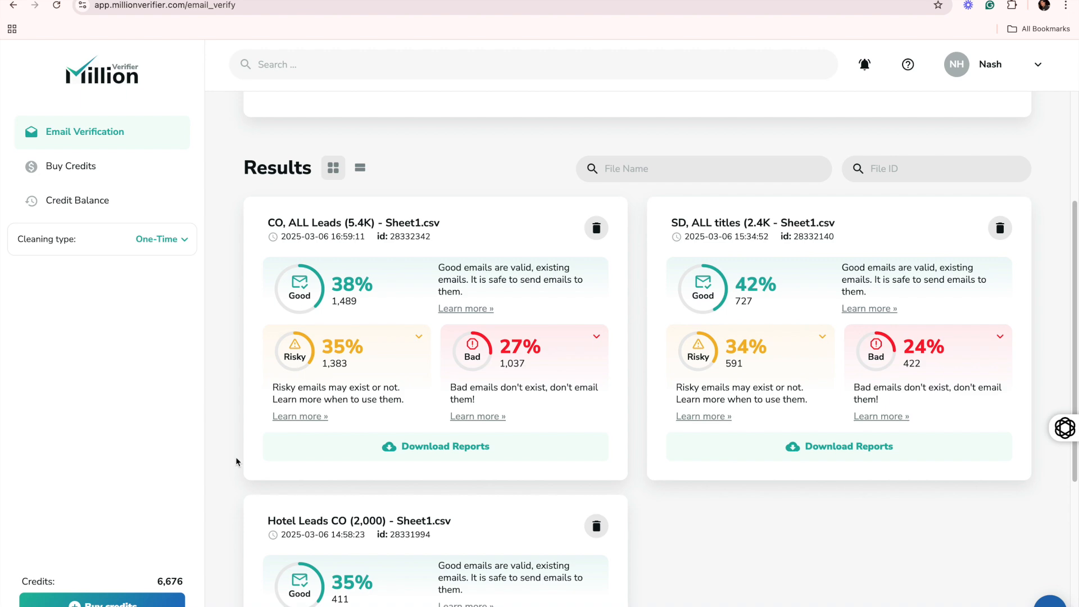
{"action": "scroll", "coordinate": [476, 362], "scroll_direction": "up", "scroll_amount": 6}
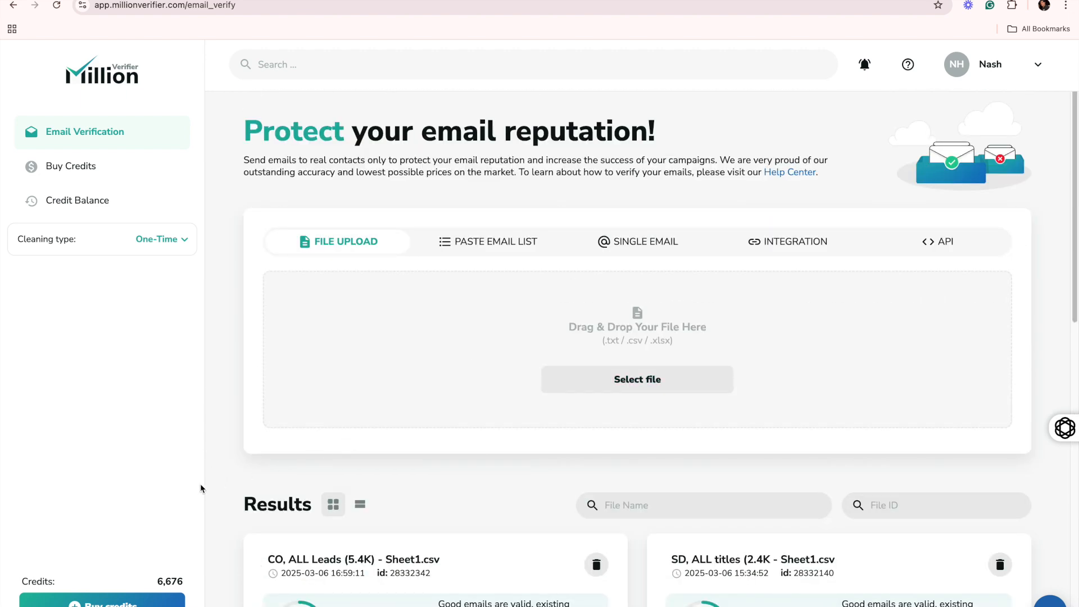
{"action": "scroll", "coordinate": [614, 421], "scroll_direction": "down", "scroll_amount": 7}
{"action": "scroll", "coordinate": [530, 428], "scroll_direction": "up", "scroll_amount": 7}
{"action": "left_click", "coordinate": [664, 369]}
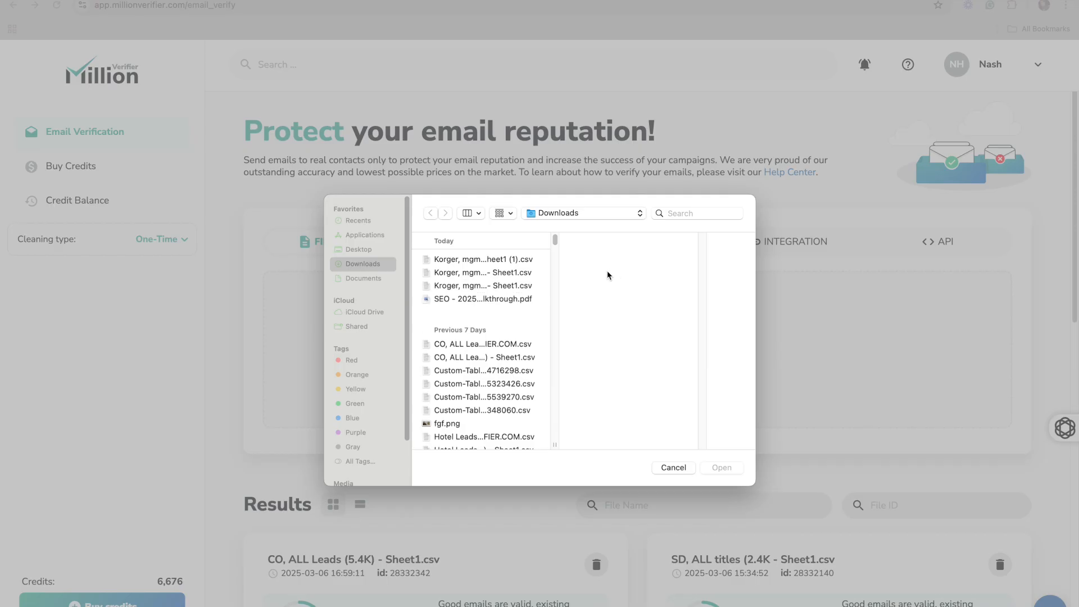
Step: Upload 'Korger, mgmt, (804) - Sheet1 (1).csv' and start verifying its 299 emails
{"action": "left_click", "coordinate": [492, 258]}
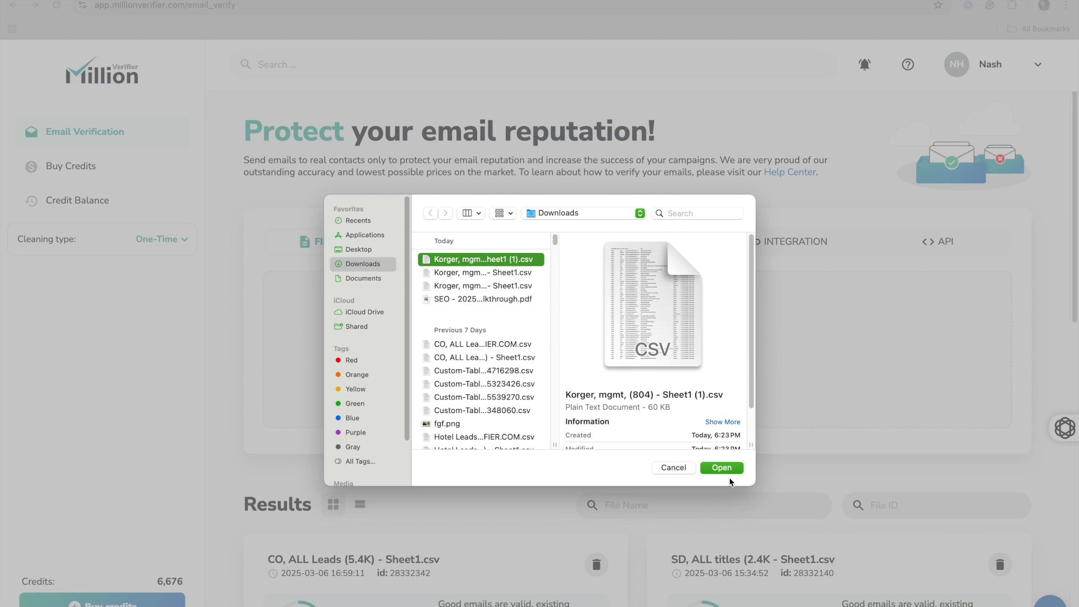
{"action": "left_click", "coordinate": [721, 468]}
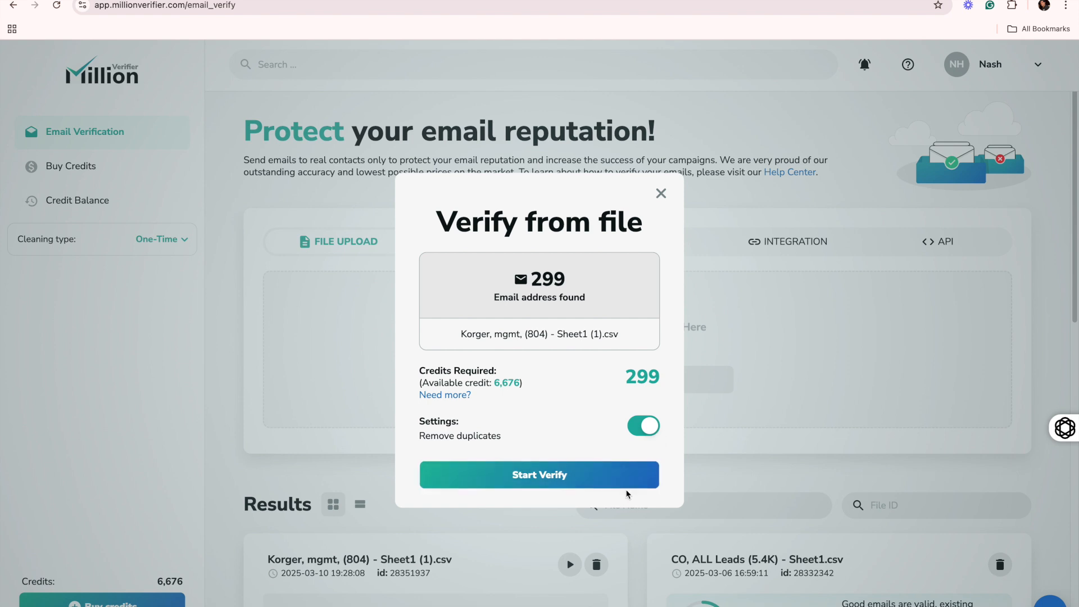
{"action": "left_click", "coordinate": [580, 486]}
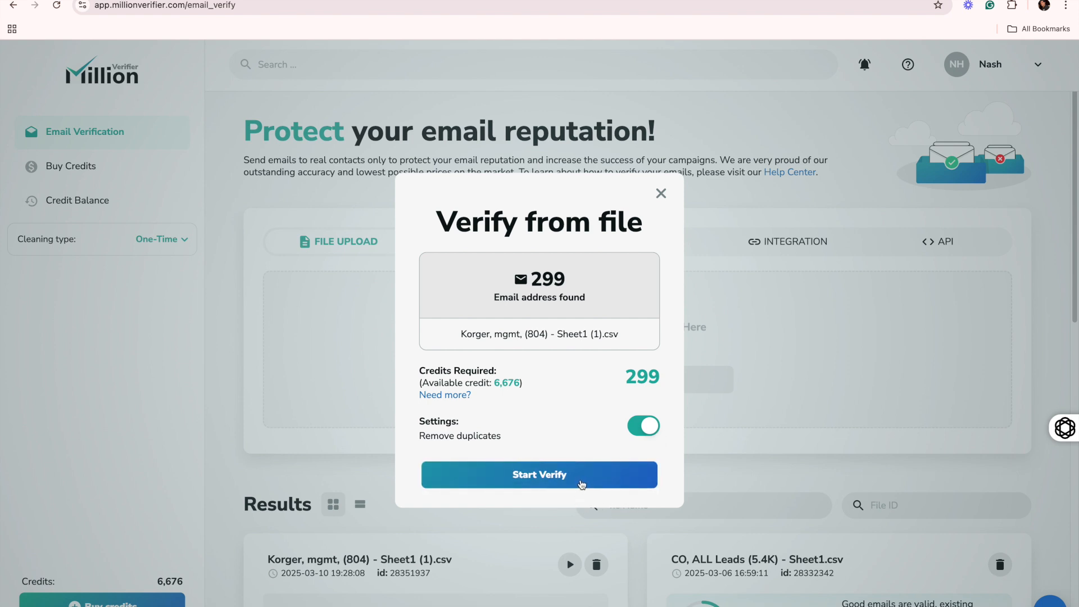
{"action": "scroll", "coordinate": [675, 430], "scroll_direction": "down", "scroll_amount": 7}
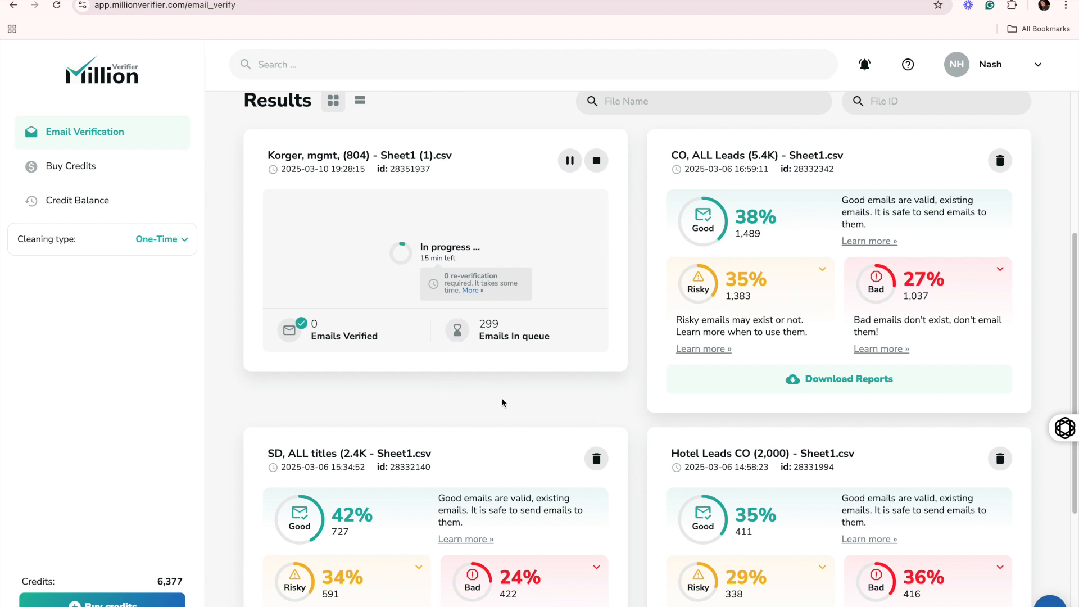
{"action": "scroll", "coordinate": [565, 425], "scroll_direction": "down", "scroll_amount": 1}
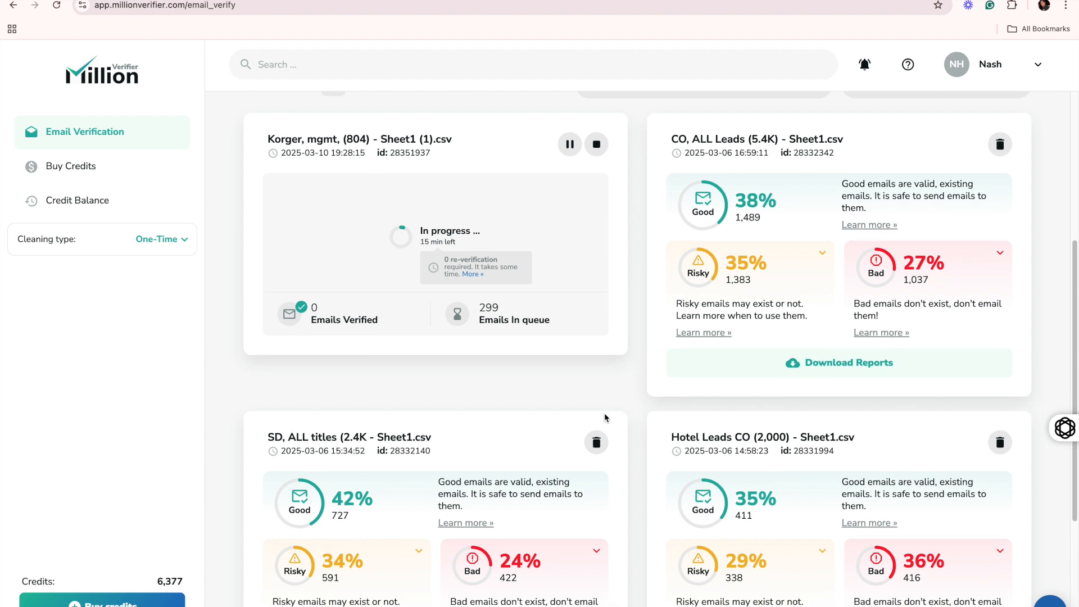
{"action": "scroll", "coordinate": [588, 473], "scroll_direction": "down", "scroll_amount": 3}
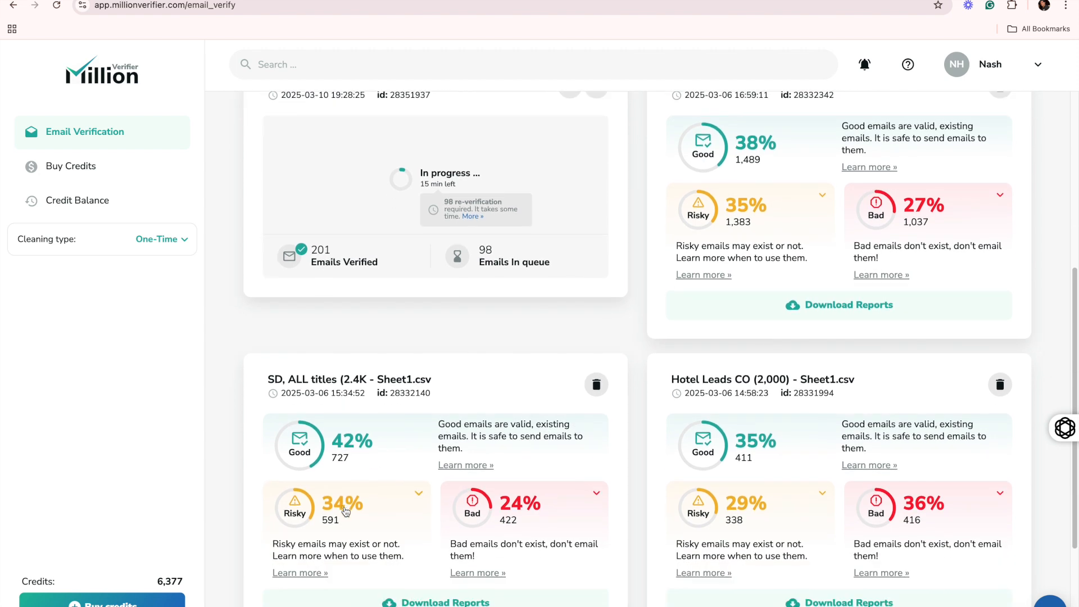
{"action": "scroll", "coordinate": [774, 267], "scroll_direction": "up", "scroll_amount": 5}
{"action": "scroll", "coordinate": [774, 267], "scroll_direction": "down", "scroll_amount": 3}
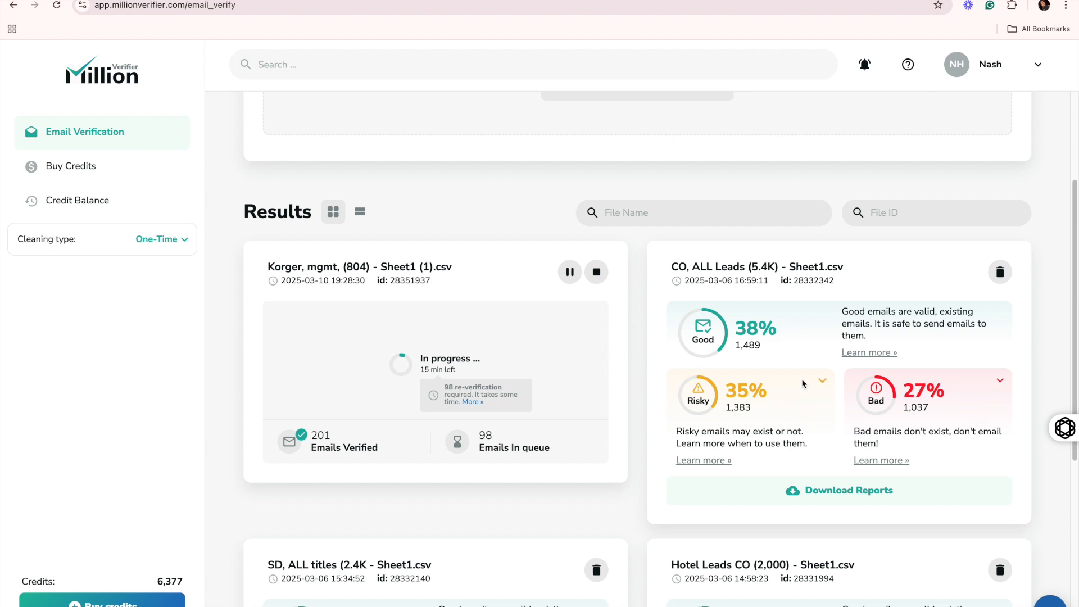
Step: Download the Good Emails Only report for the Hotel Leads CO (2,000) file
{"action": "double_click", "coordinate": [734, 408]}
{"action": "scroll", "coordinate": [860, 400], "scroll_direction": "down", "scroll_amount": 6}
{"action": "left_click", "coordinate": [819, 429]}
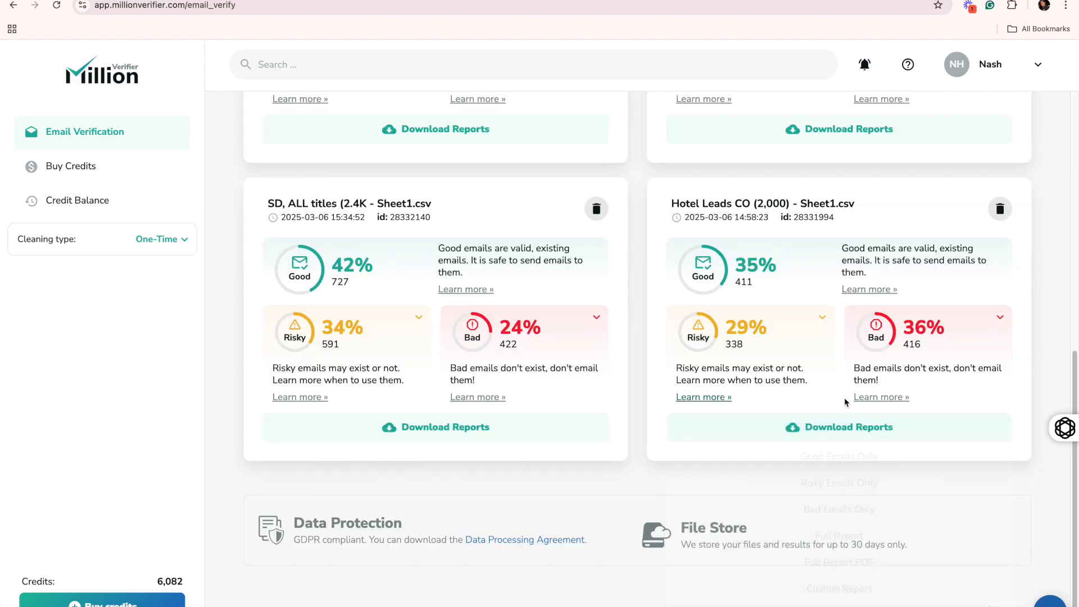
{"action": "scroll", "coordinate": [774, 358], "scroll_direction": "up", "scroll_amount": 7}
{"action": "scroll", "coordinate": [667, 345], "scroll_direction": "down", "scroll_amount": 4}
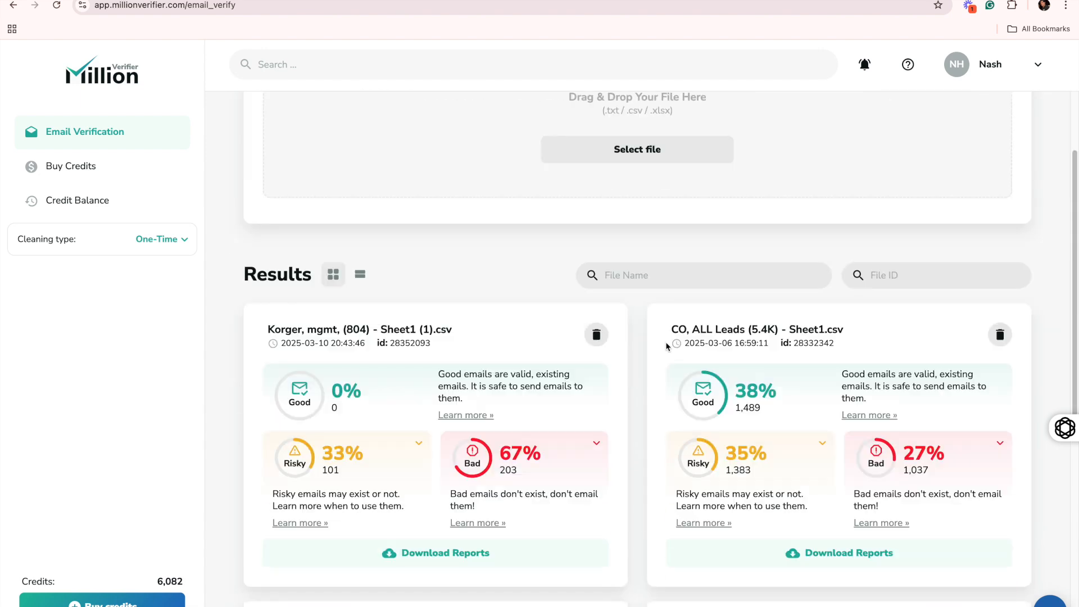
{"action": "scroll", "coordinate": [646, 282], "scroll_direction": "down", "scroll_amount": 2}
{"action": "scroll", "coordinate": [647, 283], "scroll_direction": "down", "scroll_amount": 3}
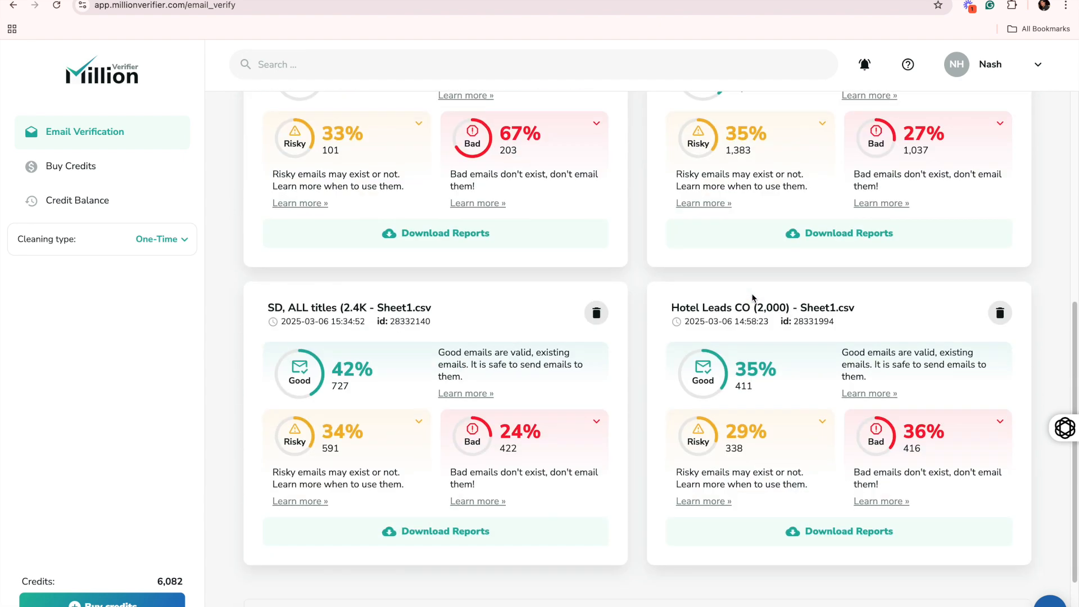
{"action": "scroll", "coordinate": [754, 506], "scroll_direction": "down", "scroll_amount": 1}
{"action": "mouse_move", "coordinate": [843, 533]}
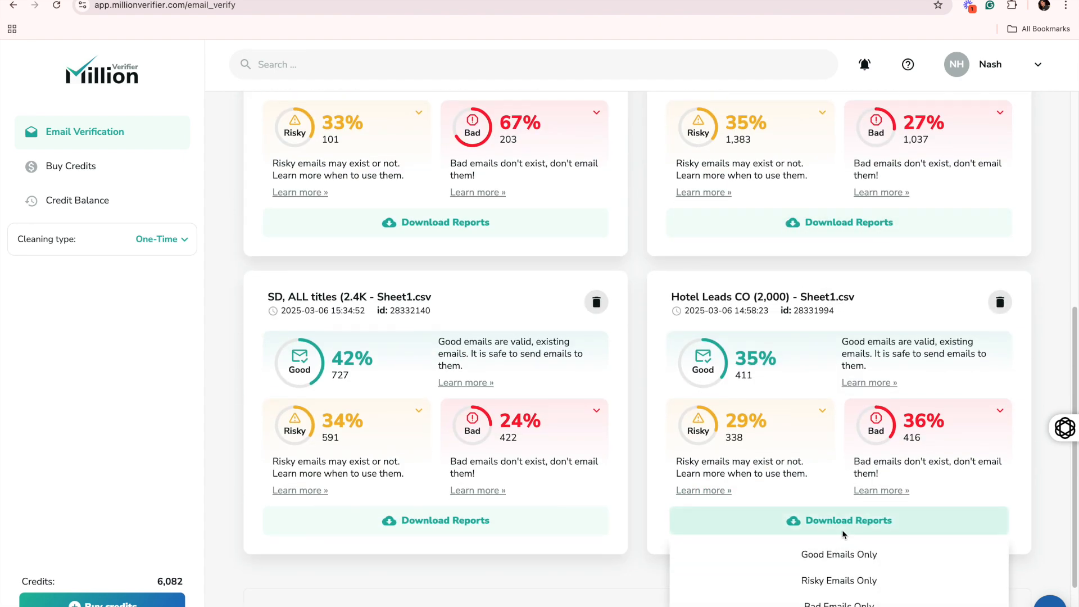
{"action": "left_click", "coordinate": [819, 555]}
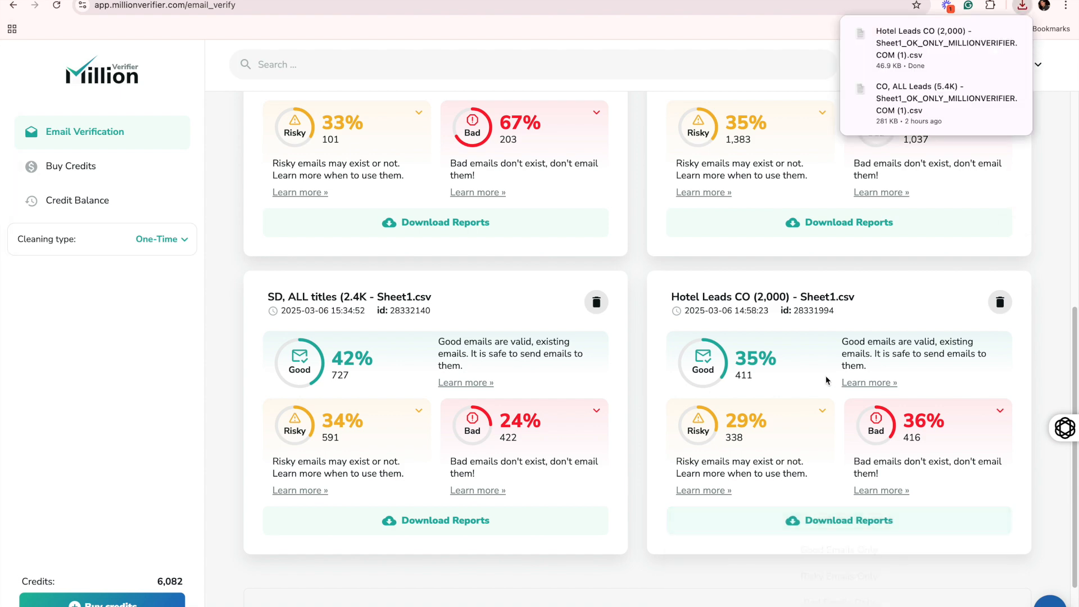
{"action": "key", "text": "ctrl+Right"}
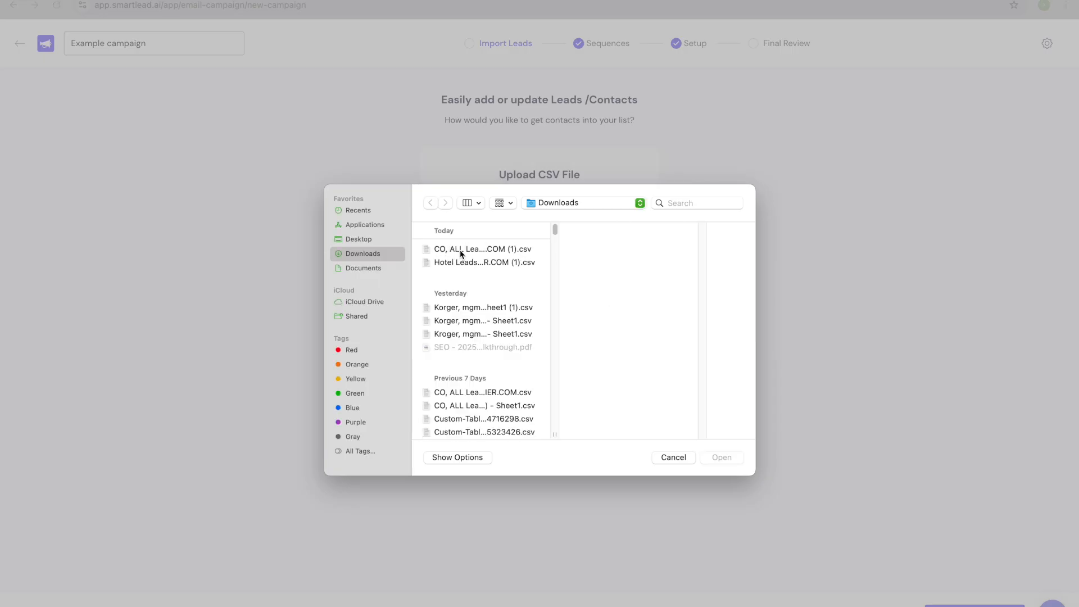
Step: Choose the CO, ALL Leads (5.4K) OK_ONLY CSV from Downloads as the lead file
{"action": "left_click", "coordinate": [460, 250]}
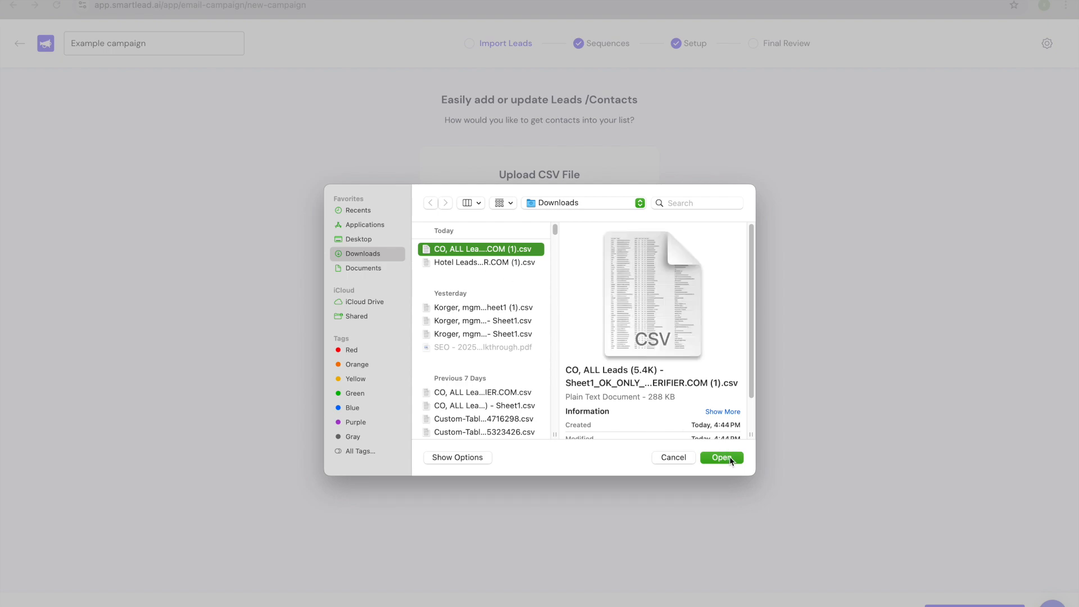
{"action": "left_click", "coordinate": [722, 457]}
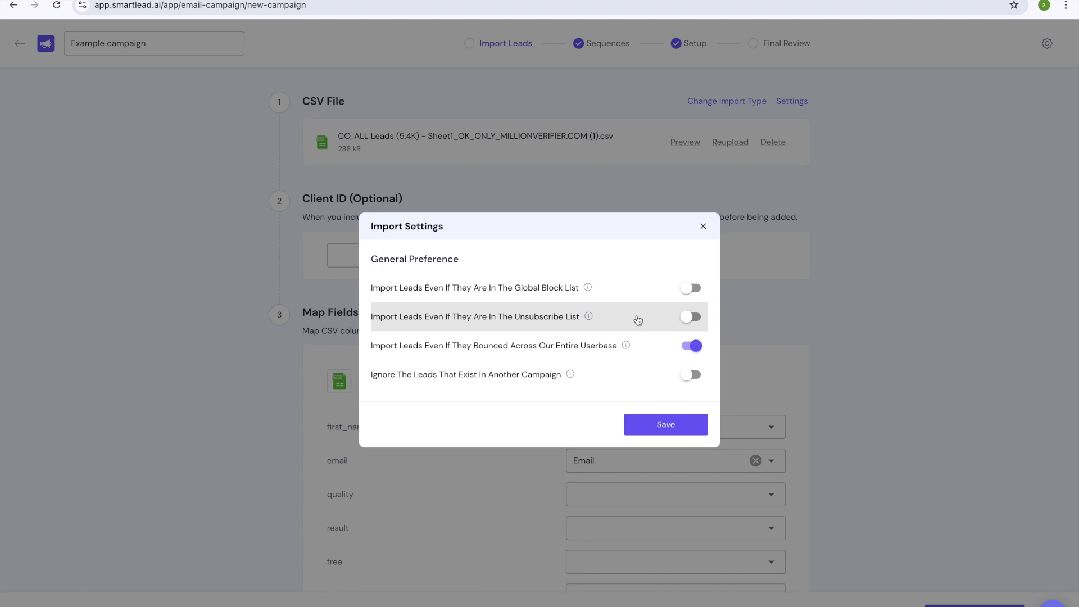
Step: Turn off 'Import Leads Even If They Bounced', turn on 'Ignore The Leads That Exist In Another Campaign', and save
{"action": "left_click", "coordinate": [697, 346]}
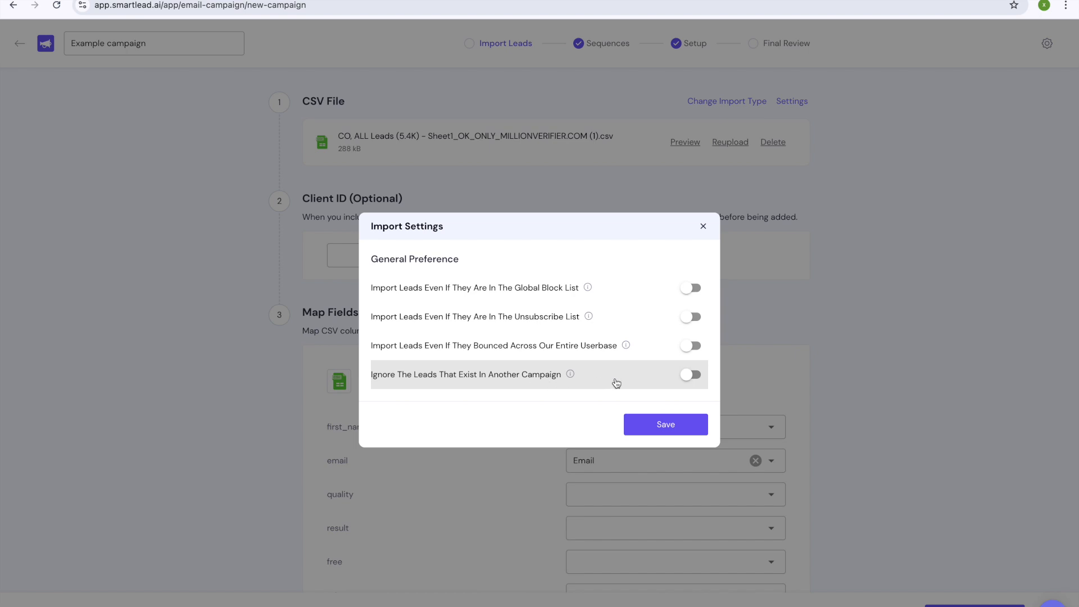
{"action": "left_click", "coordinate": [690, 374]}
{"action": "left_click", "coordinate": [664, 428]}
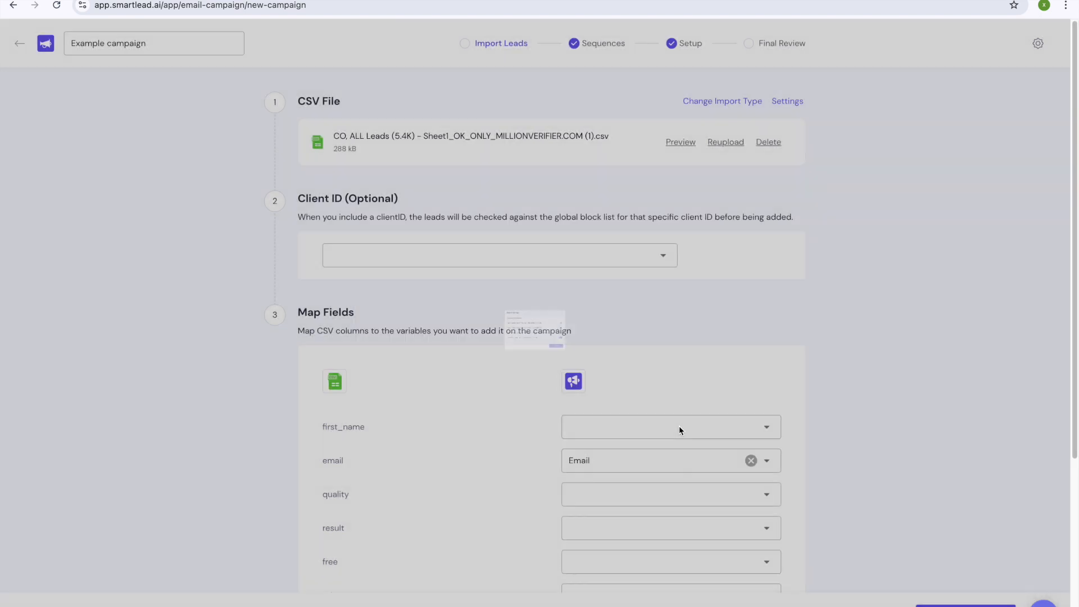
Step: Map first_name to First Name and title to Custom Field
{"action": "scroll", "coordinate": [683, 412], "scroll_direction": "down", "scroll_amount": 2}
{"action": "scroll", "coordinate": [563, 367], "scroll_direction": "down", "scroll_amount": 1}
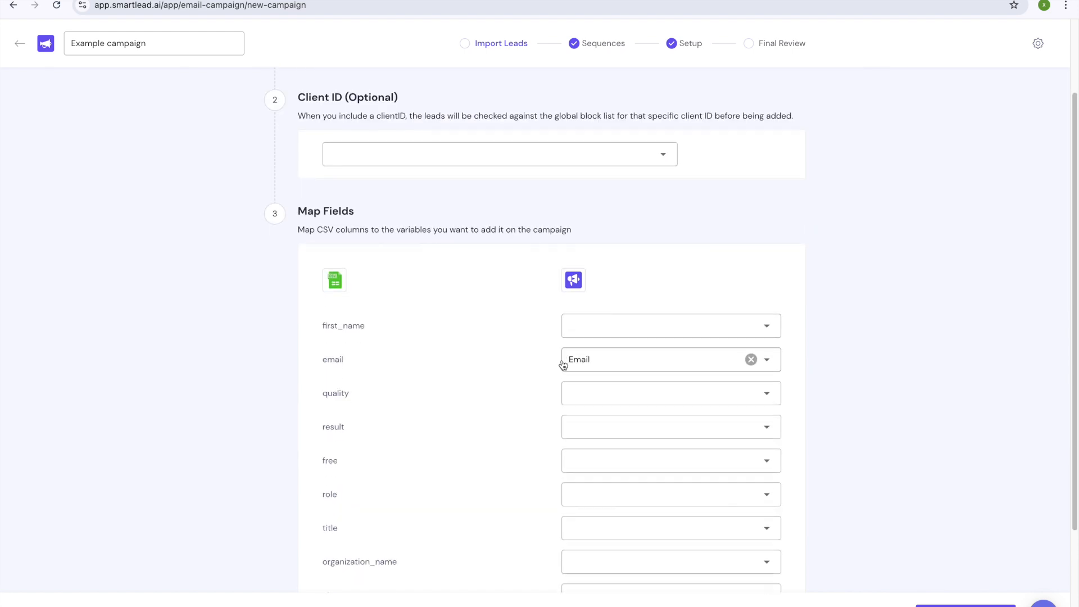
{"action": "scroll", "coordinate": [596, 343], "scroll_direction": "down", "scroll_amount": 1}
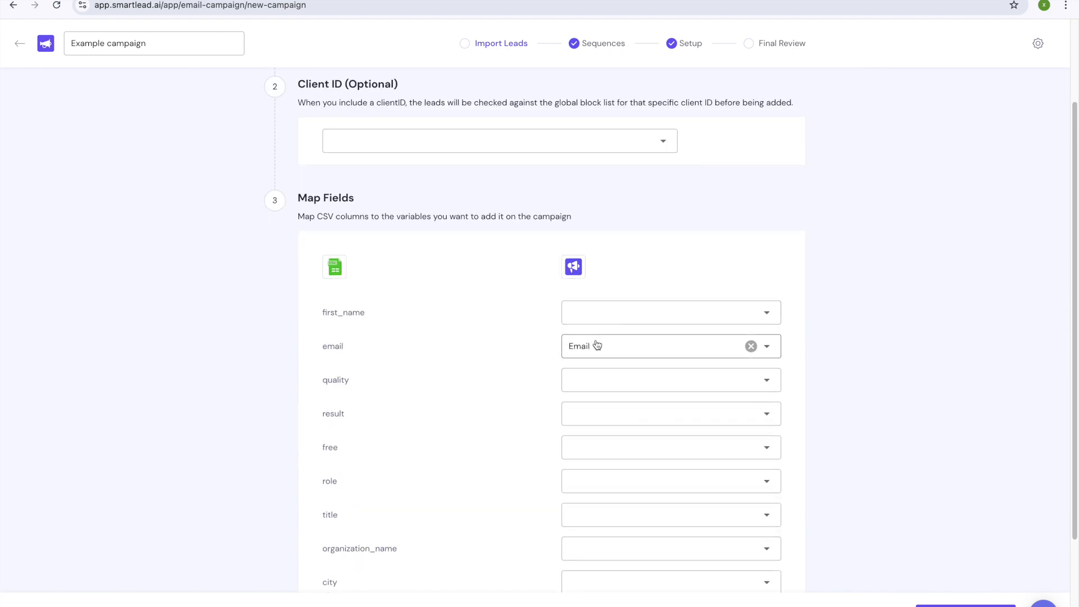
{"action": "left_click", "coordinate": [619, 310]}
{"action": "left_click", "coordinate": [624, 347]}
{"action": "scroll", "coordinate": [609, 335], "scroll_direction": "down", "scroll_amount": 5}
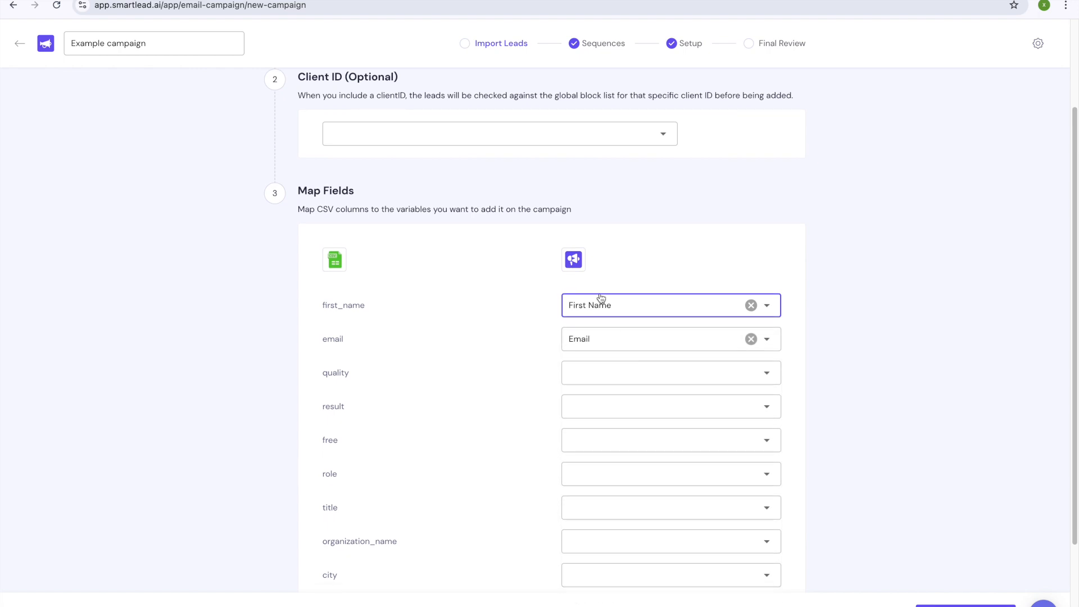
{"action": "scroll", "coordinate": [534, 369], "scroll_direction": "down", "scroll_amount": 4}
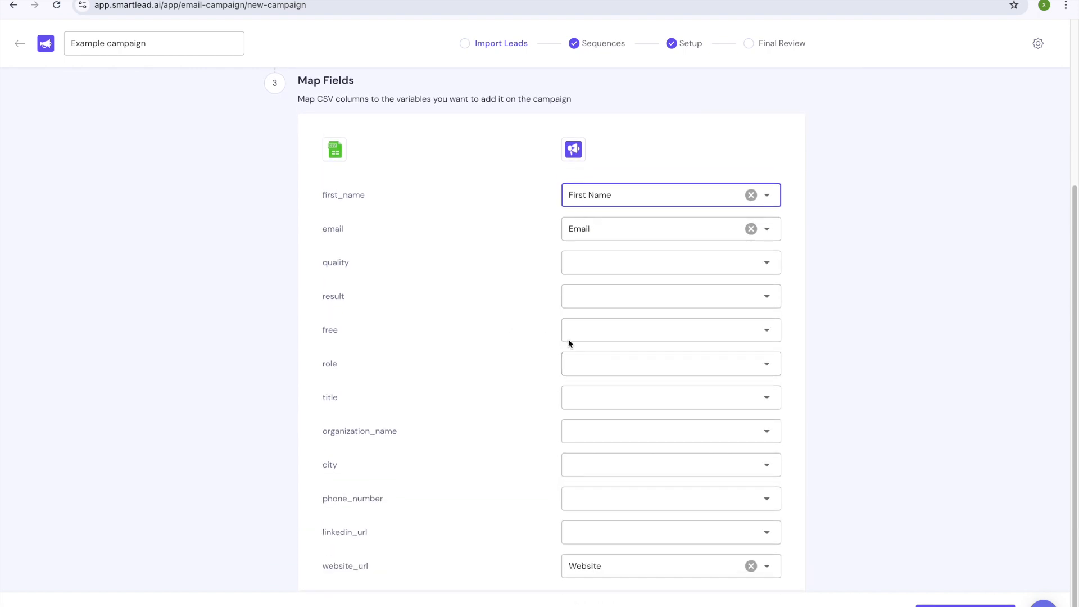
{"action": "scroll", "coordinate": [579, 371], "scroll_direction": "down", "scroll_amount": 1}
{"action": "left_click", "coordinate": [613, 394]}
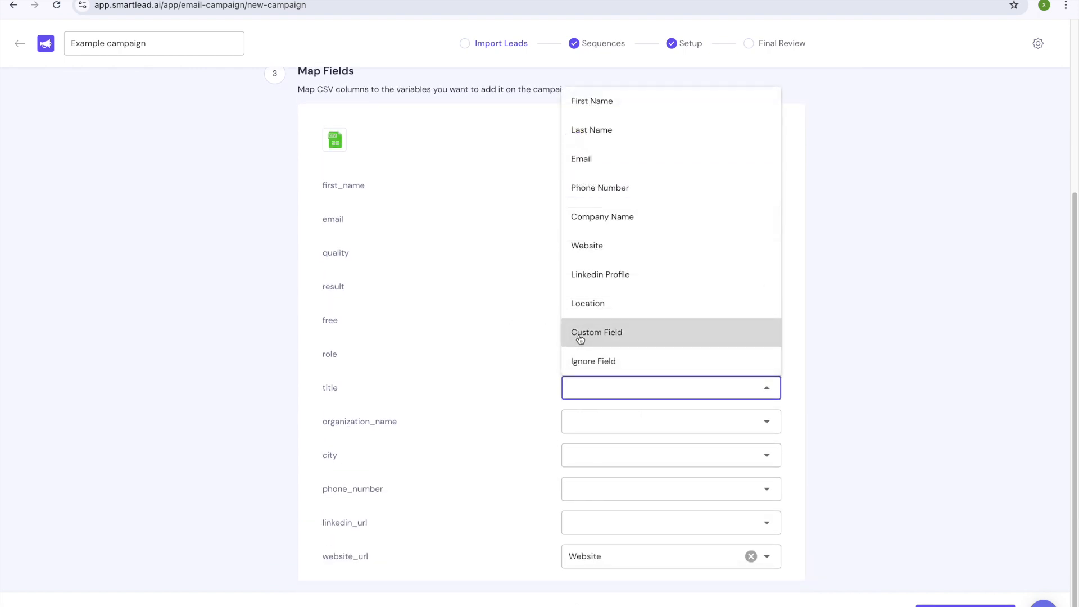
{"action": "left_click", "coordinate": [581, 337]}
Step: Map organization_name to Company Name and city to Location
{"action": "scroll", "coordinate": [545, 393], "scroll_direction": "down", "scroll_amount": 1}
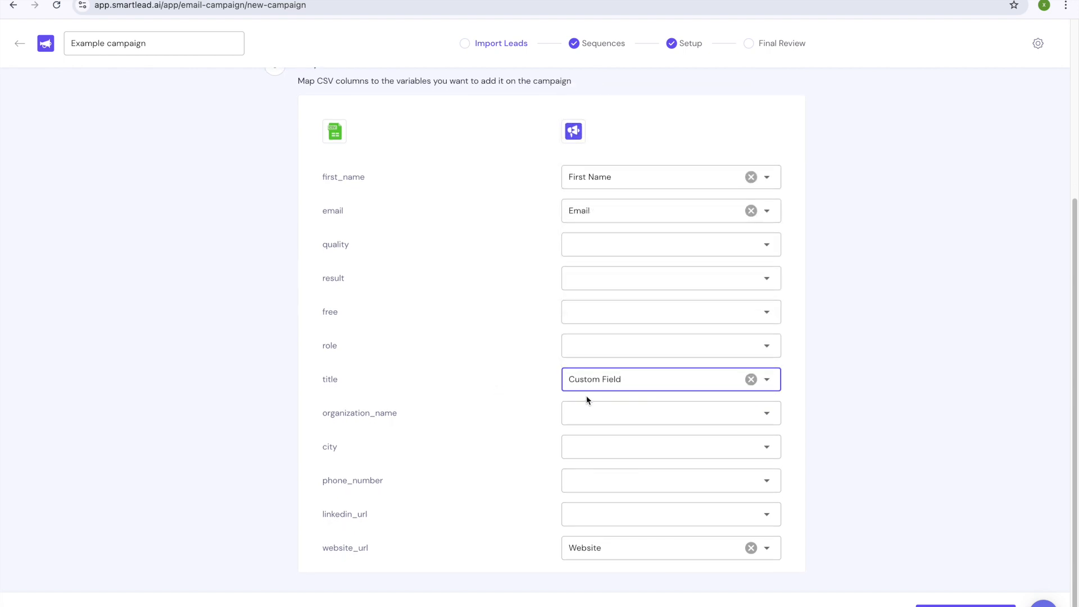
{"action": "left_click", "coordinate": [611, 414]}
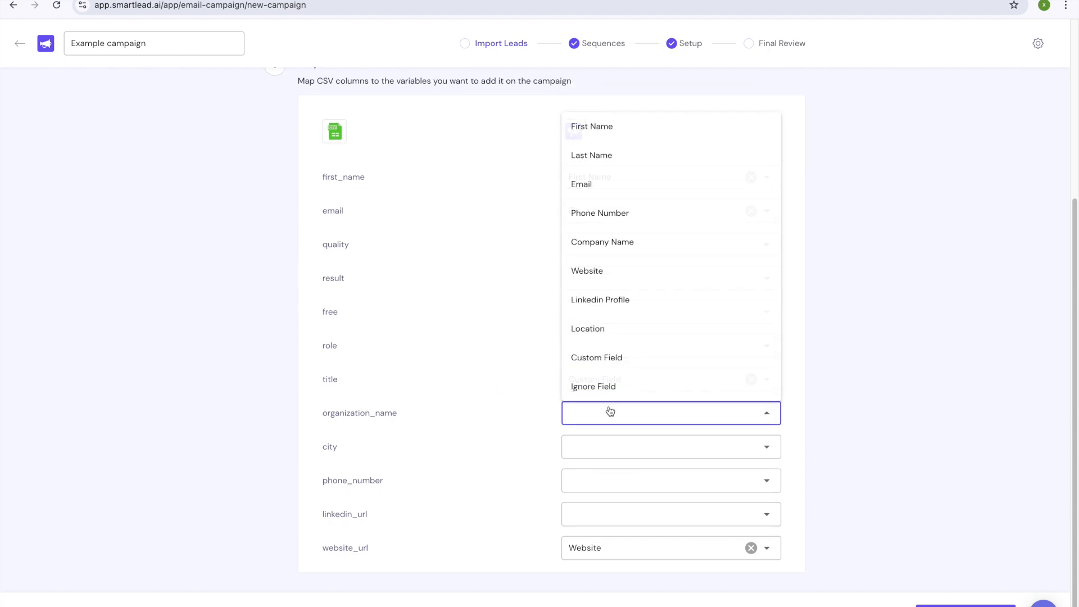
{"action": "left_click", "coordinate": [601, 246]}
{"action": "left_click", "coordinate": [602, 453]}
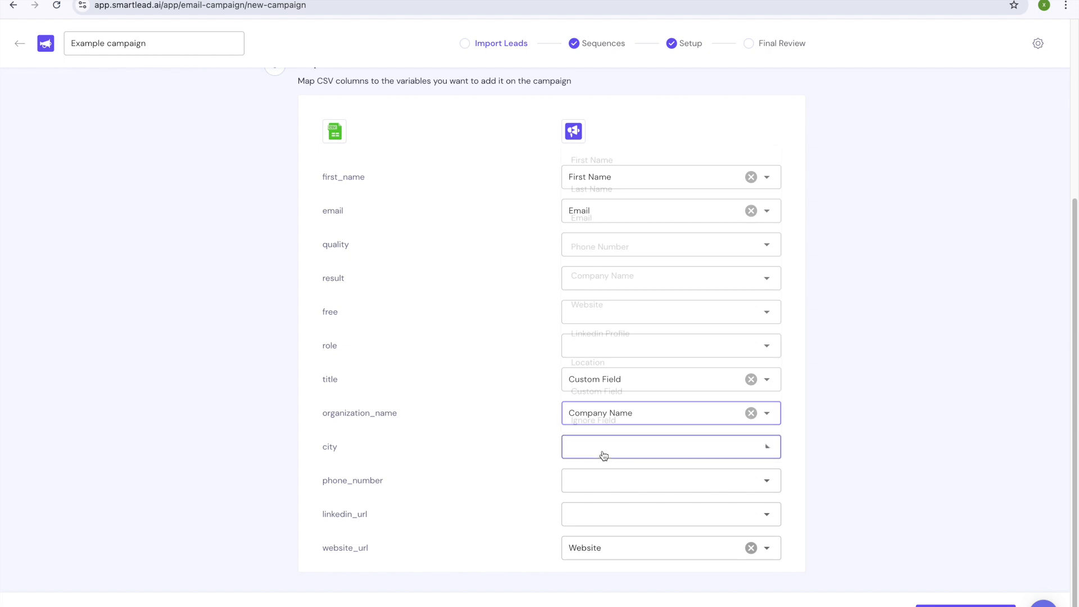
{"action": "left_click", "coordinate": [595, 356]}
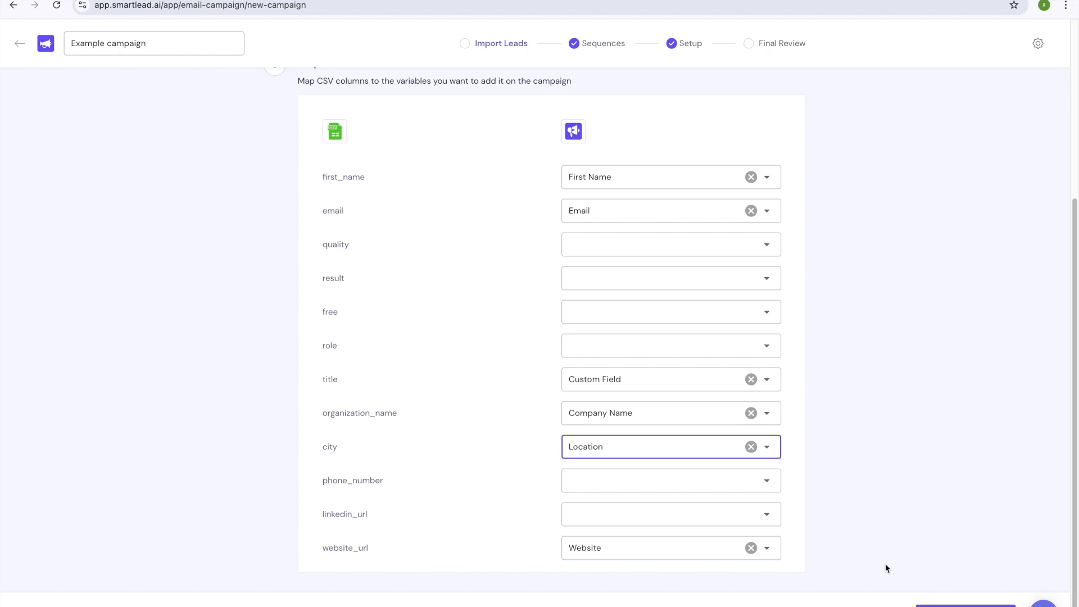
{"action": "left_click", "coordinate": [938, 579]}
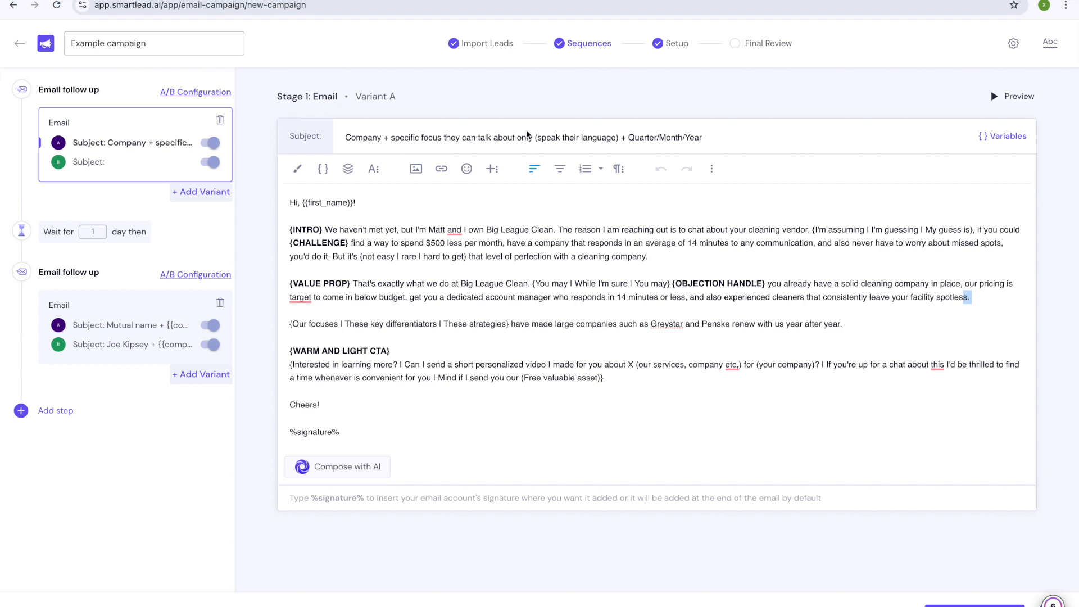
{"action": "left_click_drag", "start_coordinate": [497, 138], "coordinate": [466, 138]}
{"action": "left_click_drag", "start_coordinate": [537, 138], "coordinate": [703, 138]}
{"action": "left_click", "coordinate": [454, 140]}
{"action": "left_click_drag", "start_coordinate": [670, 137], "coordinate": [700, 142]}
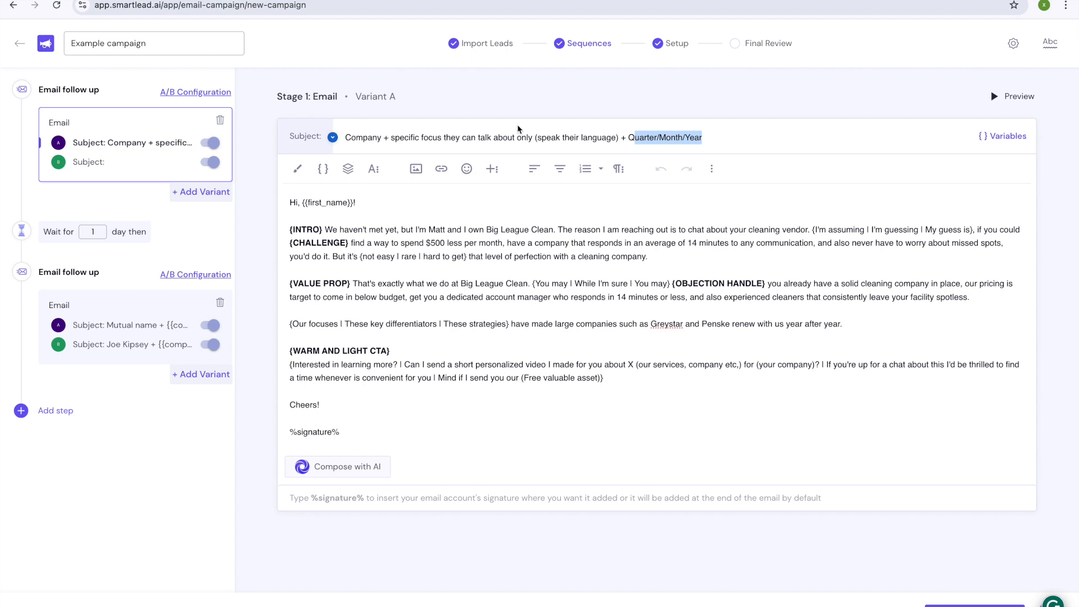
{"action": "left_click_drag", "start_coordinate": [697, 137], "coordinate": [344, 138]}
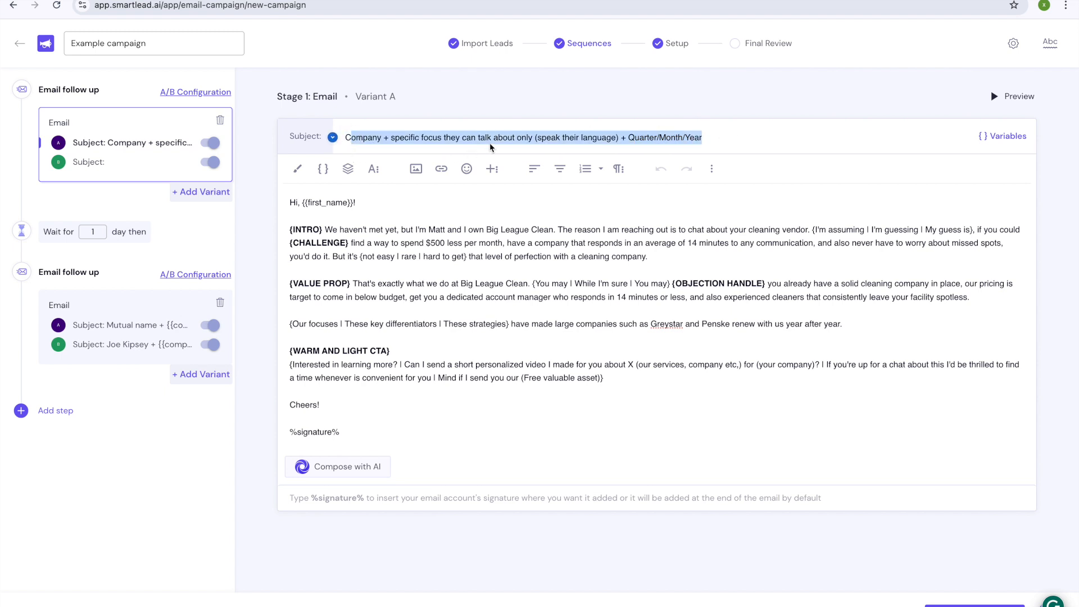
{"action": "left_click", "coordinate": [604, 229]}
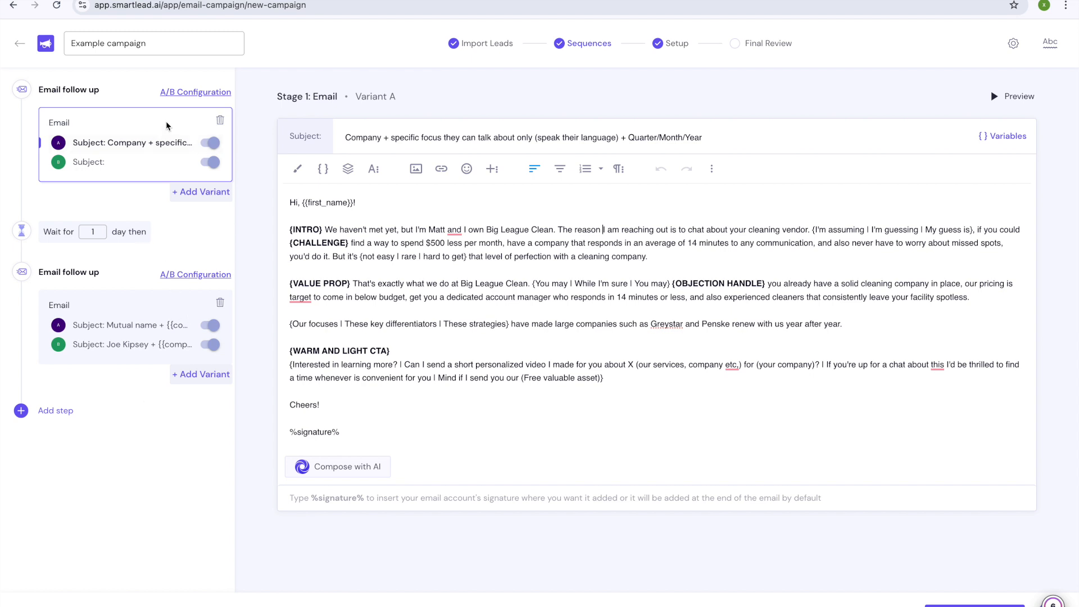
Step: Change the follow-up's wait period from 1 day to 2 days
{"action": "left_click", "coordinate": [100, 233]}
{"action": "key", "text": "BackSpace"}
{"action": "type", "text": "2"}
{"action": "left_click", "coordinate": [396, 303]}
{"action": "left_click_drag", "start_coordinate": [364, 139], "coordinate": [736, 138]}
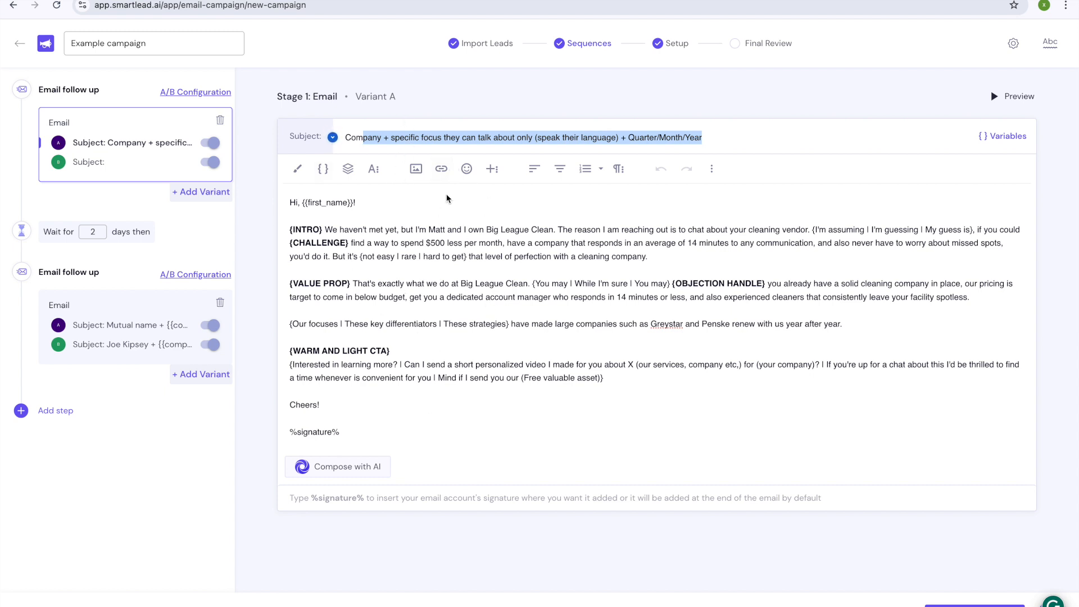
{"action": "left_click", "coordinate": [366, 137]}
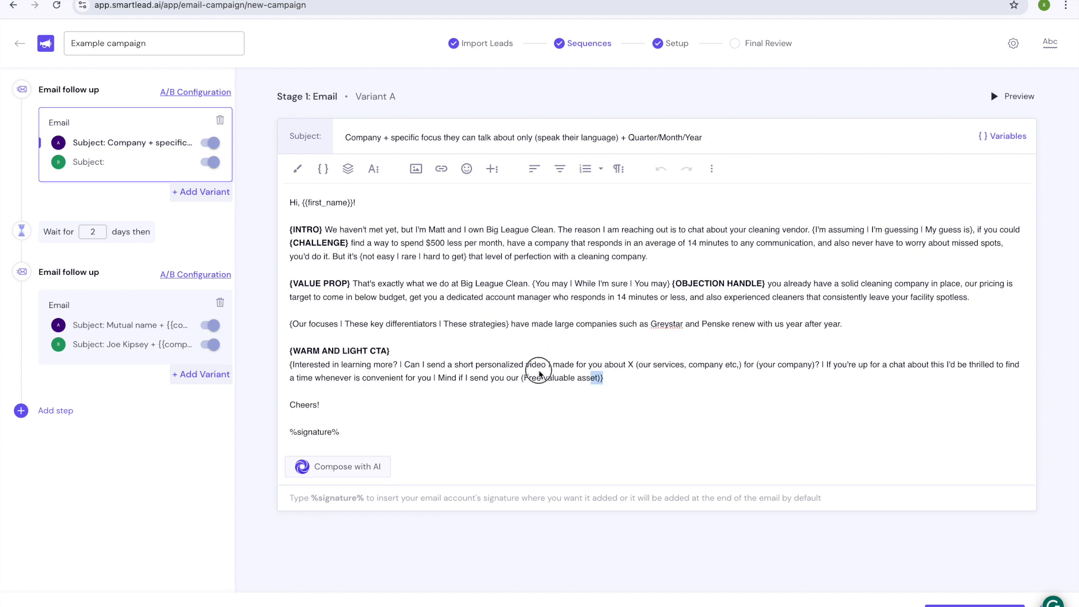
{"action": "triple_click", "coordinate": [574, 376]}
{"action": "left_click", "coordinate": [433, 380]}
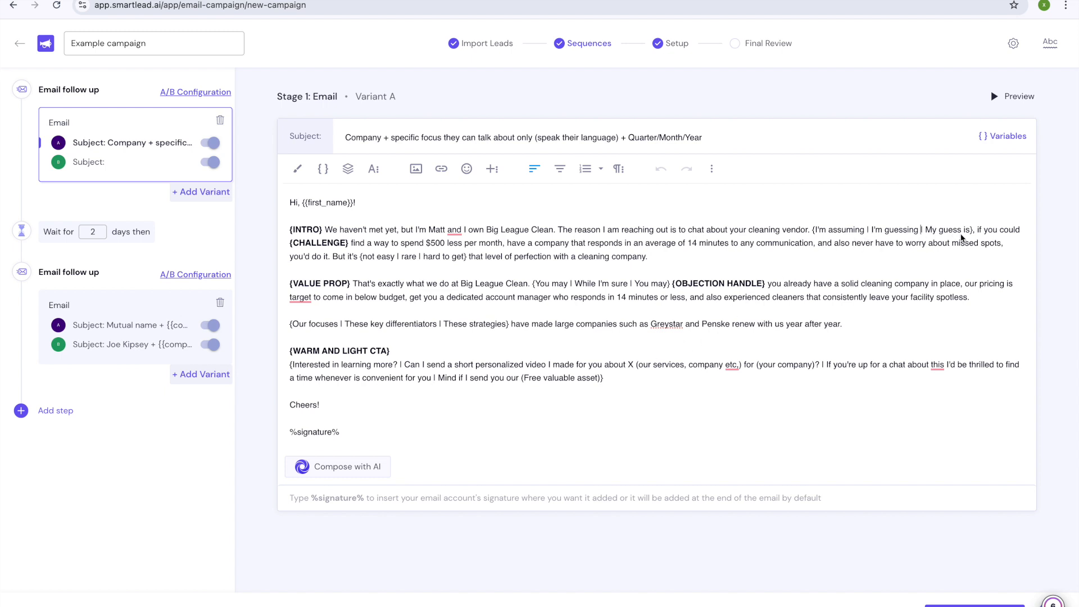
{"action": "left_click_drag", "start_coordinate": [973, 230], "coordinate": [835, 232]}
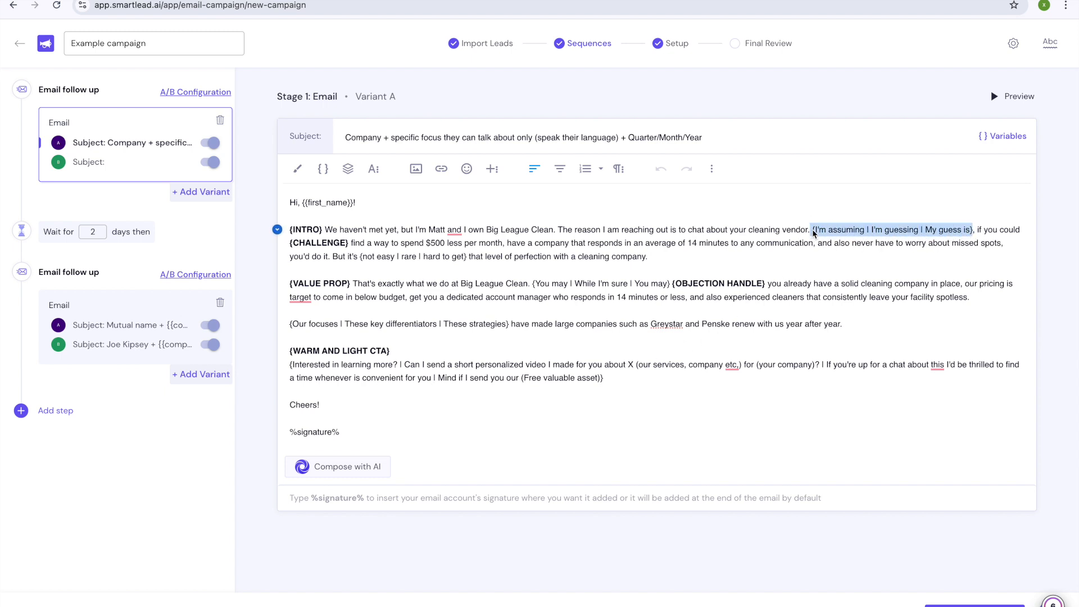
{"action": "left_click", "coordinate": [817, 234]}
{"action": "left_click", "coordinate": [815, 232]}
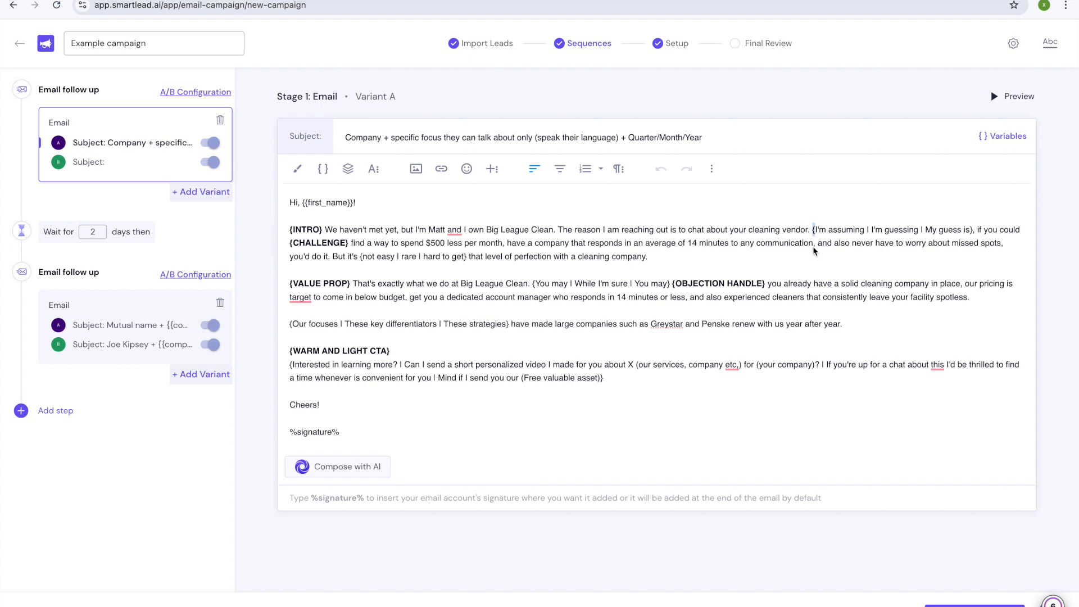
{"action": "left_click", "coordinate": [811, 238]}
{"action": "left_click", "coordinate": [812, 233]}
{"action": "left_click_drag", "start_coordinate": [971, 237], "coordinate": [819, 230]}
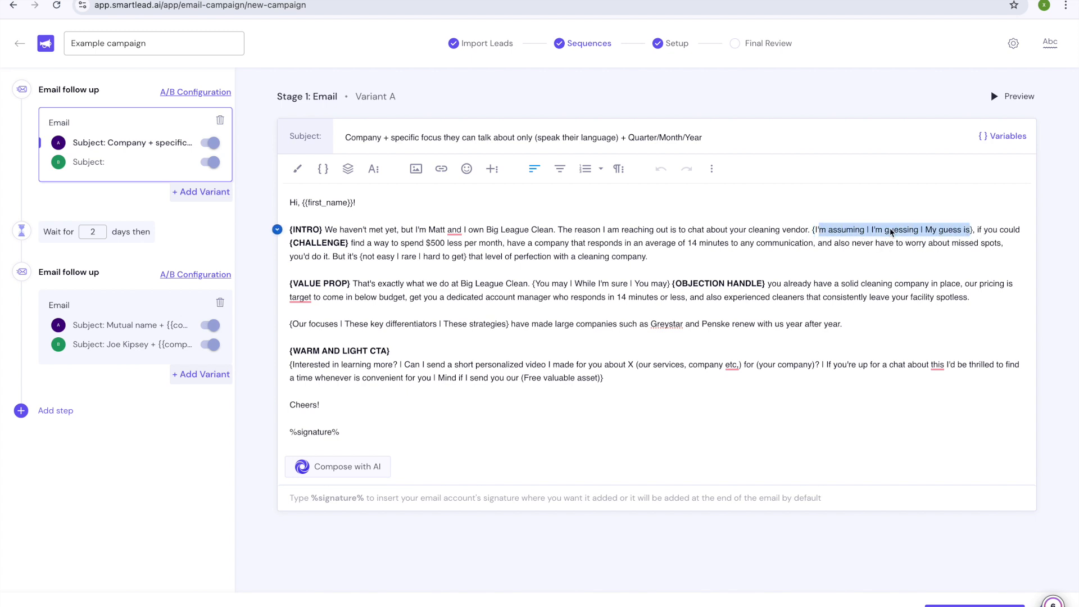
{"action": "left_click", "coordinate": [827, 231]}
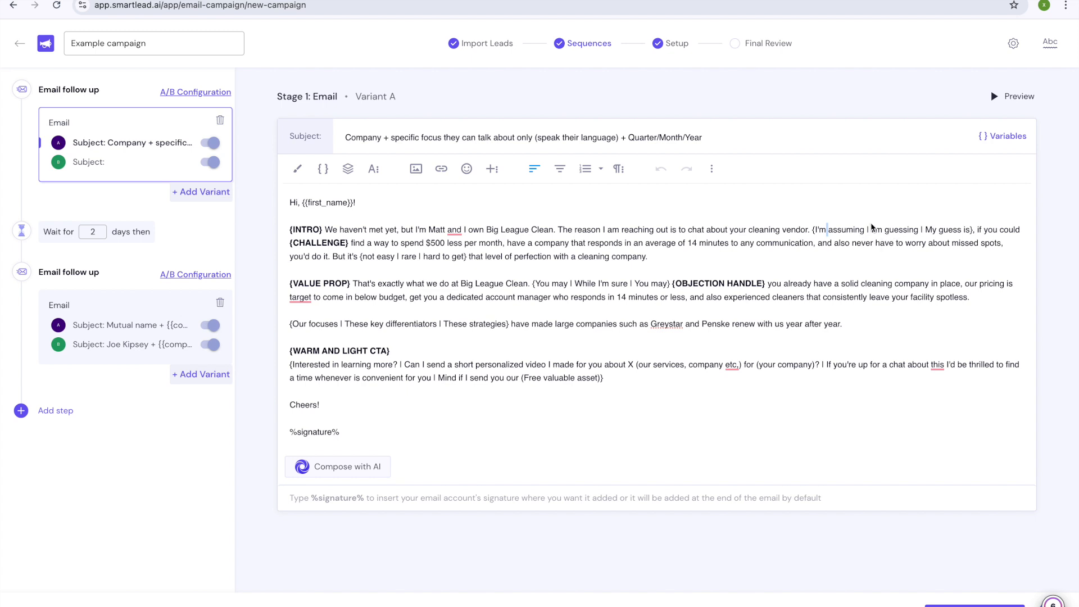
{"action": "left_click", "coordinate": [853, 232]}
{"action": "left_click", "coordinate": [972, 232]}
{"action": "left_click", "coordinate": [814, 231]}
{"action": "left_click_drag", "start_coordinate": [812, 231], "coordinate": [868, 228]}
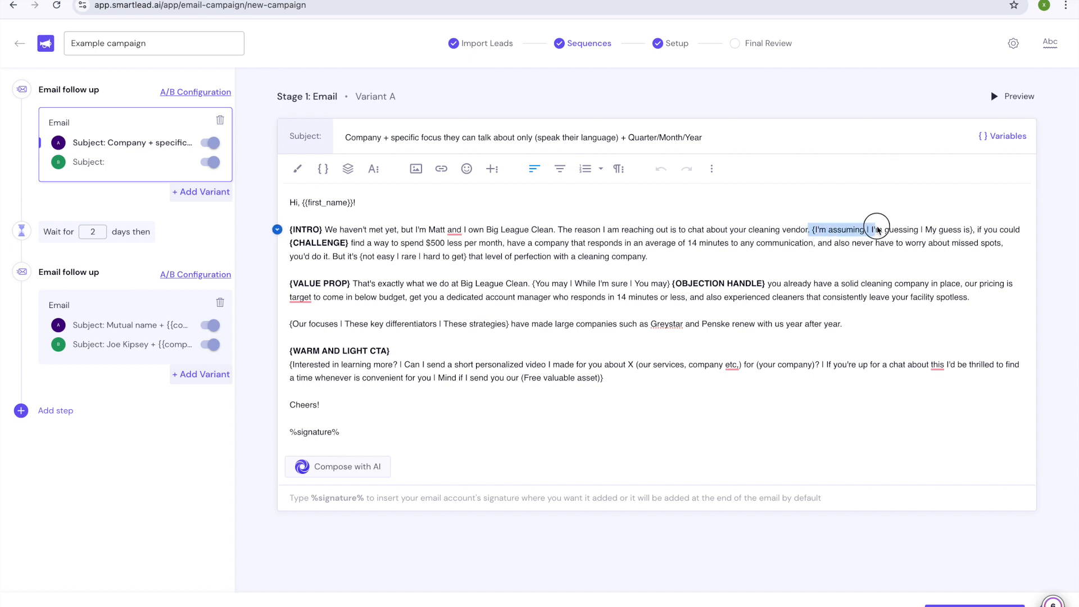
{"action": "left_click", "coordinate": [459, 258]}
{"action": "left_click_drag", "start_coordinate": [464, 258], "coordinate": [377, 257]}
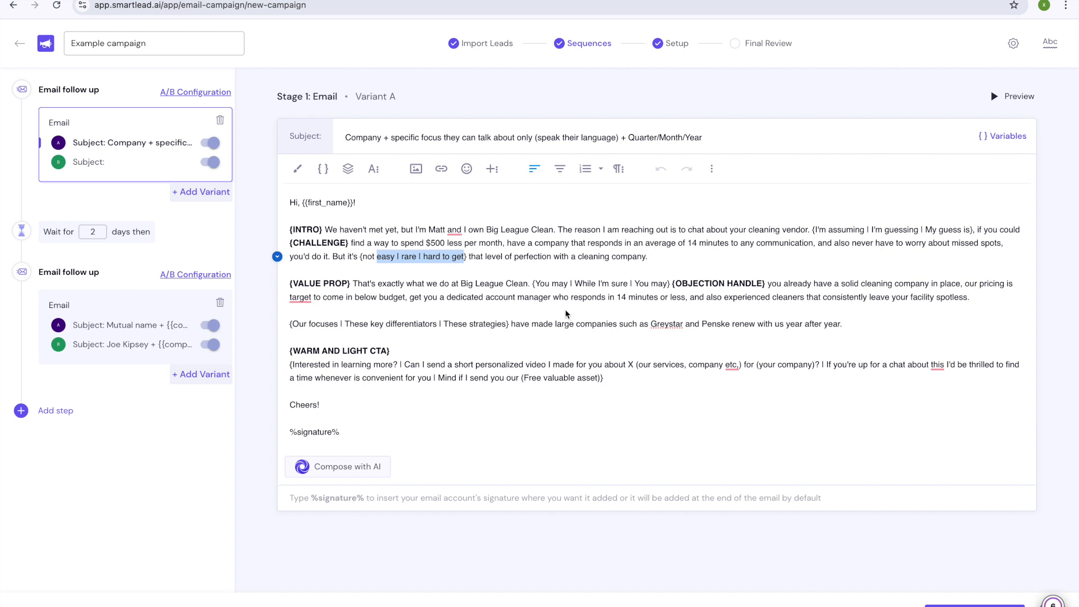
{"action": "left_click_drag", "start_coordinate": [553, 284], "coordinate": [658, 284]}
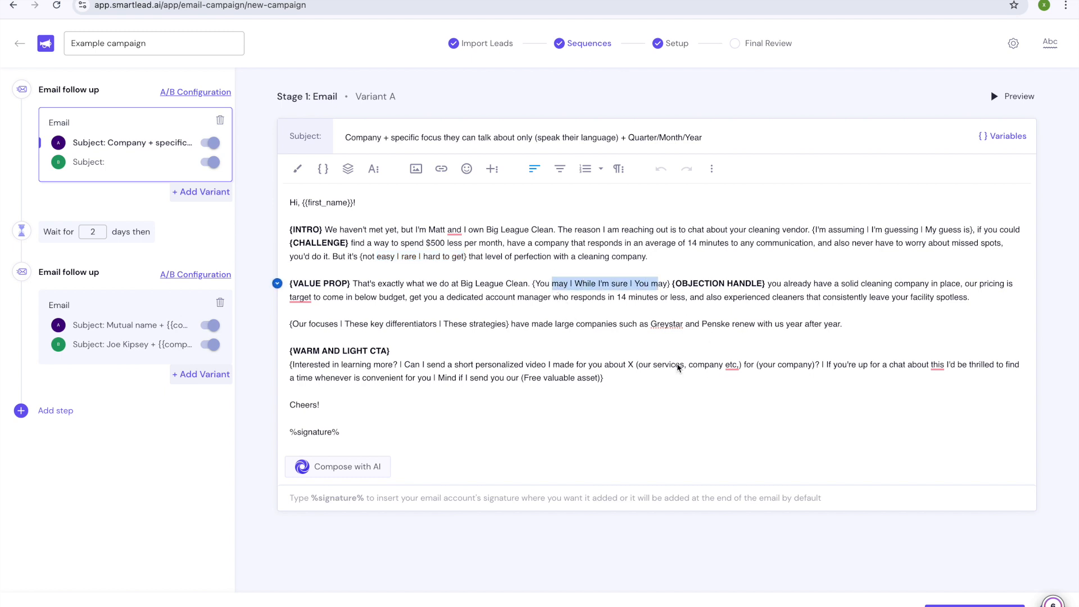
{"action": "left_click_drag", "start_coordinate": [511, 325], "coordinate": [388, 325]}
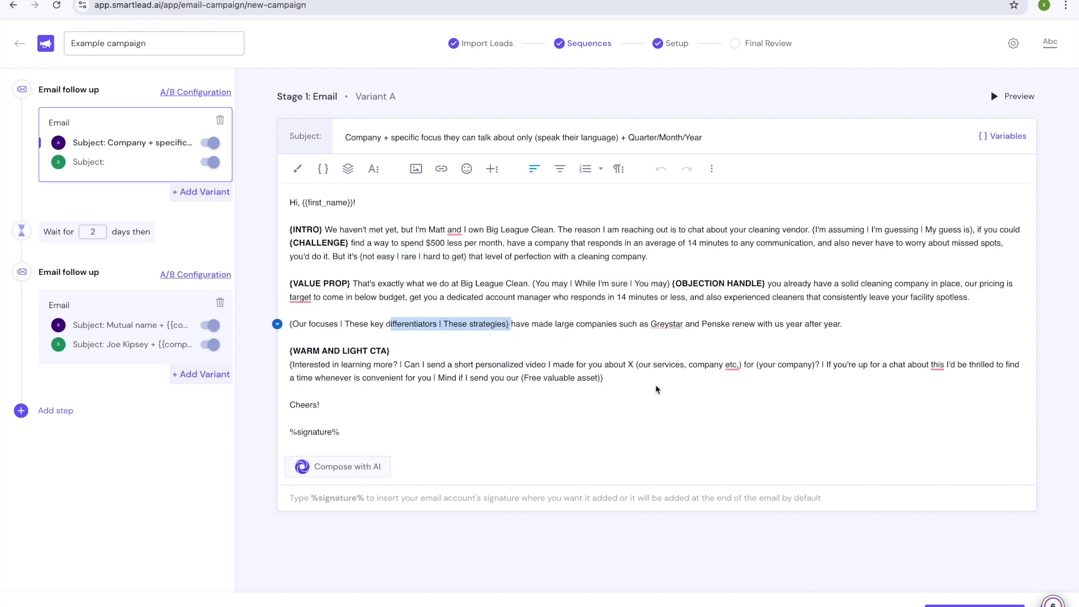
{"action": "left_click", "coordinate": [650, 366]}
{"action": "left_click_drag", "start_coordinate": [651, 367], "coordinate": [765, 366]}
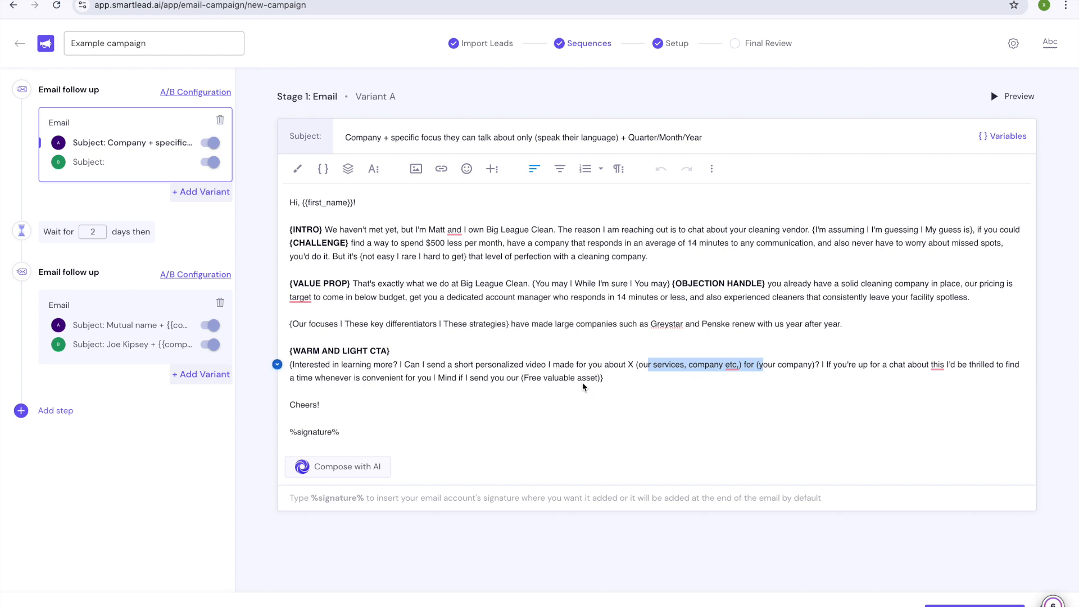
{"action": "left_click_drag", "start_coordinate": [529, 378], "coordinate": [293, 366]}
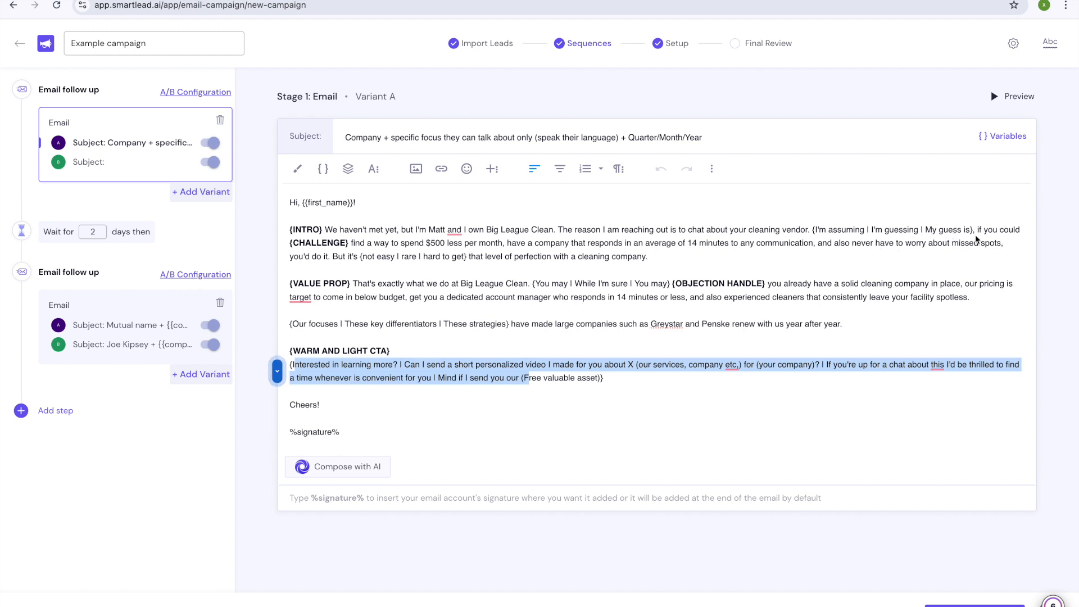
{"action": "left_click_drag", "start_coordinate": [976, 232], "coordinate": [820, 231]}
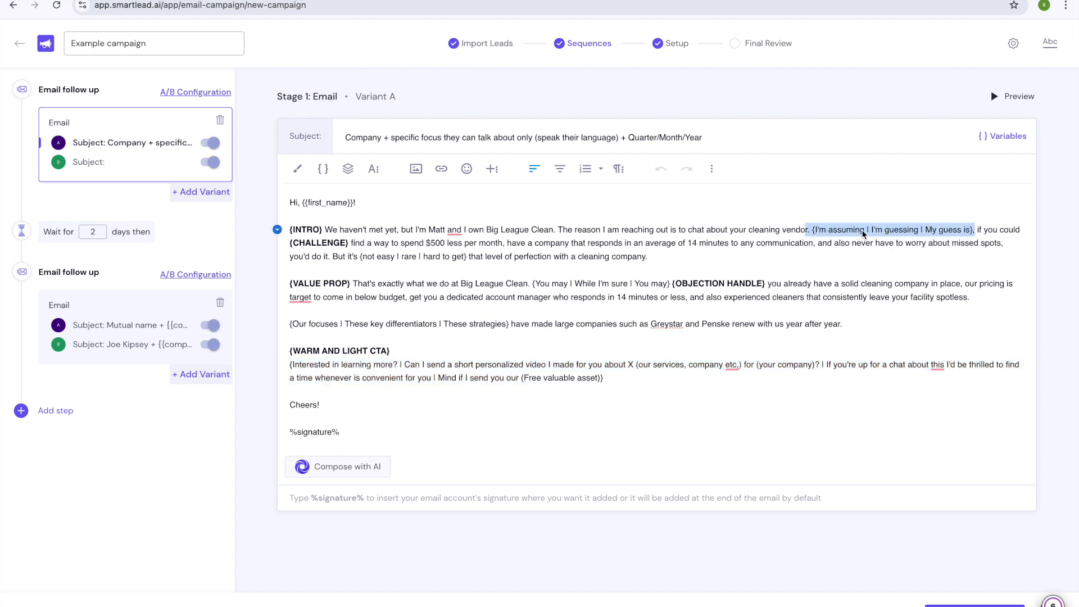
{"action": "left_click", "coordinate": [869, 230]}
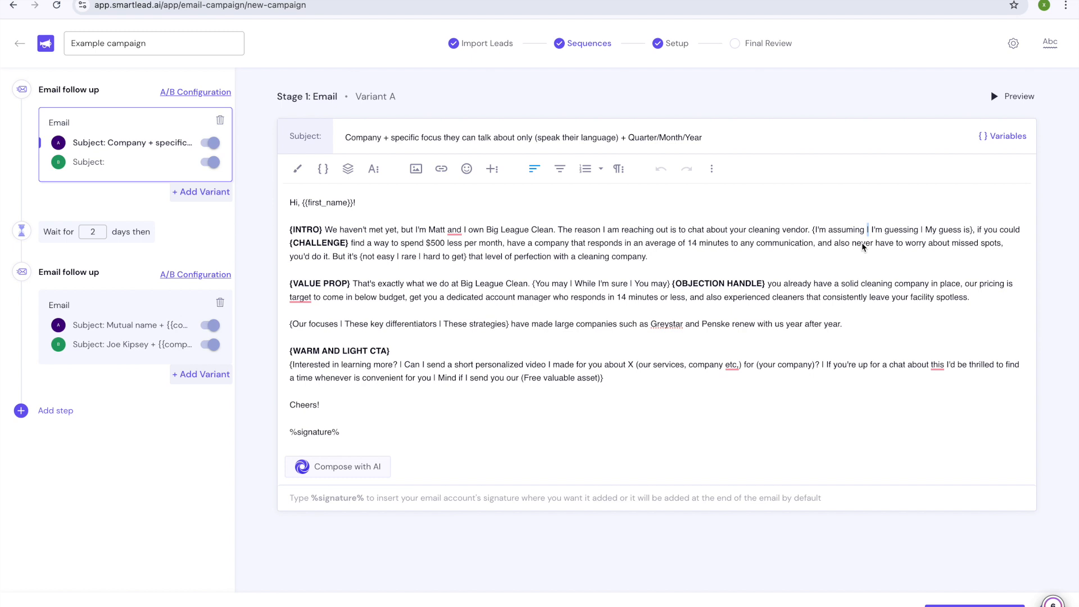
{"action": "left_click", "coordinate": [815, 230]}
{"action": "left_click", "coordinate": [1012, 96]}
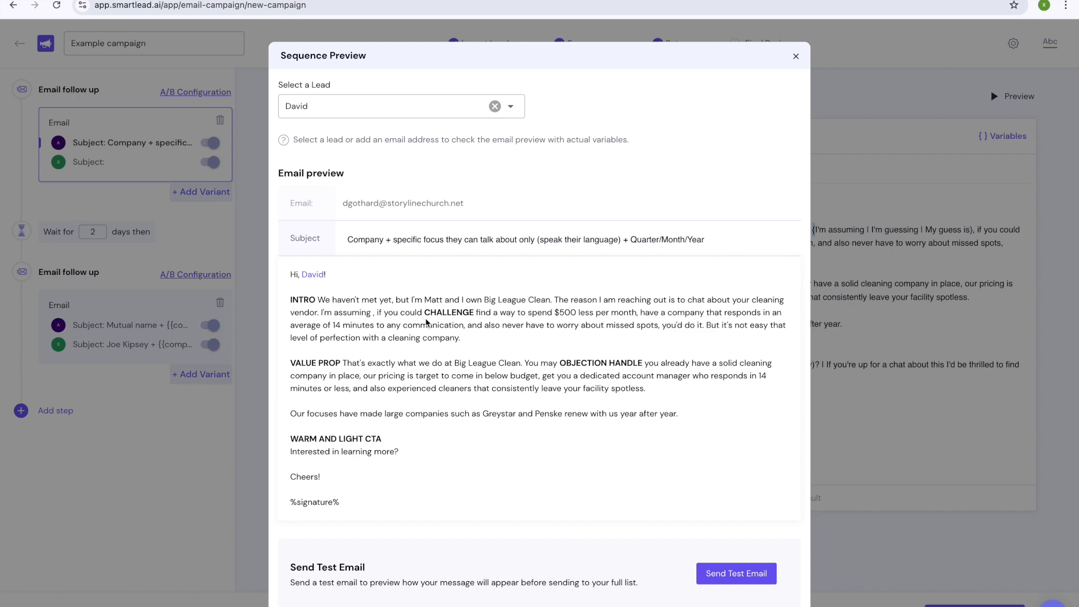
{"action": "left_click", "coordinate": [796, 56]}
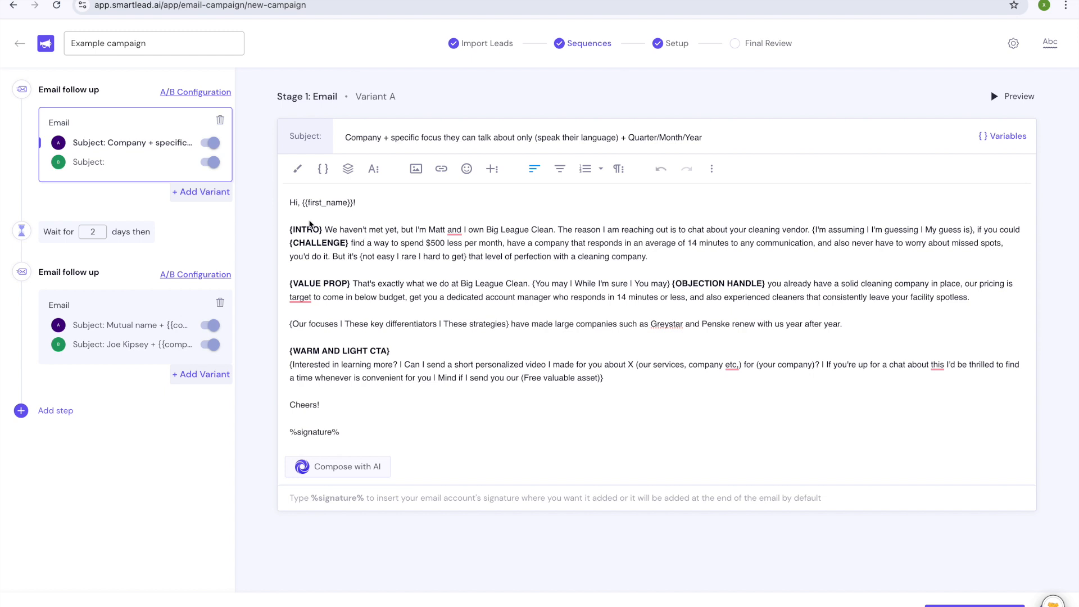
{"action": "left_click", "coordinate": [328, 207]}
{"action": "left_click_drag", "start_coordinate": [353, 204], "coordinate": [304, 206]}
{"action": "left_click", "coordinate": [370, 205]}
{"action": "left_click", "coordinate": [327, 172]}
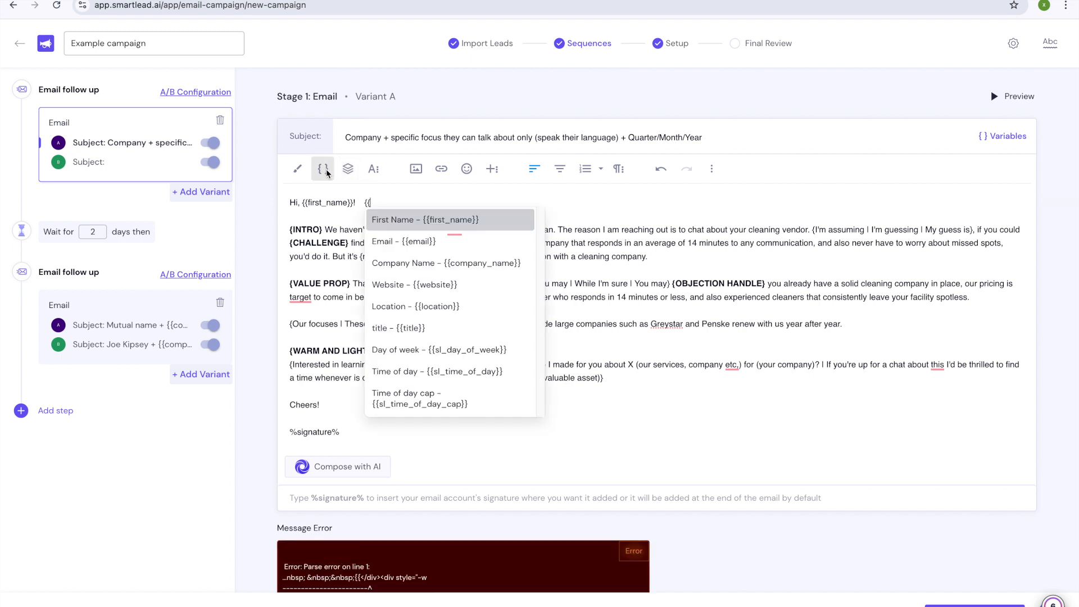
{"action": "left_click", "coordinate": [407, 332]}
{"action": "left_click_drag", "start_coordinate": [374, 207], "coordinate": [365, 207]}
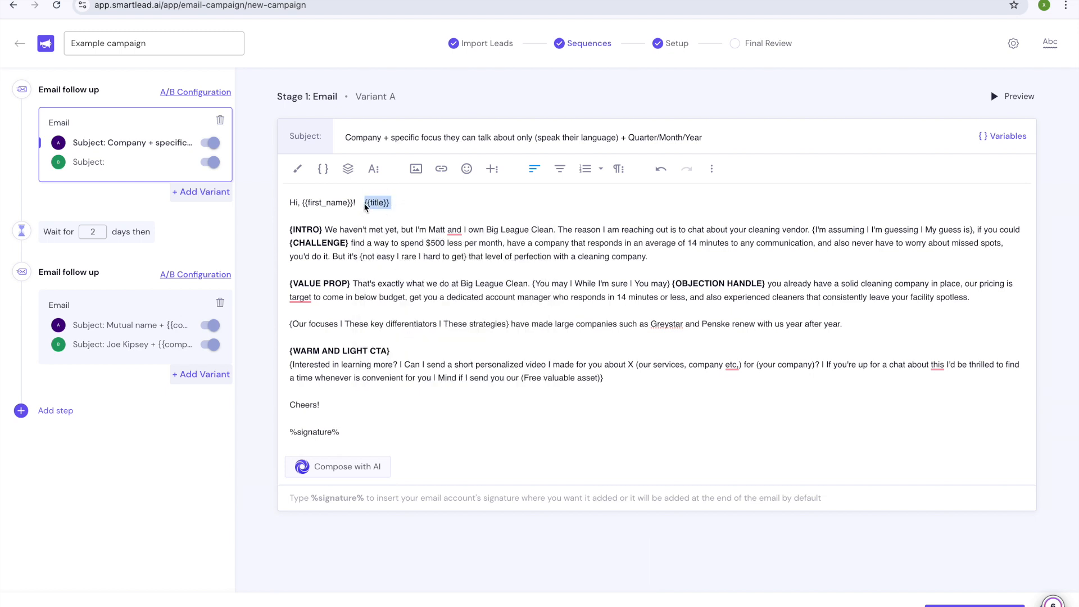
{"action": "left_click", "coordinate": [368, 207]}
{"action": "left_click", "coordinate": [995, 100]}
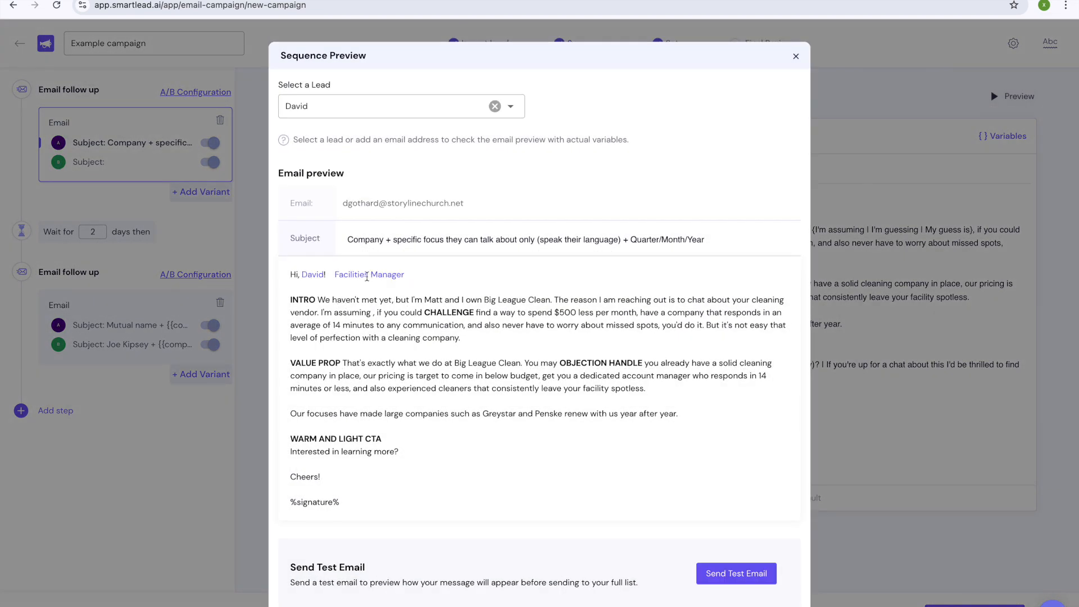
{"action": "left_click", "coordinate": [796, 56]}
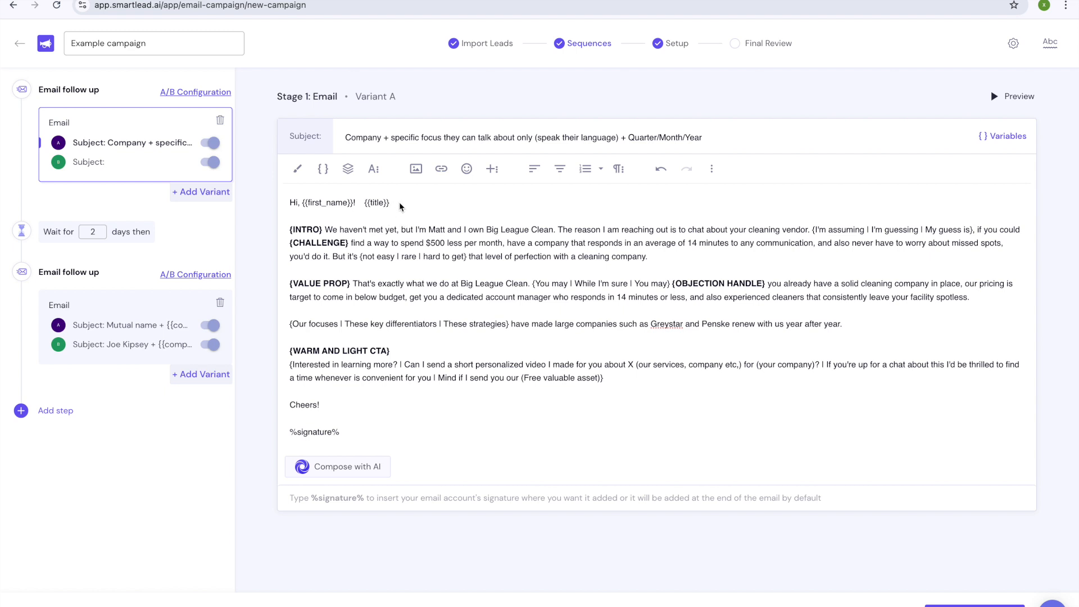
{"action": "left_click_drag", "start_coordinate": [392, 203], "coordinate": [363, 203]}
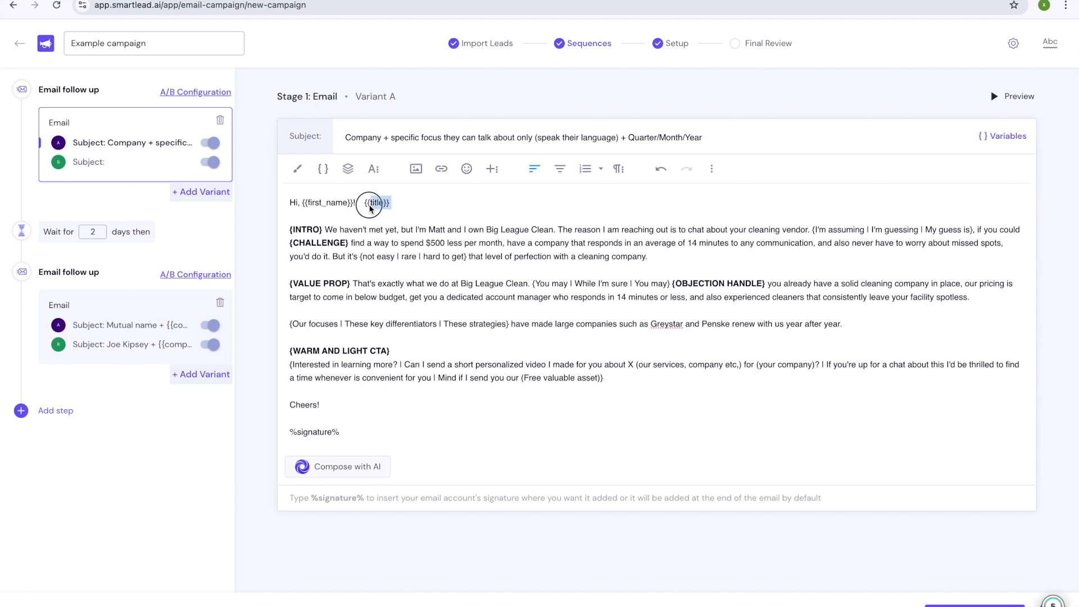
{"action": "key", "text": "BackSpace"}
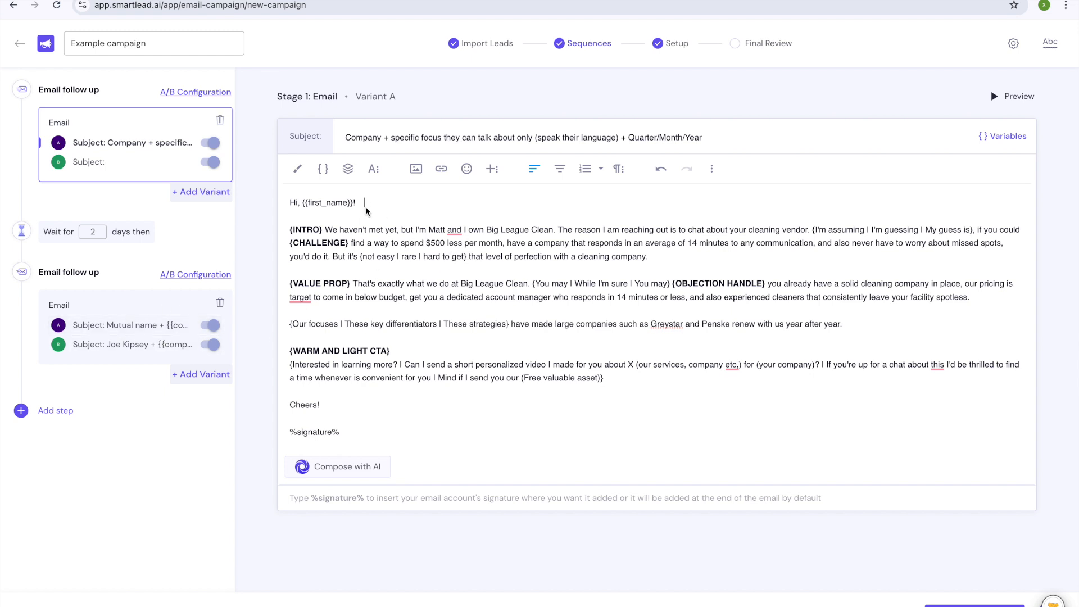
{"action": "left_click_drag", "start_coordinate": [340, 433], "coordinate": [285, 441]}
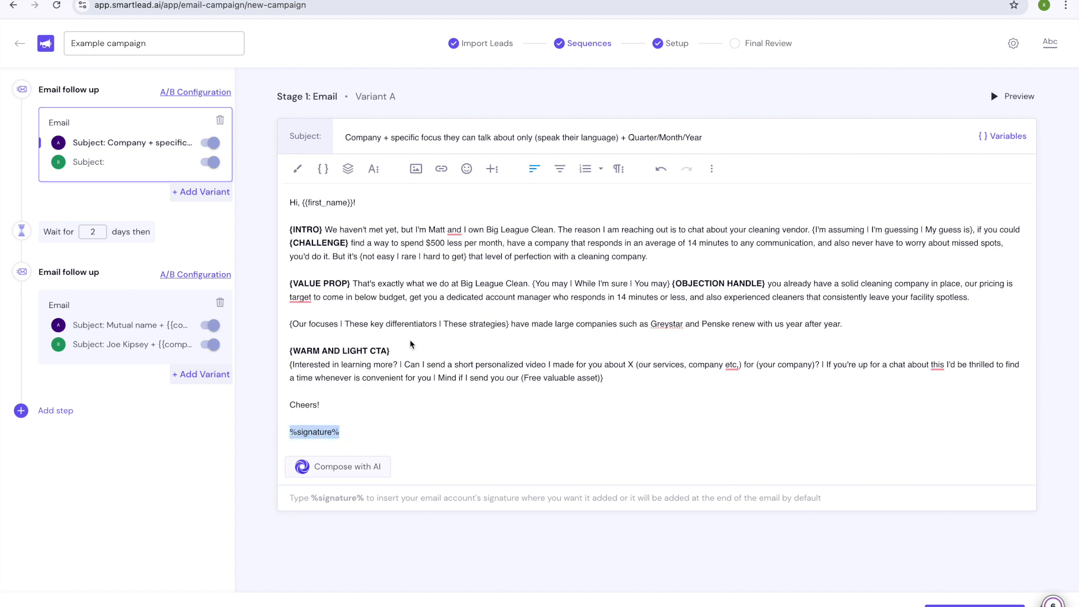
{"action": "left_click", "coordinate": [168, 325]}
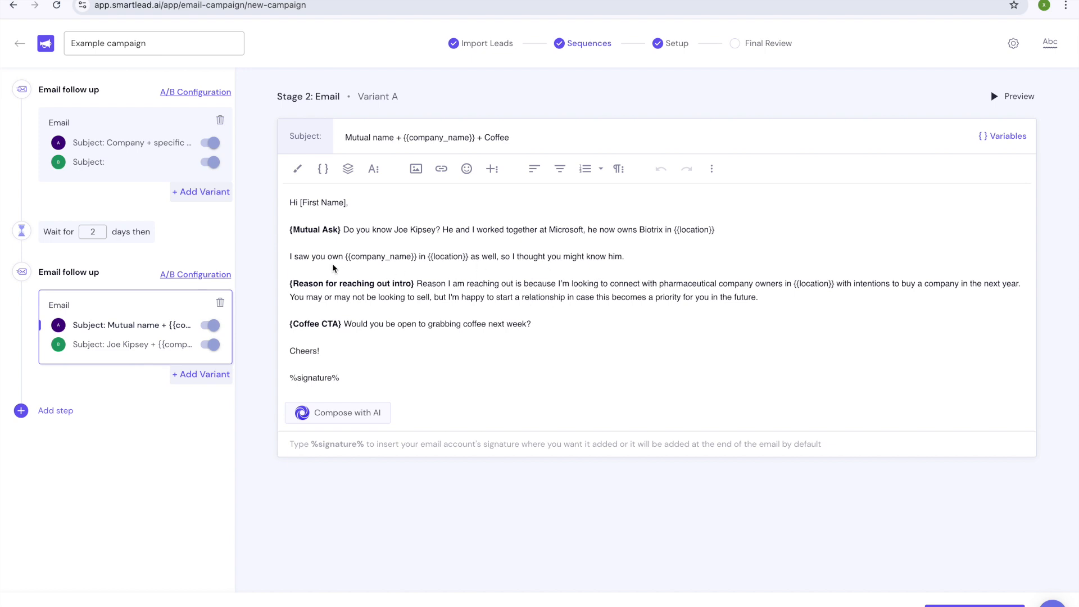
Step: Reinsert {{company_name}} in the Stage 2 'I saw you own' line and preview the email
{"action": "left_click_drag", "start_coordinate": [416, 256], "coordinate": [344, 257]}
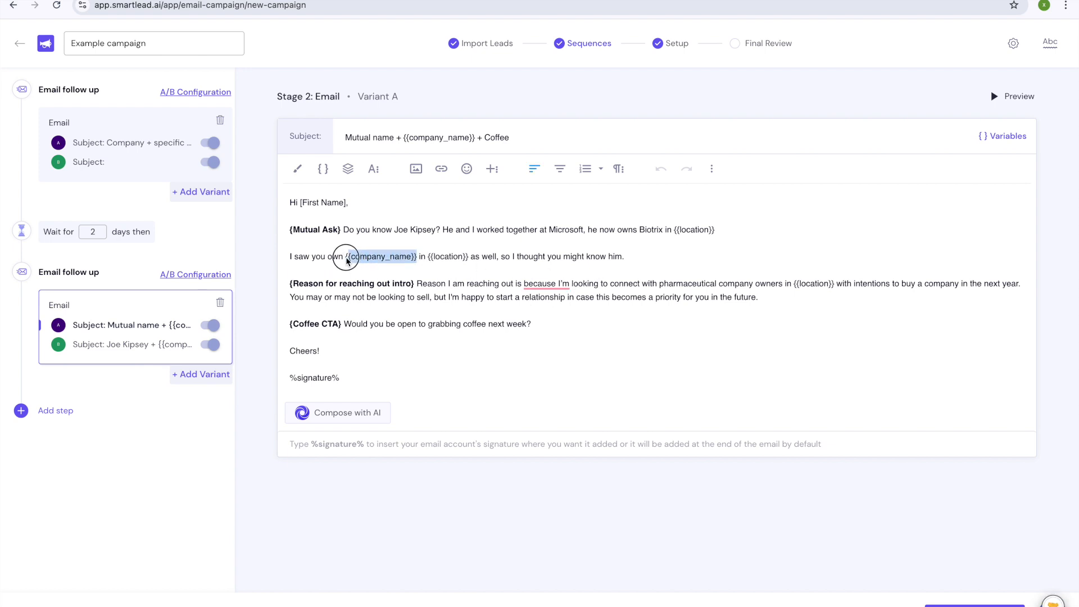
{"action": "left_click", "coordinate": [330, 179]}
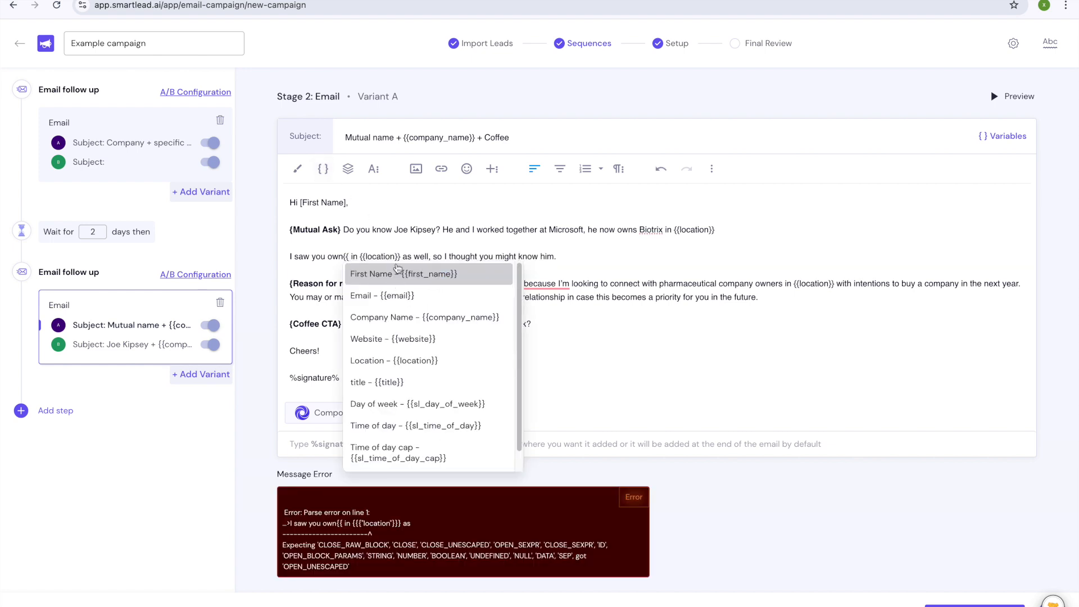
{"action": "left_click", "coordinate": [424, 318]}
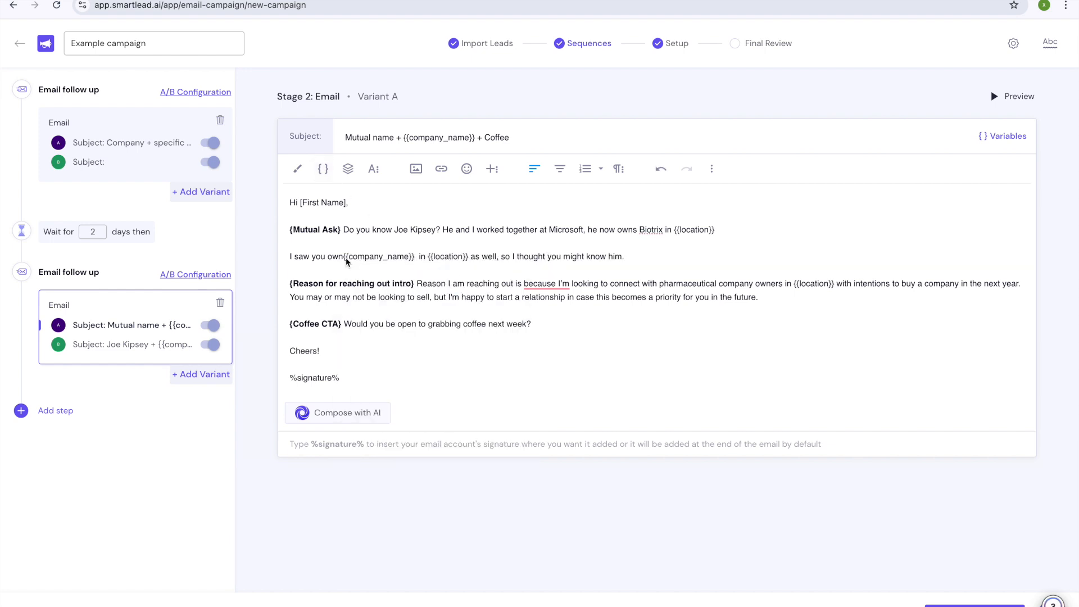
{"action": "left_click", "coordinate": [1012, 97]}
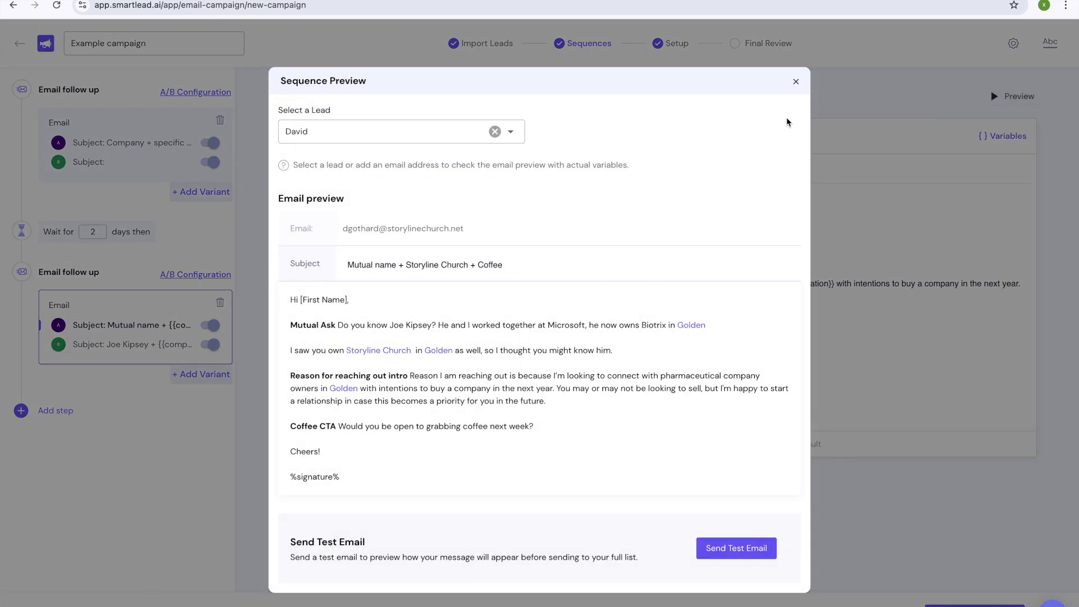
{"action": "left_click", "coordinate": [796, 82]}
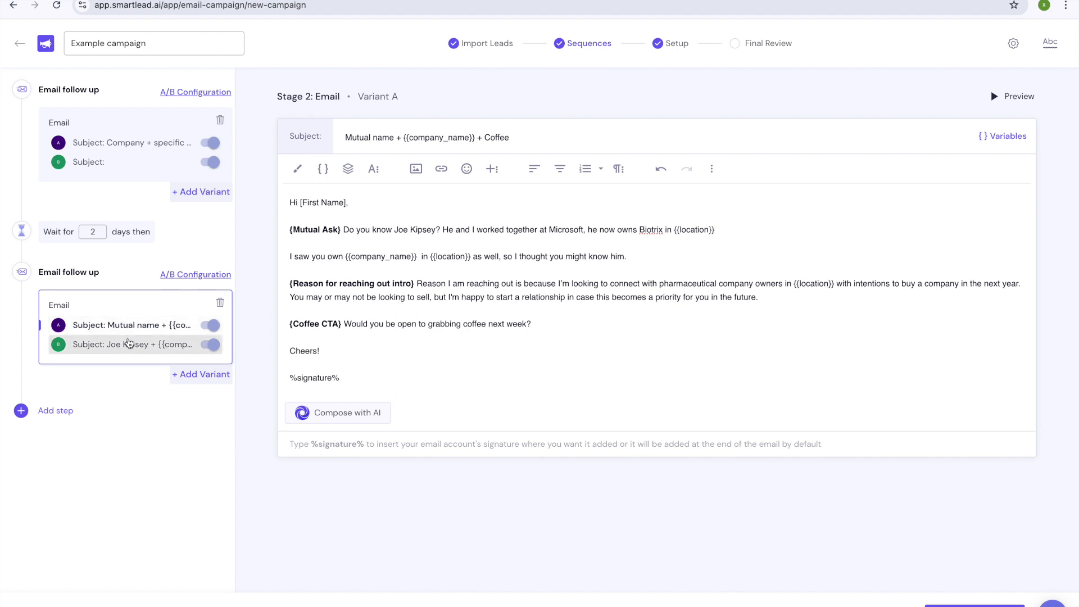
Step: Set the wait before the Stage 2 email to 3 days
{"action": "left_click", "coordinate": [171, 342]}
{"action": "left_click", "coordinate": [172, 327]}
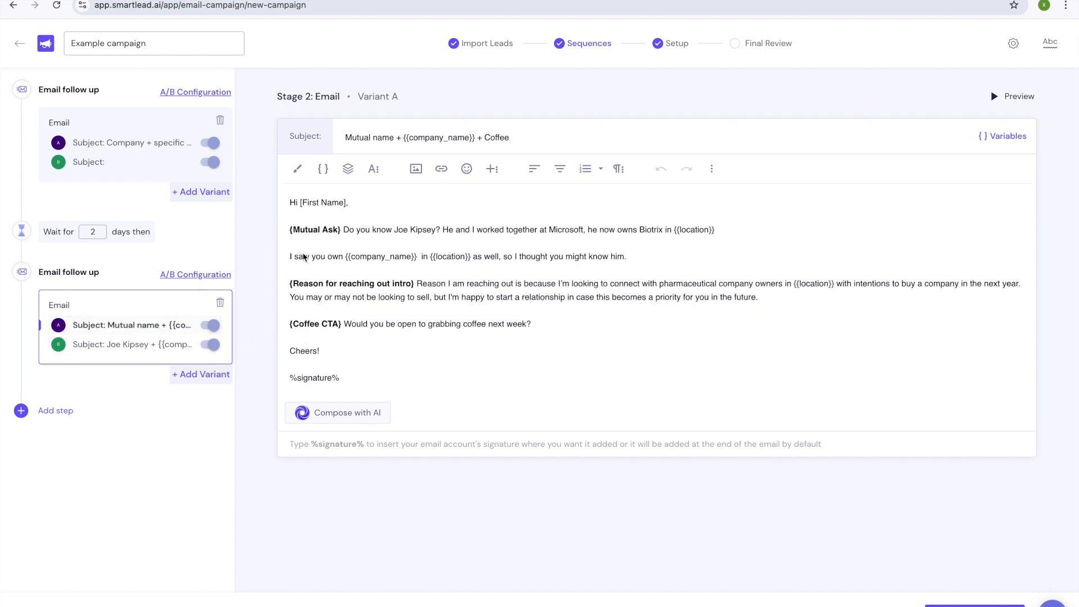
{"action": "left_click_drag", "start_coordinate": [548, 325], "coordinate": [361, 325]}
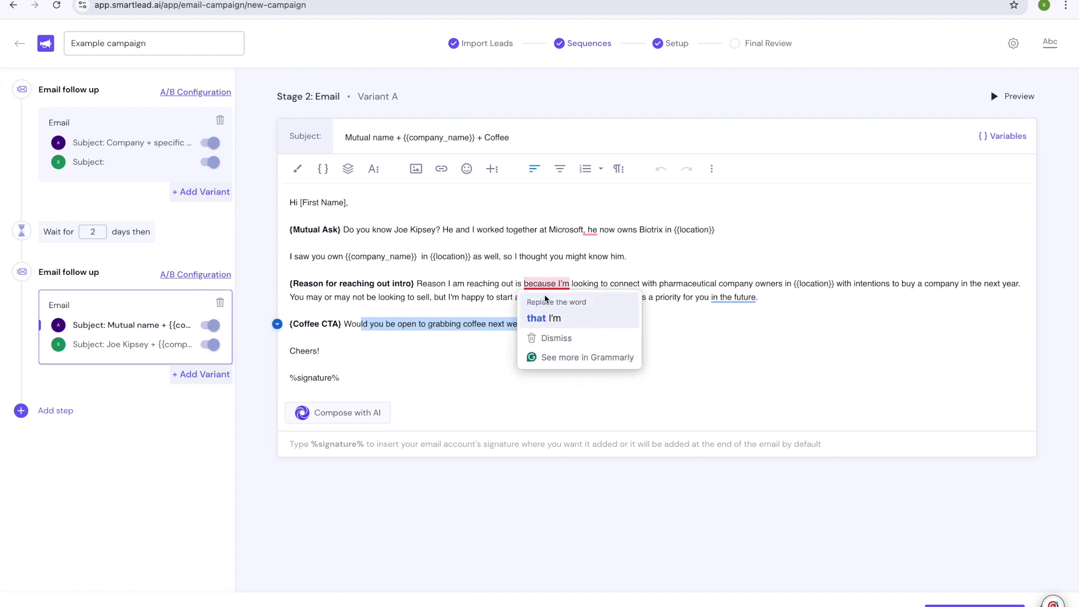
{"action": "left_click", "coordinate": [452, 284]}
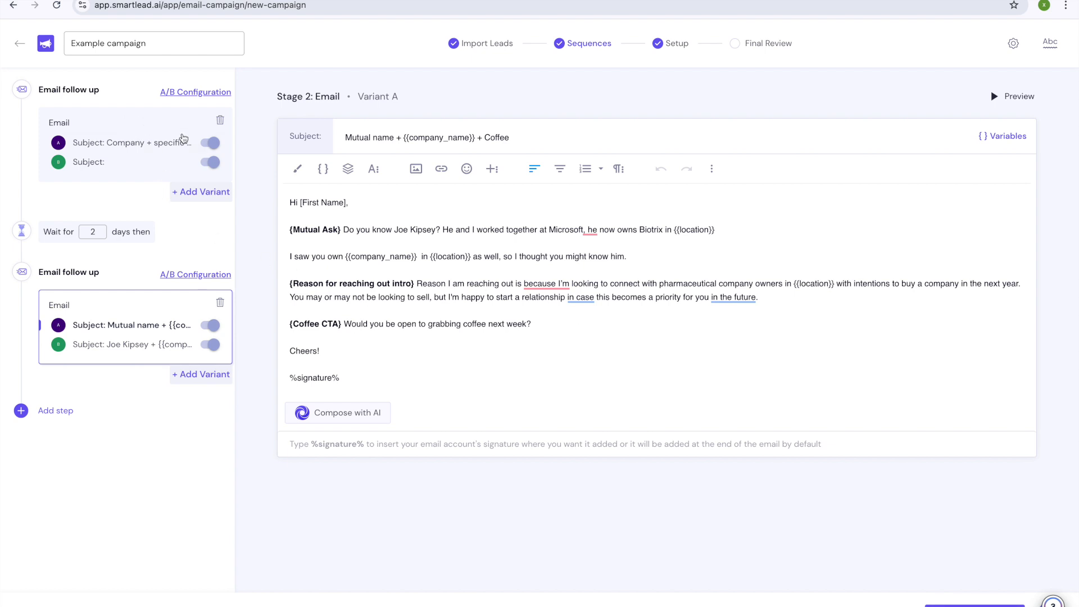
{"action": "double_click", "coordinate": [92, 231]}
{"action": "type", "text": "3"}
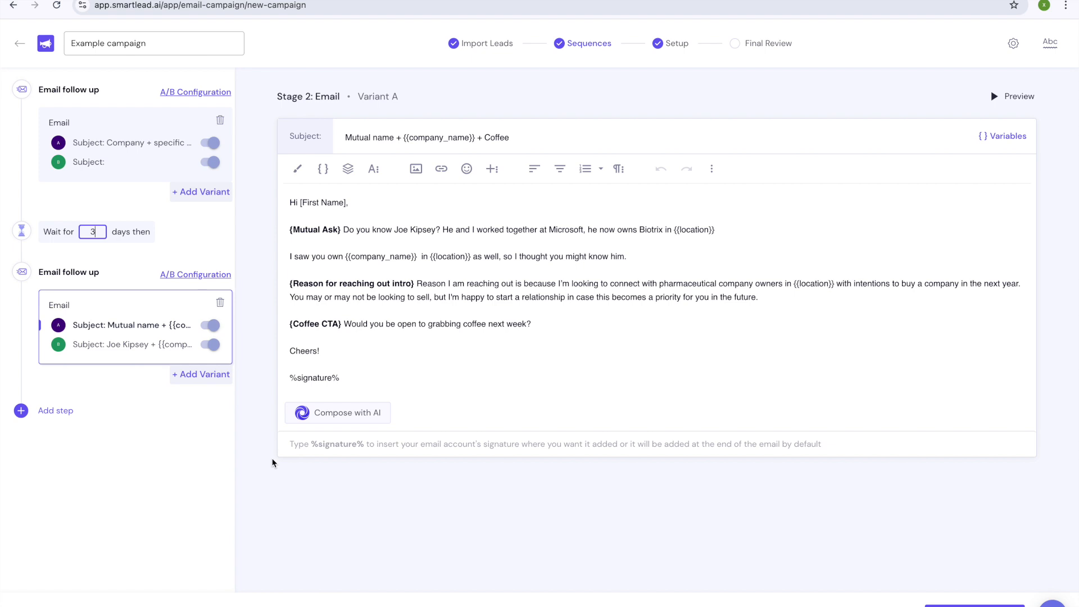
{"action": "left_click", "coordinate": [391, 211]}
{"action": "left_click", "coordinate": [629, 49]}
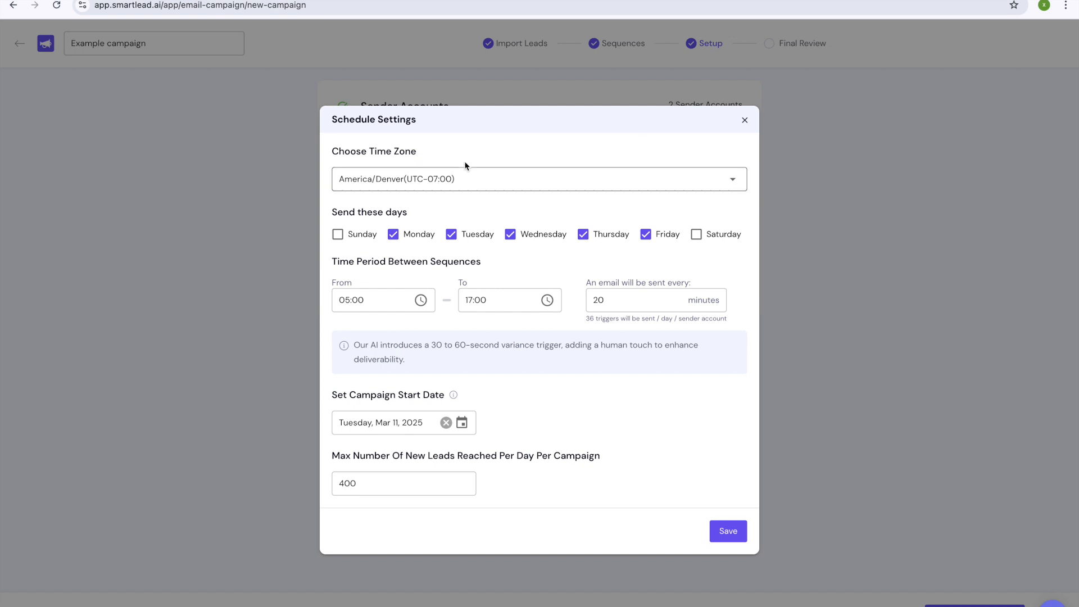
Step: Save the two selected sender email accounts and return to the Setup page
{"action": "left_click", "coordinate": [746, 120]}
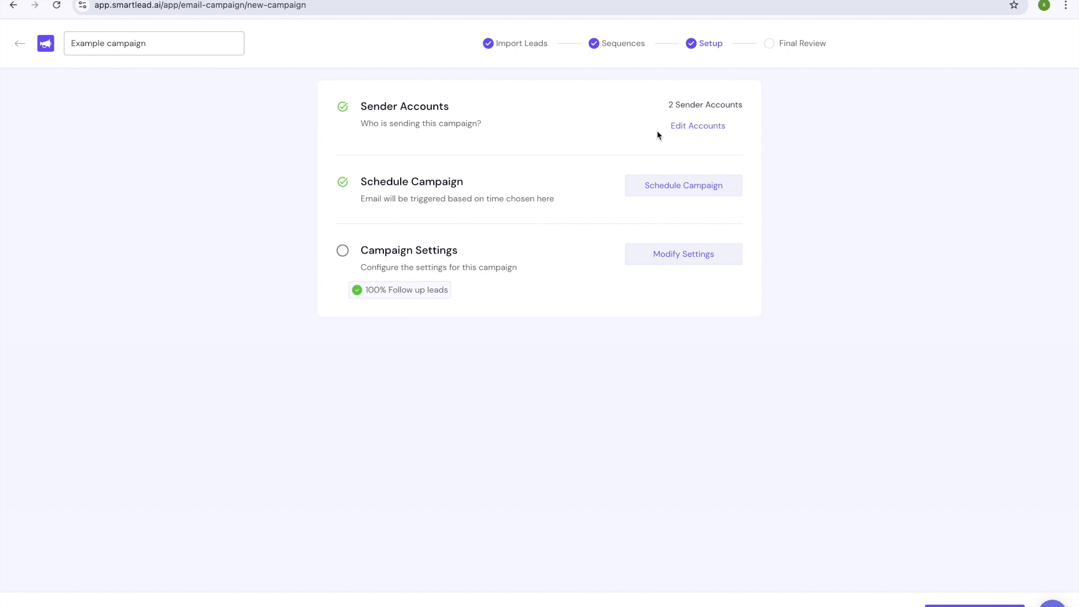
{"action": "left_click", "coordinate": [686, 128]}
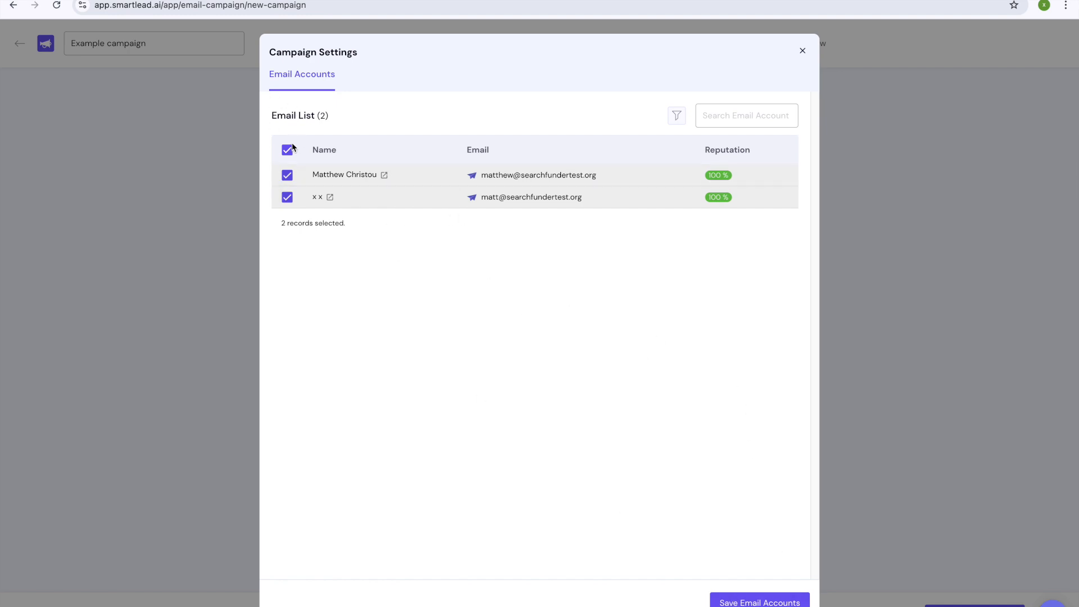
{"action": "left_click", "coordinate": [745, 595]}
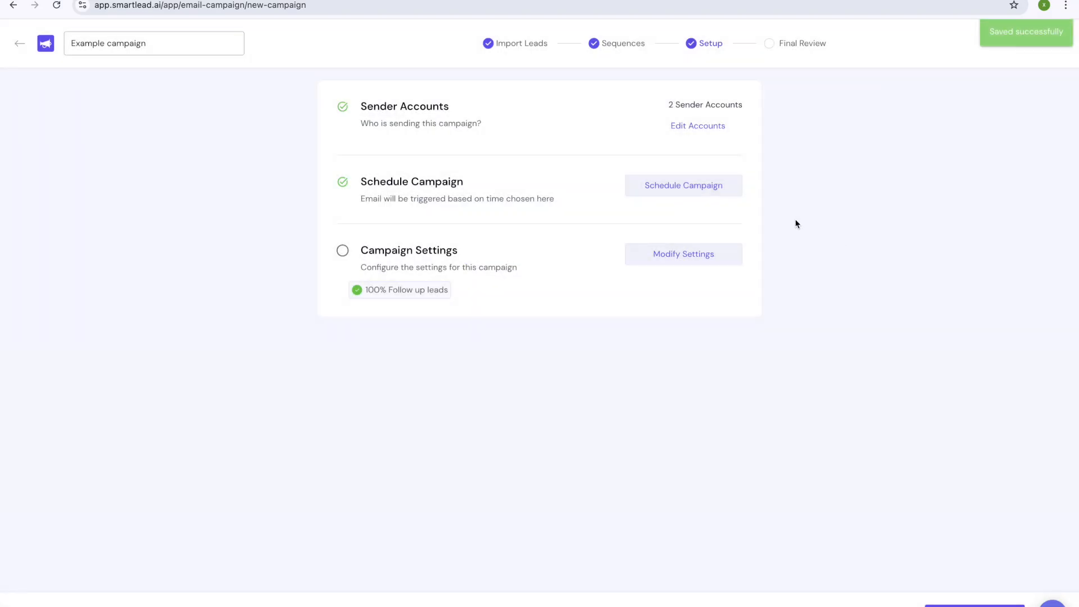
{"action": "left_click", "coordinate": [634, 49]}
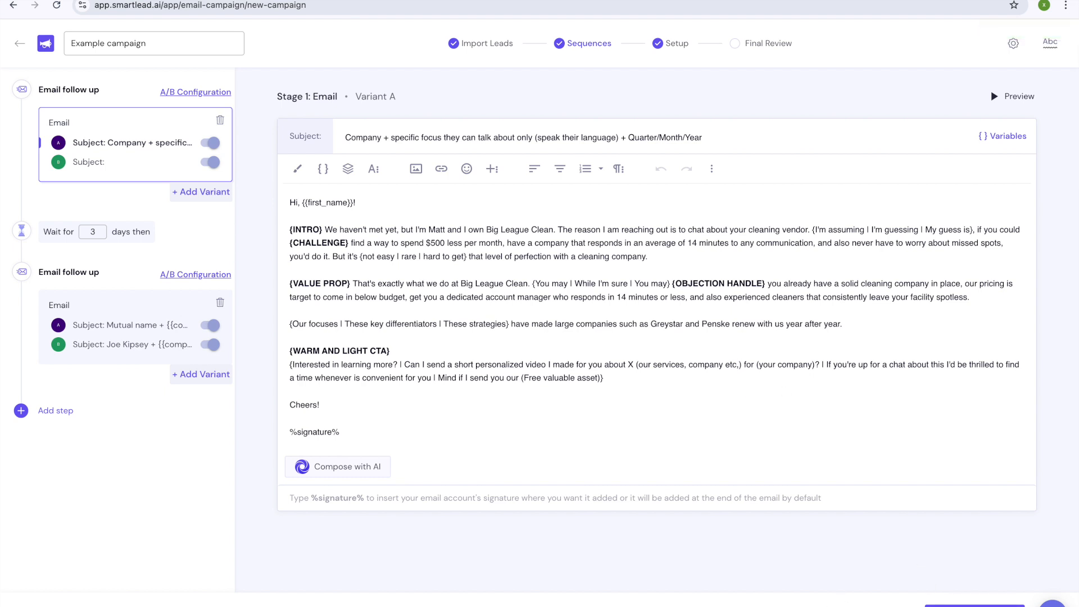
{"action": "left_click", "coordinate": [673, 44]}
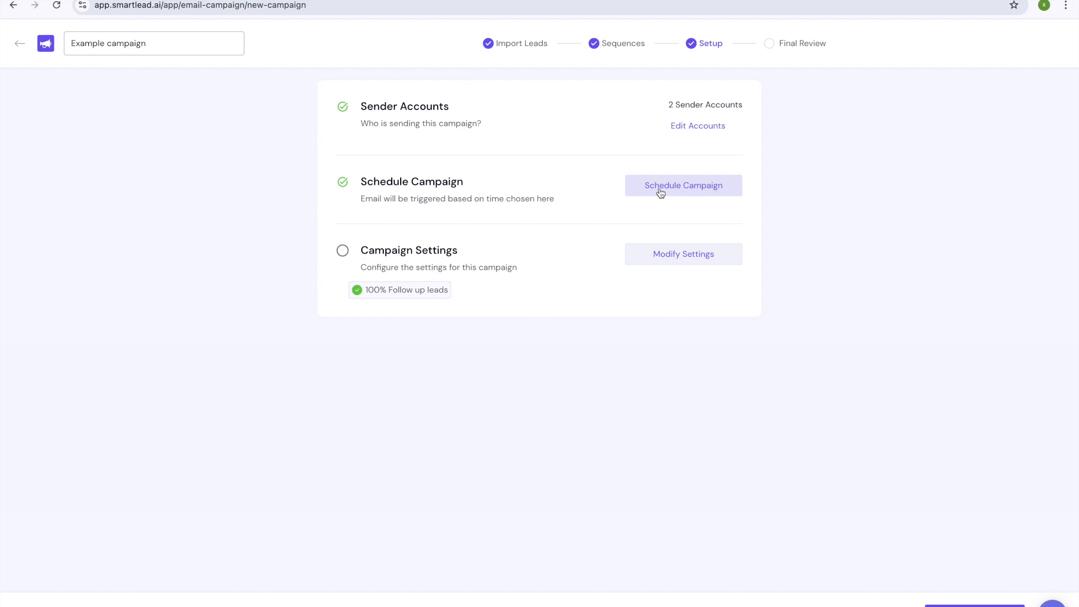
{"action": "left_click", "coordinate": [683, 187]}
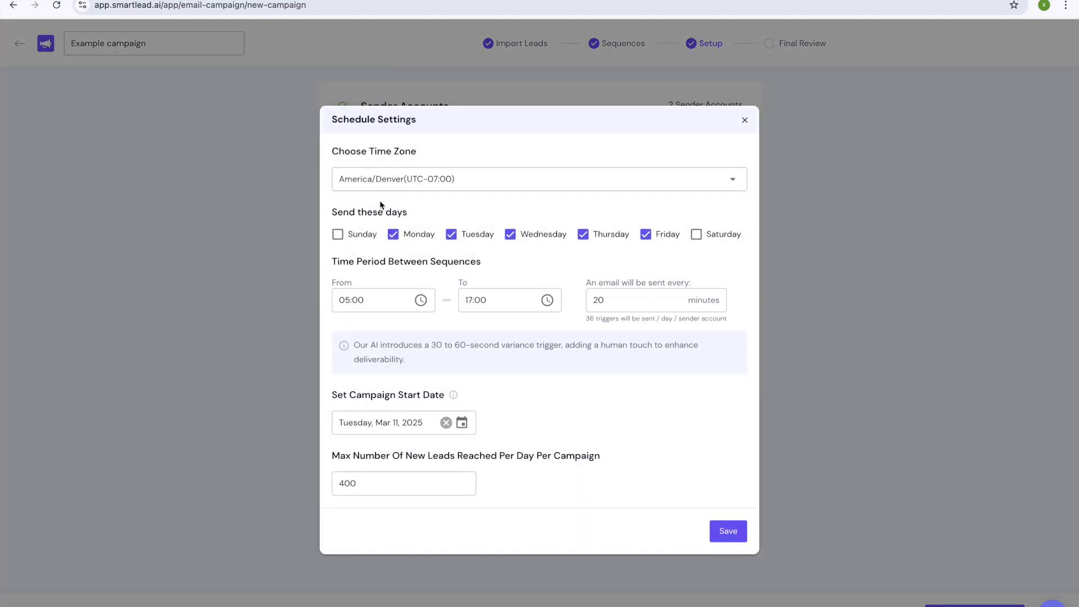
Step: Keep America/Denver time zone, start date Tue Mar 11 2025, 400 new leads daily, and save the schedule
{"action": "left_click", "coordinate": [375, 174]}
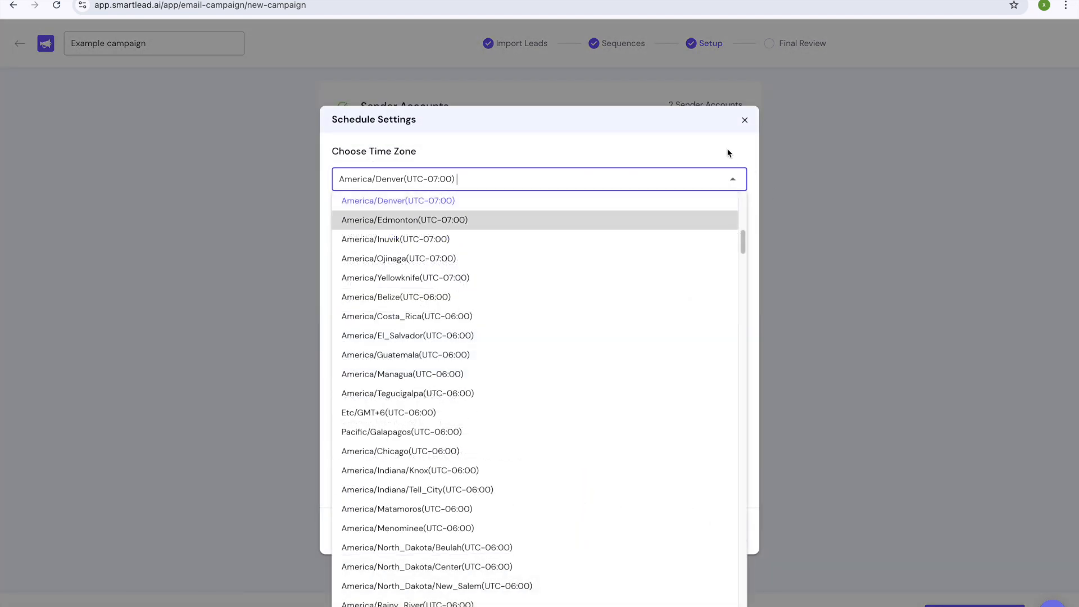
{"action": "left_click", "coordinate": [728, 152]}
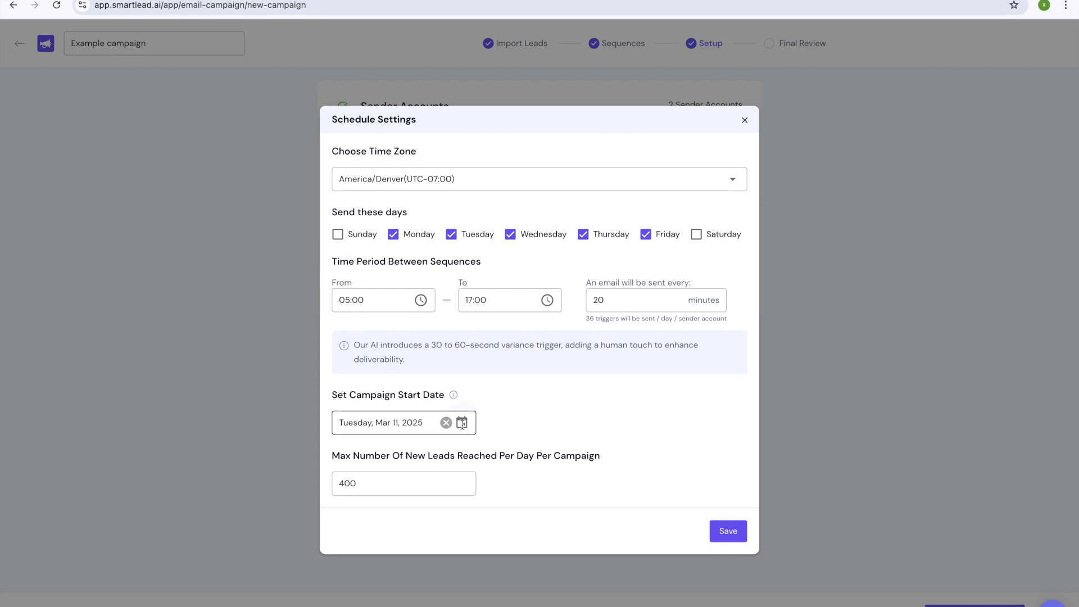
{"action": "left_click", "coordinate": [462, 423]}
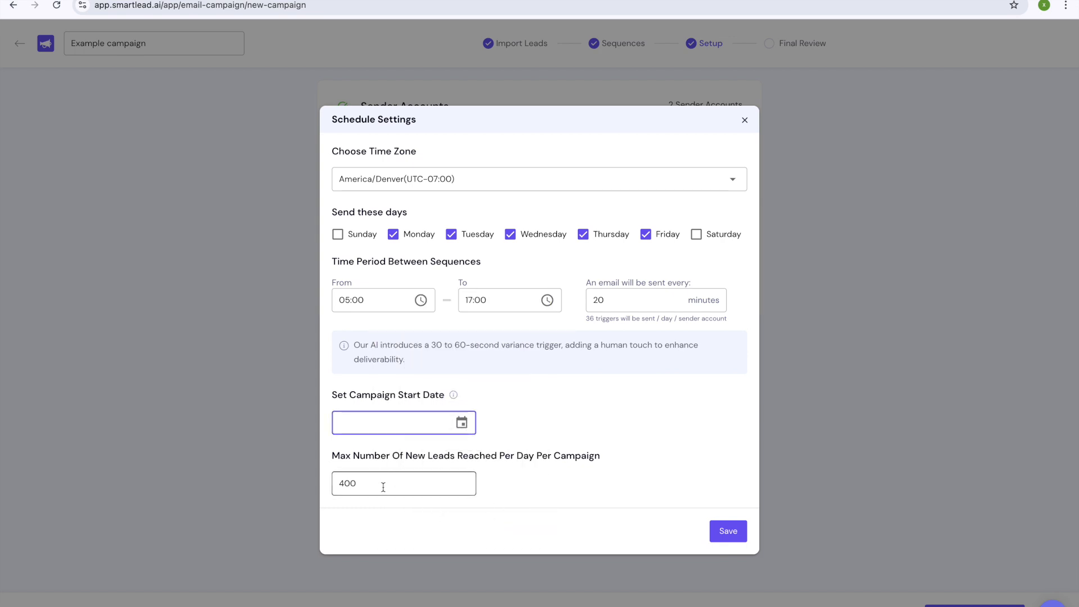
{"action": "left_click", "coordinate": [462, 423]}
{"action": "left_click", "coordinate": [440, 443]}
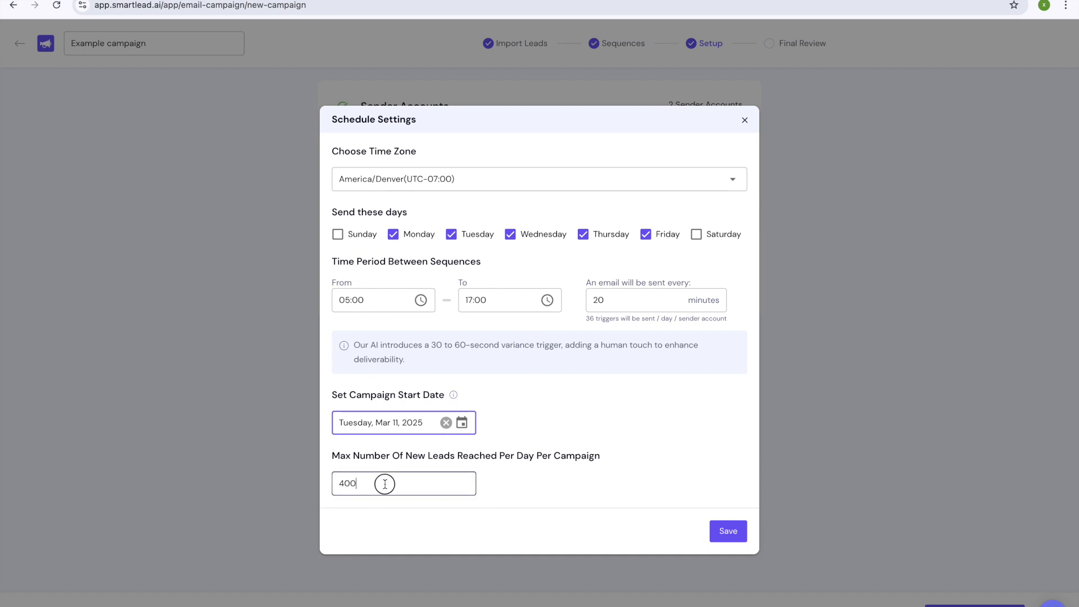
{"action": "double_click", "coordinate": [371, 494]}
{"action": "left_click", "coordinate": [597, 483]}
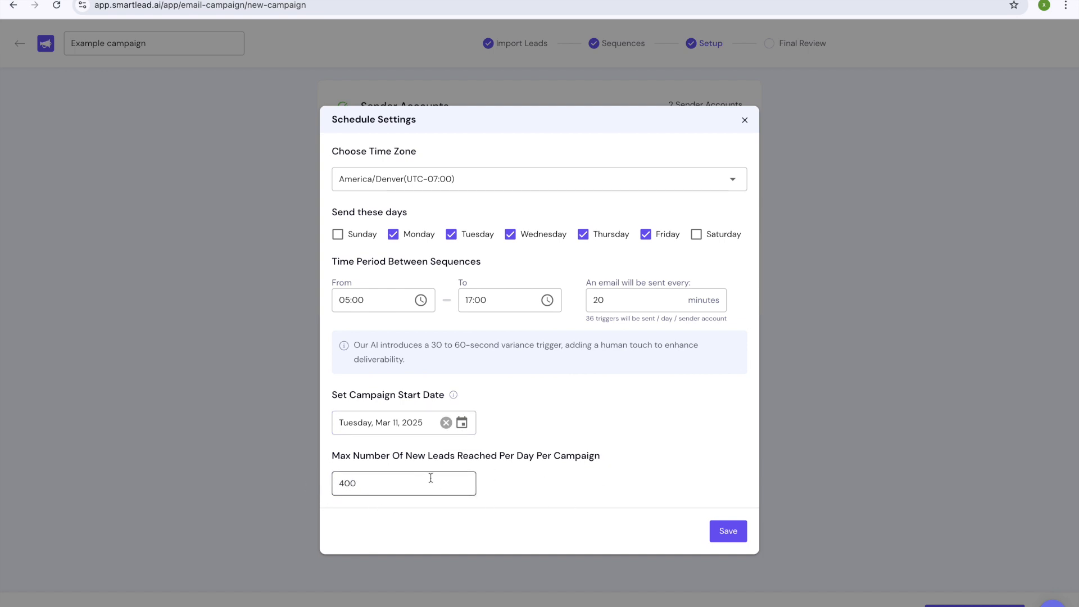
{"action": "left_click", "coordinate": [726, 529]}
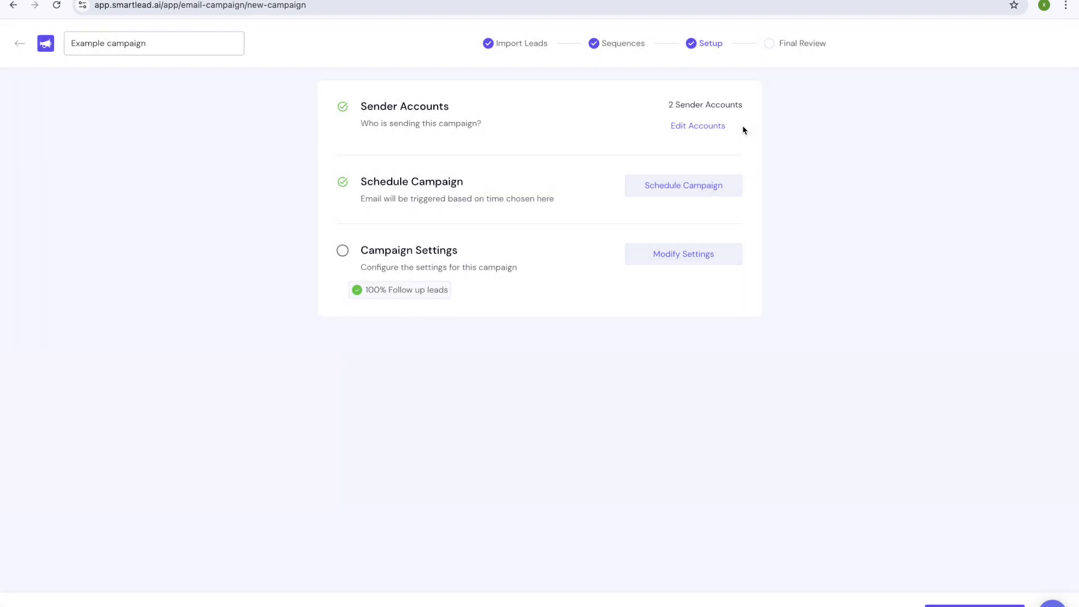
Step: Open Campaign Settings and review General tab options through Send To All sending and AI reply categorisation
{"action": "left_click", "coordinate": [677, 262]}
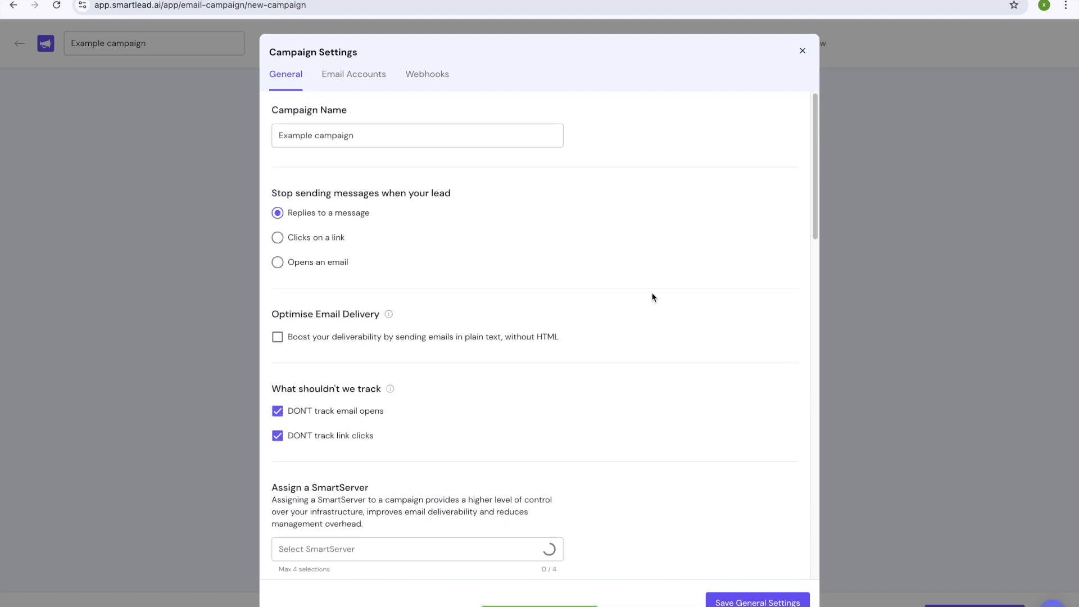
{"action": "scroll", "coordinate": [542, 366], "scroll_direction": "down", "scroll_amount": 8}
{"action": "scroll", "coordinate": [542, 367], "scroll_direction": "up", "scroll_amount": 8}
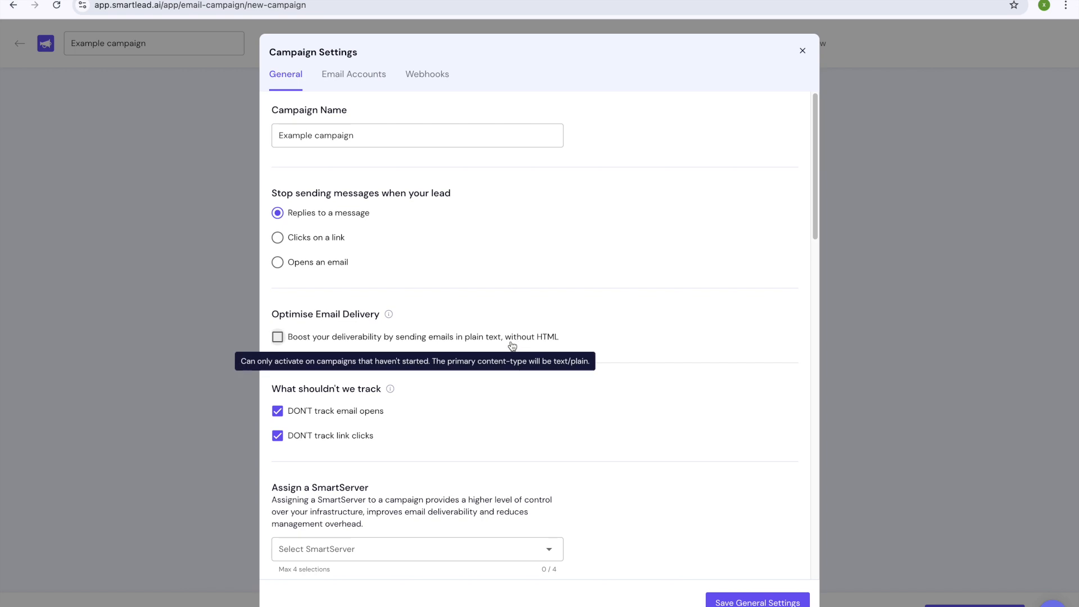
{"action": "scroll", "coordinate": [453, 369], "scroll_direction": "down", "scroll_amount": 3}
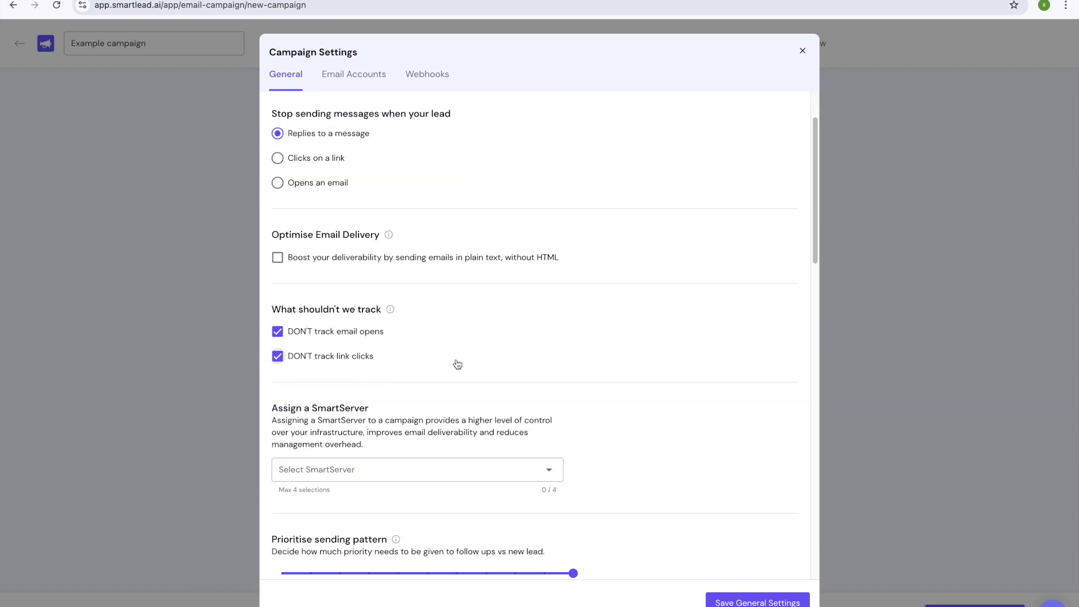
{"action": "scroll", "coordinate": [455, 363], "scroll_direction": "down", "scroll_amount": 3}
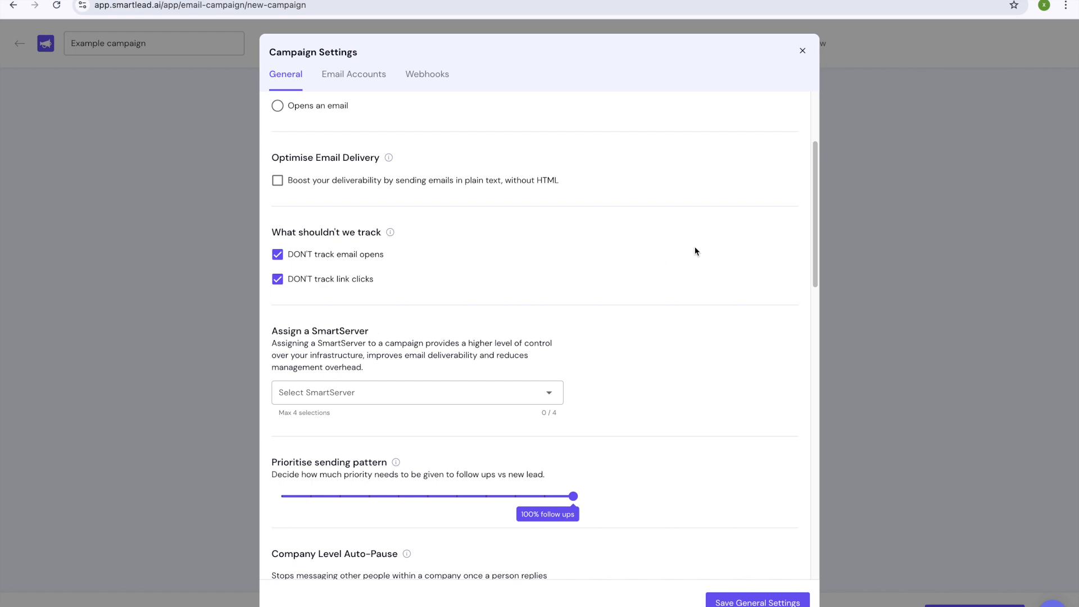
{"action": "scroll", "coordinate": [596, 292], "scroll_direction": "down", "scroll_amount": 5}
{"action": "scroll", "coordinate": [602, 290], "scroll_direction": "up", "scroll_amount": 8}
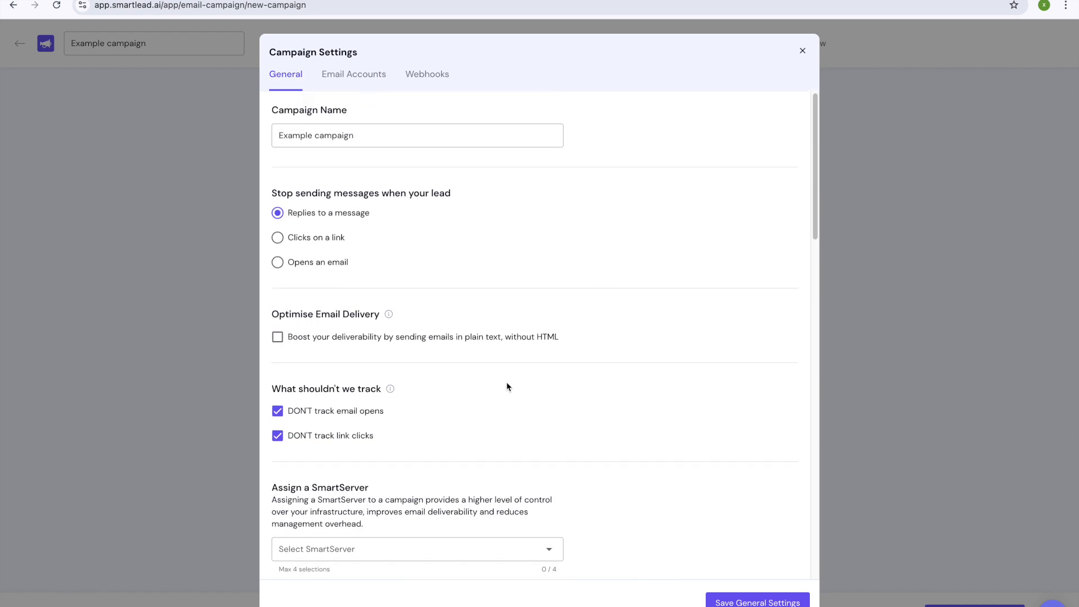
{"action": "scroll", "coordinate": [597, 378], "scroll_direction": "down", "scroll_amount": 3}
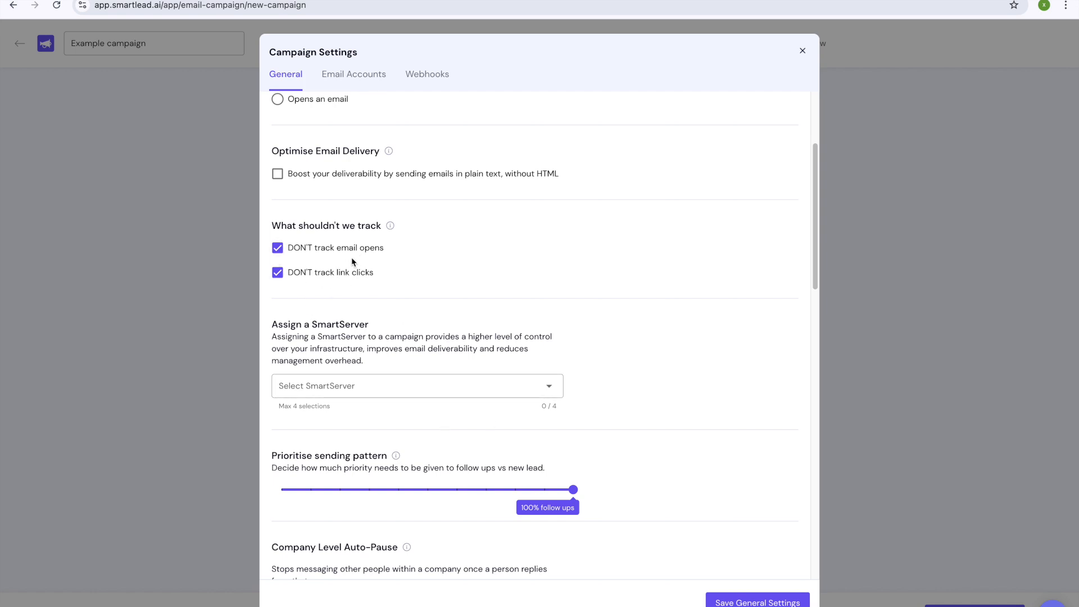
{"action": "scroll", "coordinate": [583, 378], "scroll_direction": "down", "scroll_amount": 5}
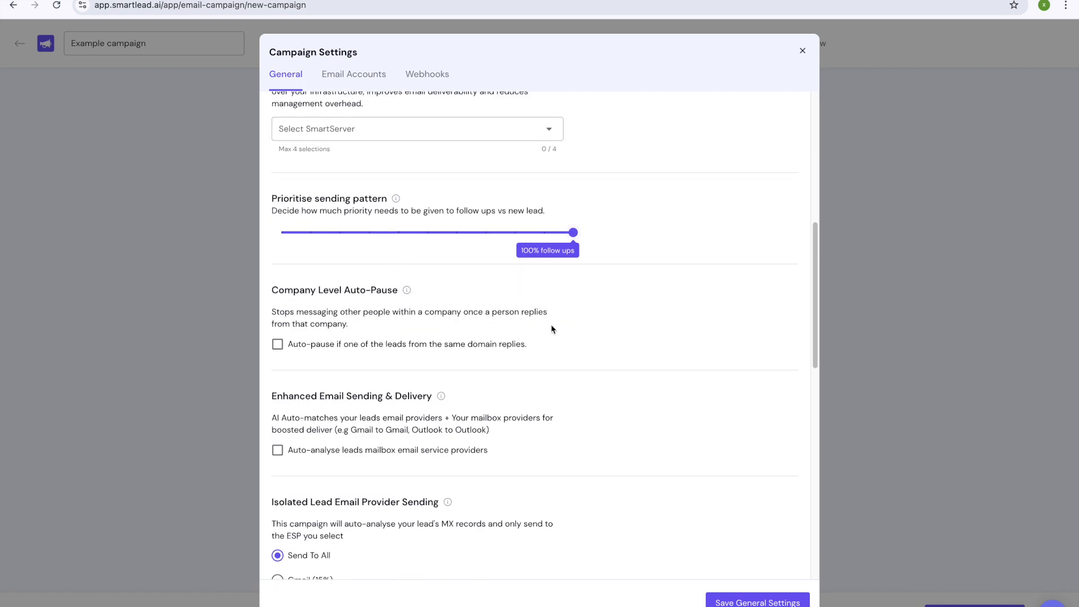
{"action": "scroll", "coordinate": [606, 329], "scroll_direction": "down", "scroll_amount": 1}
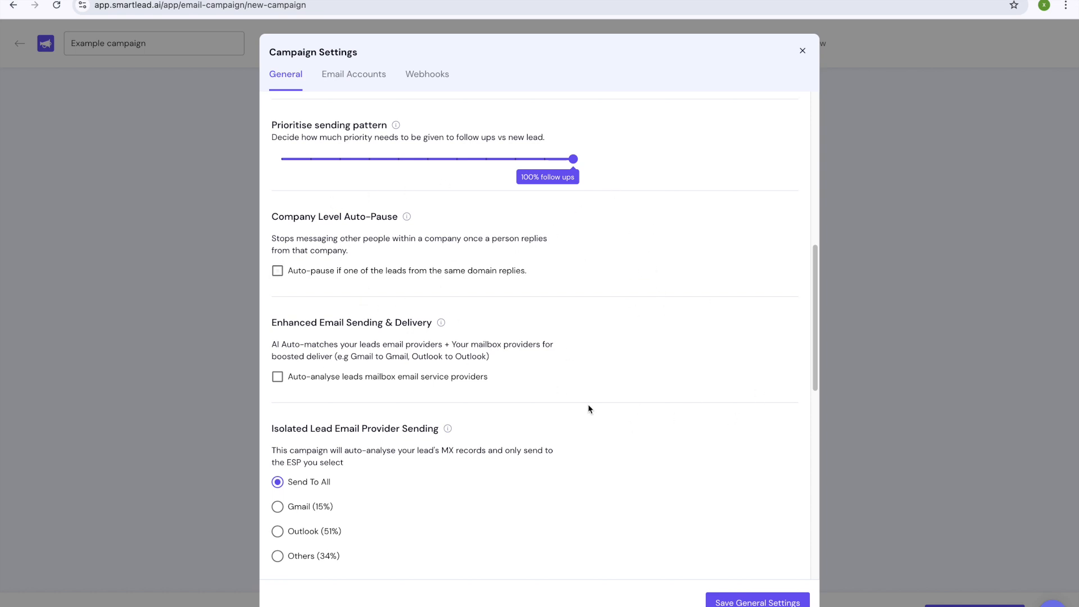
{"action": "scroll", "coordinate": [541, 445], "scroll_direction": "down", "scroll_amount": 1}
{"action": "scroll", "coordinate": [503, 472], "scroll_direction": "down", "scroll_amount": 5}
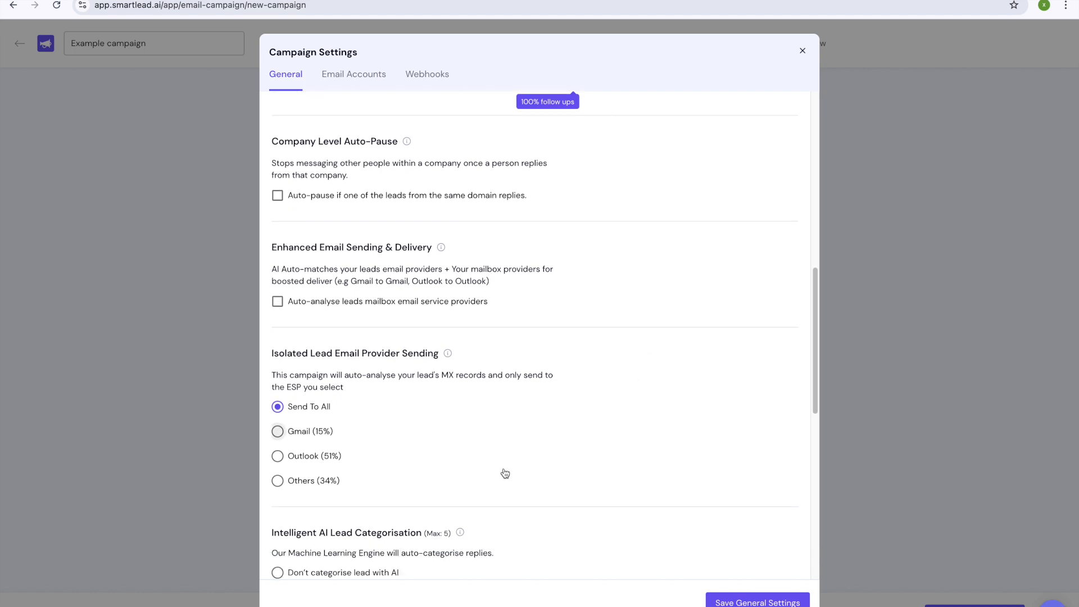
{"action": "scroll", "coordinate": [513, 301], "scroll_direction": "down", "scroll_amount": 2}
{"action": "scroll", "coordinate": [450, 275], "scroll_direction": "up", "scroll_amount": 2}
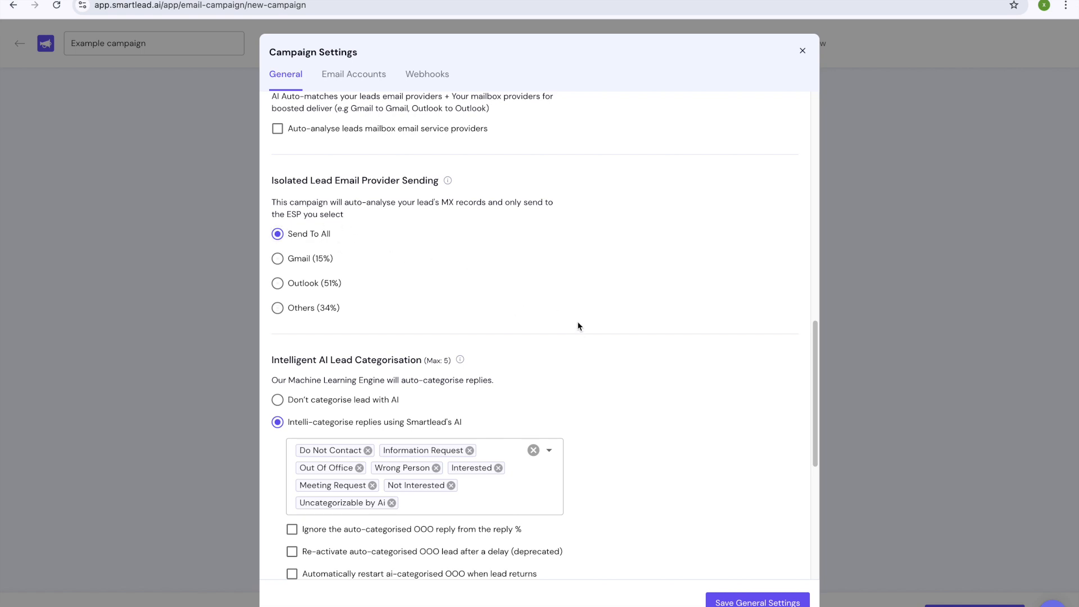
{"action": "scroll", "coordinate": [569, 325], "scroll_direction": "down", "scroll_amount": 1}
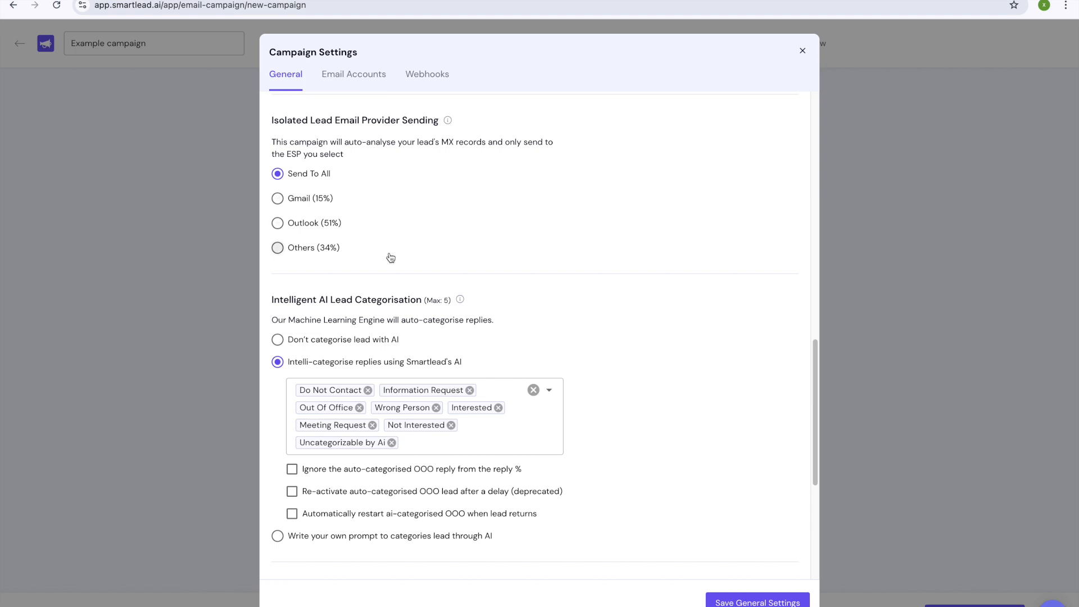
{"action": "scroll", "coordinate": [507, 258], "scroll_direction": "down", "scroll_amount": 2}
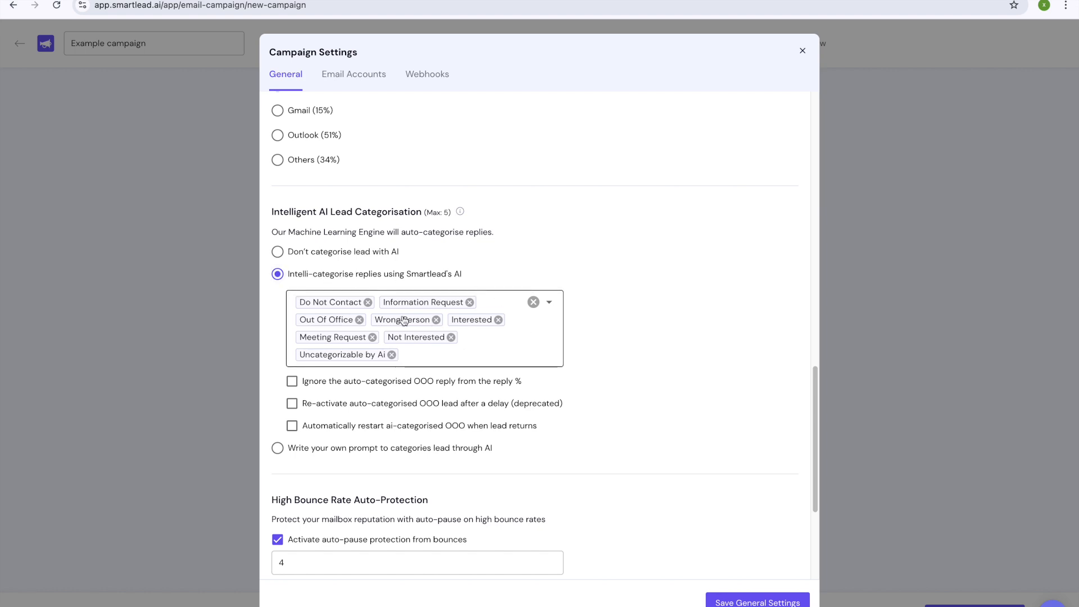
{"action": "scroll", "coordinate": [569, 281], "scroll_direction": "down", "scroll_amount": 1}
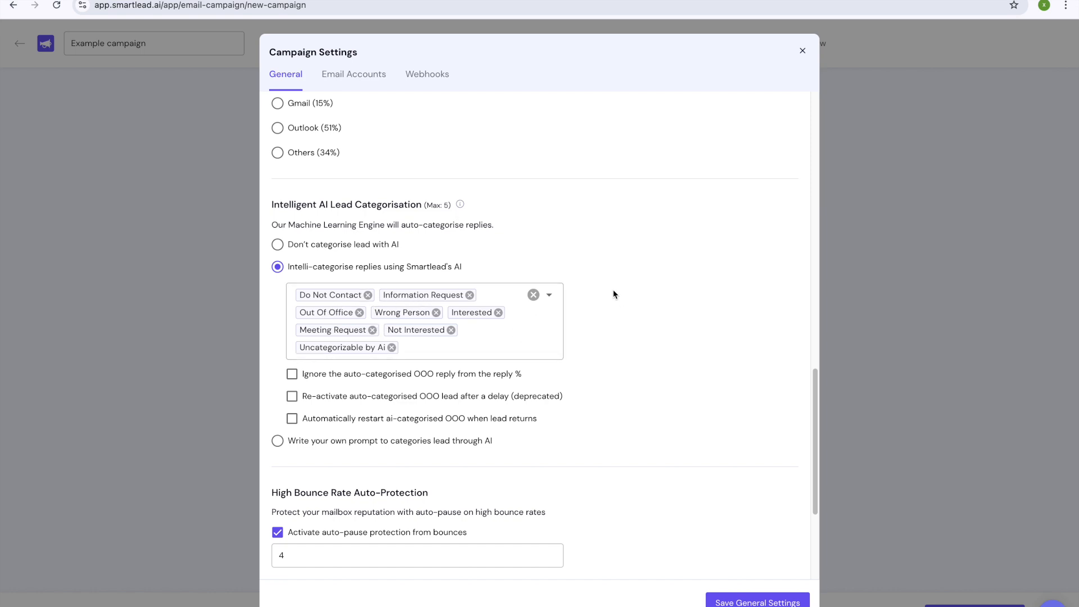
{"action": "scroll", "coordinate": [618, 306], "scroll_direction": "down", "scroll_amount": 2}
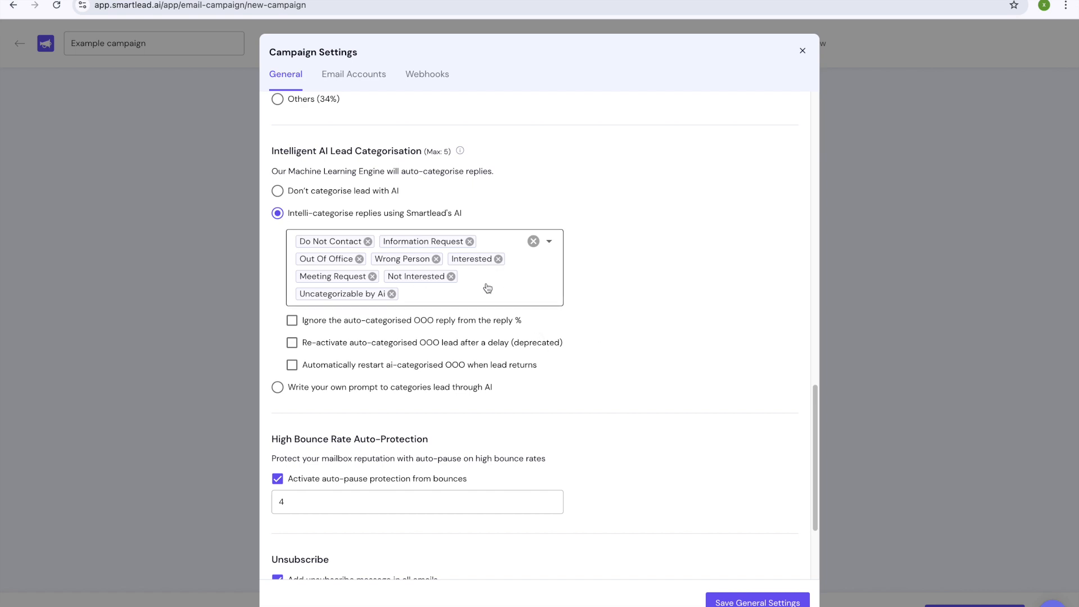
{"action": "scroll", "coordinate": [584, 392], "scroll_direction": "down", "scroll_amount": 3}
{"action": "scroll", "coordinate": [513, 380], "scroll_direction": "down", "scroll_amount": 1}
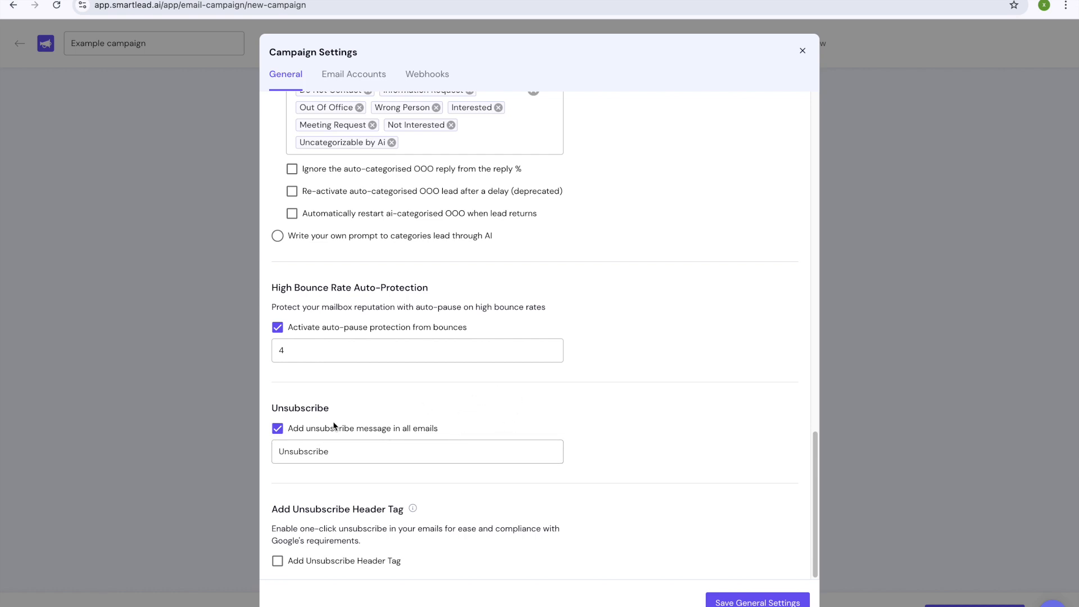
{"action": "left_click", "coordinate": [330, 457]}
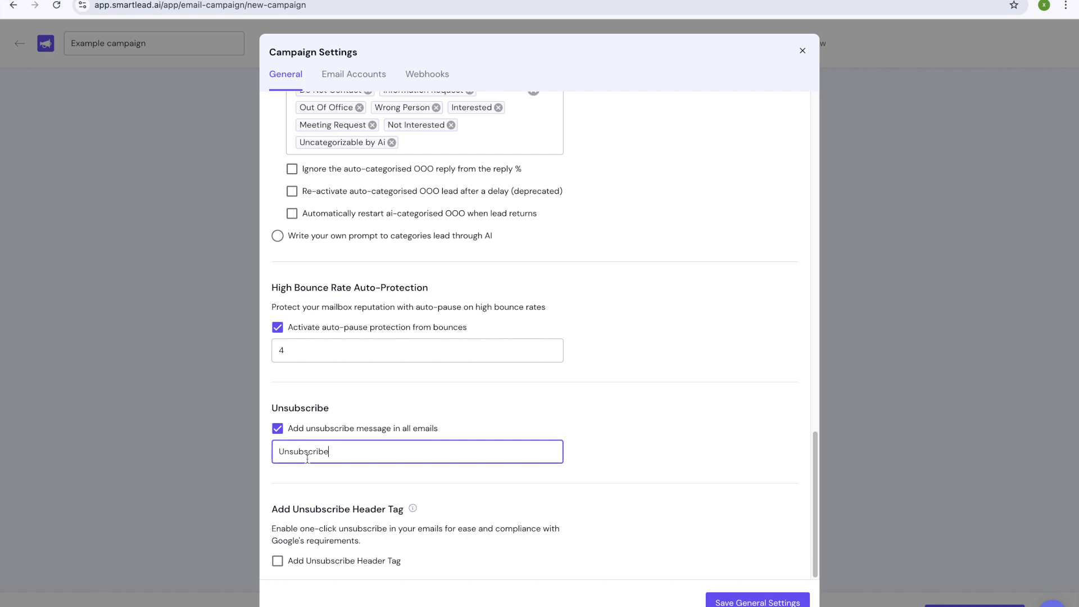
Step: Select the 'Unsubscribe' message text, save the general settings, and go to Final Review
{"action": "left_click", "coordinate": [598, 399]}
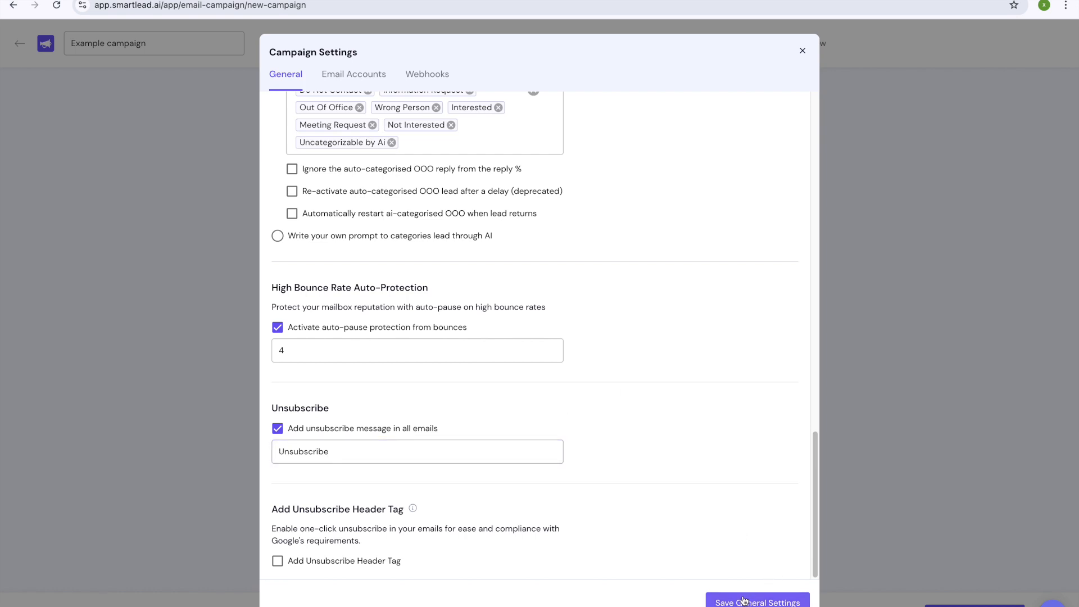
{"action": "left_click", "coordinate": [359, 450]}
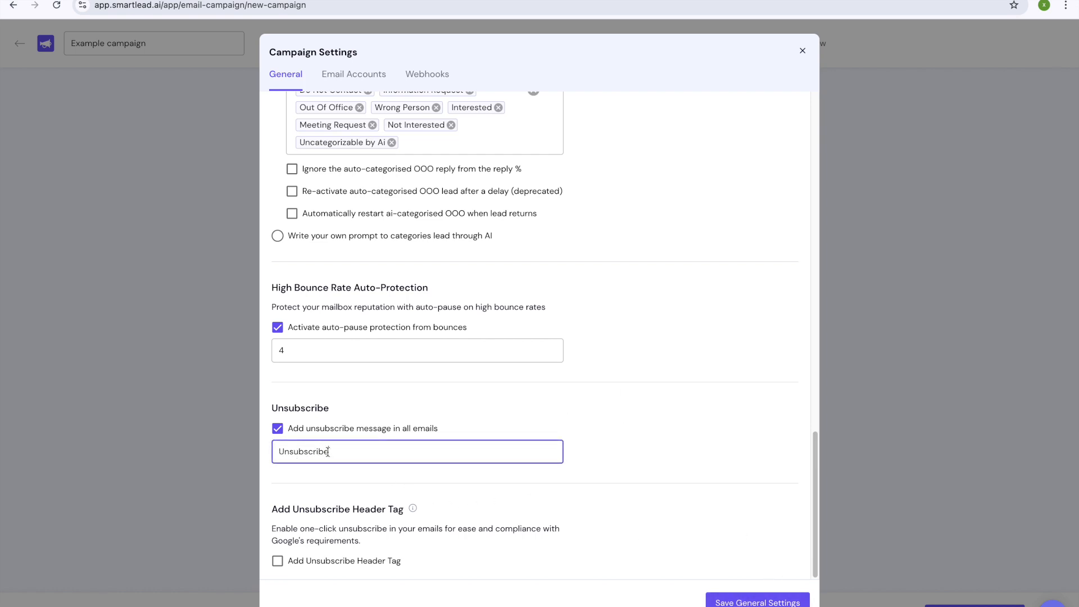
{"action": "left_click_drag", "start_coordinate": [328, 452], "coordinate": [271, 451]}
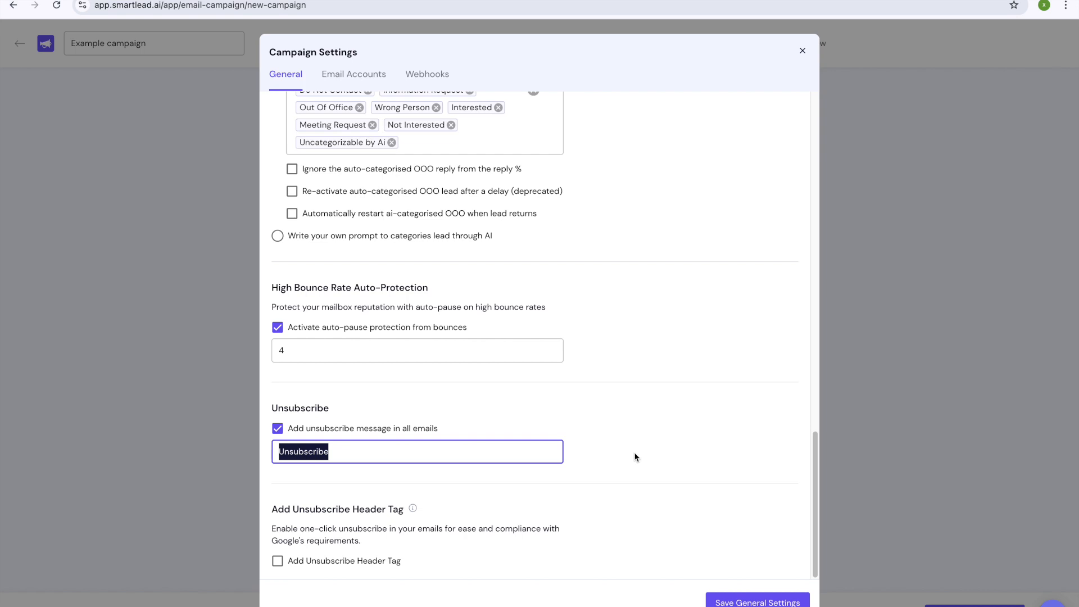
{"action": "left_click", "coordinate": [757, 599]}
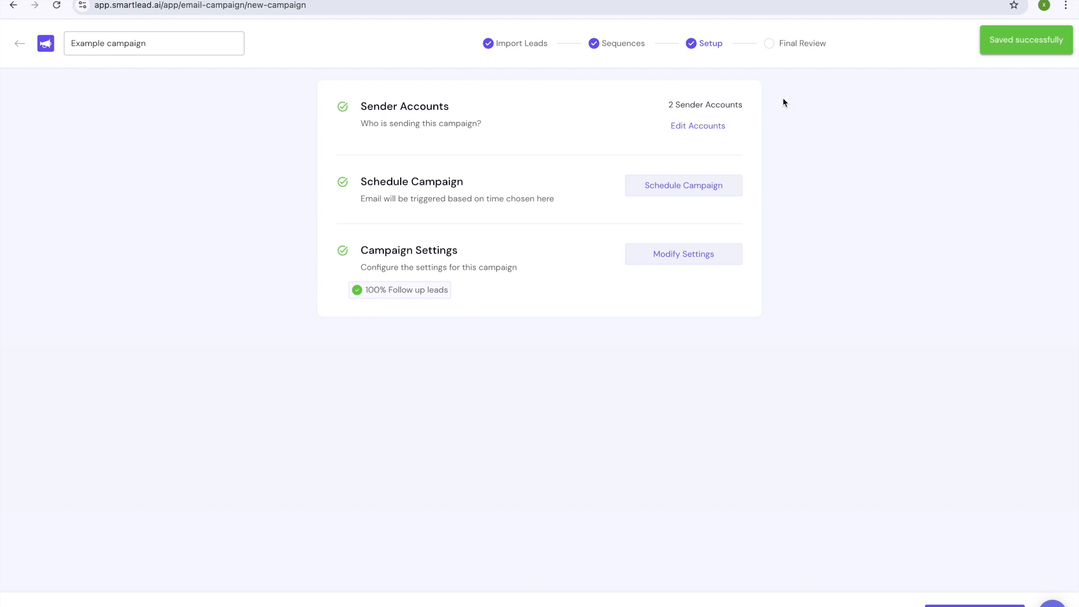
{"action": "left_click", "coordinate": [793, 46]}
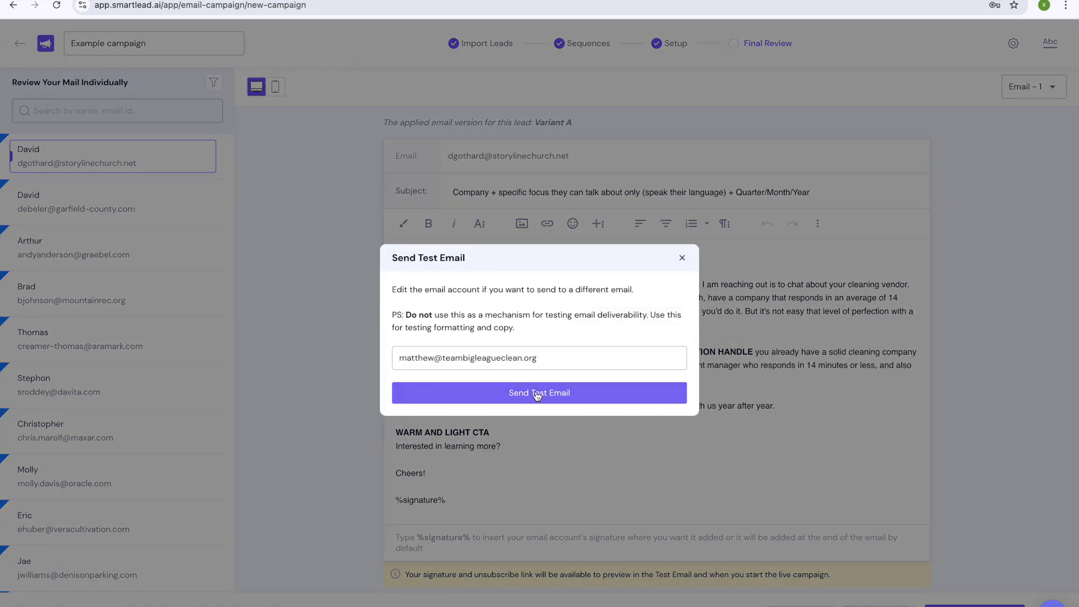
Step: Send a test email of the campaign from the Final Review page
{"action": "left_click", "coordinate": [536, 394]}
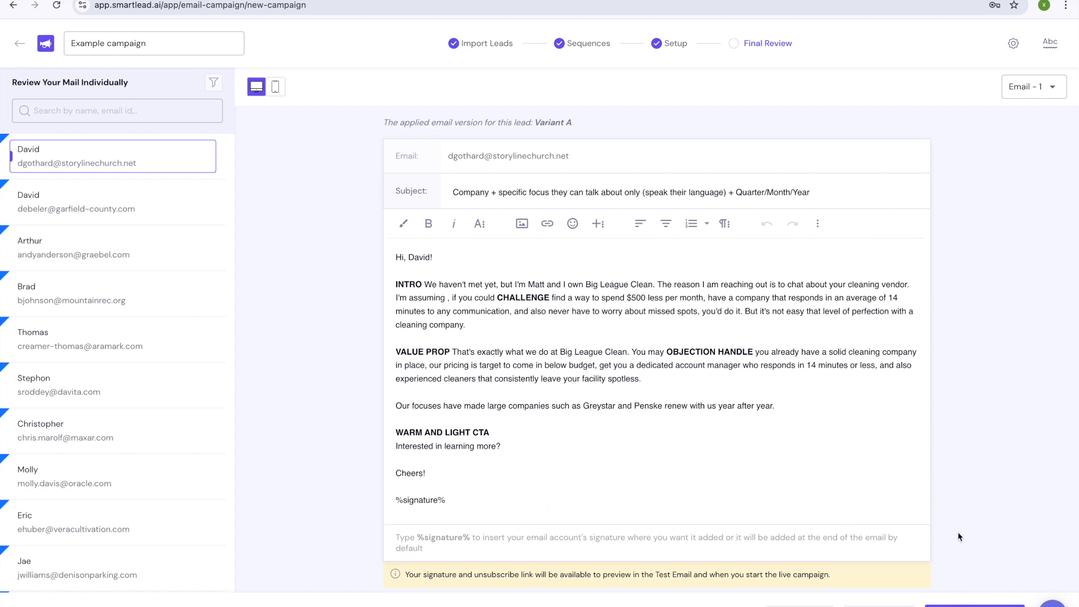
{"action": "scroll", "coordinate": [870, 528], "scroll_direction": "down", "scroll_amount": 1}
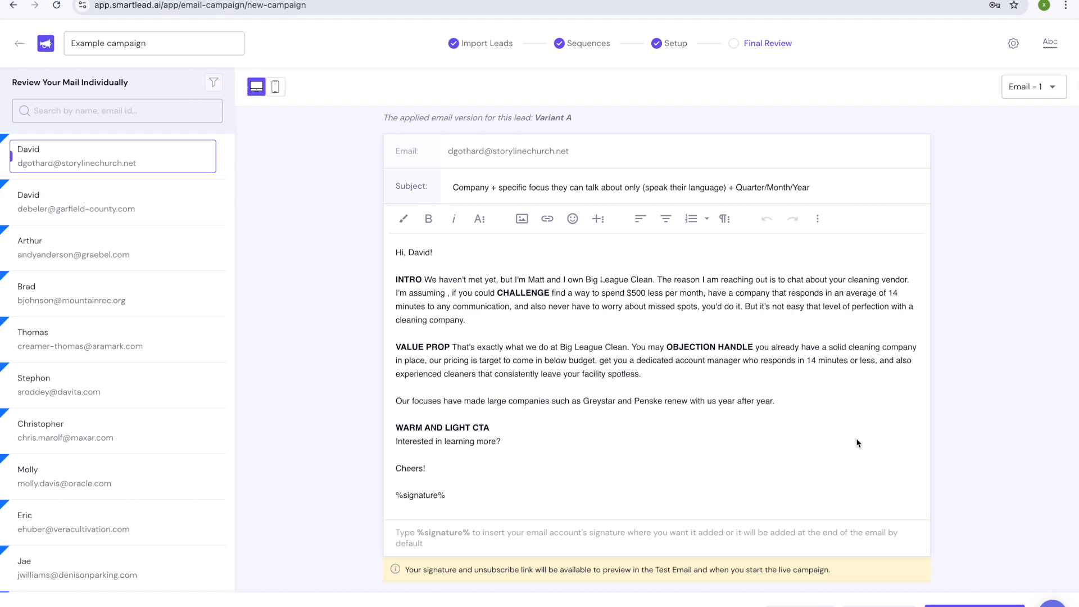